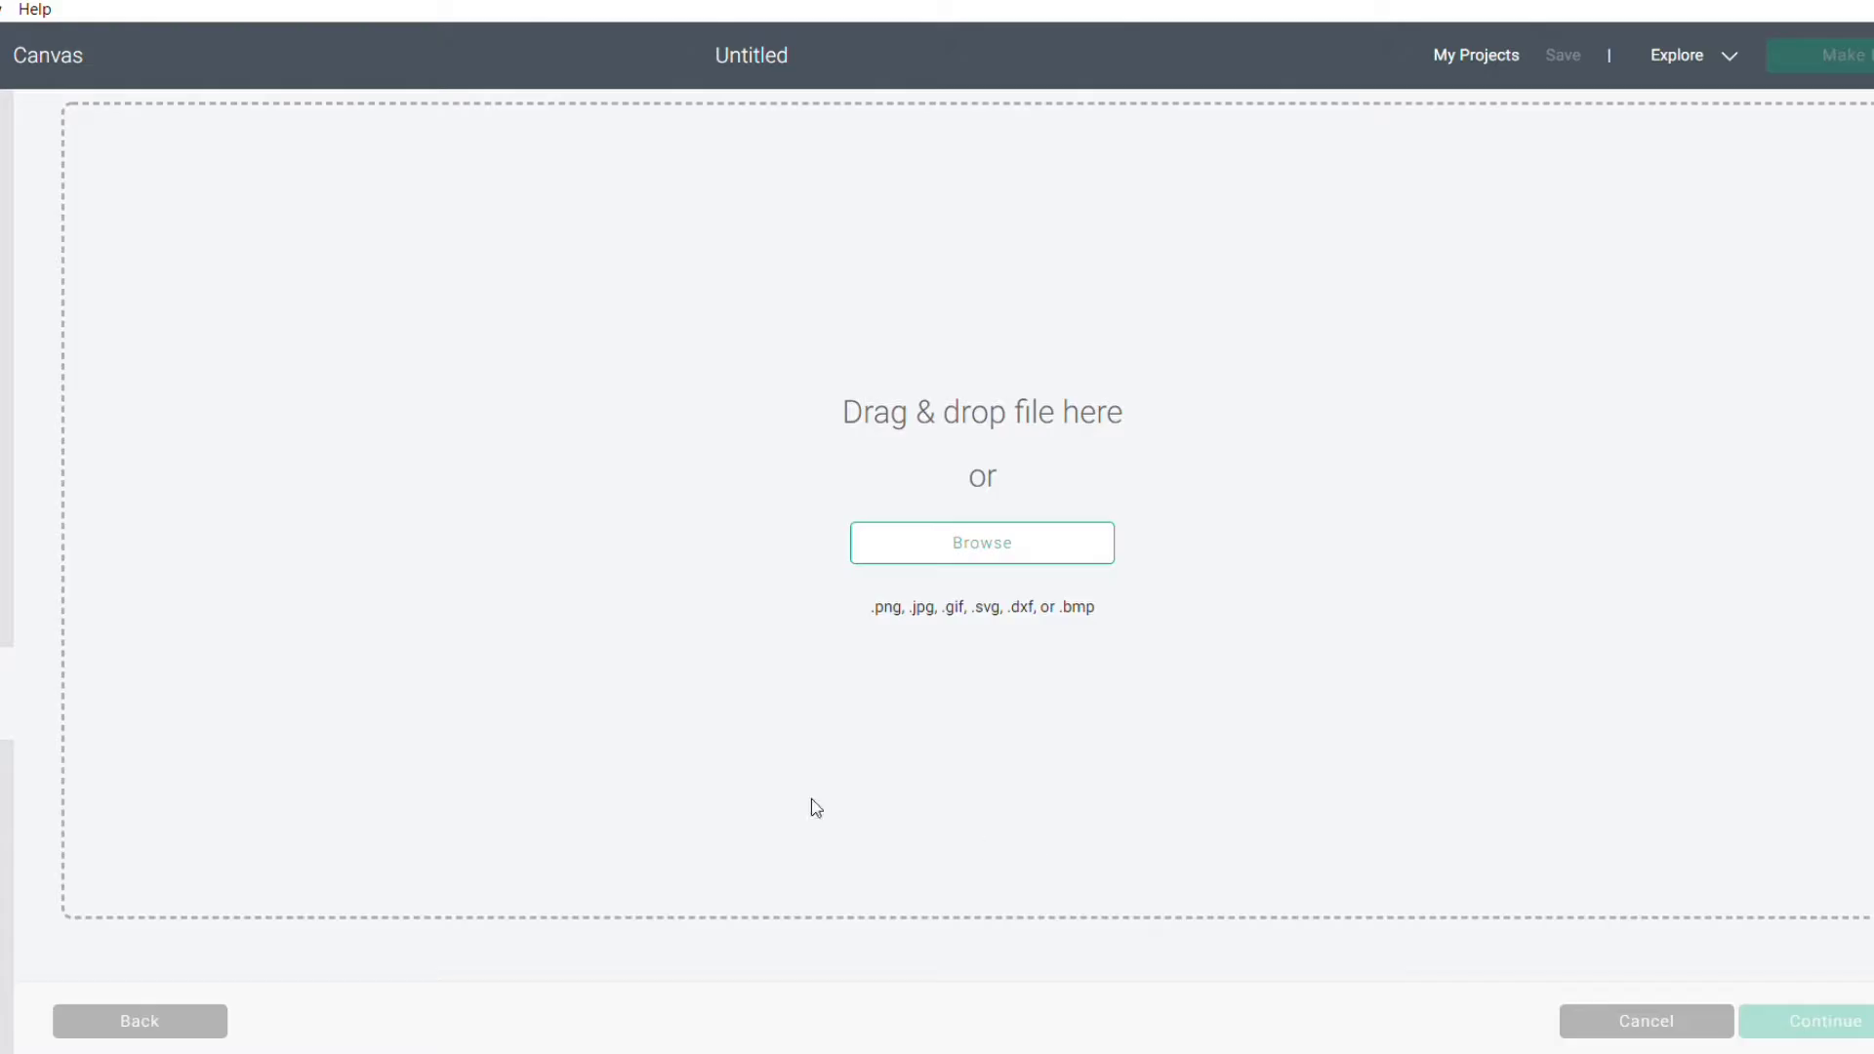
# Step: Find the purple backpack and map image among all uploaded images and insert it into the canvas
pyautogui.click(113, 1024)
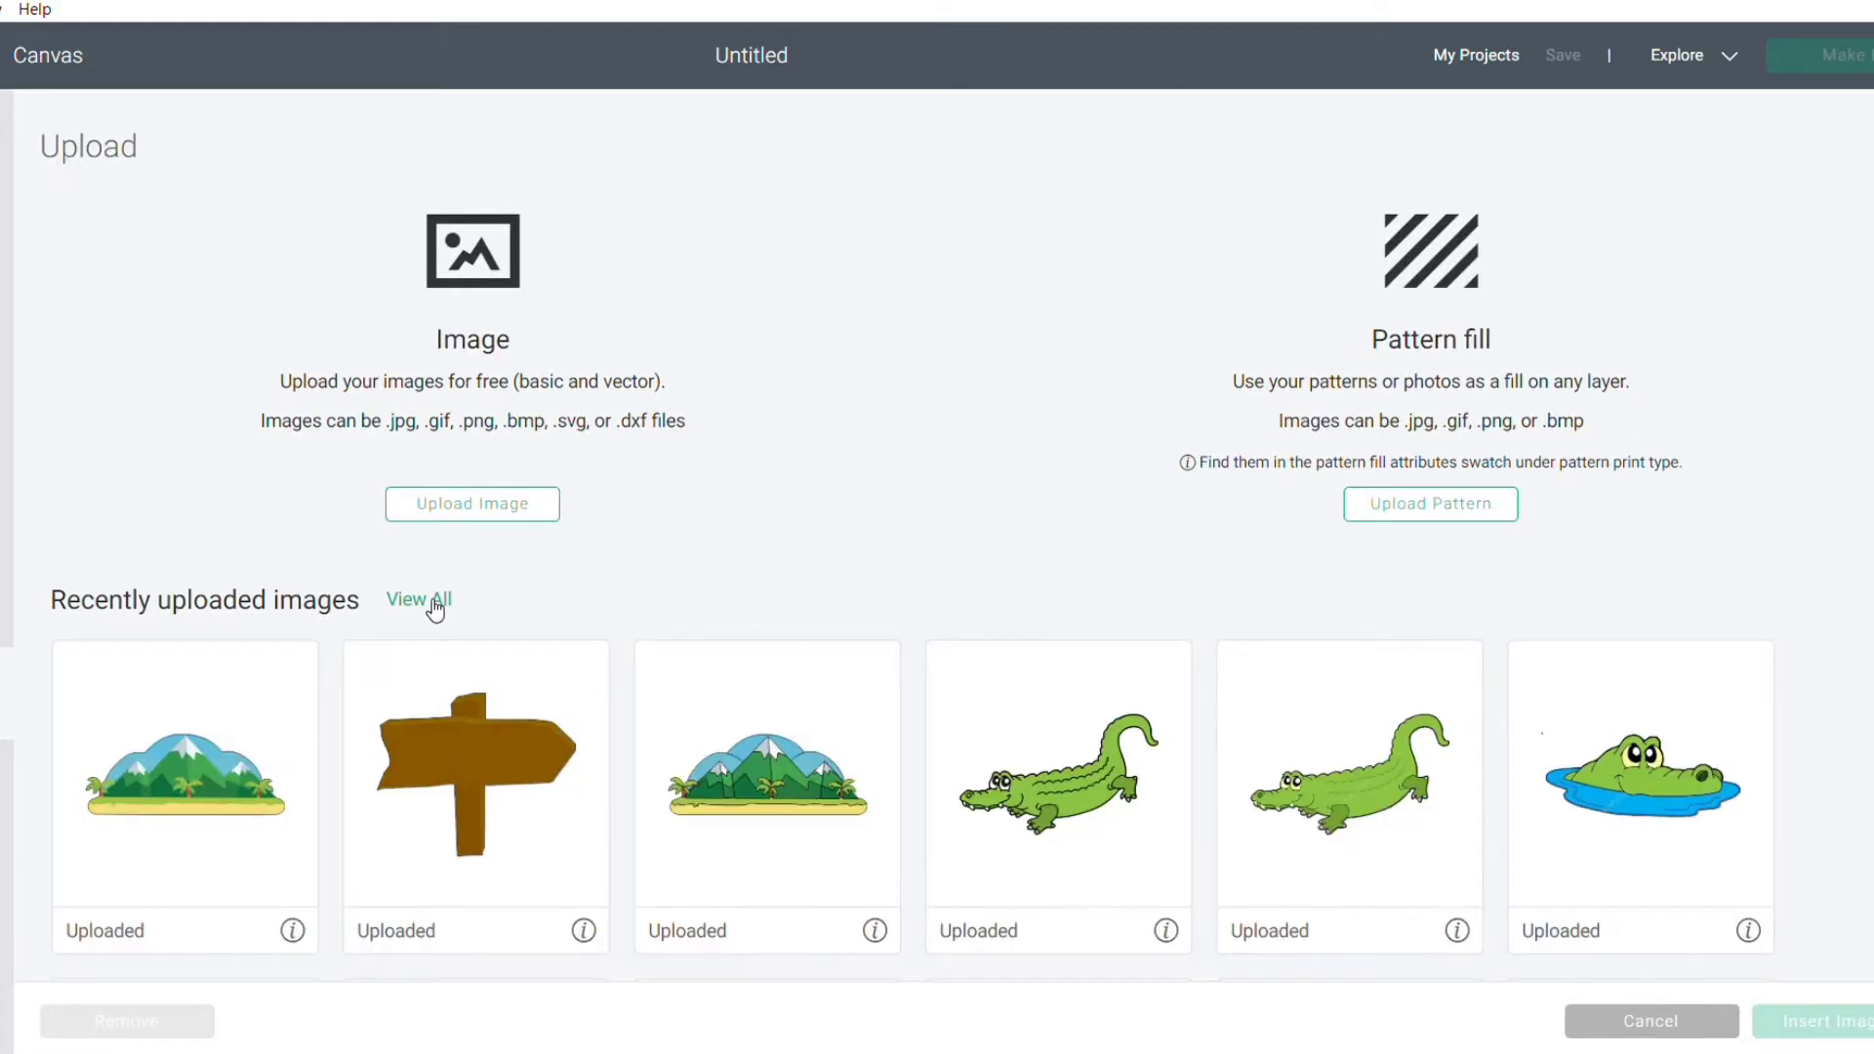
pyautogui.click(435, 602)
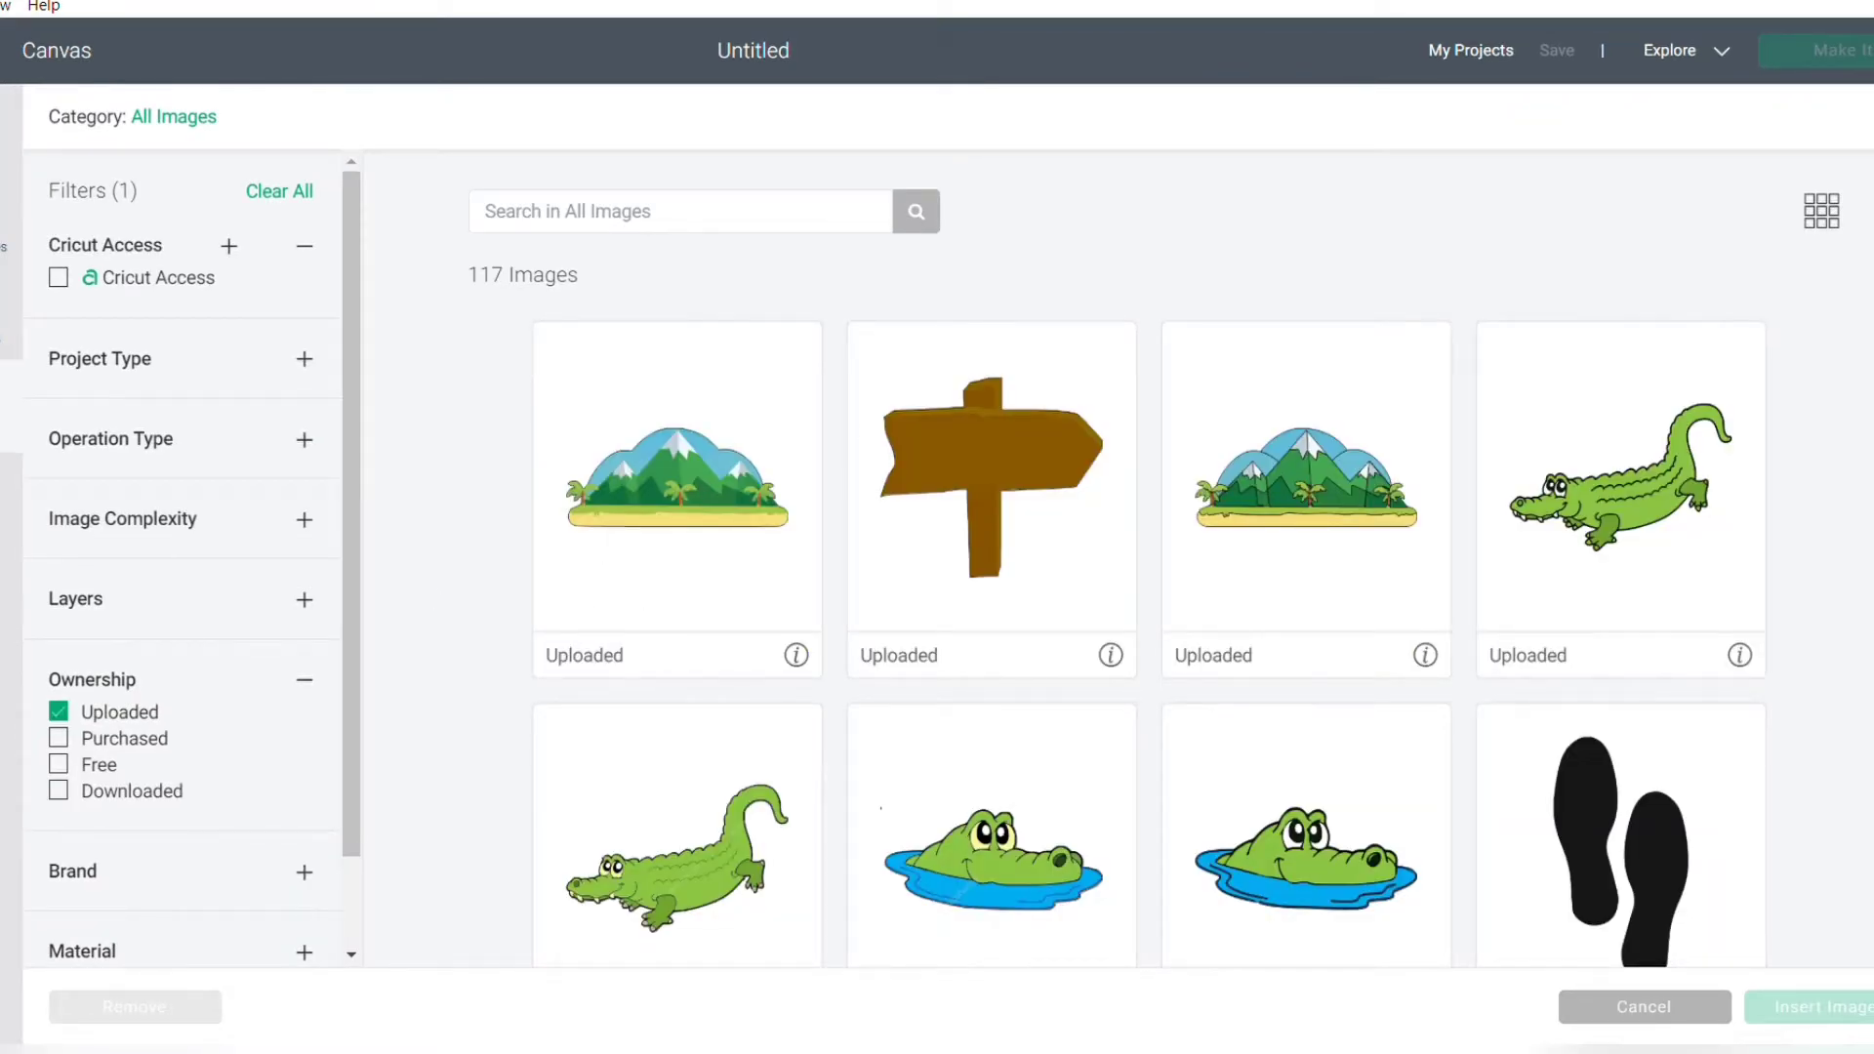
pyautogui.scroll(-13, 1149, 639)
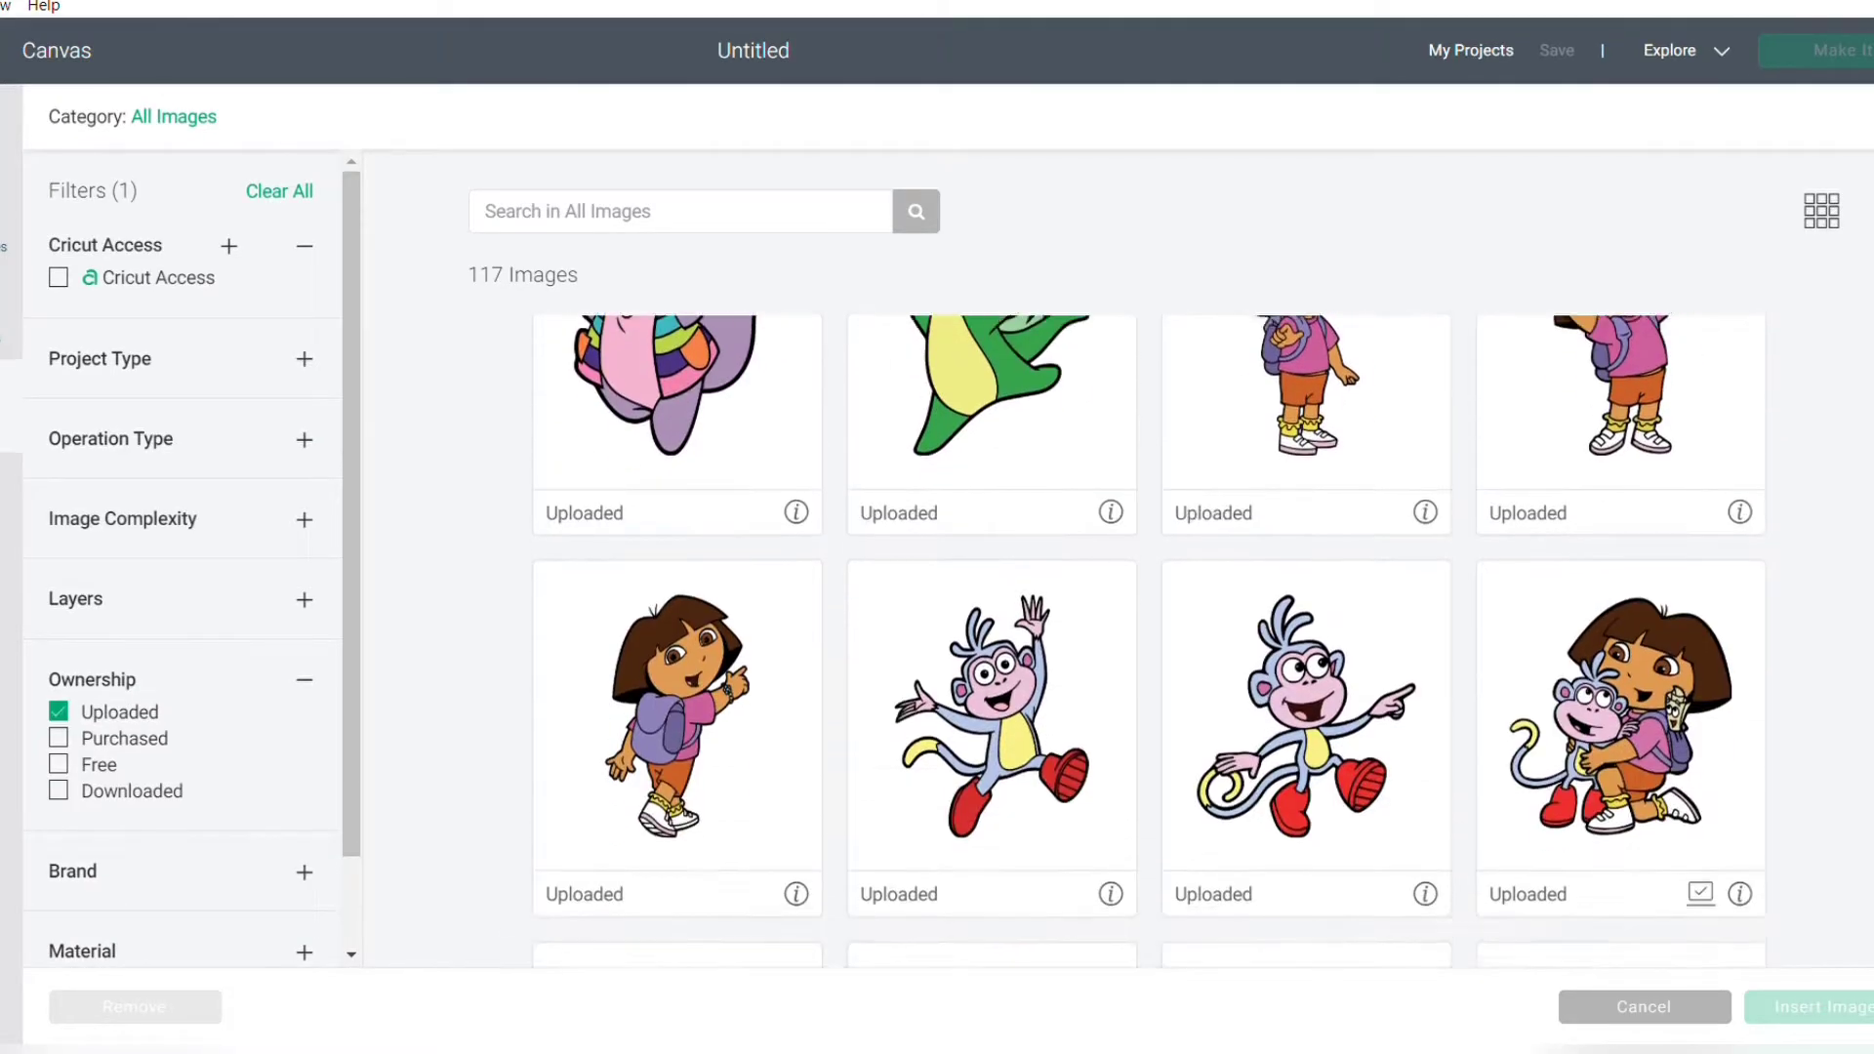
pyautogui.scroll(-6, 1148, 639)
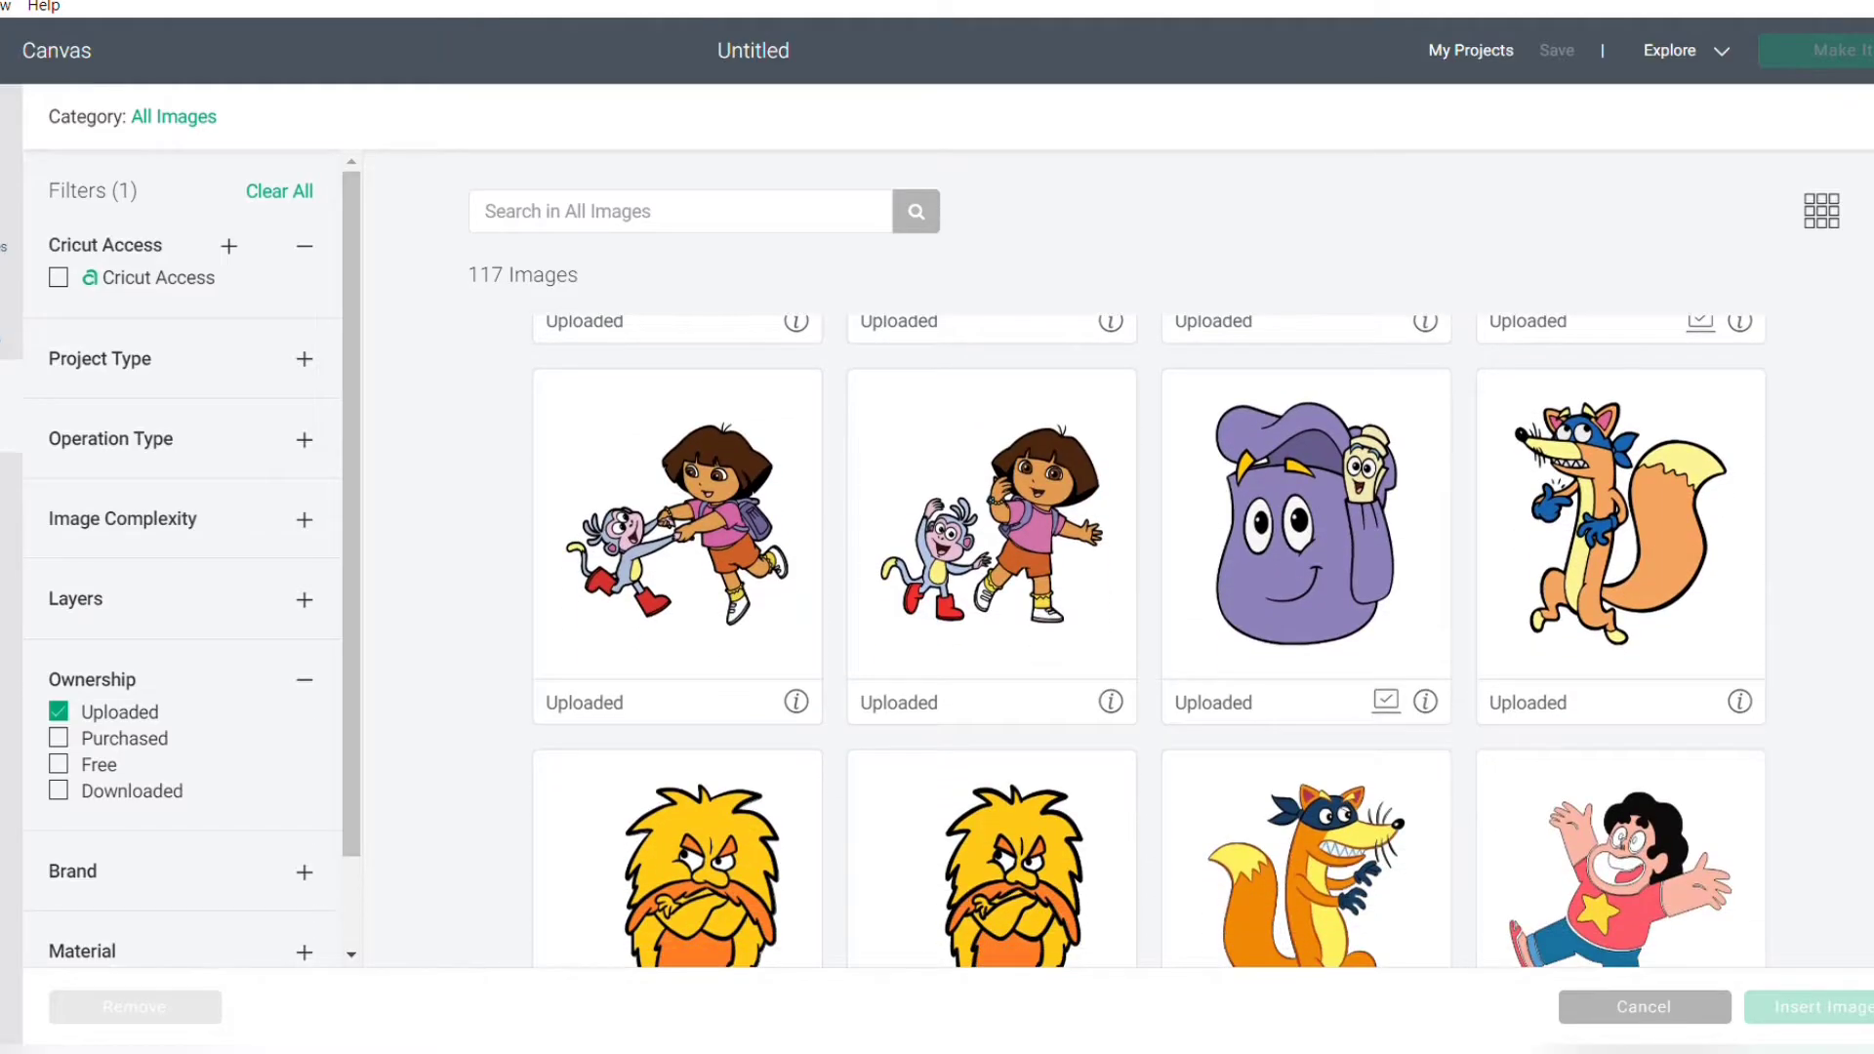
pyautogui.scroll(2, 1149, 639)
pyautogui.scroll(-1, 1149, 639)
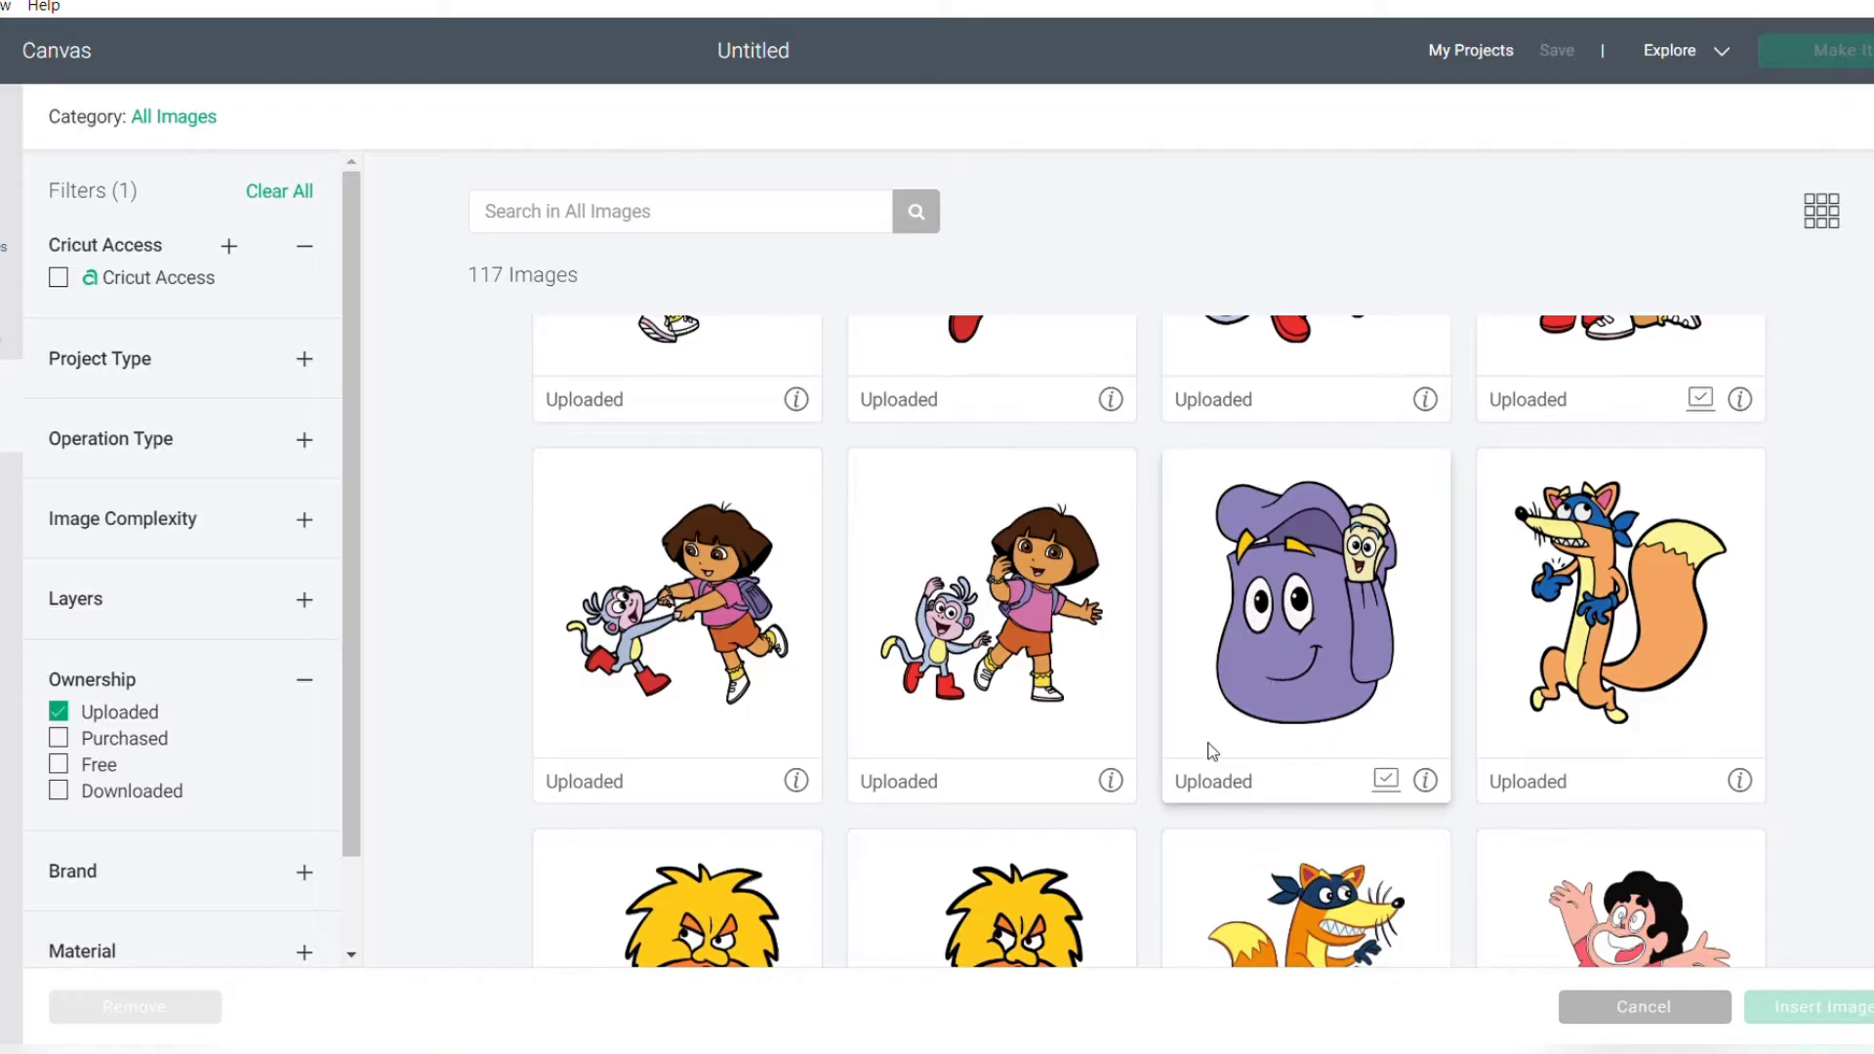
pyautogui.click(1282, 589)
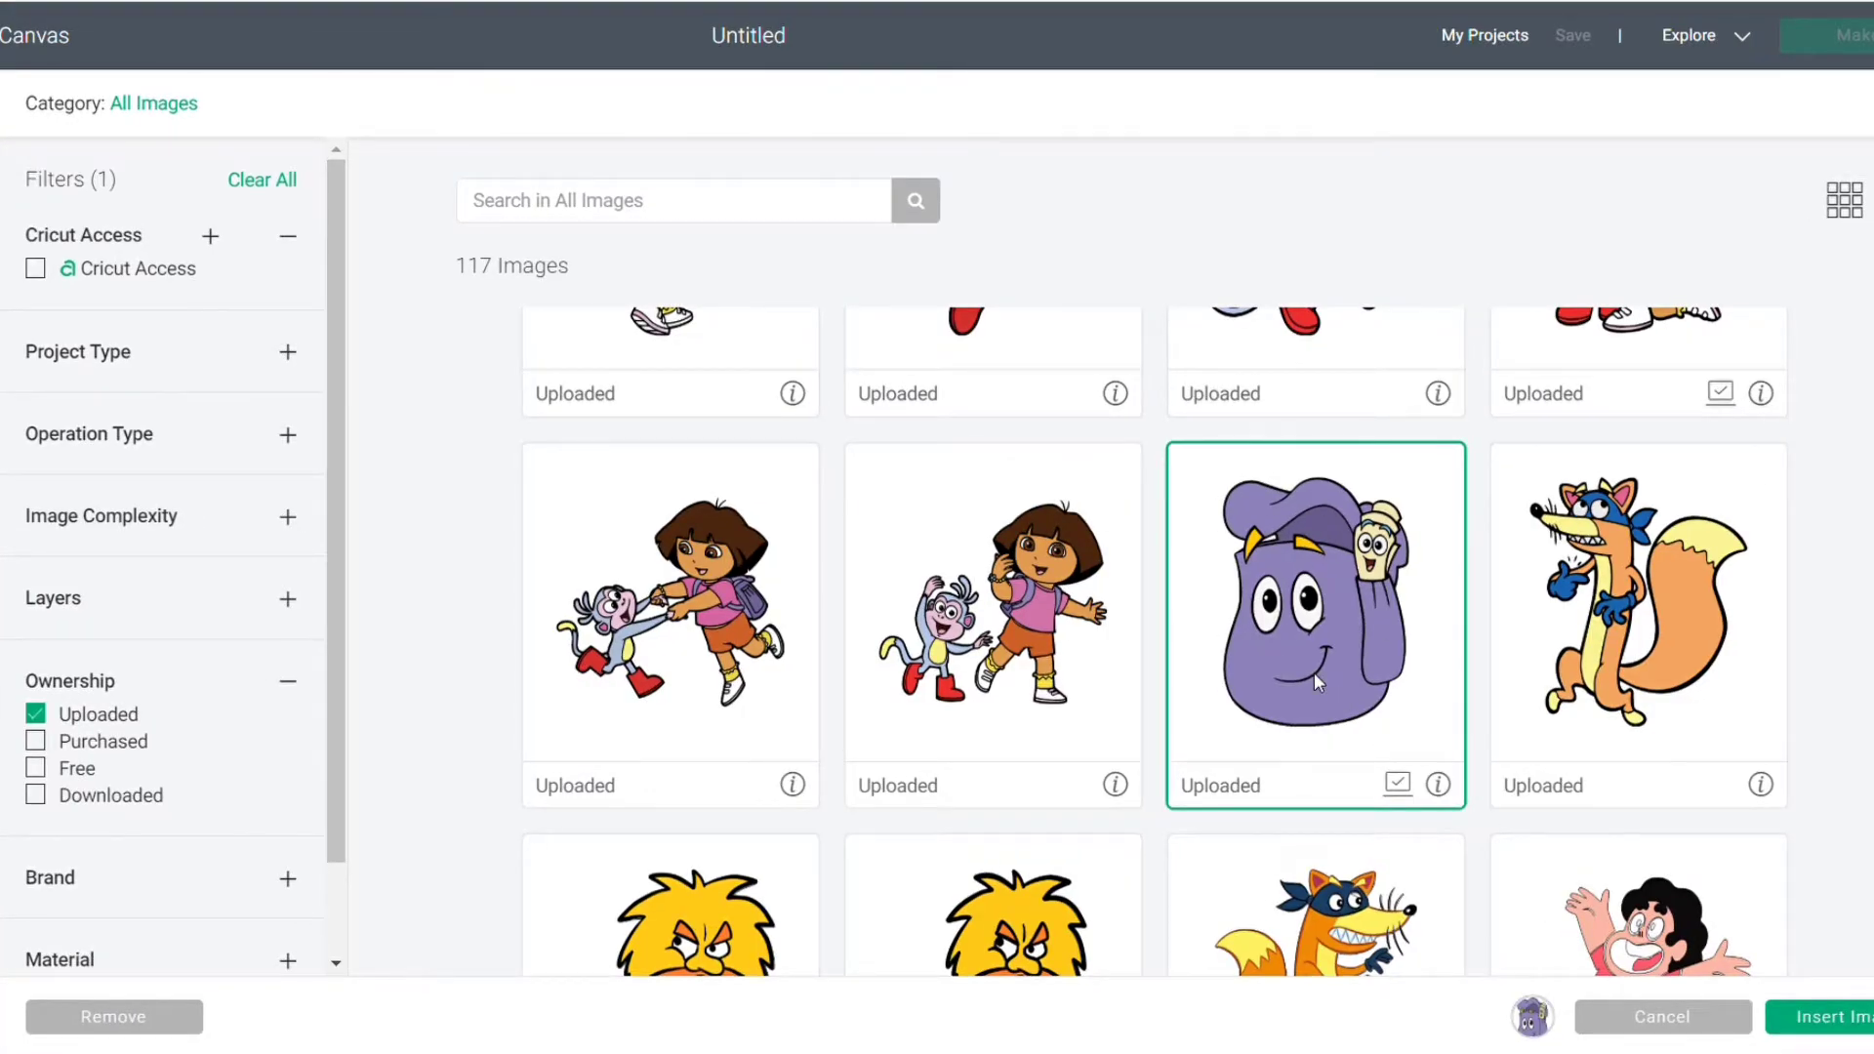
pyautogui.click(1817, 1016)
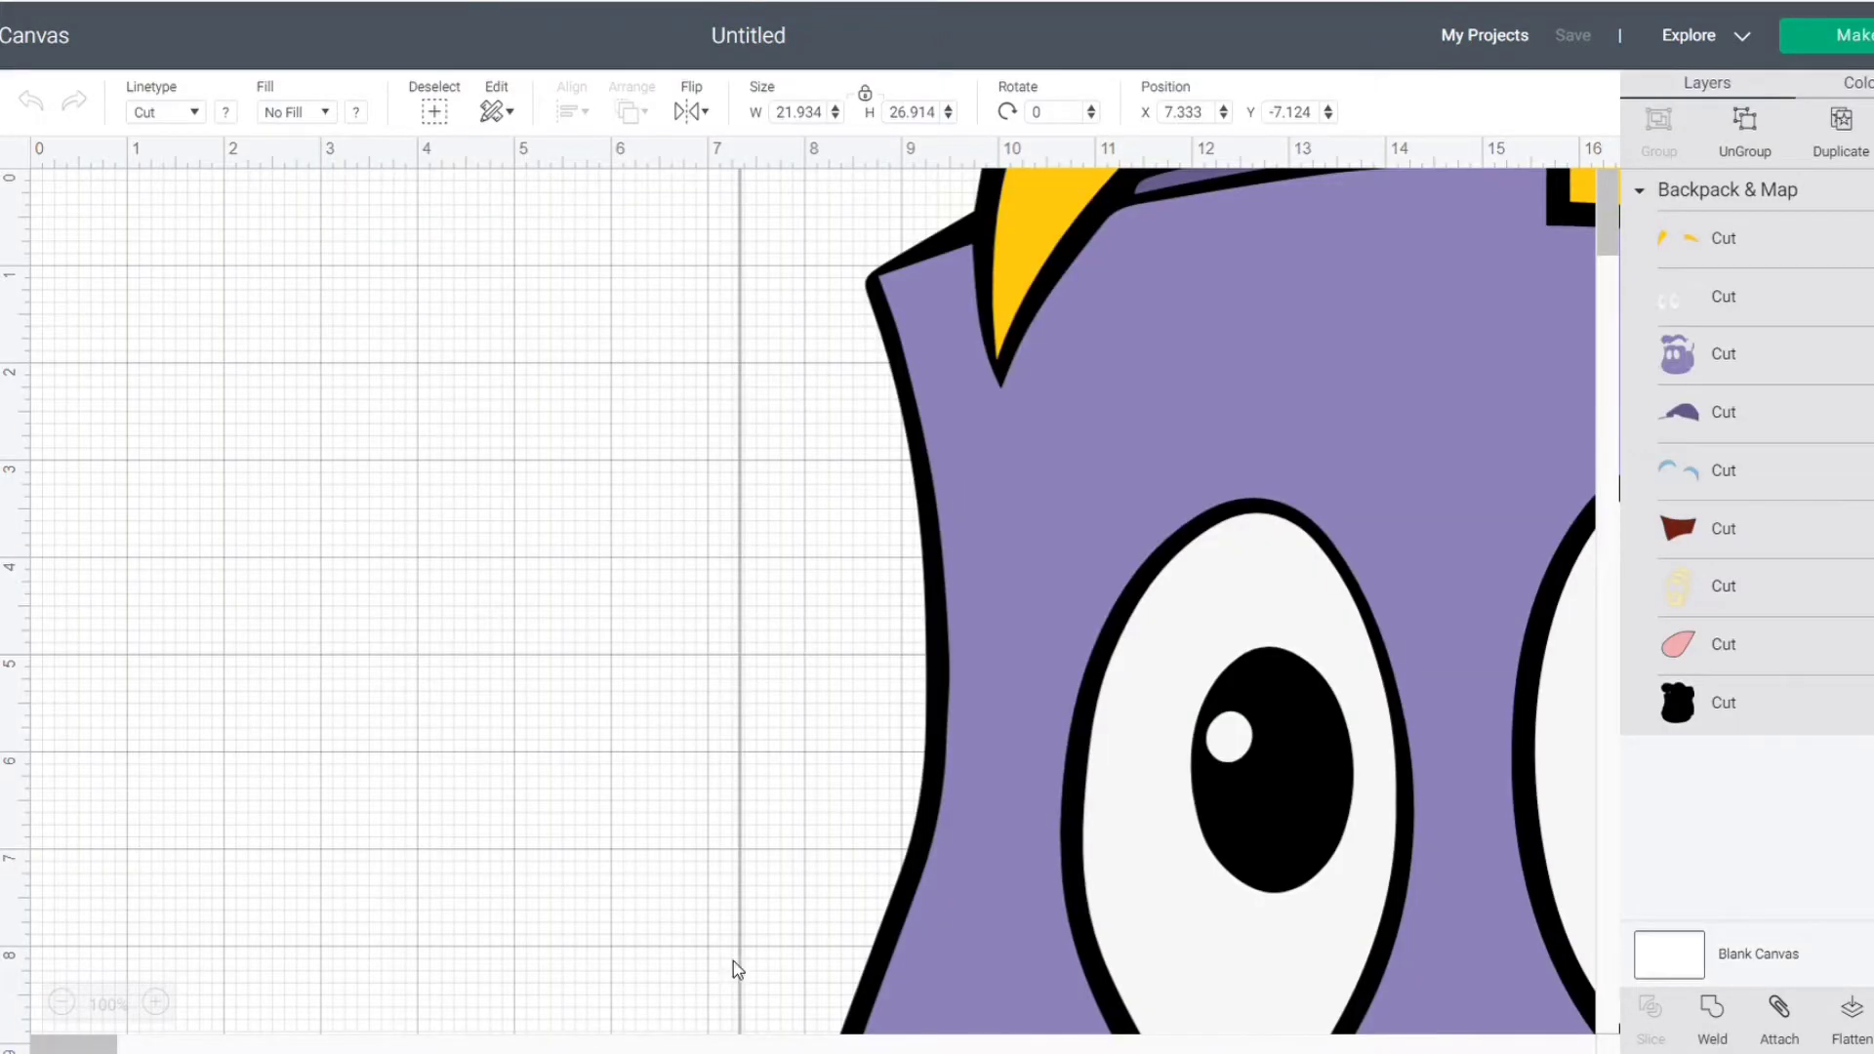
# Step: Set the backpack image's height to 20 inches with proportions locked and place it at about X 14.7, Y 4.7
pyautogui.moveTo(1344, 597); pyautogui.dragTo(1085, 802)
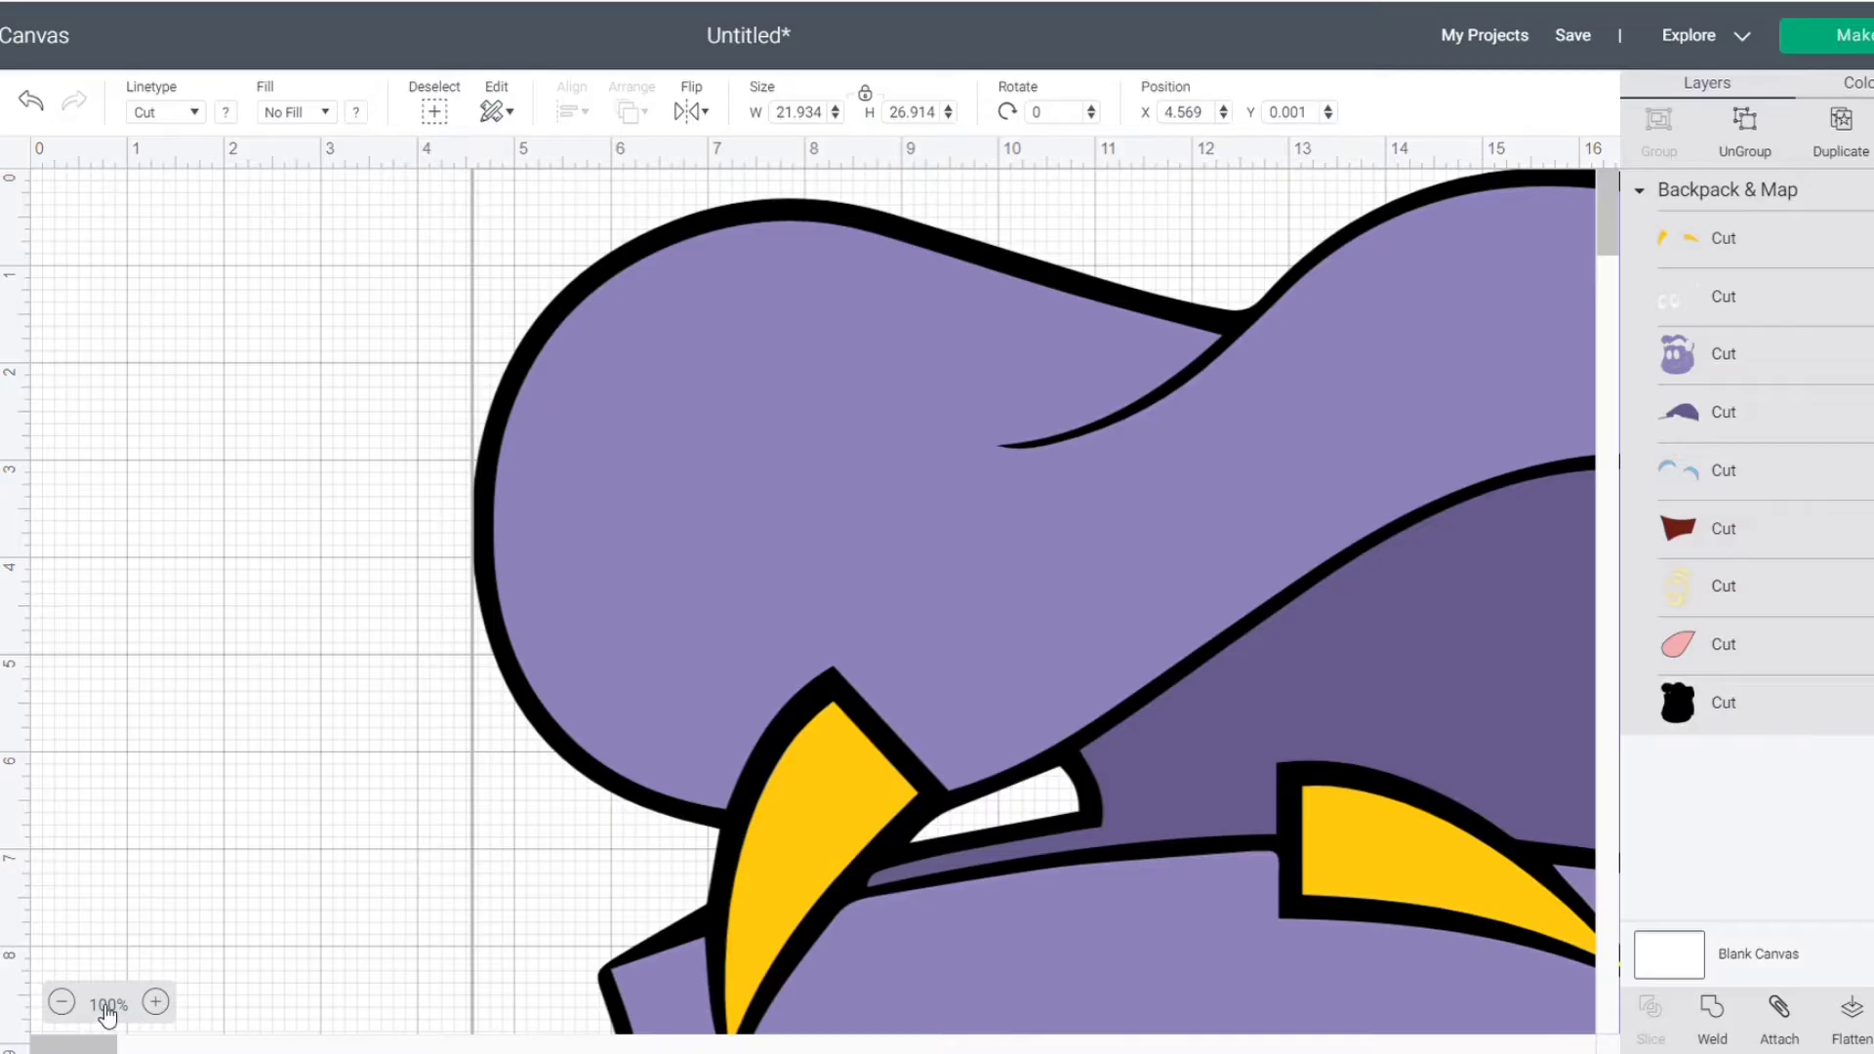
pyautogui.click(62, 1003)
pyautogui.click(61, 1002)
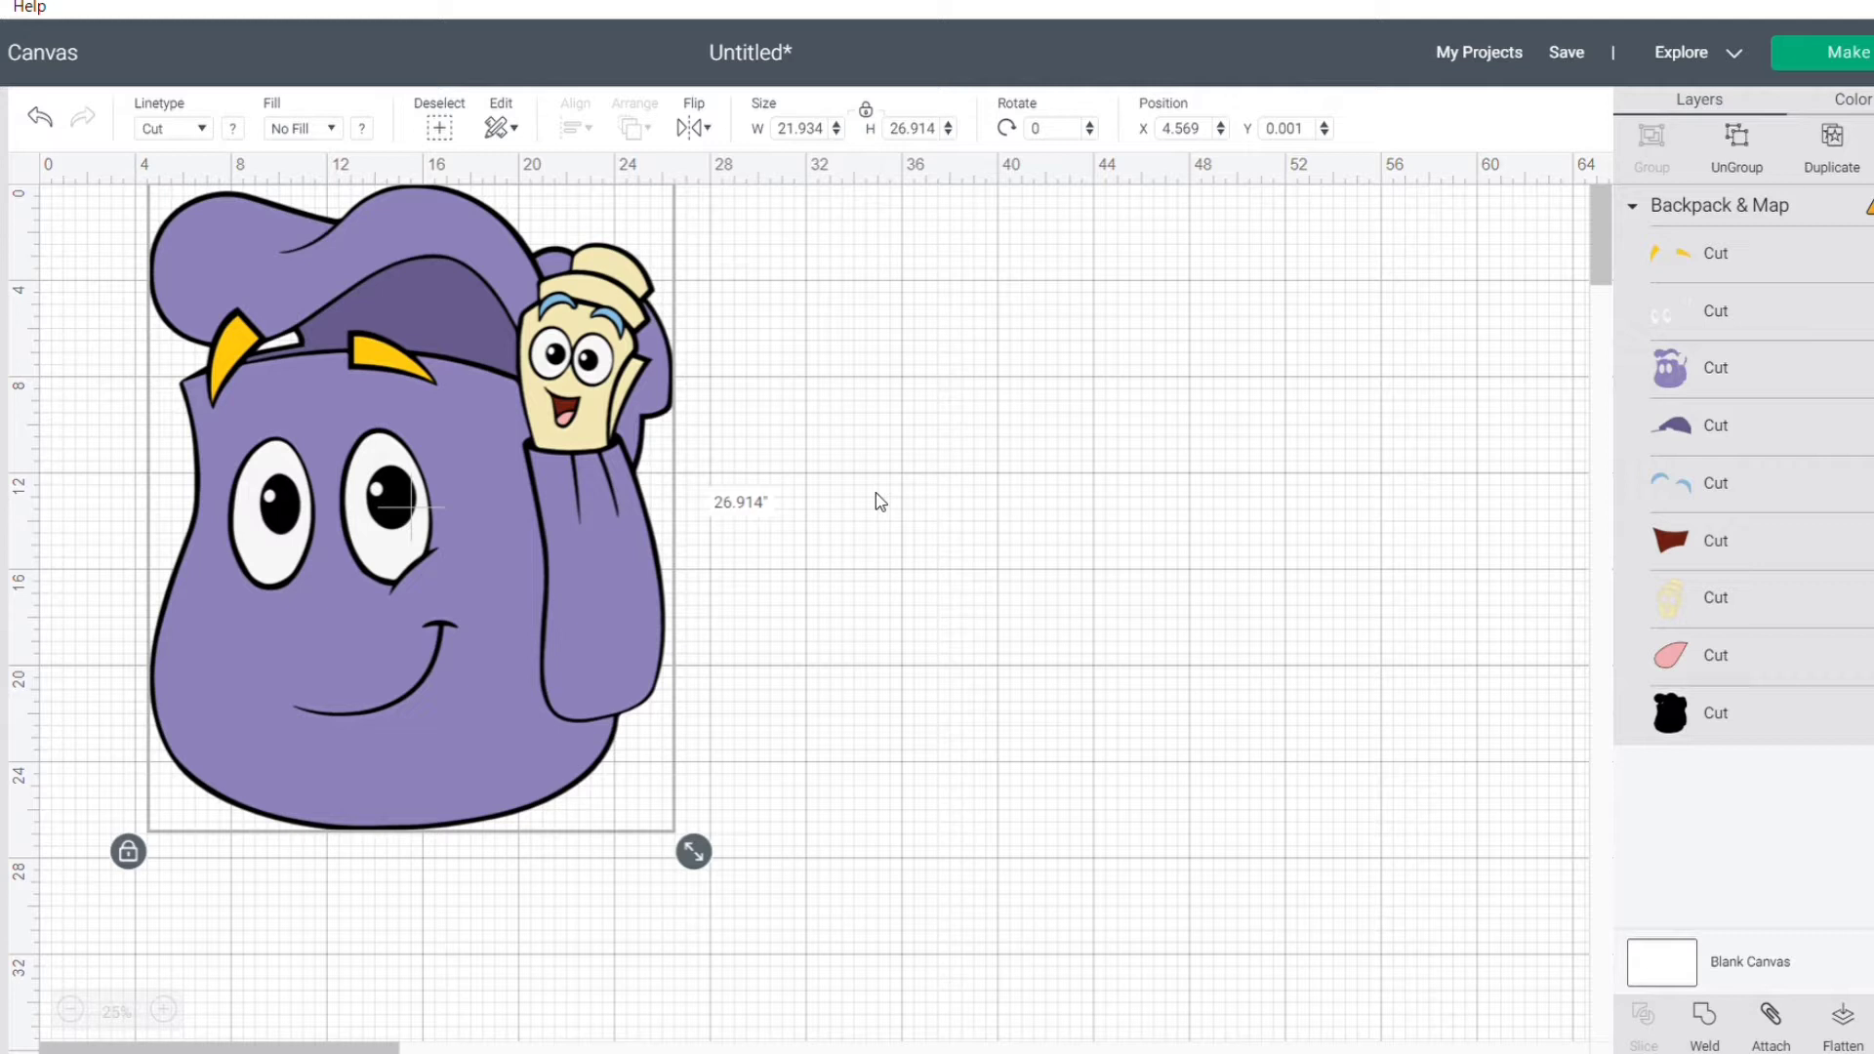
pyautogui.click(944, 142)
pyautogui.press('BackSpace')
pyautogui.press('BackSpace')
pyautogui.press('BackSpace')
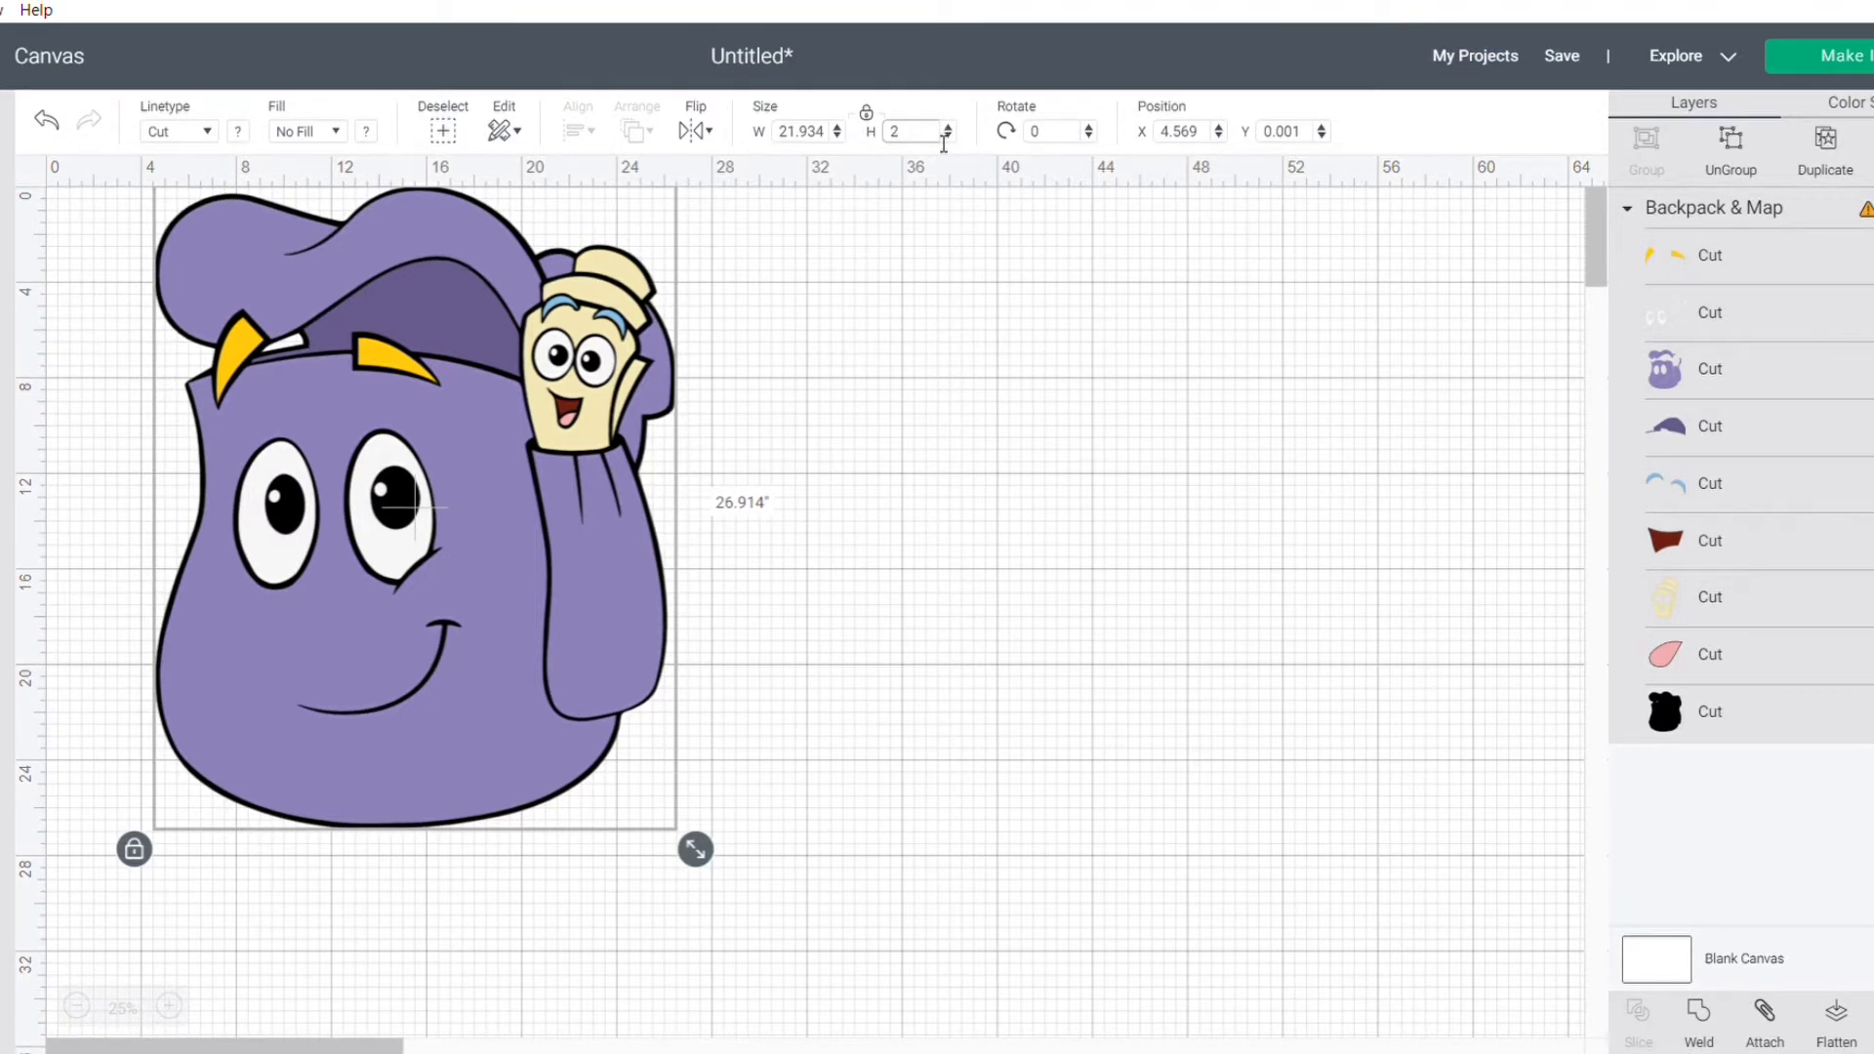
pyautogui.write('0')
pyautogui.press('Return')
pyautogui.moveTo(324, 422); pyautogui.dragTo(571, 542)
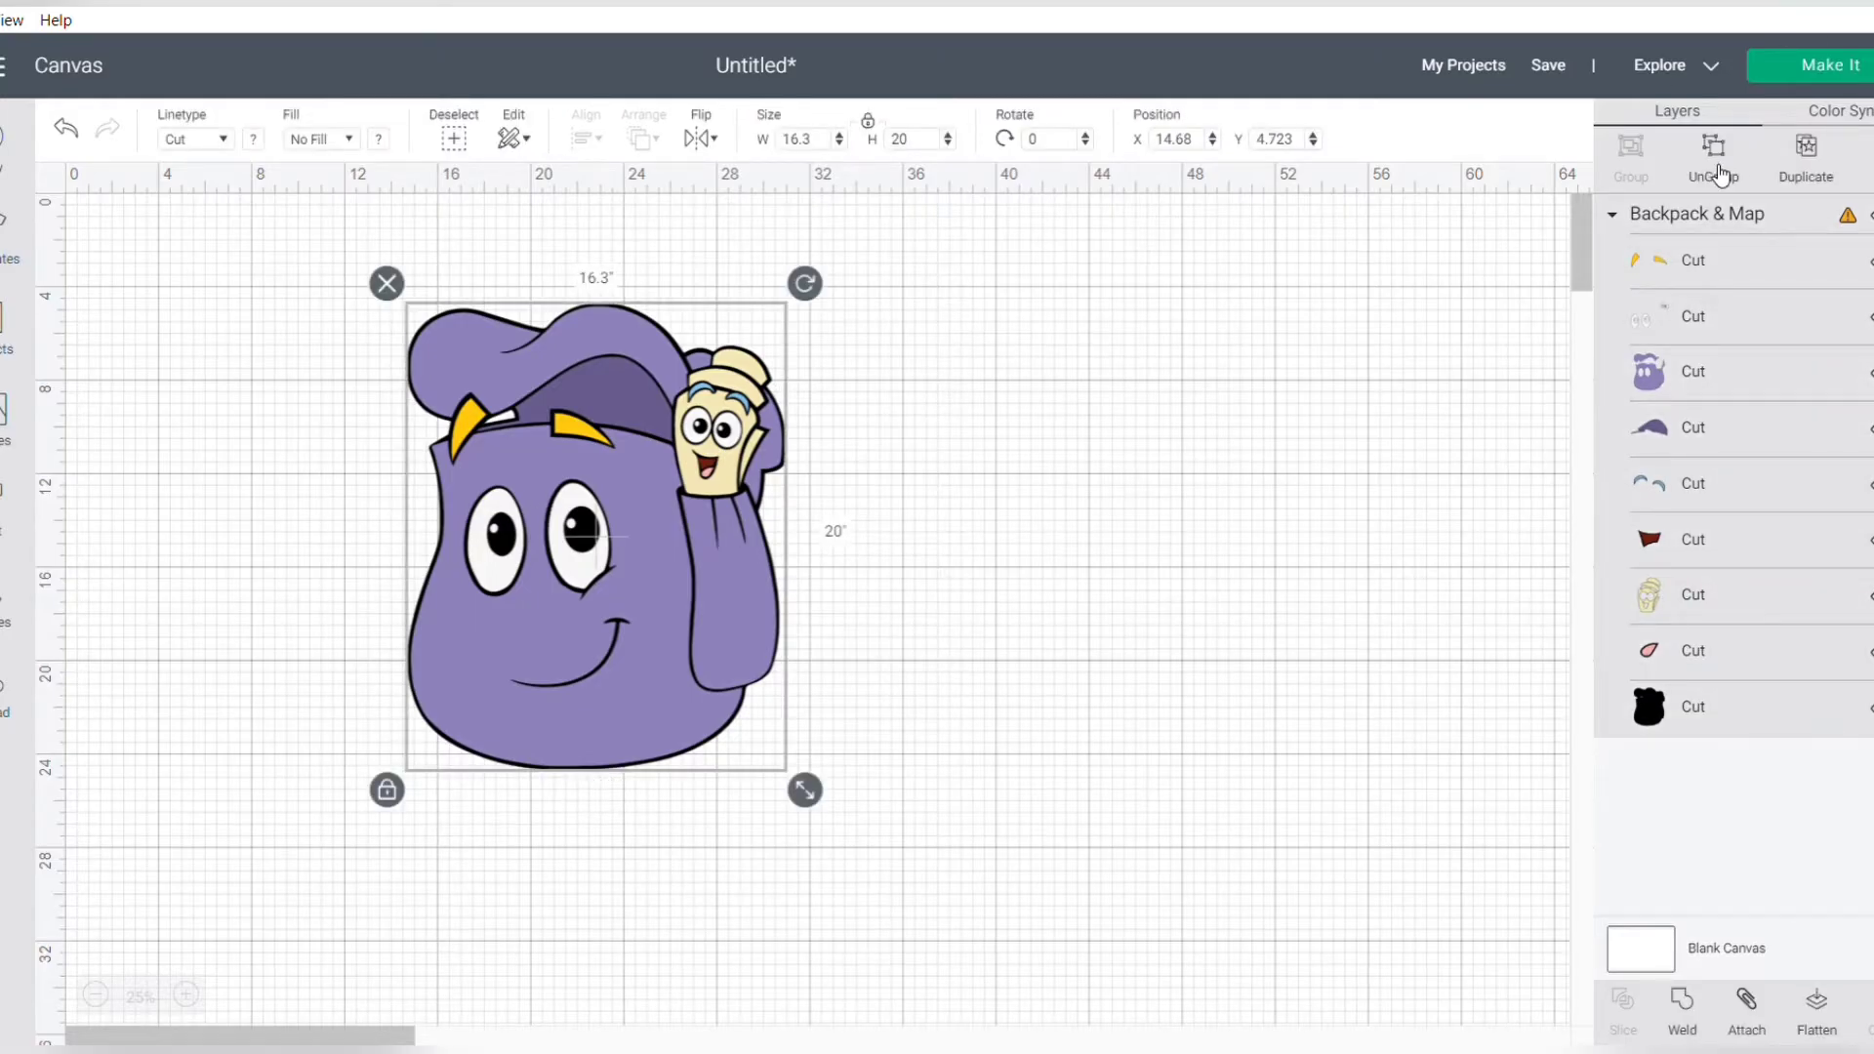
# Step: Ungroup the backpack image and move its purple body, white eyes, yellow eyebrows and dark purple flap layers off the black silhouette
pyautogui.click(1738, 173)
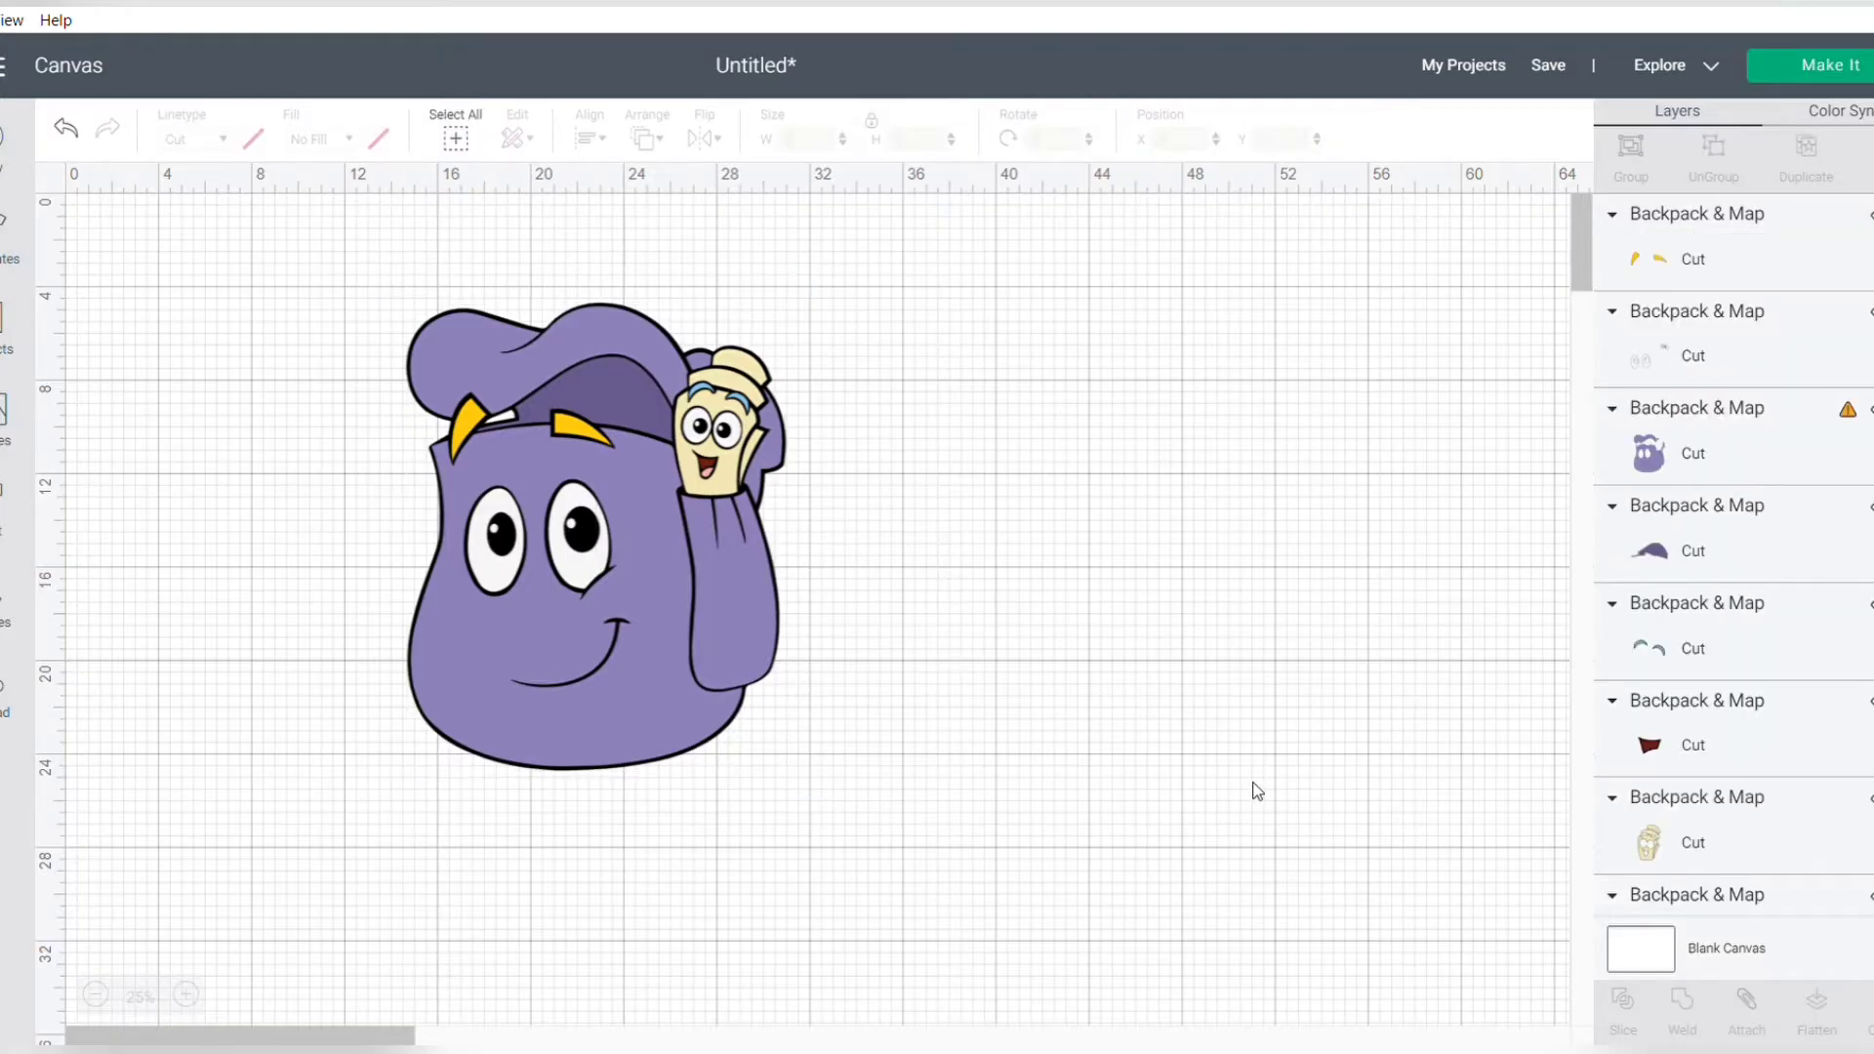
pyautogui.moveTo(629, 607); pyautogui.dragTo(1199, 567)
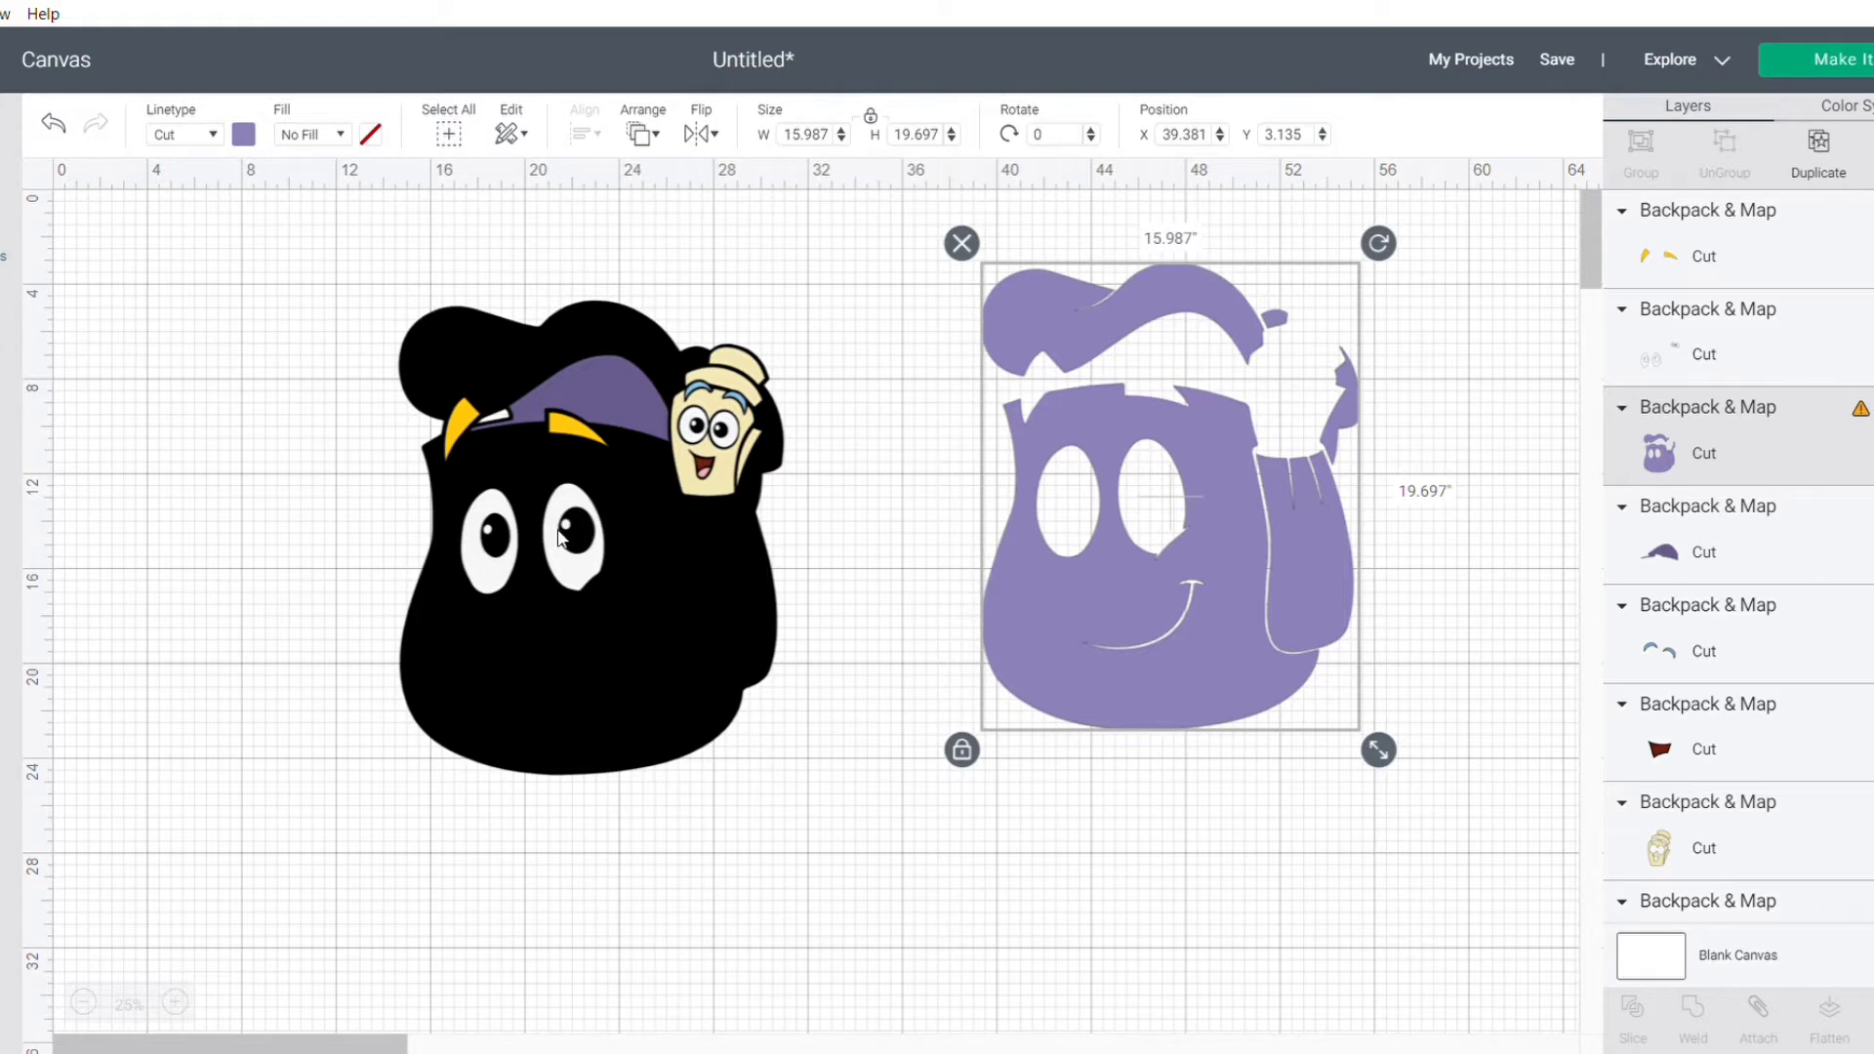
pyautogui.moveTo(560, 538); pyautogui.dragTo(190, 339)
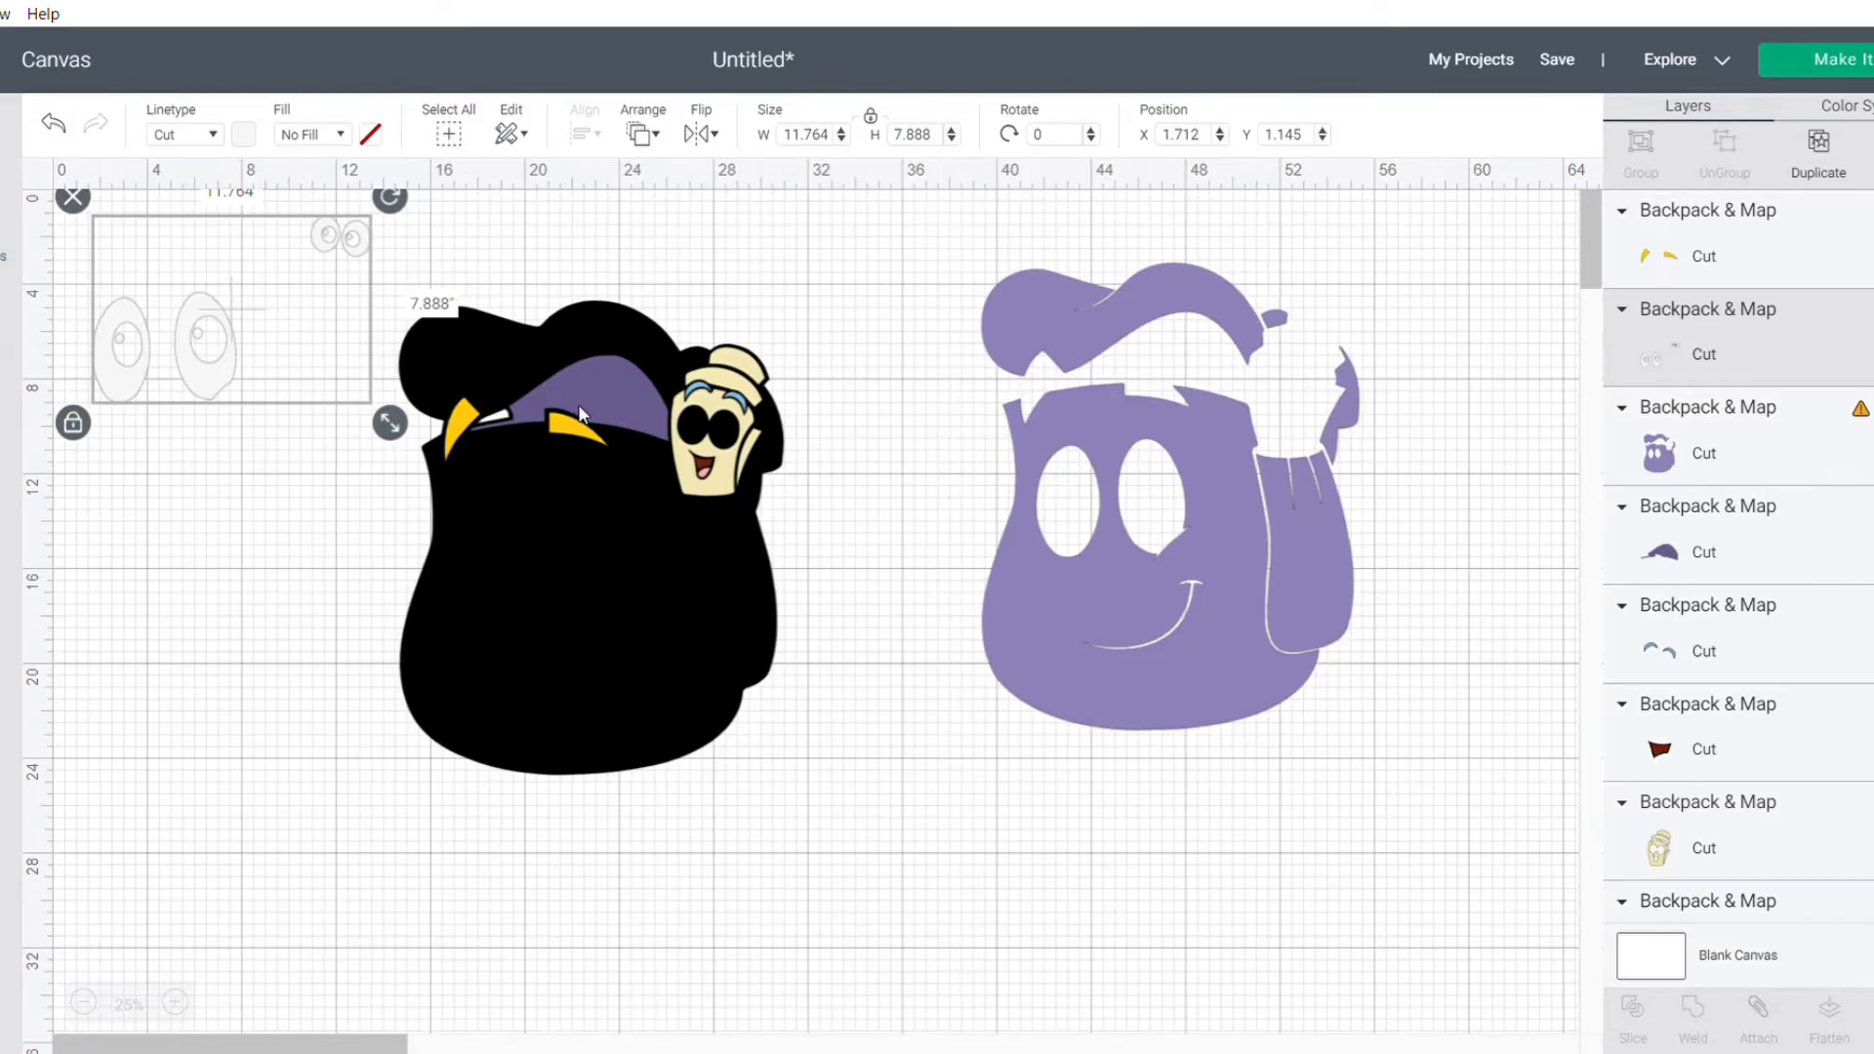
pyautogui.moveTo(580, 414); pyautogui.dragTo(275, 619)
pyautogui.click(617, 384)
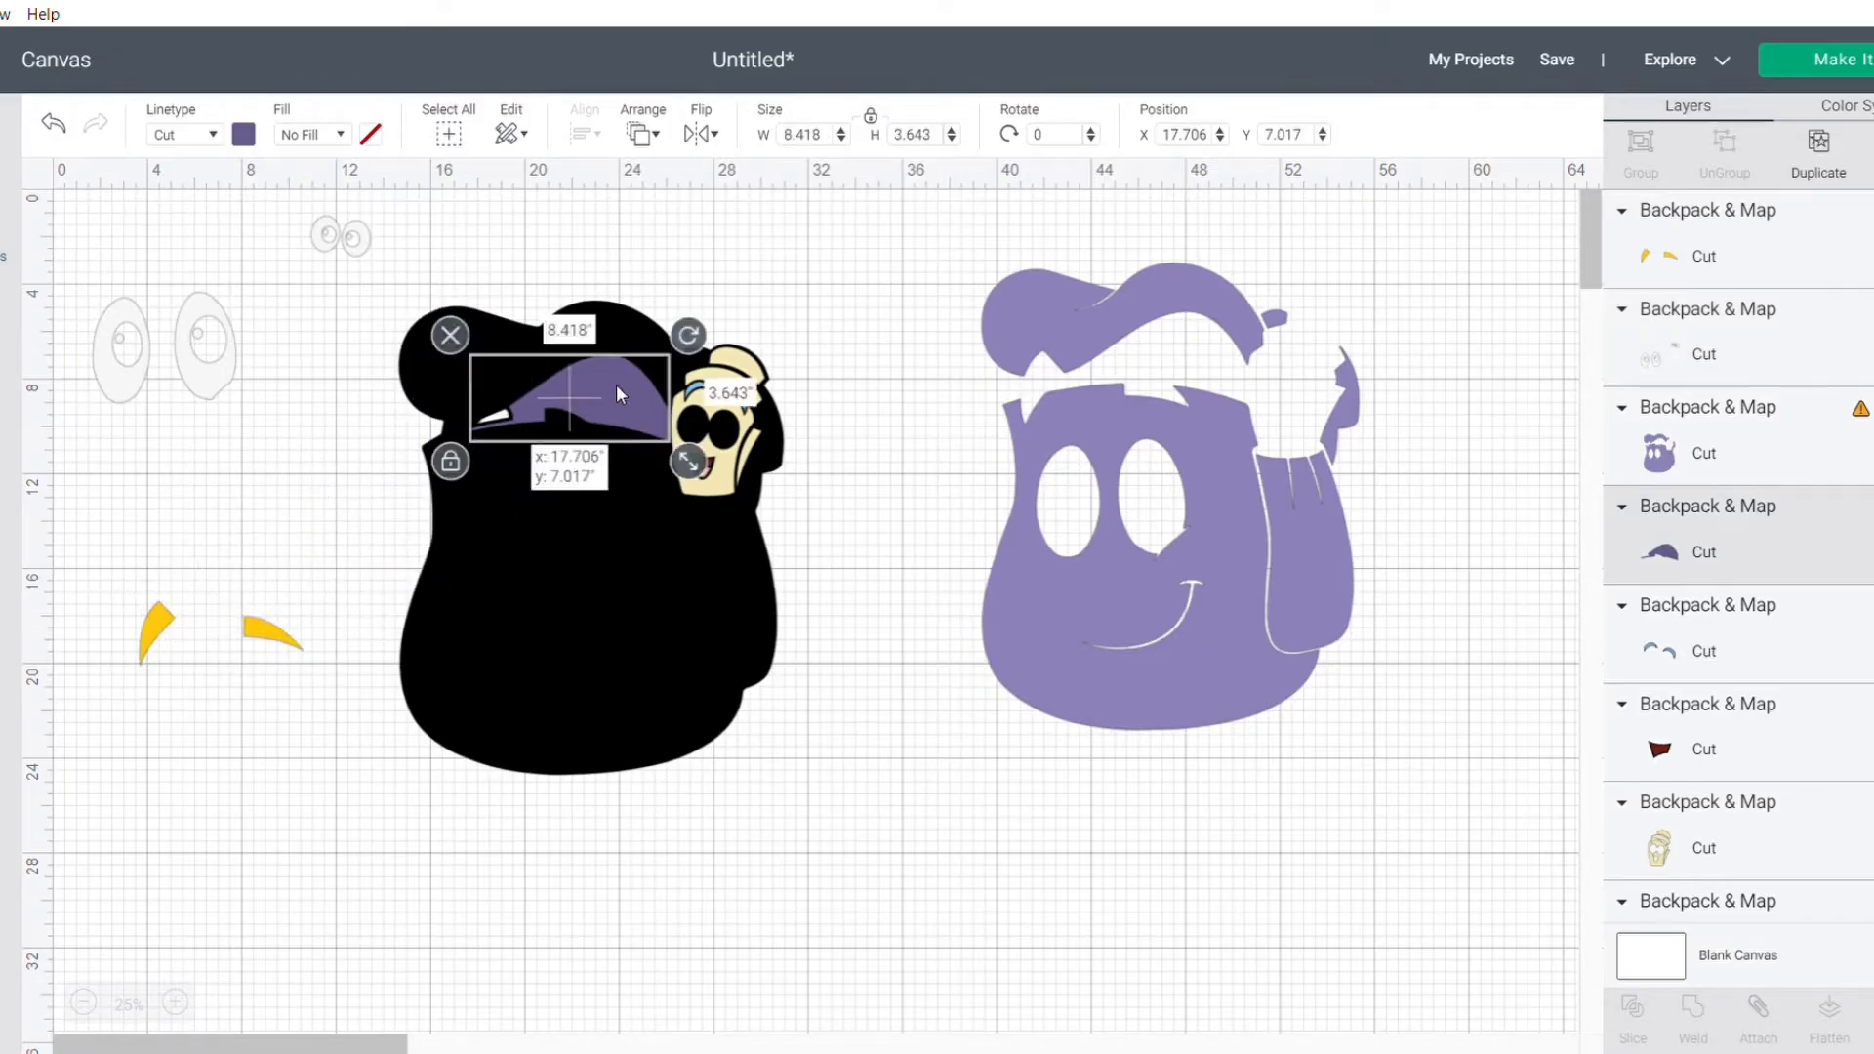
pyautogui.moveTo(617, 385); pyautogui.dragTo(575, 243)
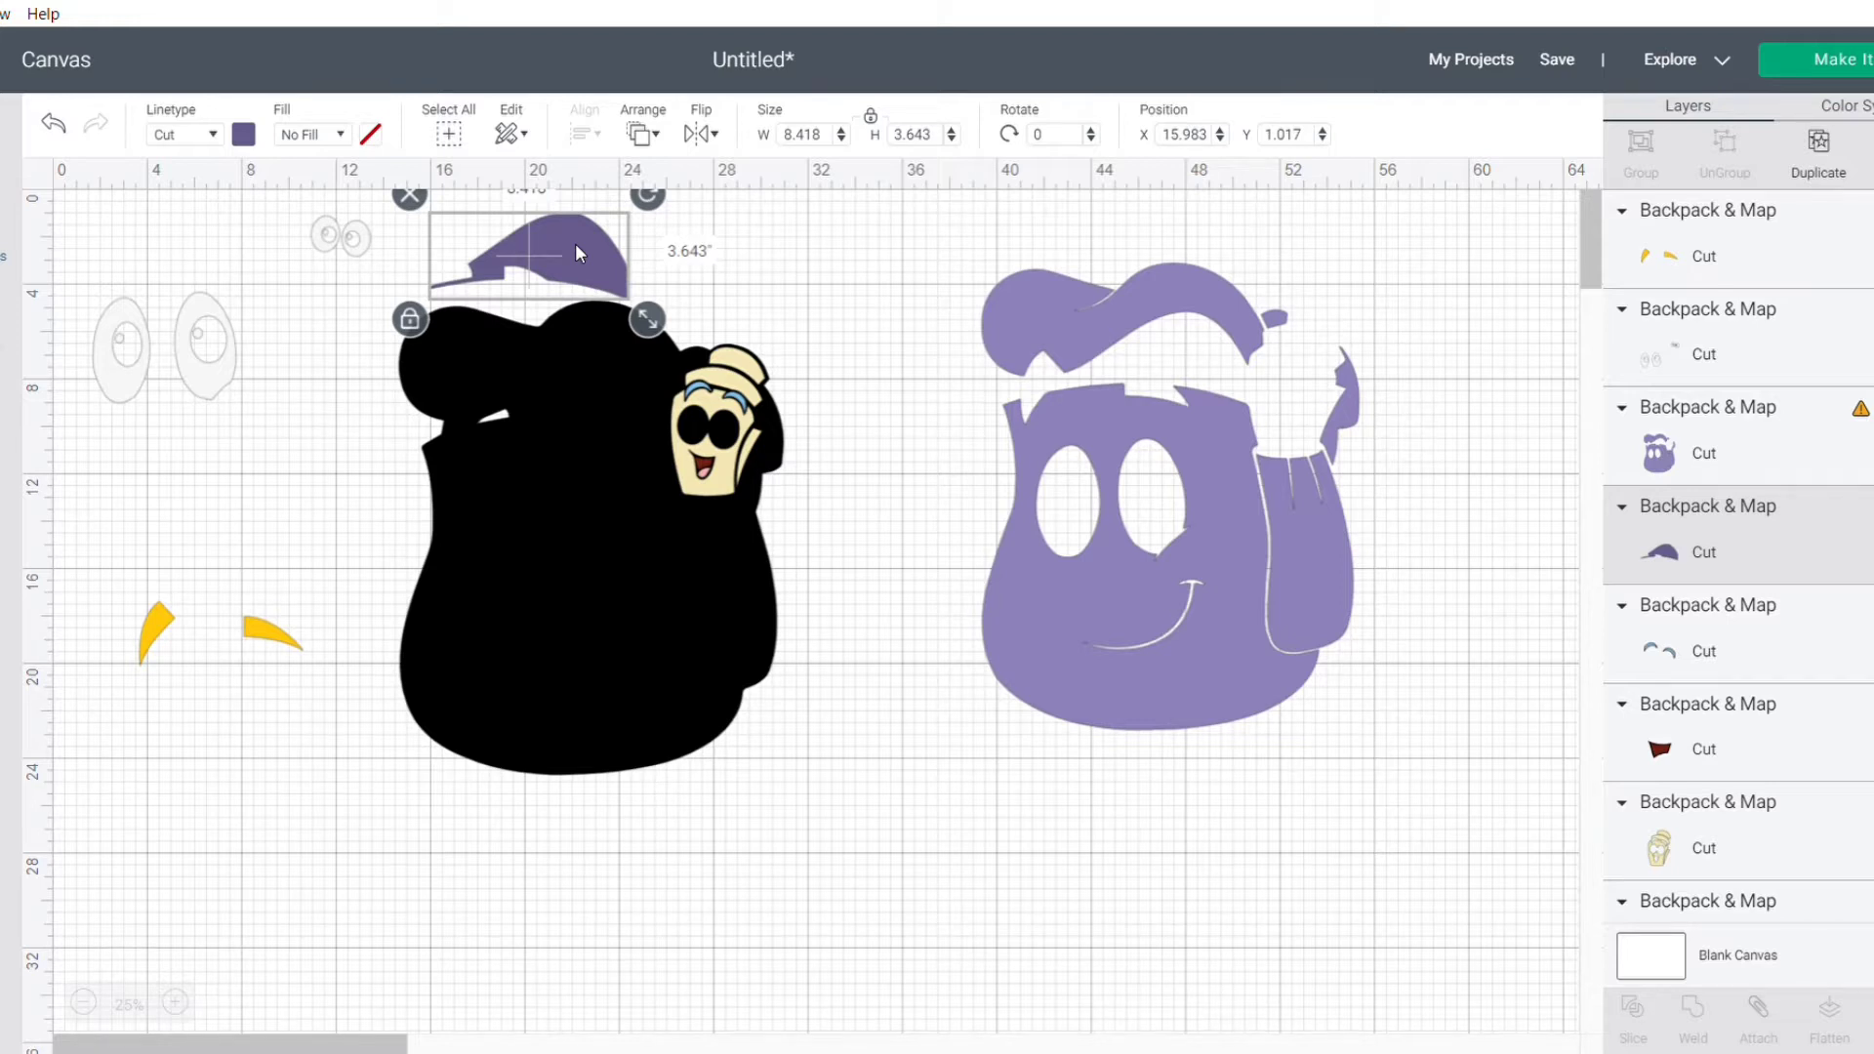
pyautogui.moveTo(576, 244); pyautogui.dragTo(880, 864)
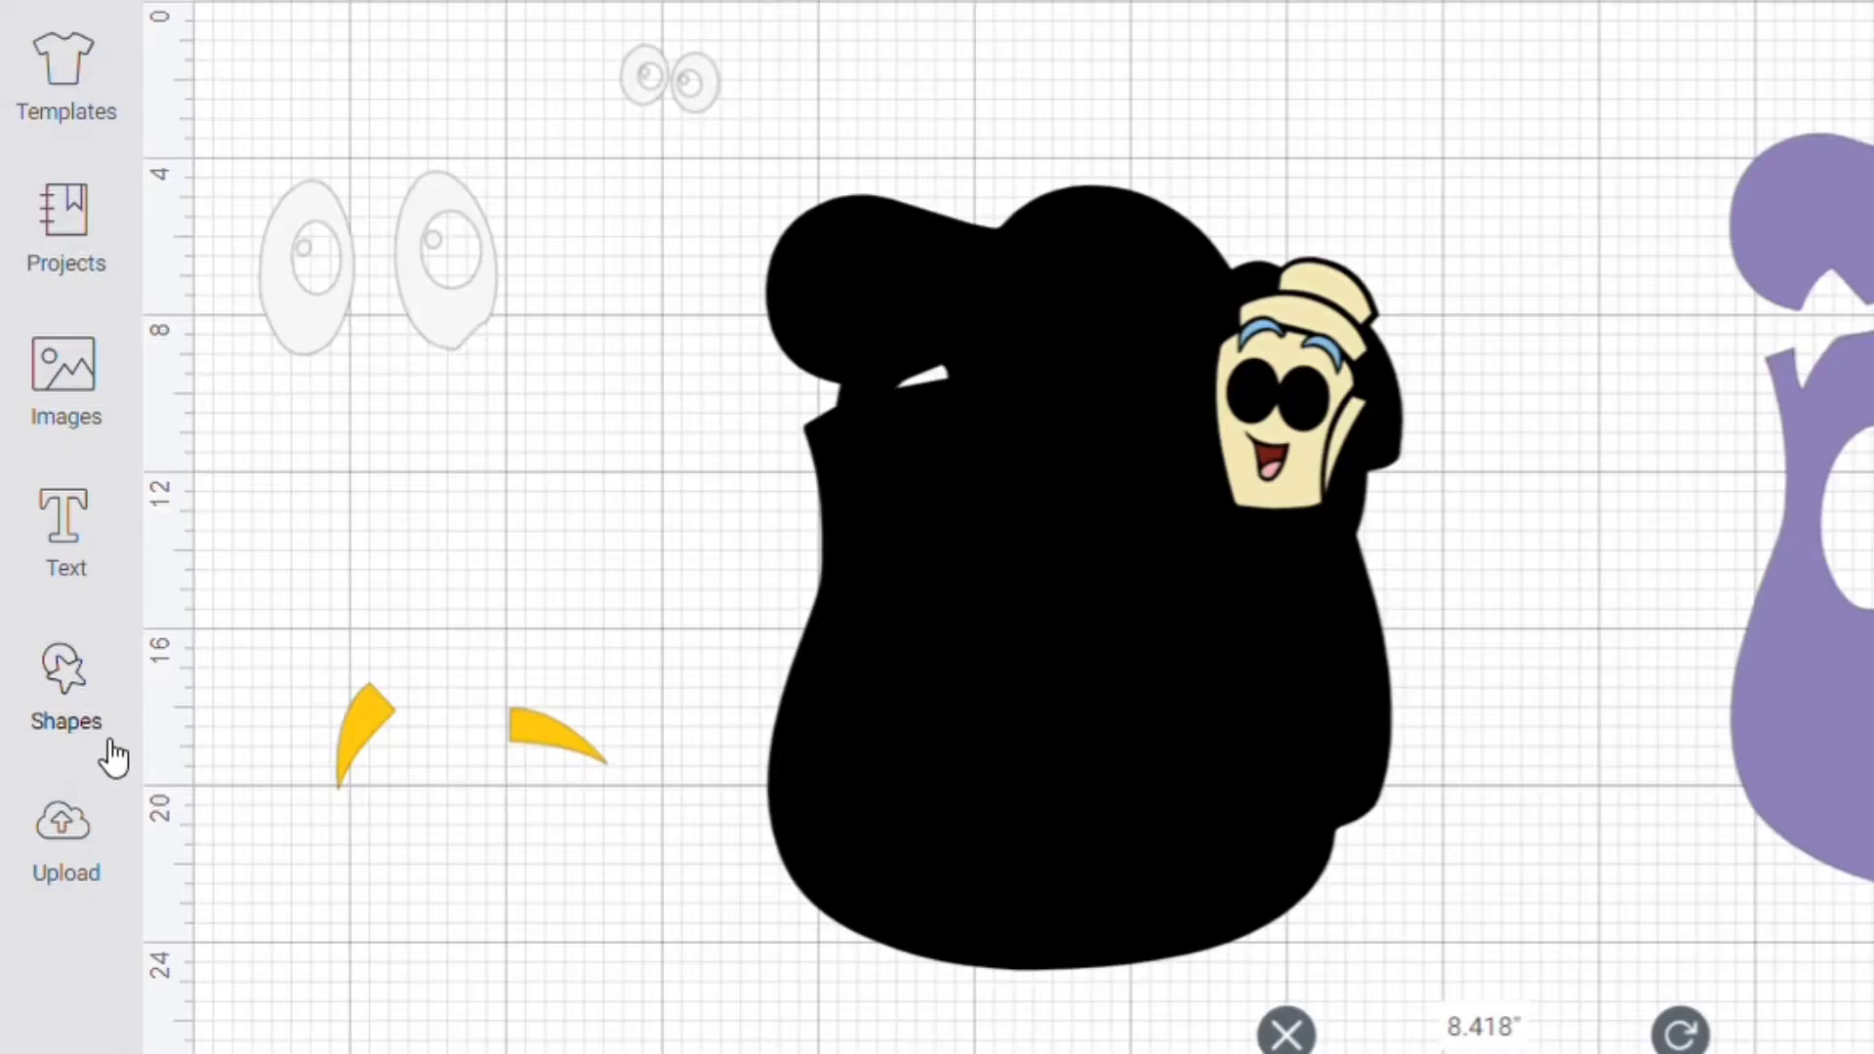
# Step: Add a square shape between the black silhouette and the purple body, and set its width to 11.5 inches
pyautogui.click(94, 723)
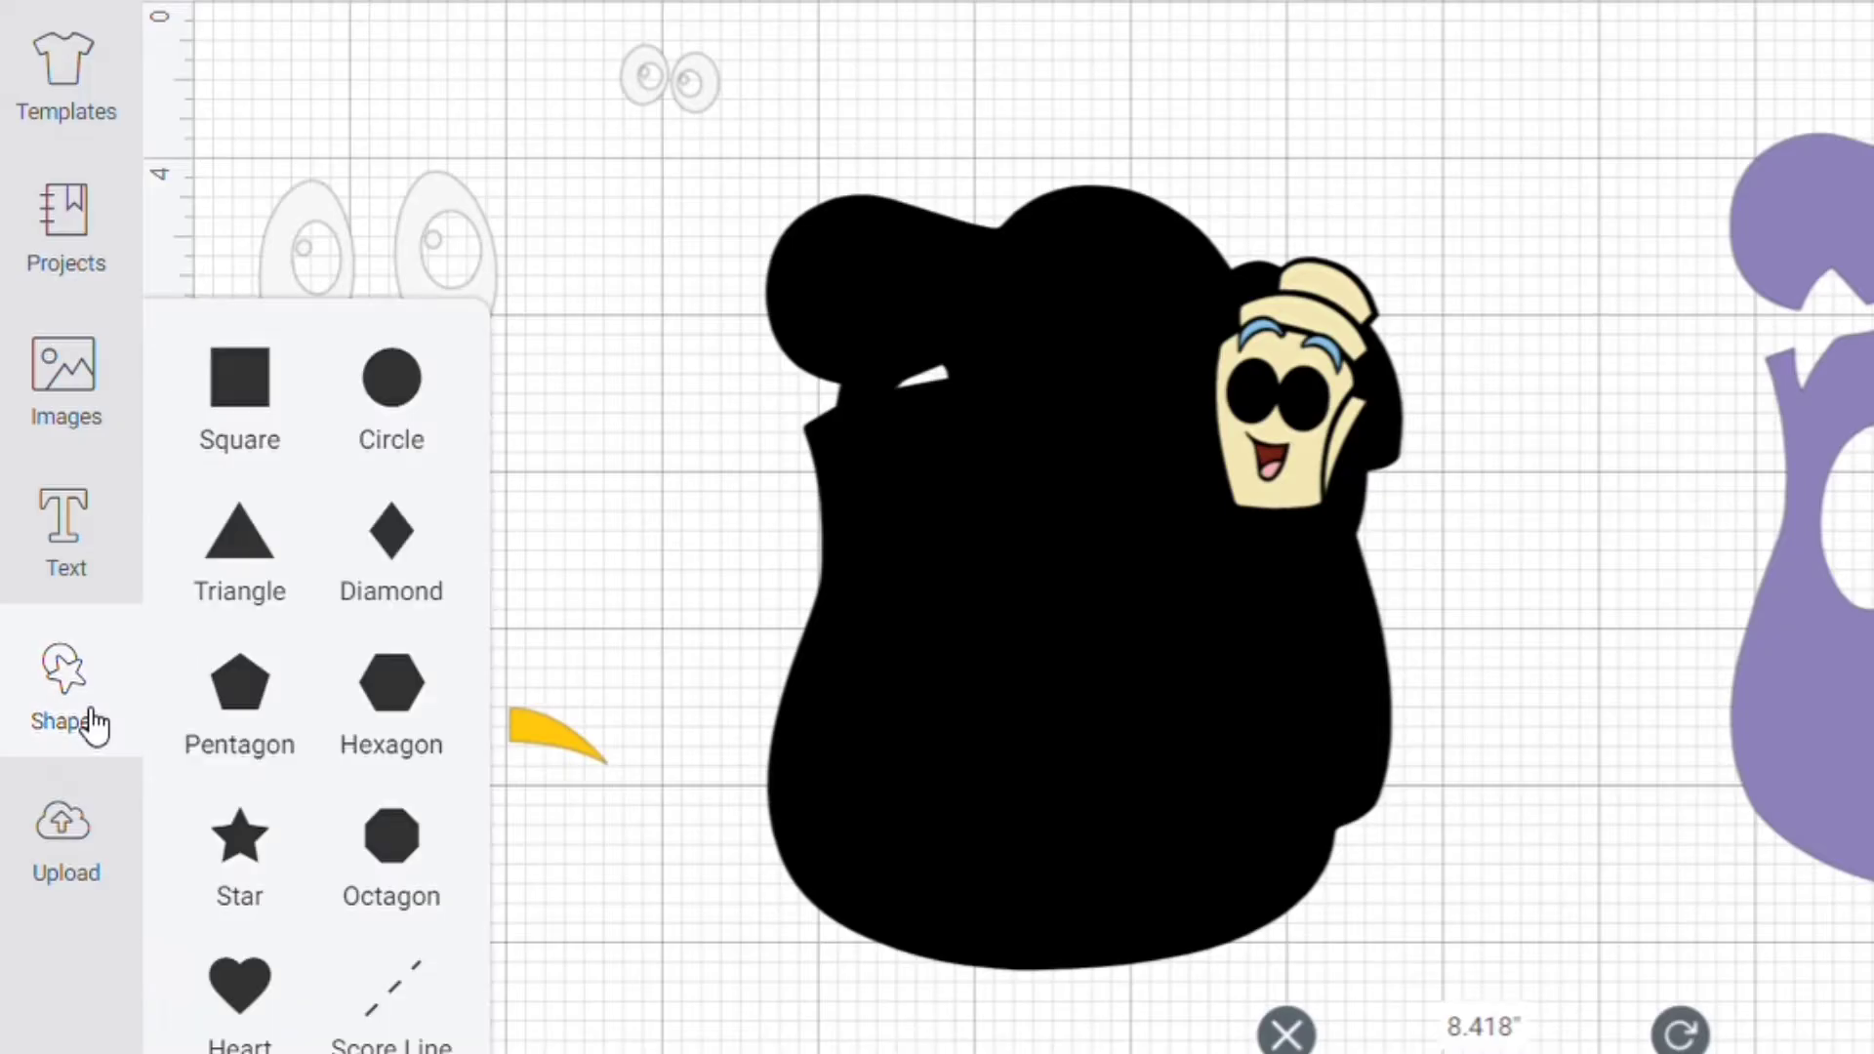
pyautogui.click(271, 408)
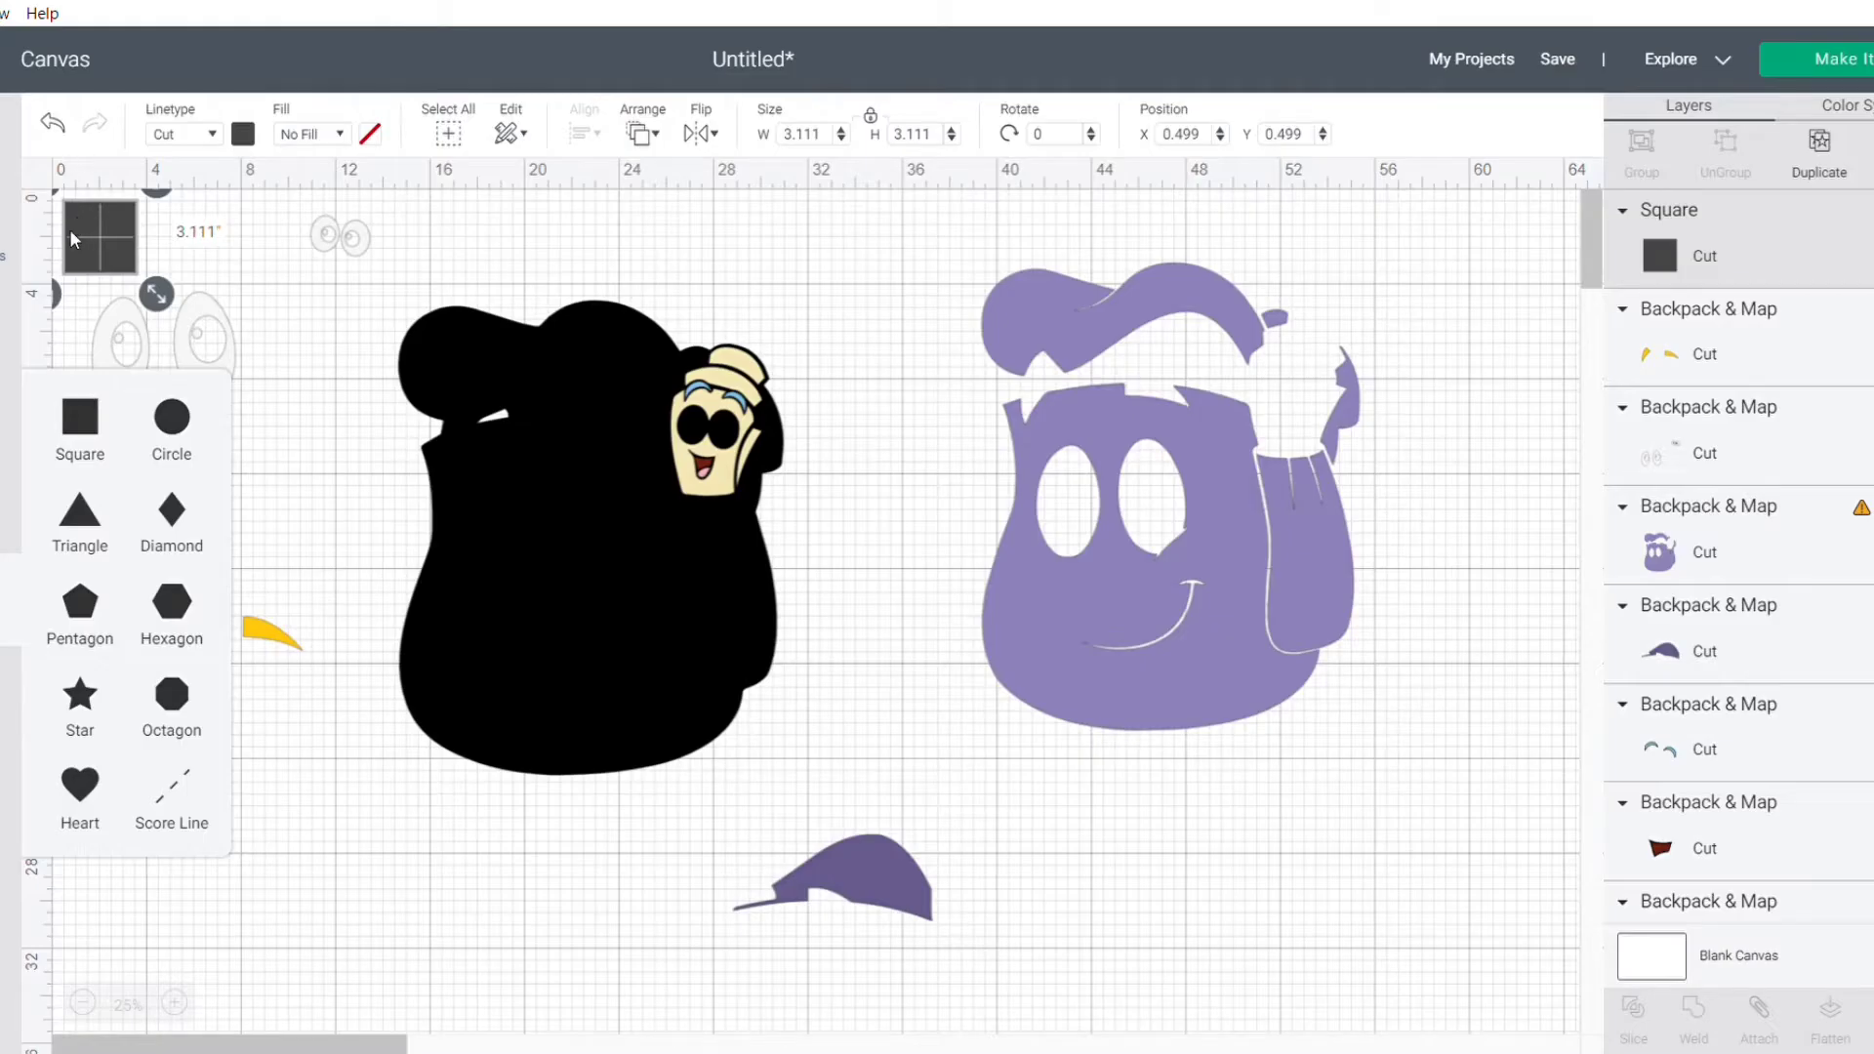
pyautogui.moveTo(69, 230); pyautogui.dragTo(845, 302)
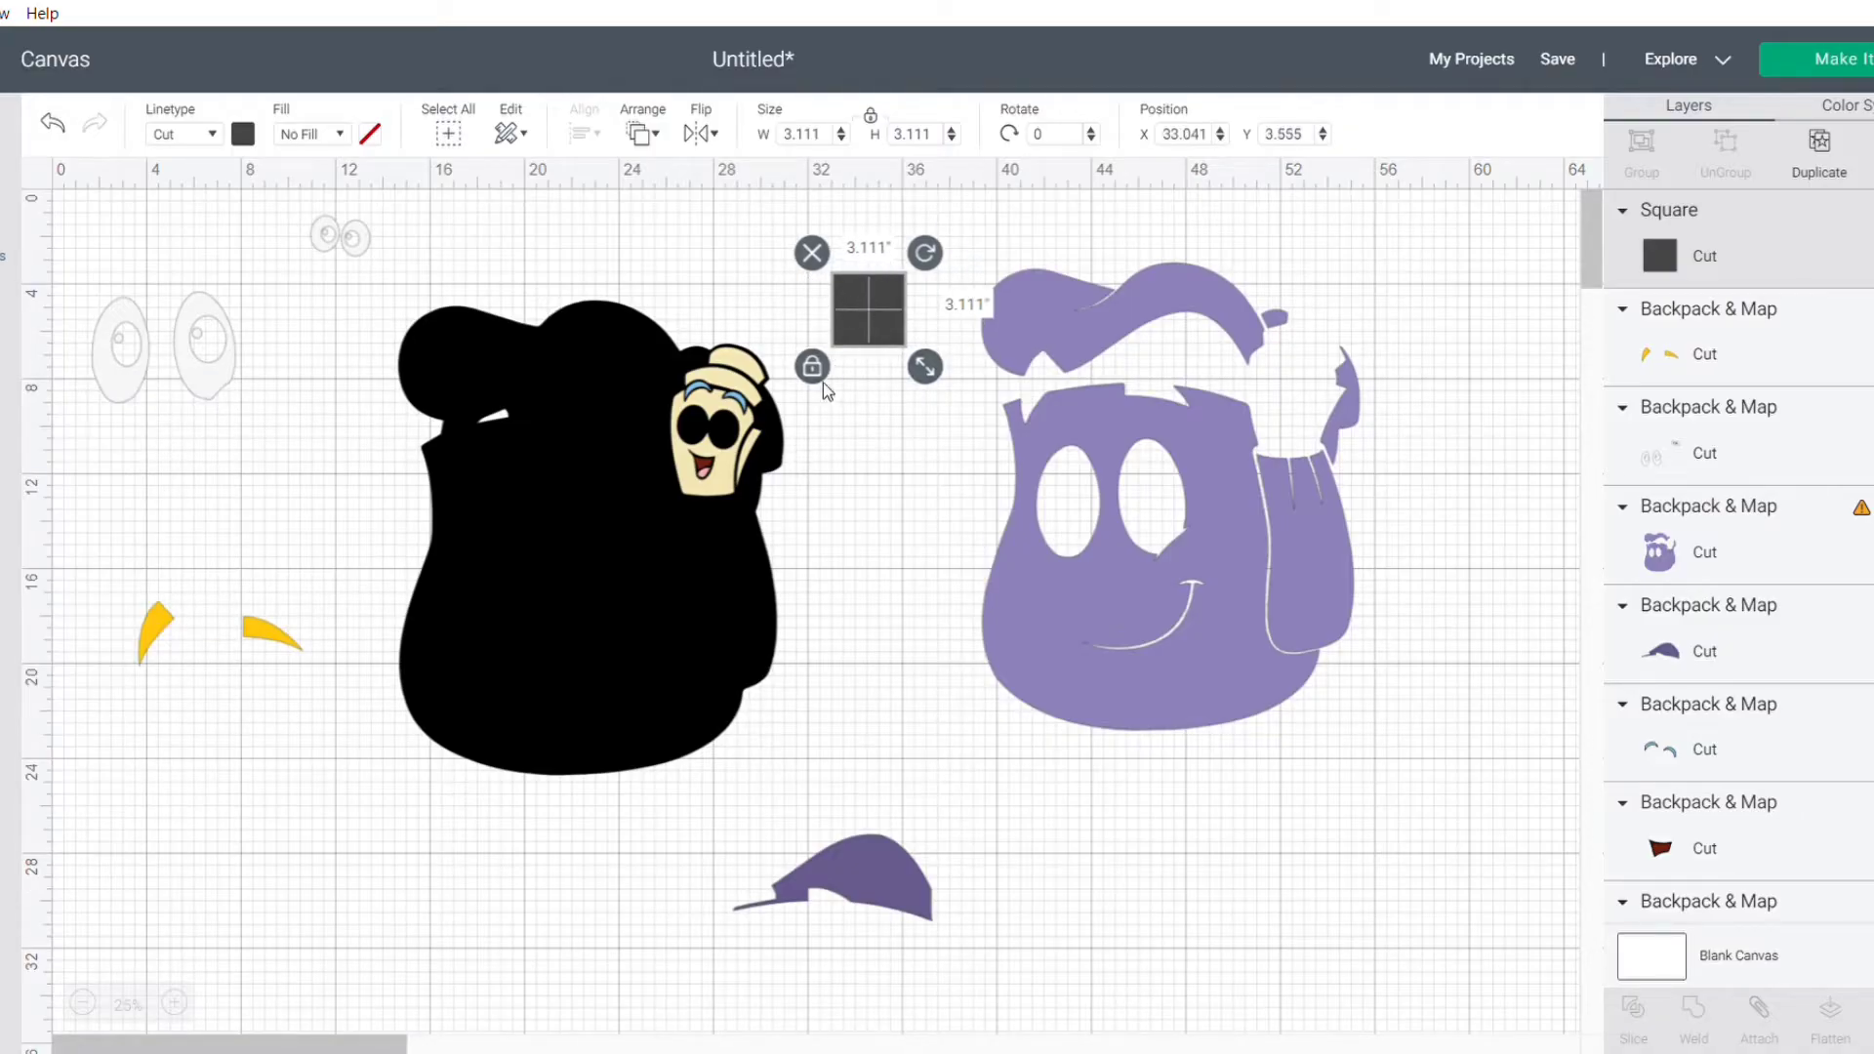
pyautogui.click(830, 137)
pyautogui.write('11.5')
pyautogui.press('Return')
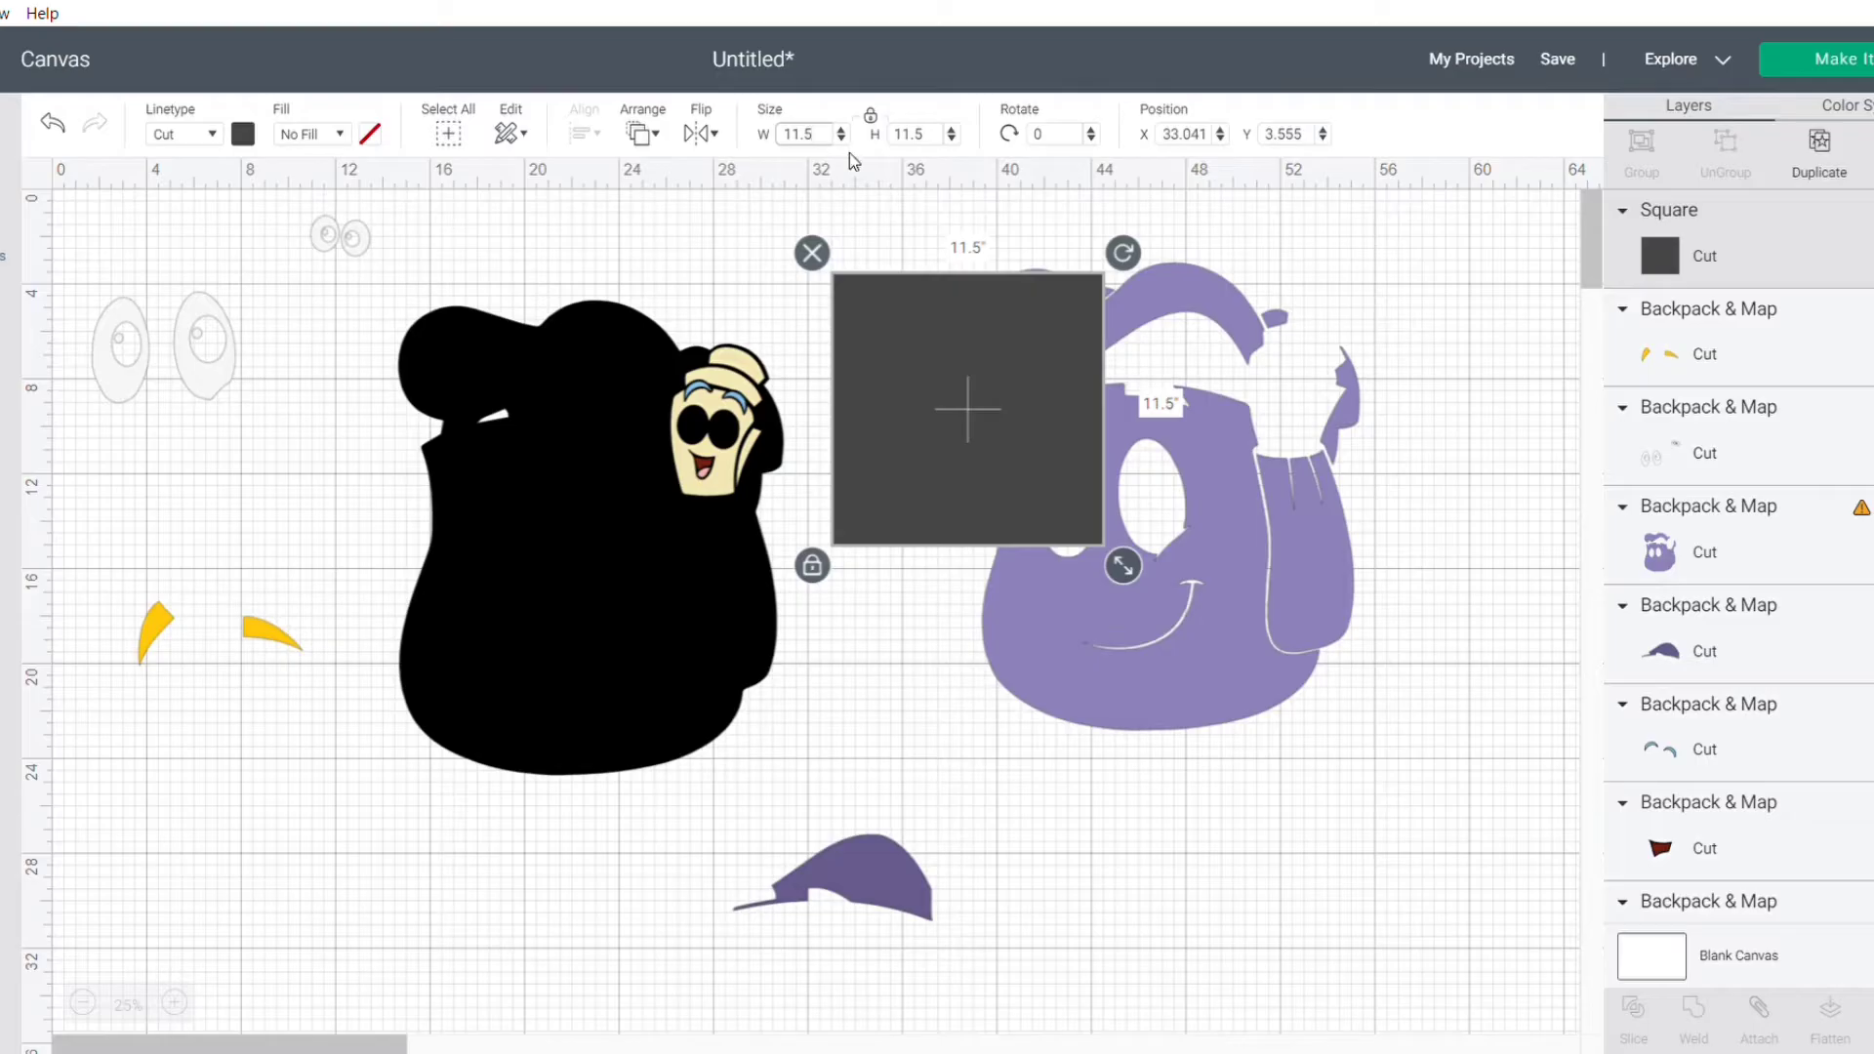
# Step: Move the map's cream body, dark red mouth, blue eyebrows and pink tongue off the black silhouette into empty canvas space
pyautogui.click(723, 464)
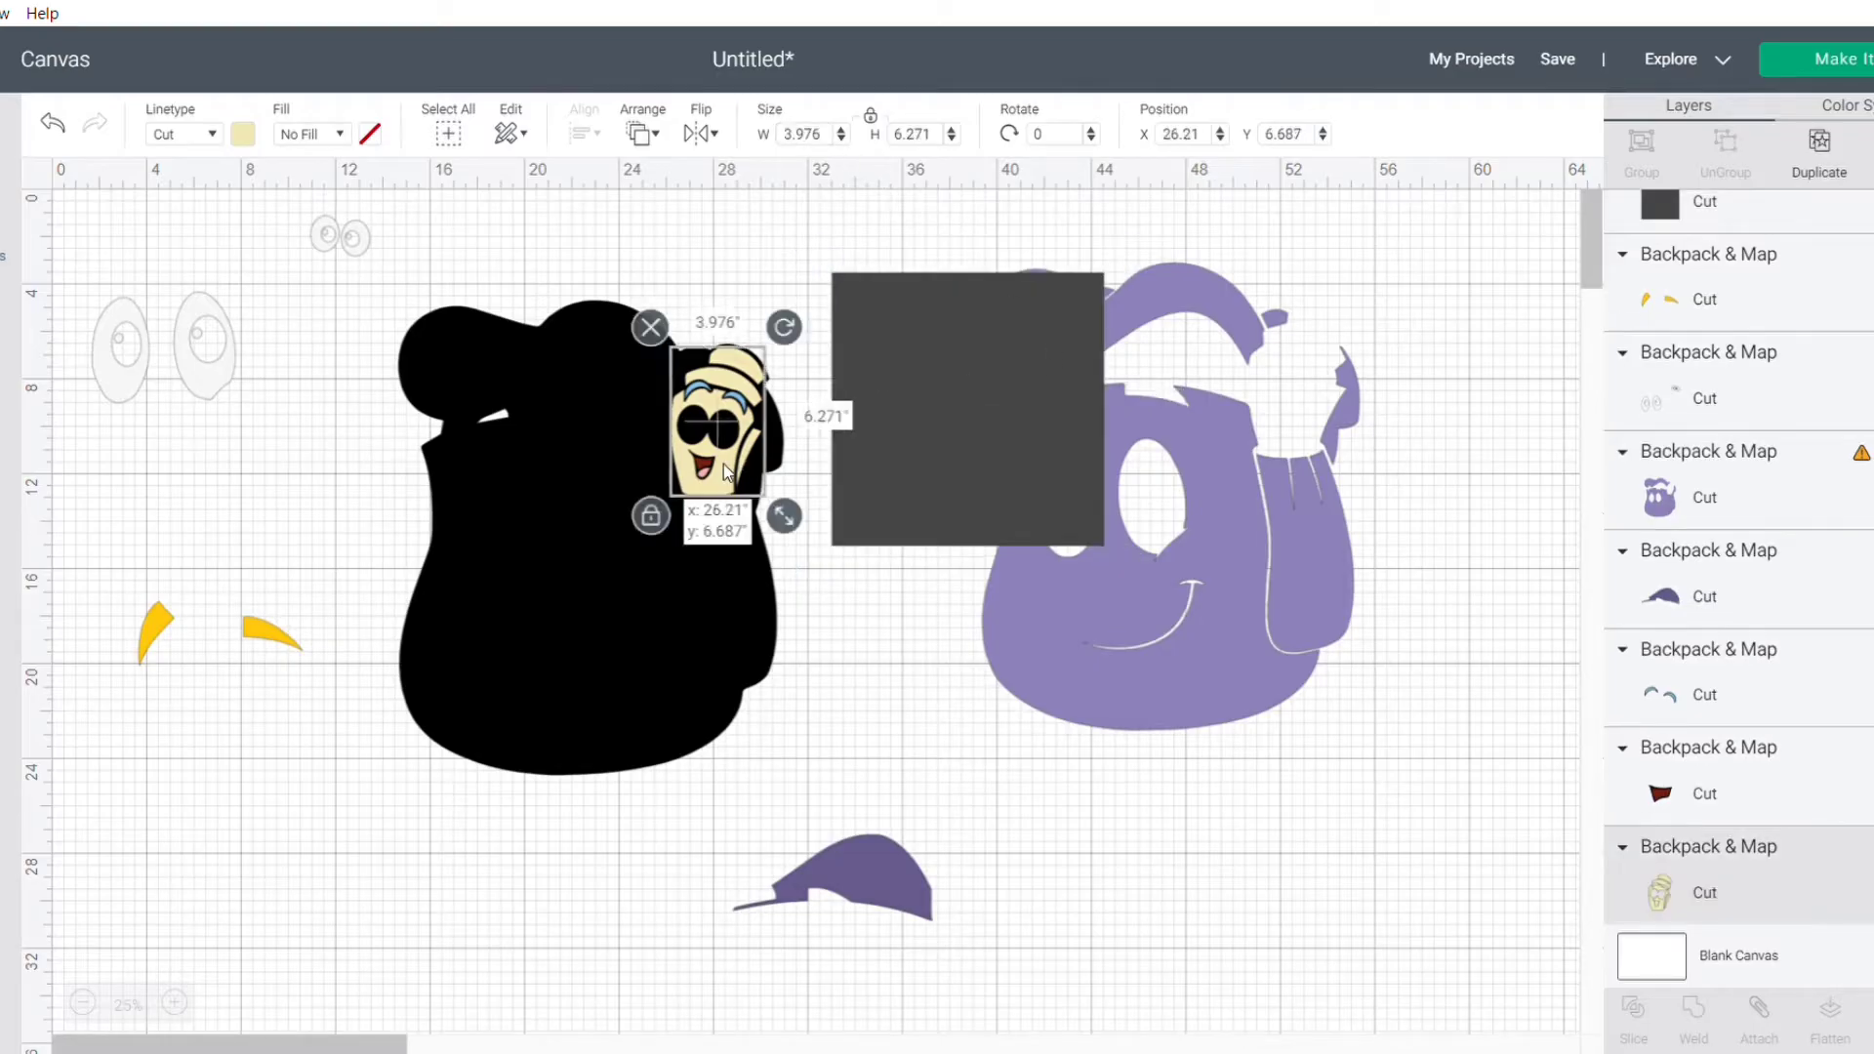
pyautogui.moveTo(723, 464); pyautogui.dragTo(324, 473)
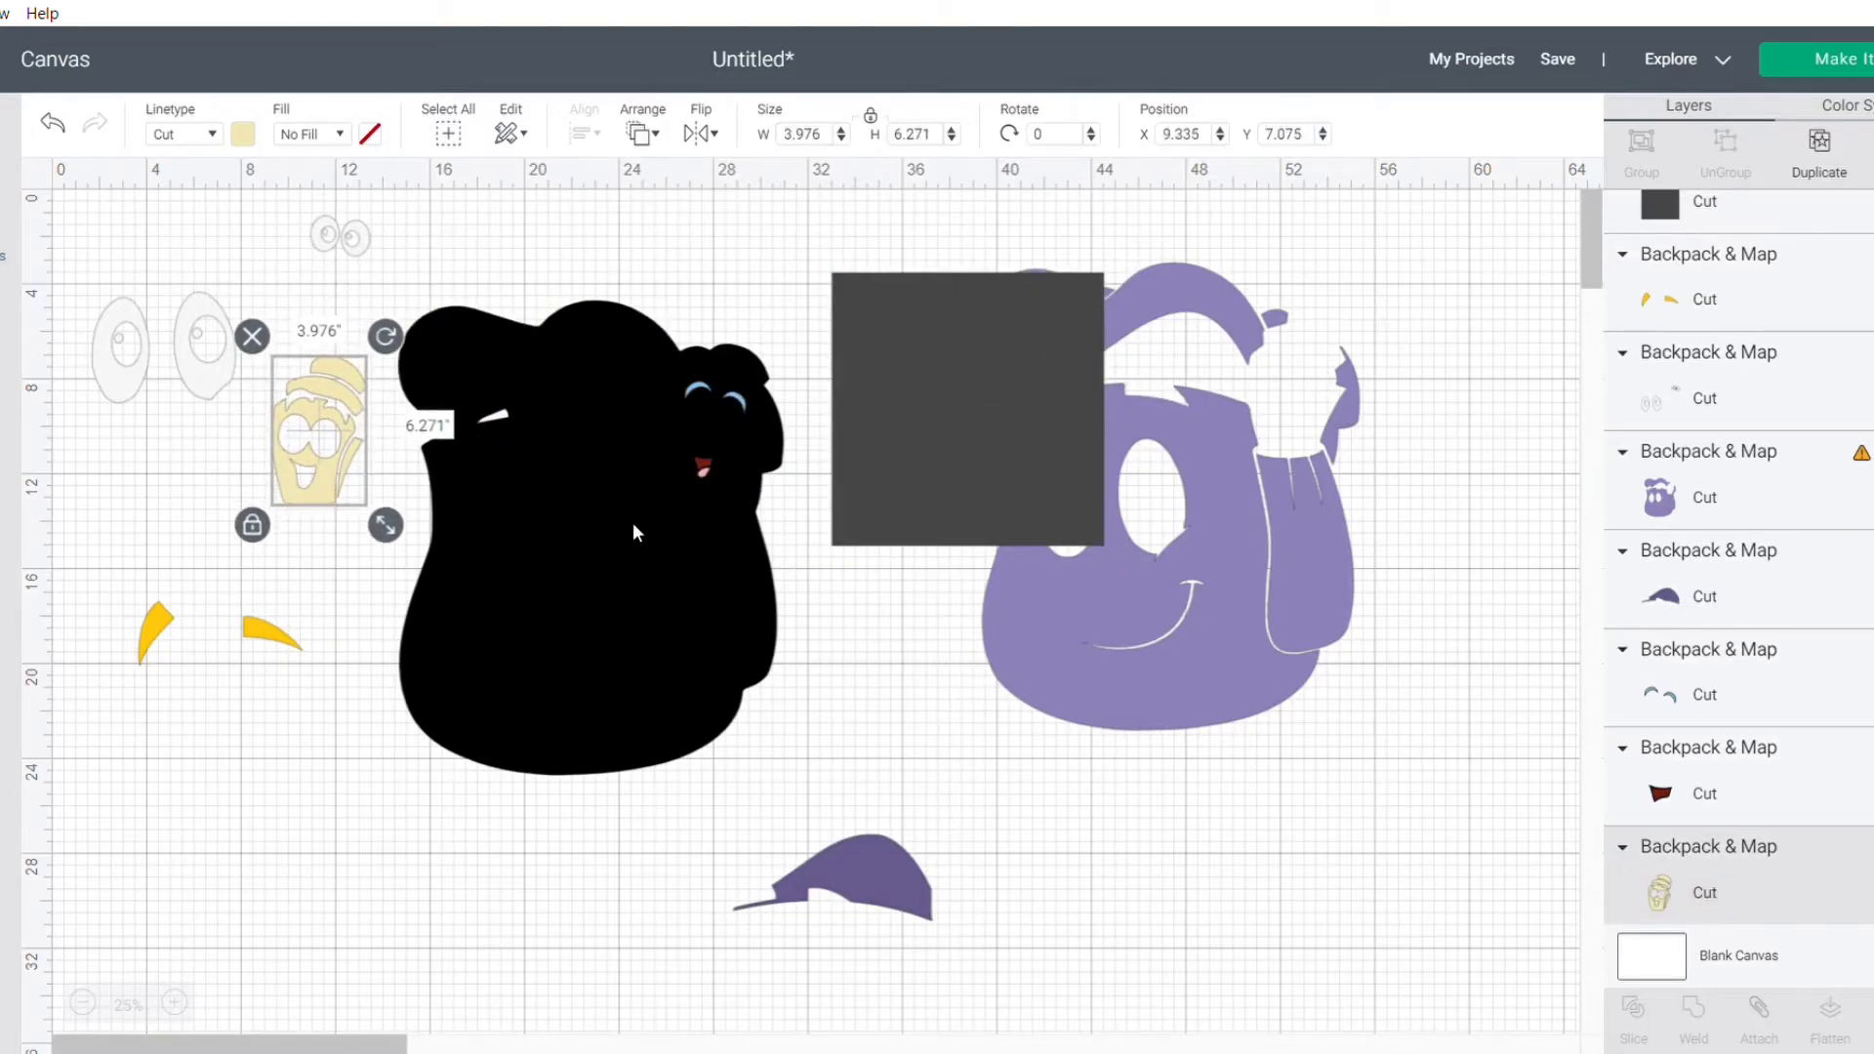
pyautogui.moveTo(701, 463); pyautogui.dragTo(159, 531)
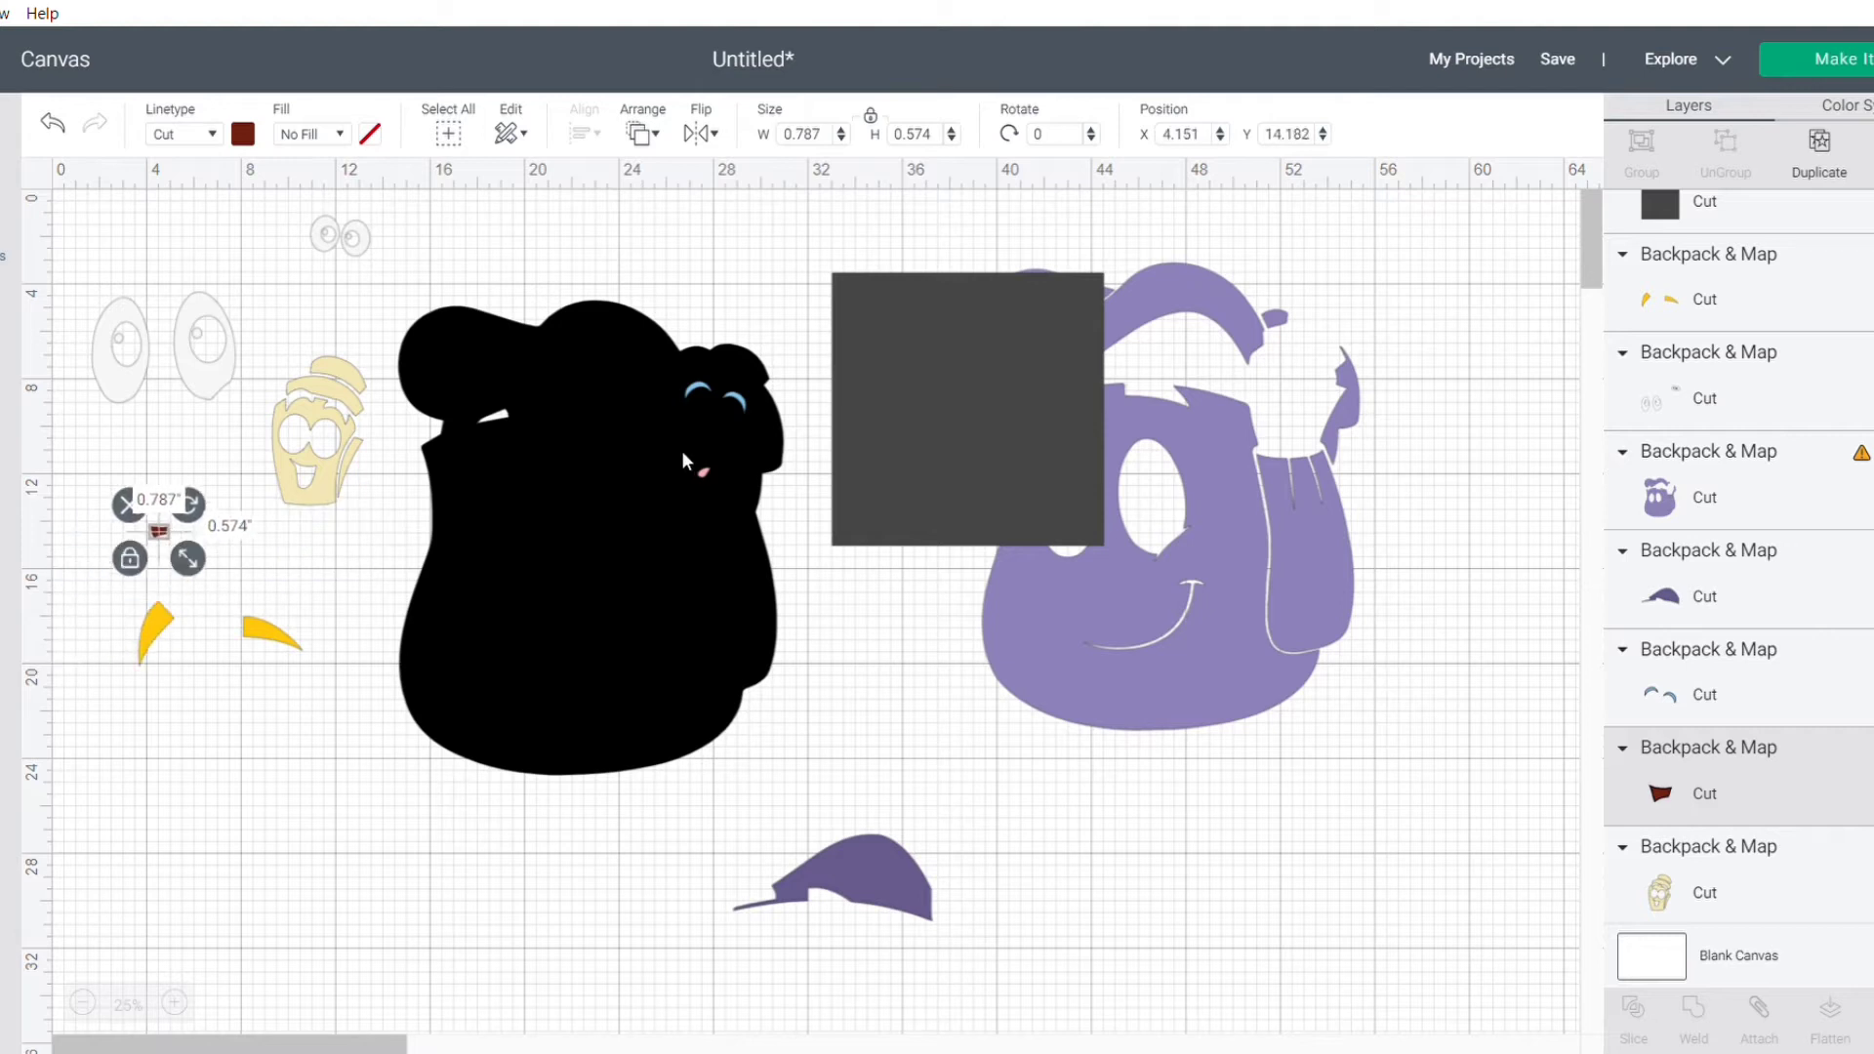
pyautogui.moveTo(744, 402); pyautogui.dragTo(571, 235)
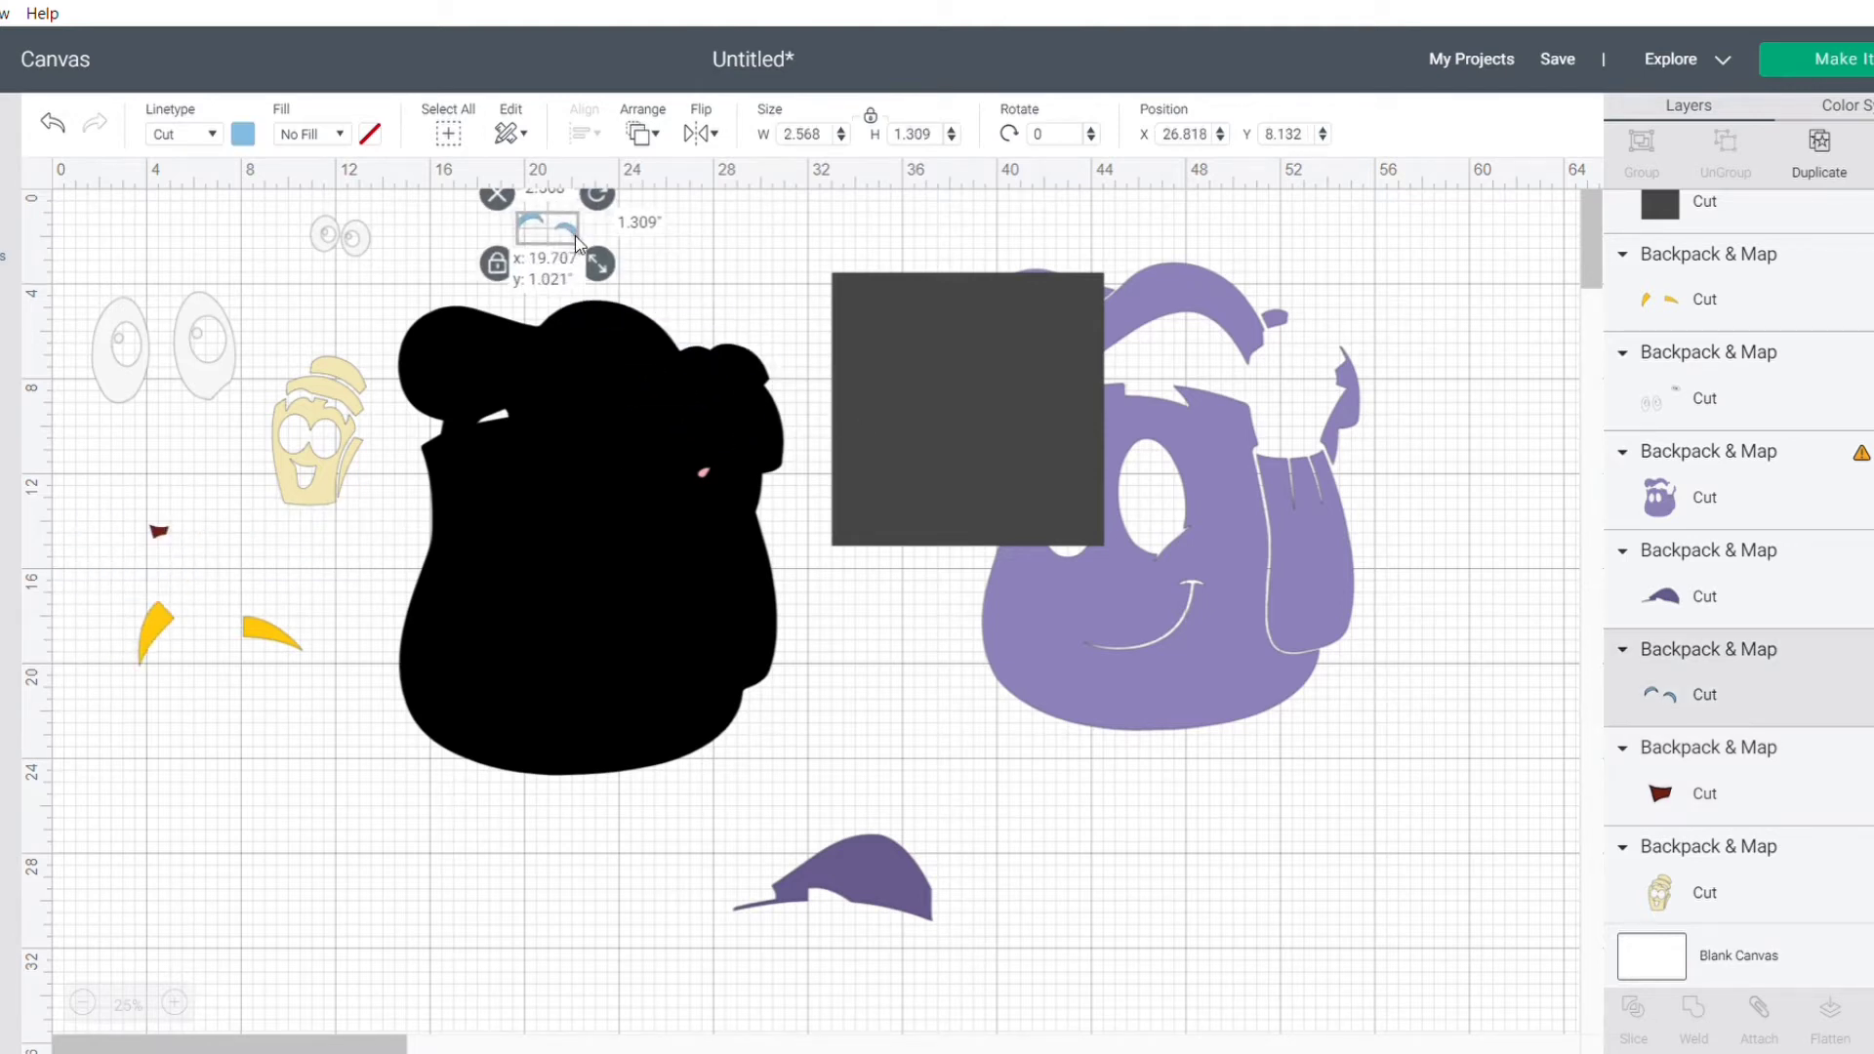
pyautogui.moveTo(704, 475); pyautogui.dragTo(285, 723)
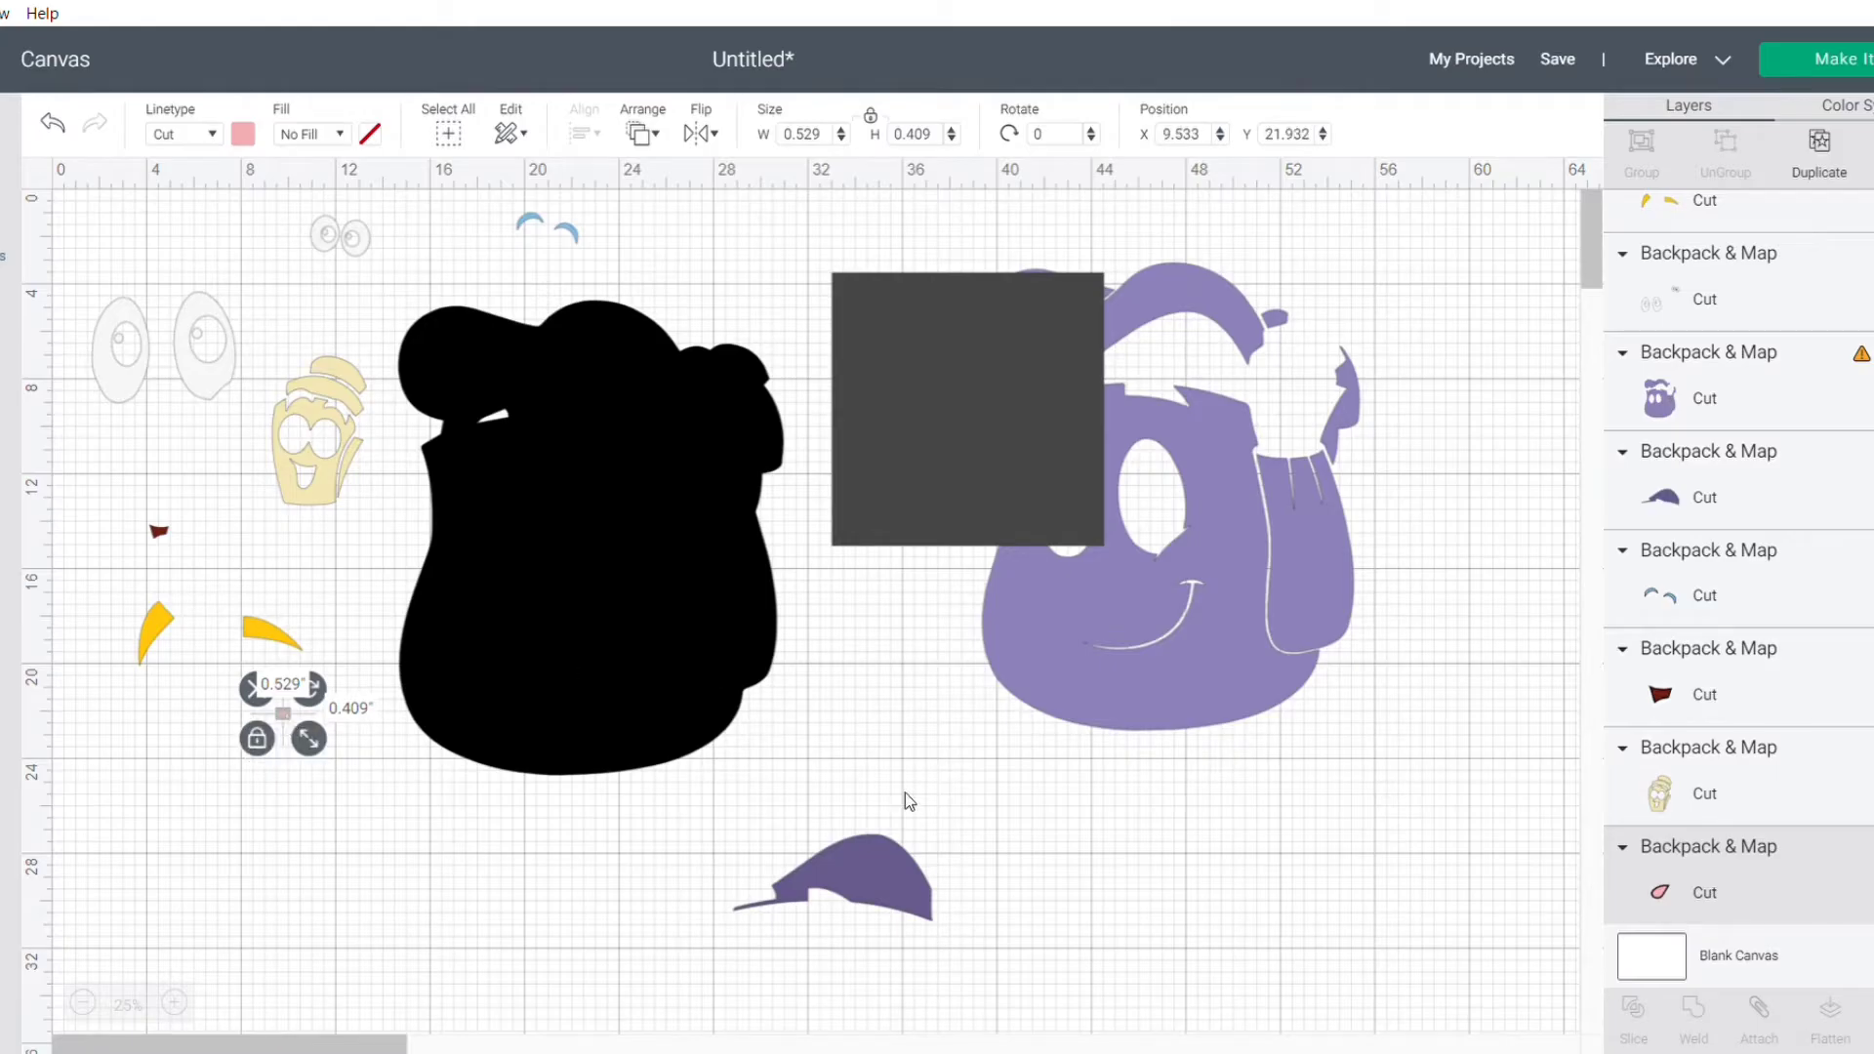
# Step: Shift the purple body aside and cover its top flap with the square, unlocked and stretched to about 18.1 by 8.7 inches
pyautogui.moveTo(1245, 667); pyautogui.dragTo(1372, 703)
pyautogui.moveTo(1054, 376); pyautogui.dragTo(1245, 363)
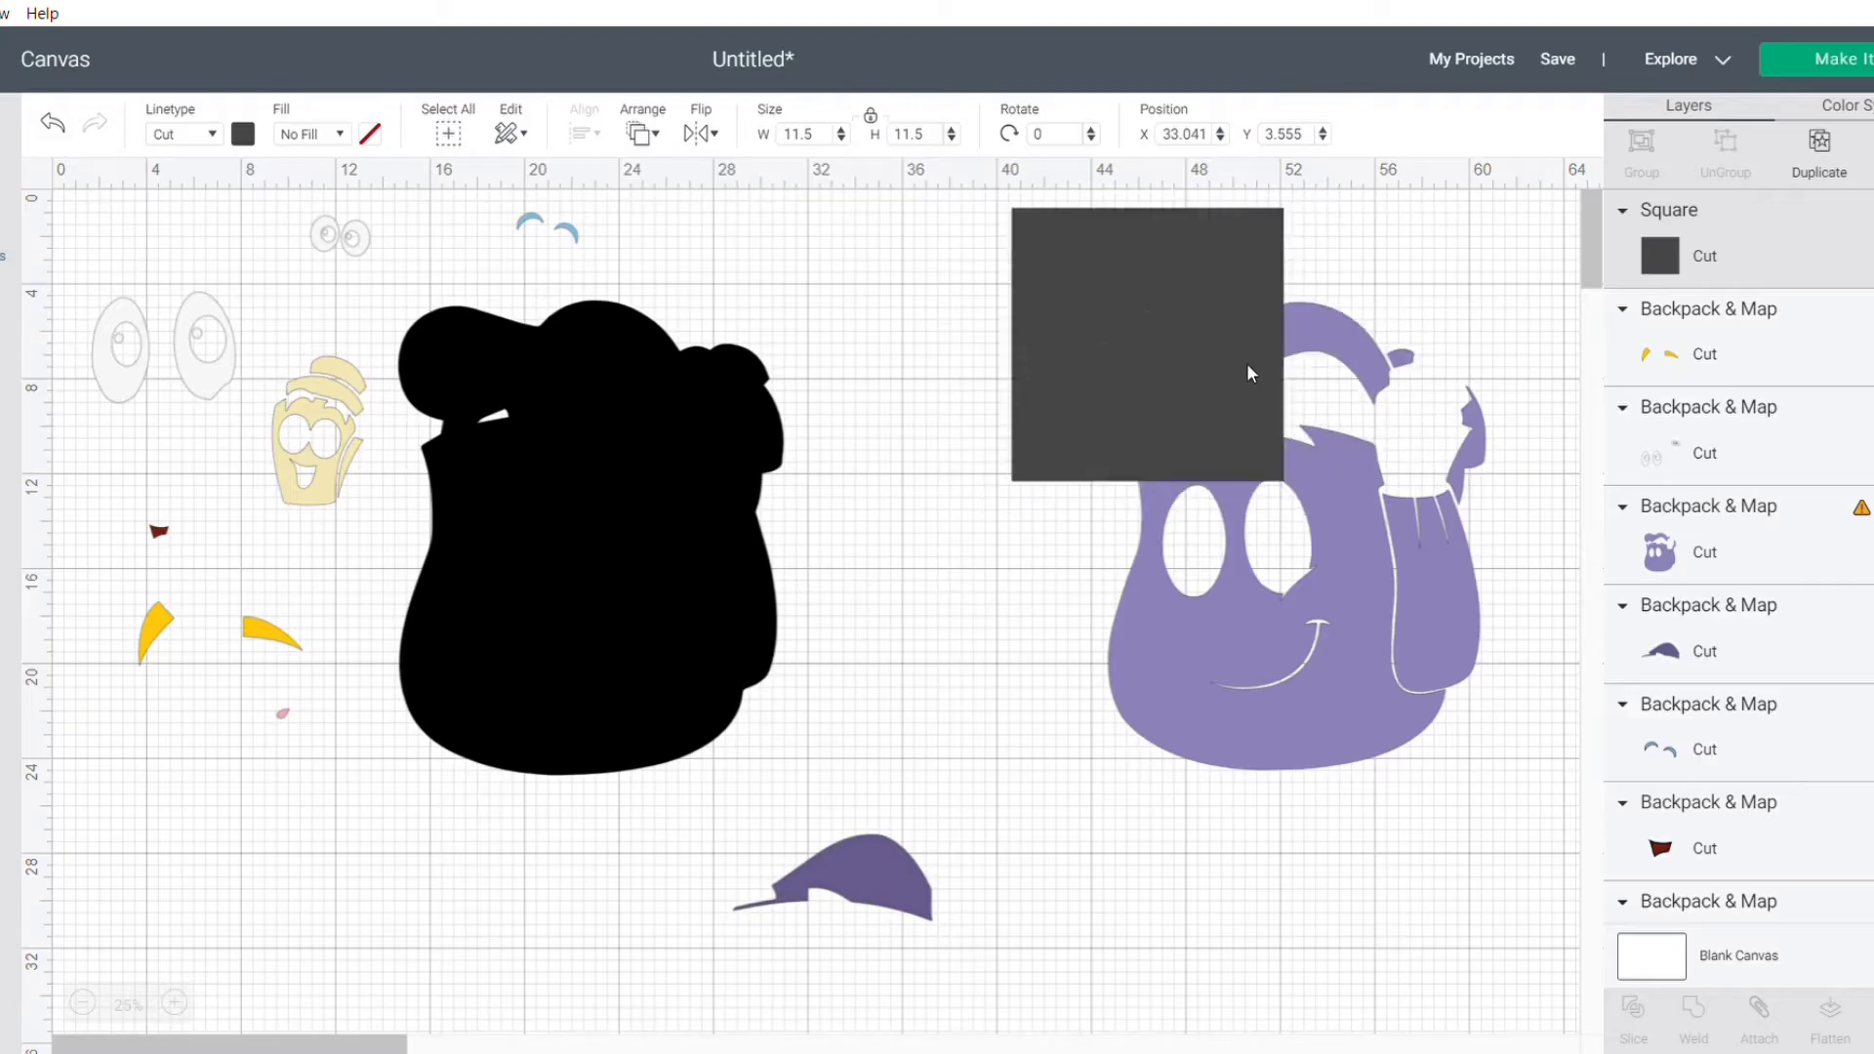
pyautogui.click(991, 500)
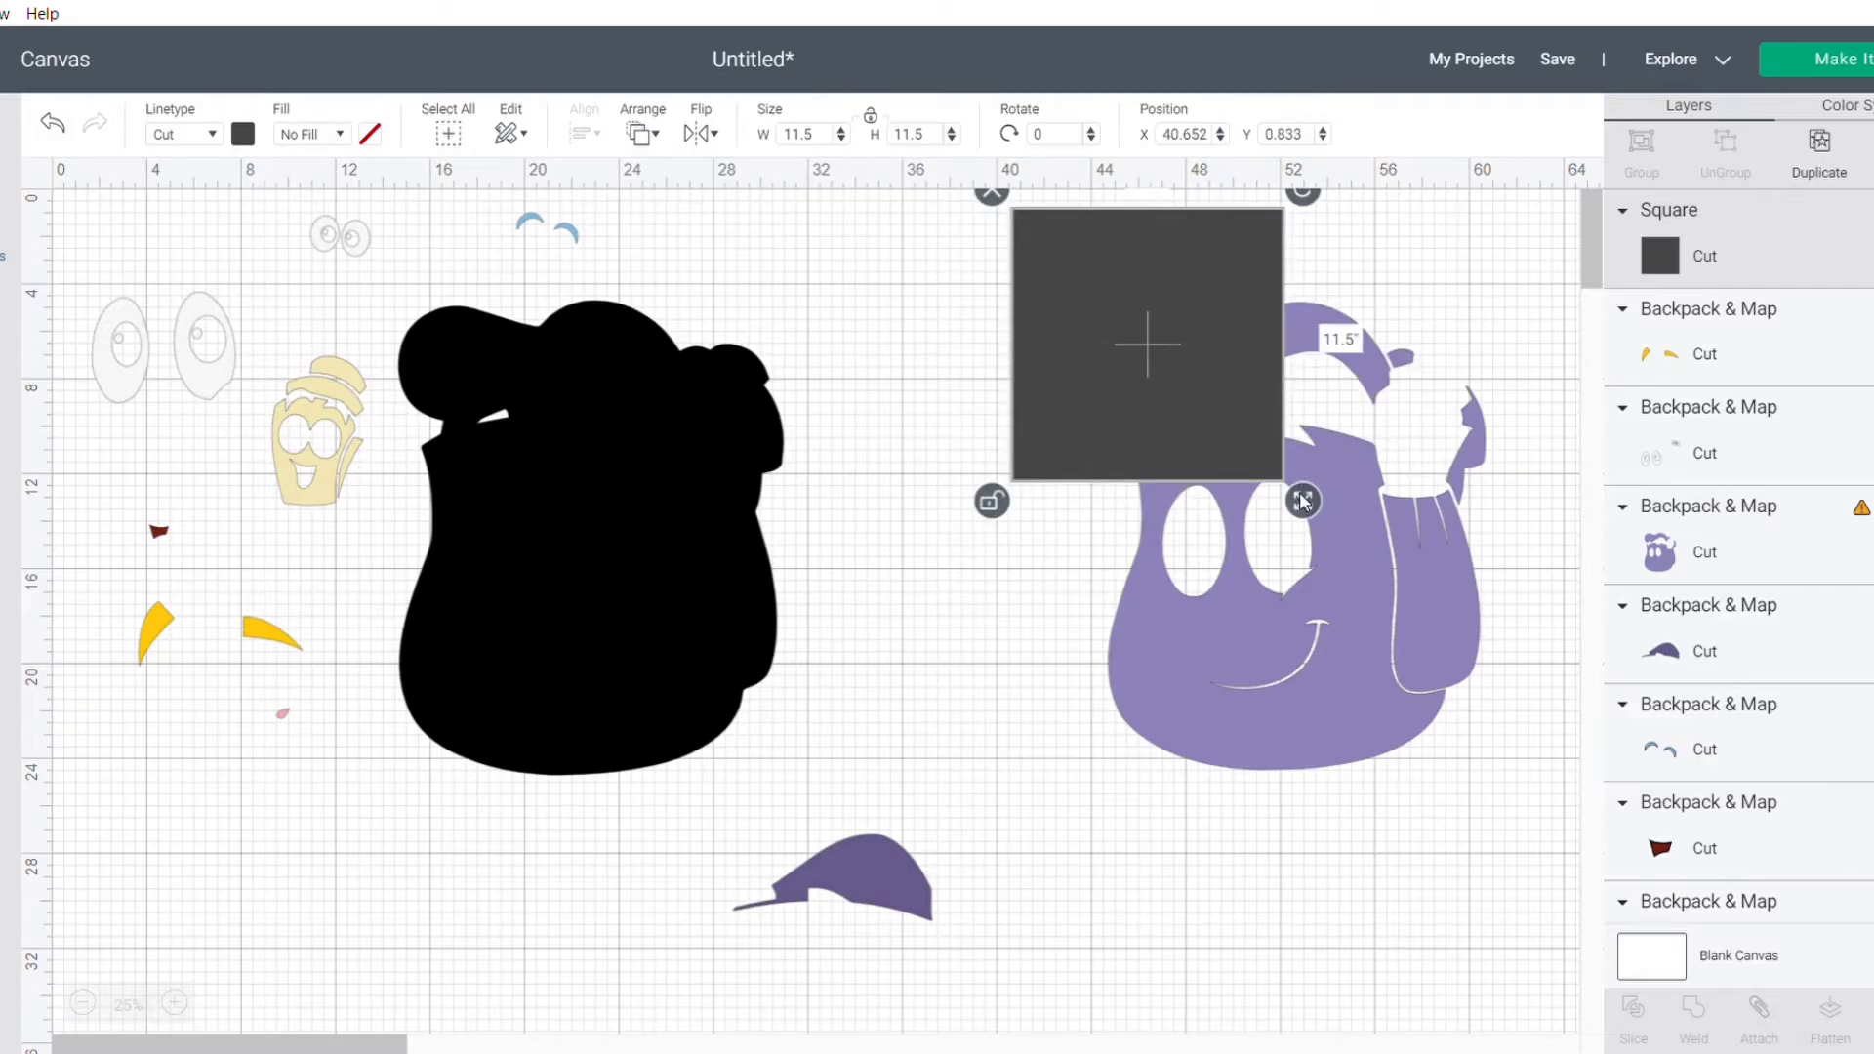
pyautogui.moveTo(1302, 500); pyautogui.dragTo(1459, 439)
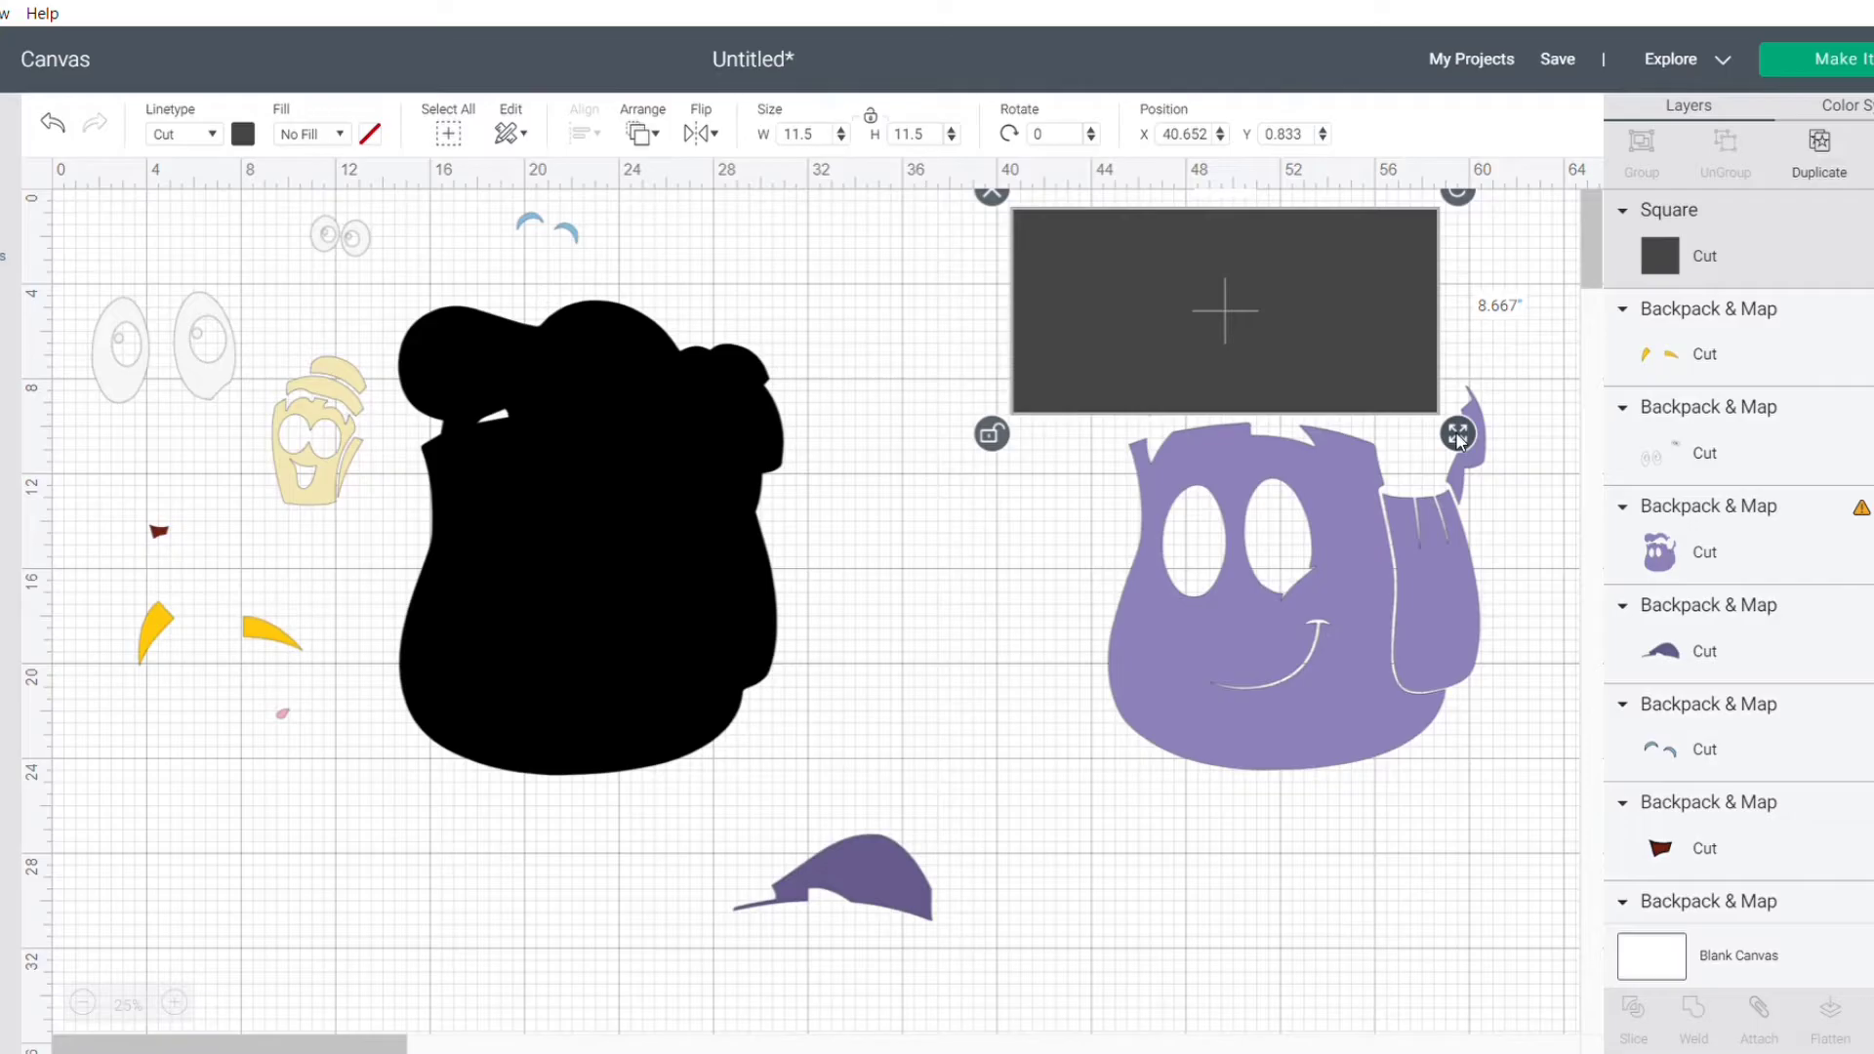
pyautogui.moveTo(1460, 442); pyautogui.dragTo(1460, 442)
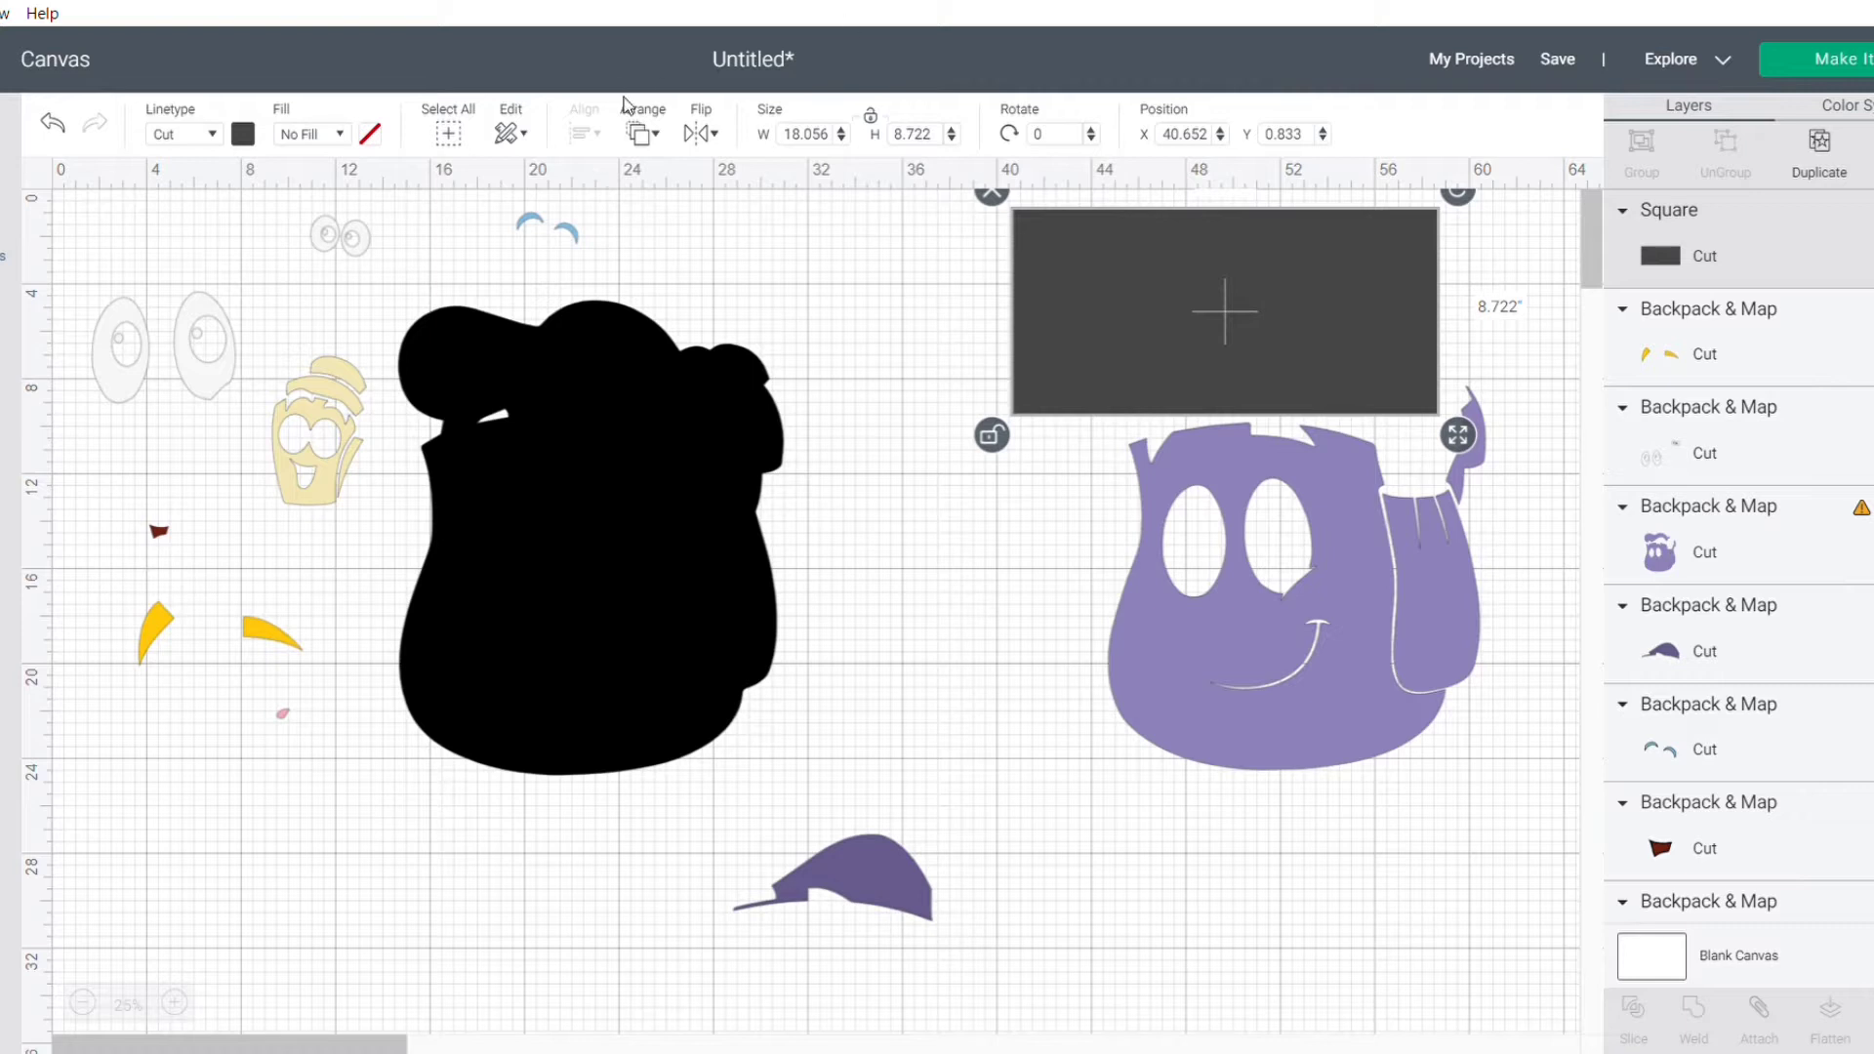
# Step: Send the rectangle to the back, nudge the purple body up so only its top flap overlaps, and slice the two layers
pyautogui.click(642, 133)
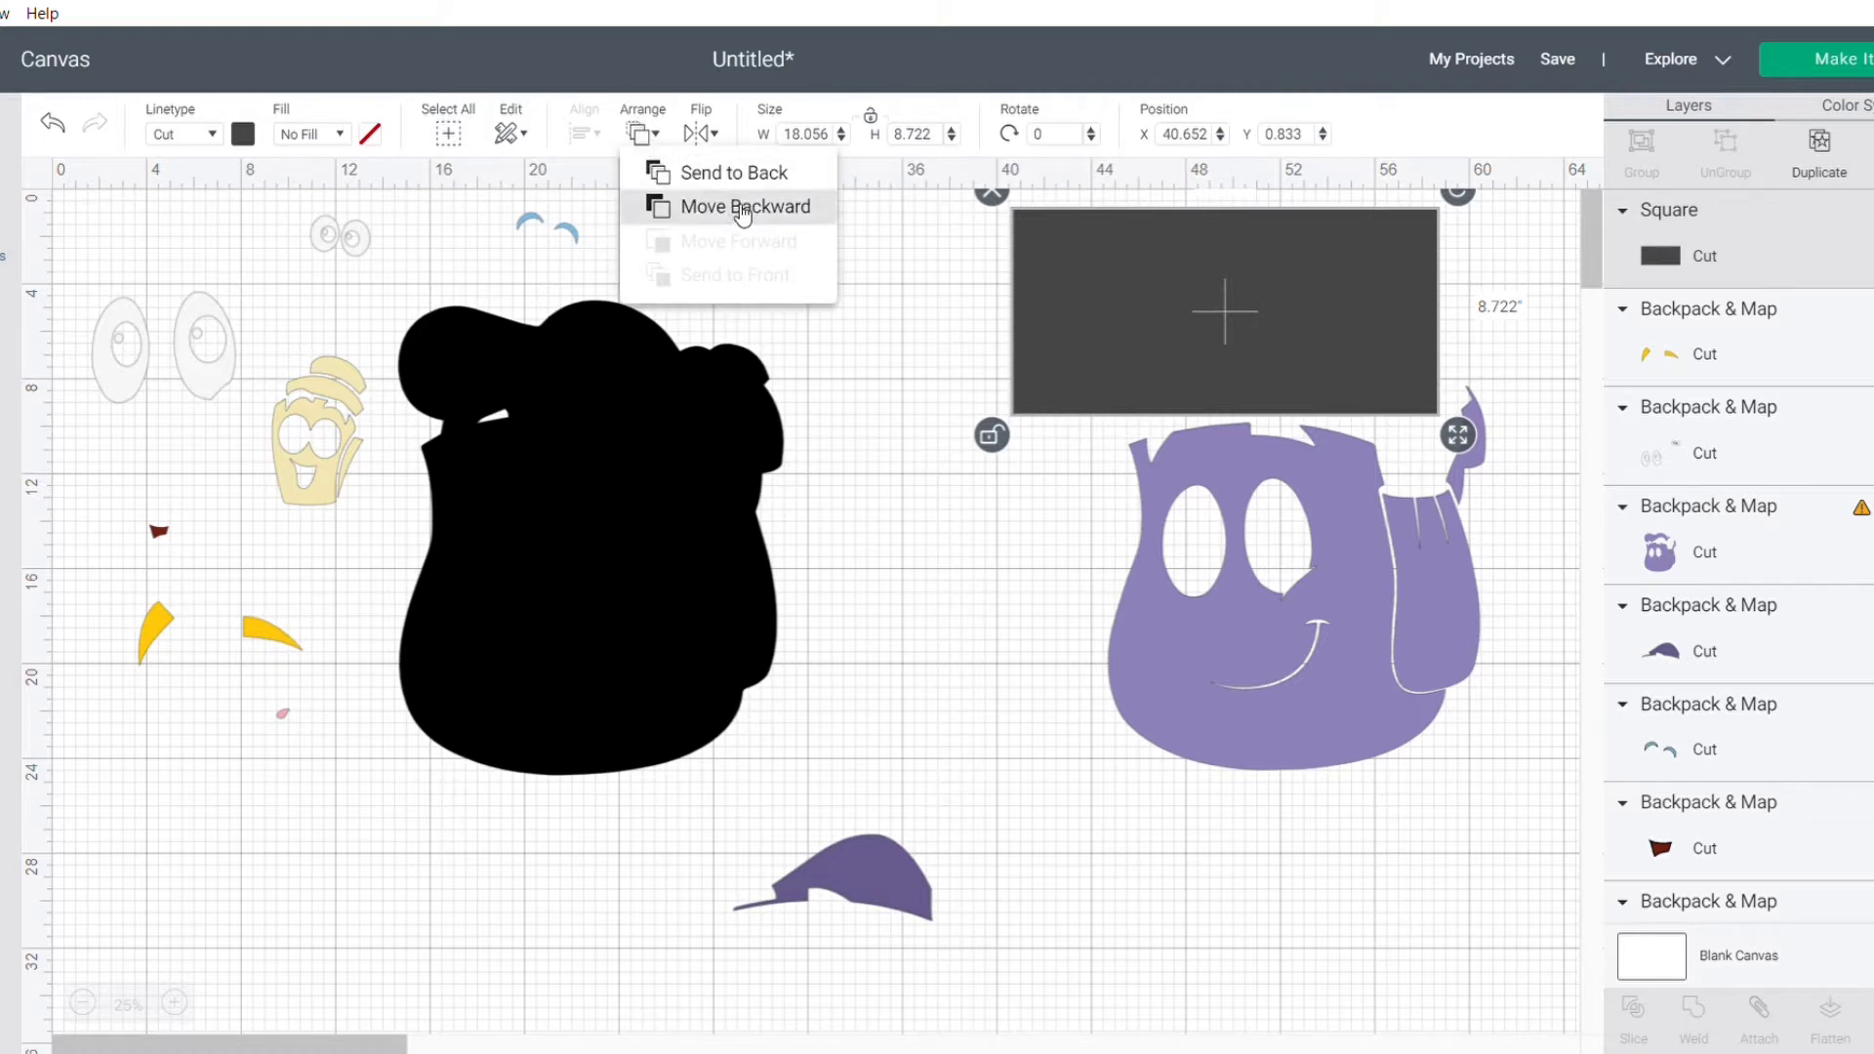
pyautogui.click(699, 178)
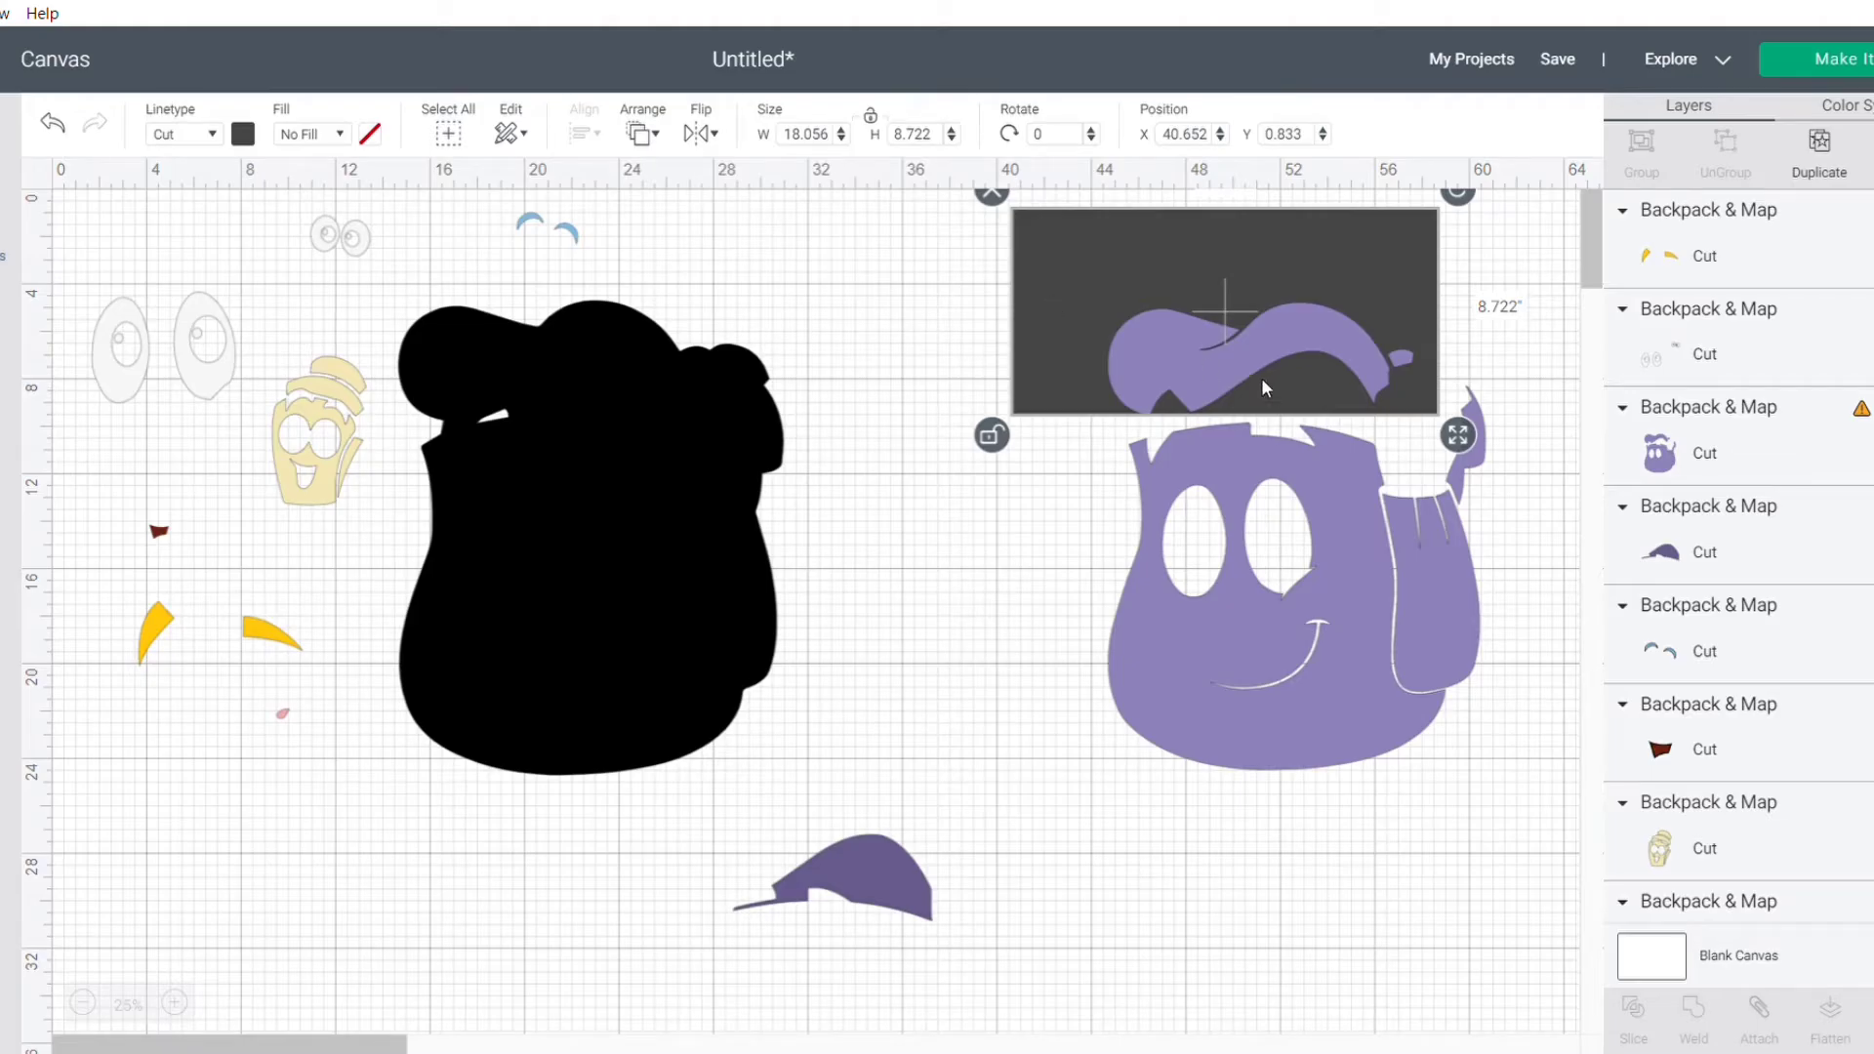
pyautogui.moveTo(1261, 378); pyautogui.dragTo(1261, 365)
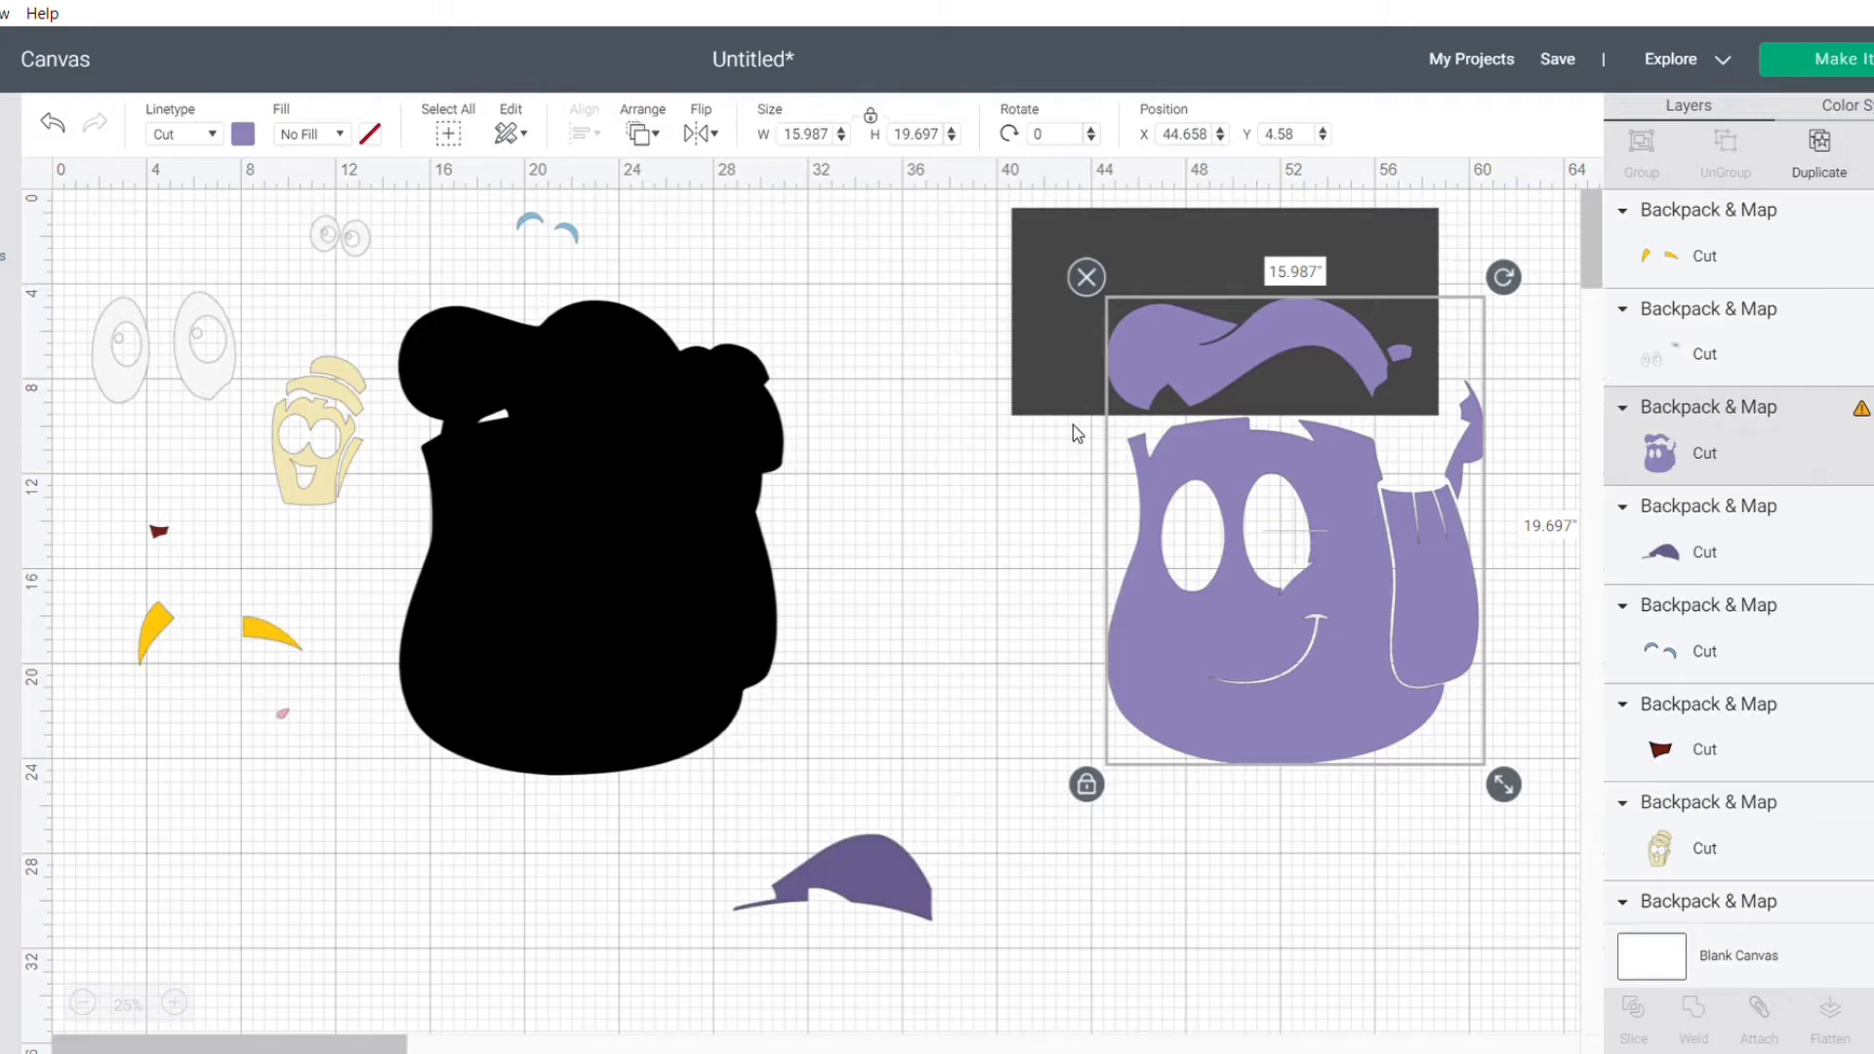
pyautogui.keyDown('shift'); pyautogui.click(1057, 359); pyautogui.keyUp('shift')
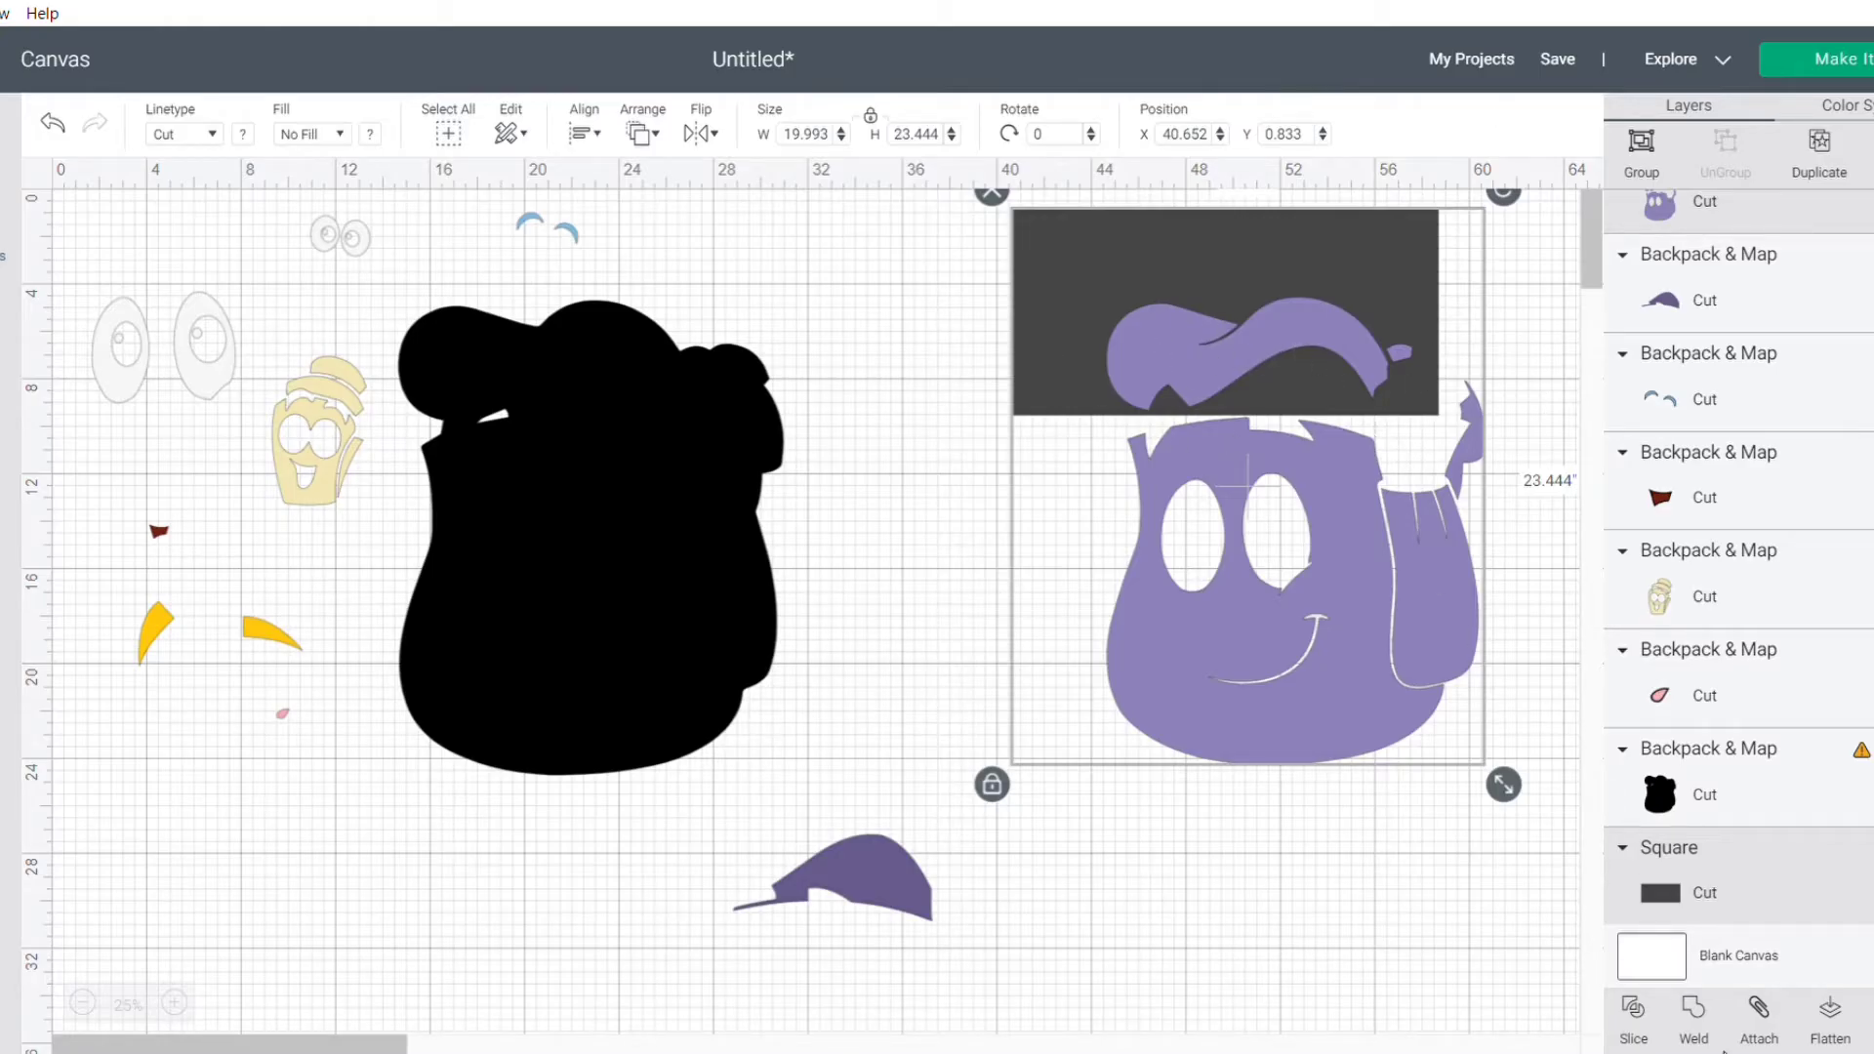
pyautogui.click(1642, 1015)
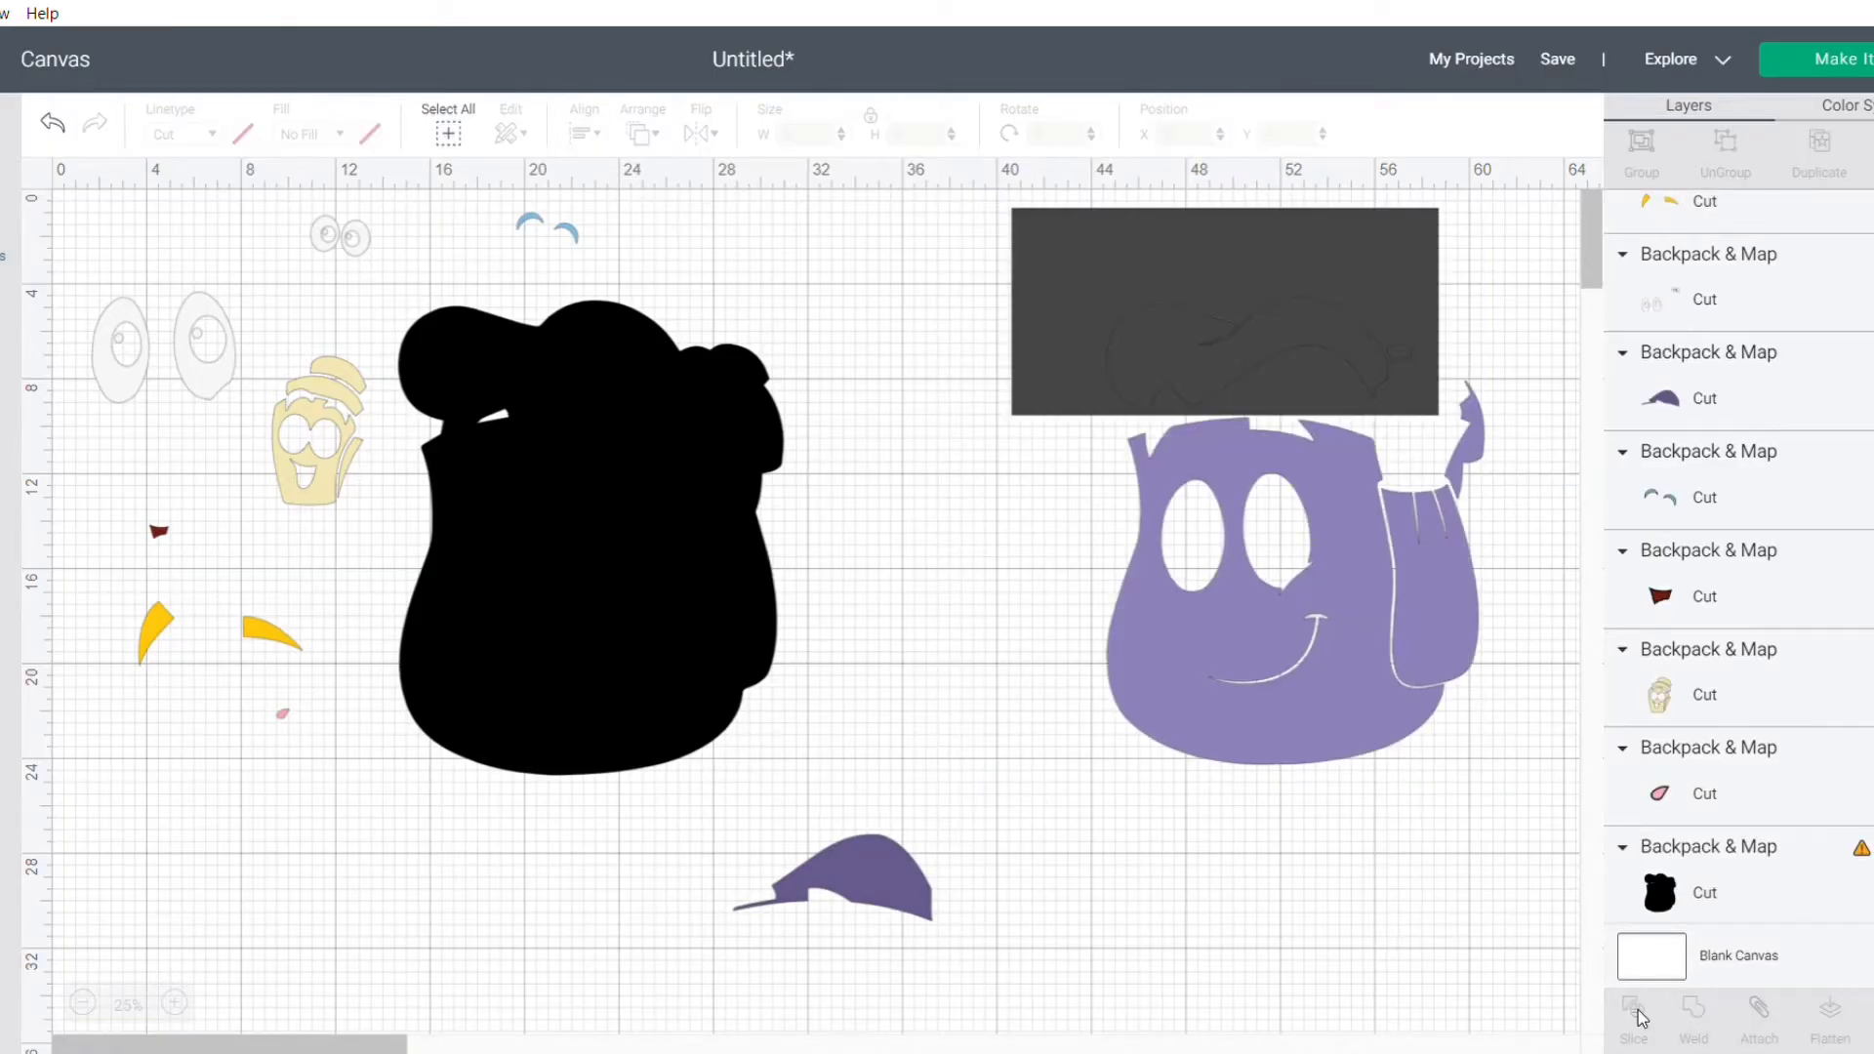
# Step: Delete the leftover dark rectangle and the dark copy of the top flap left over from the slice
pyautogui.moveTo(1206, 346); pyautogui.dragTo(1006, 380)
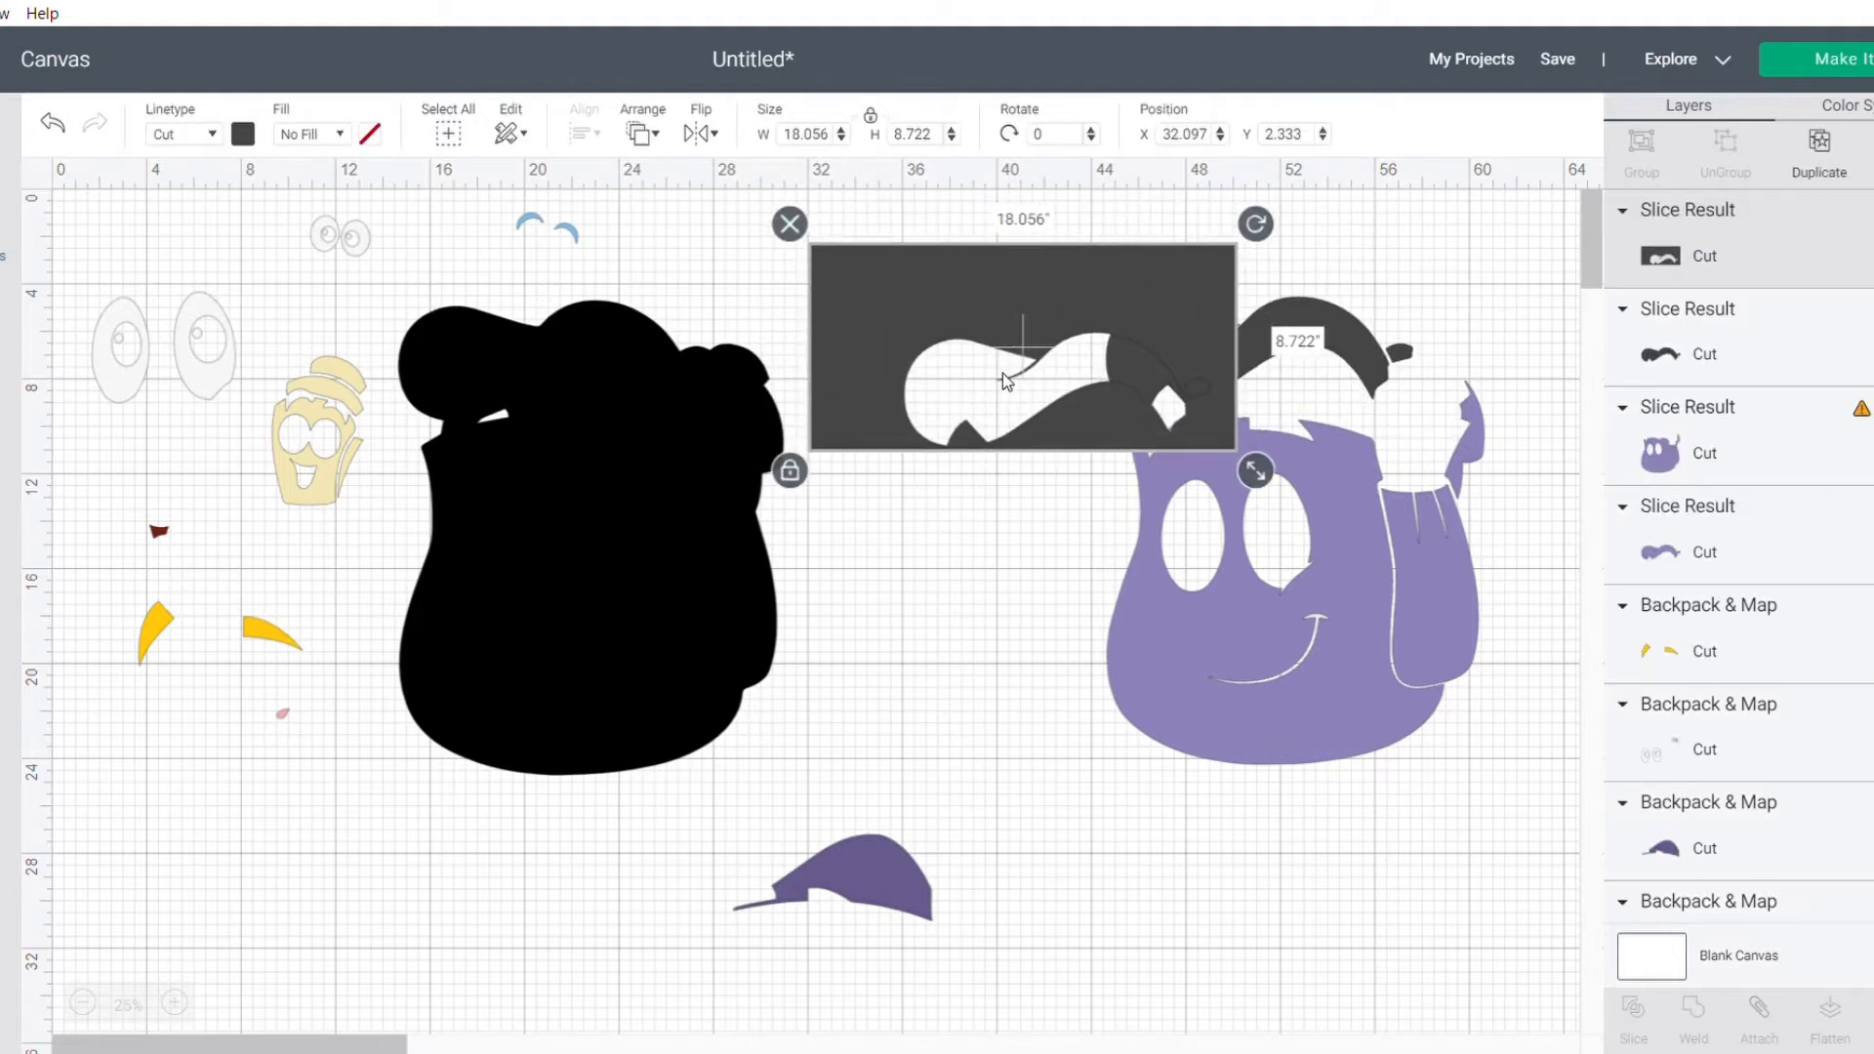
pyautogui.press('Delete')
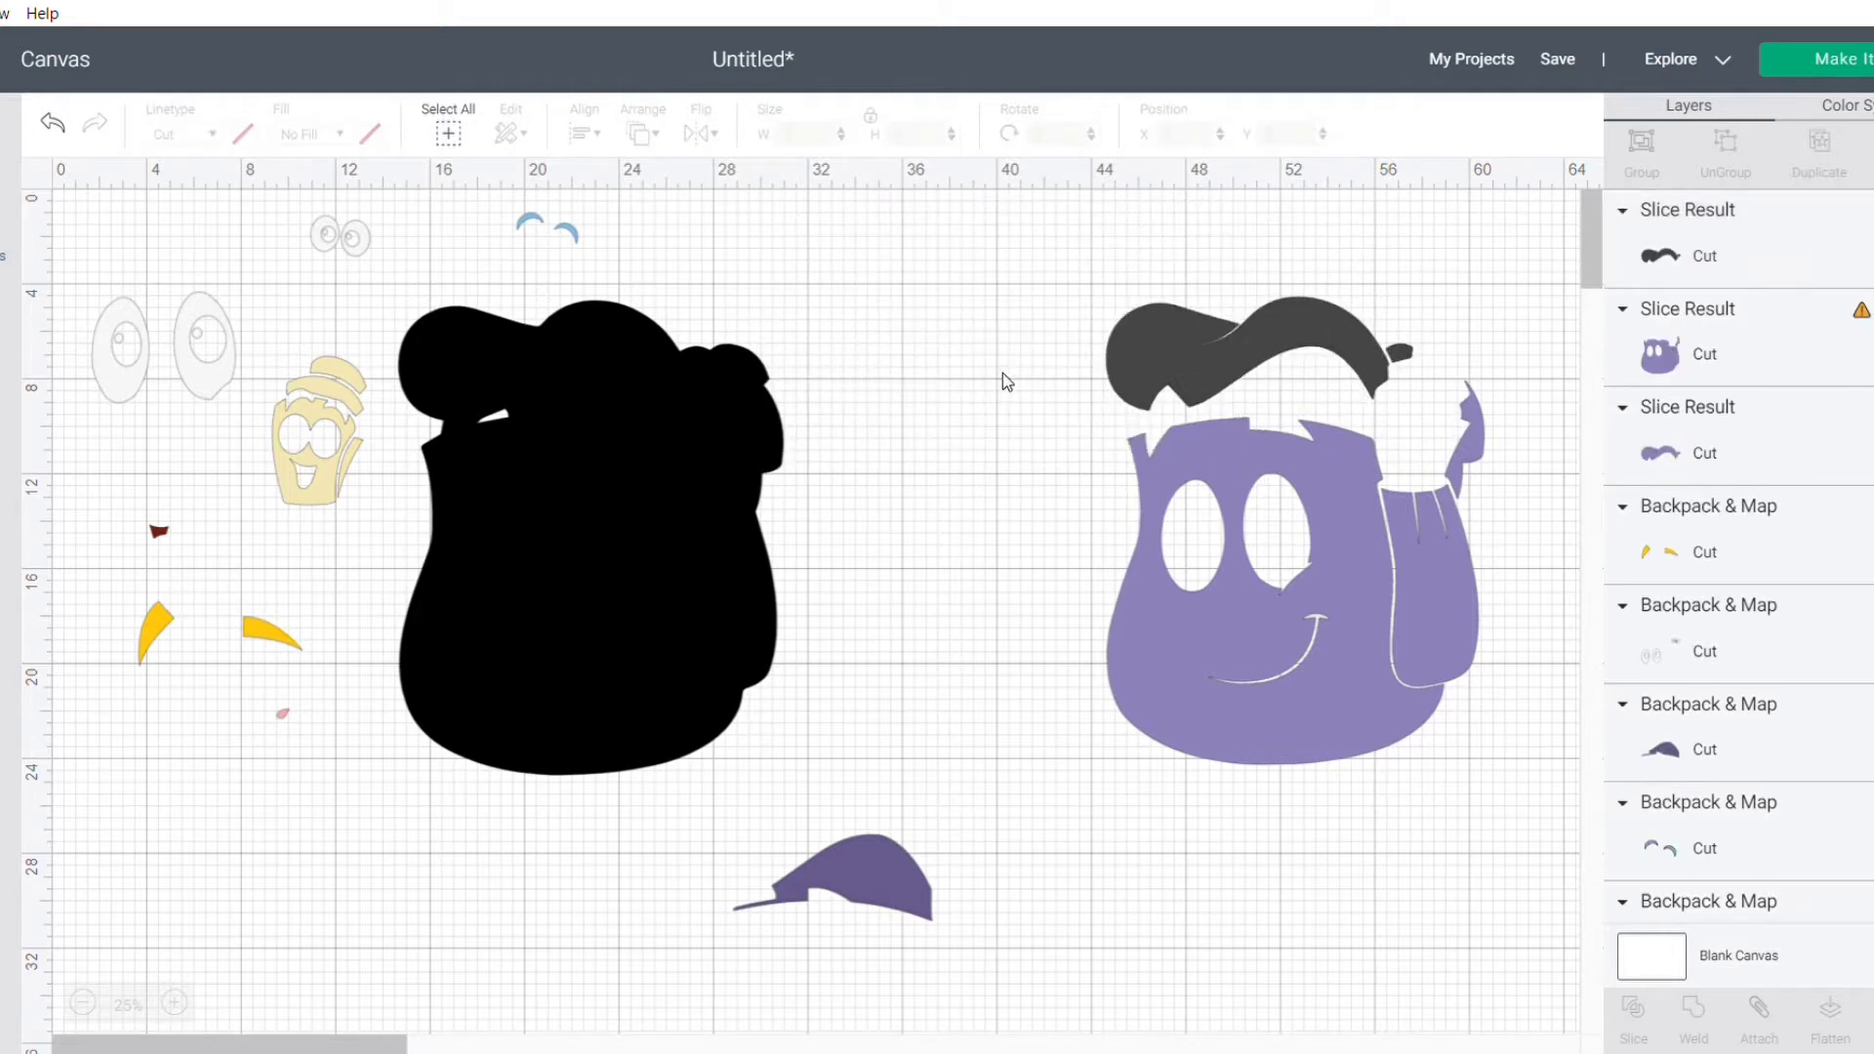
pyautogui.click(1215, 379)
pyautogui.moveTo(1215, 380); pyautogui.dragTo(1028, 325)
pyautogui.press('Delete')
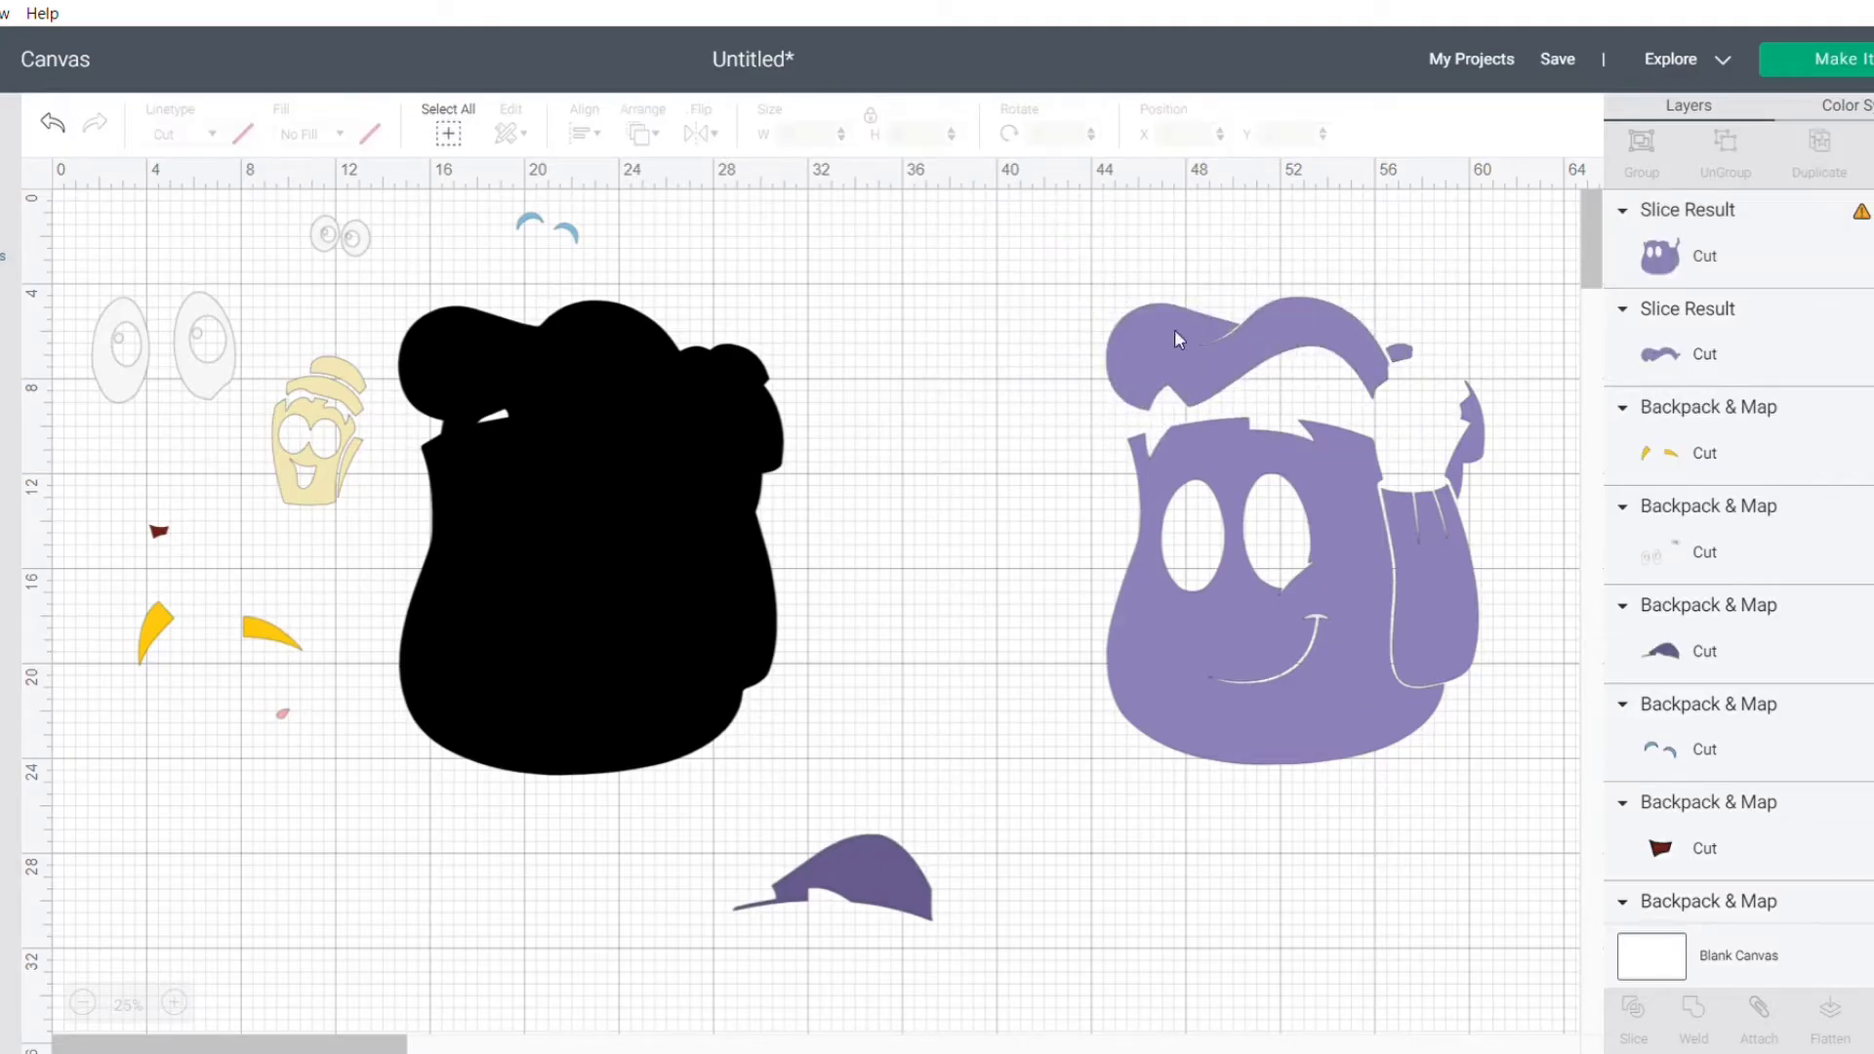
# Step: Move the sliced light purple flap to the canvas's upper edge and bring the purple body closer to the black silhouette
pyautogui.click(1226, 373)
pyautogui.moveTo(1223, 369); pyautogui.dragTo(1020, 343)
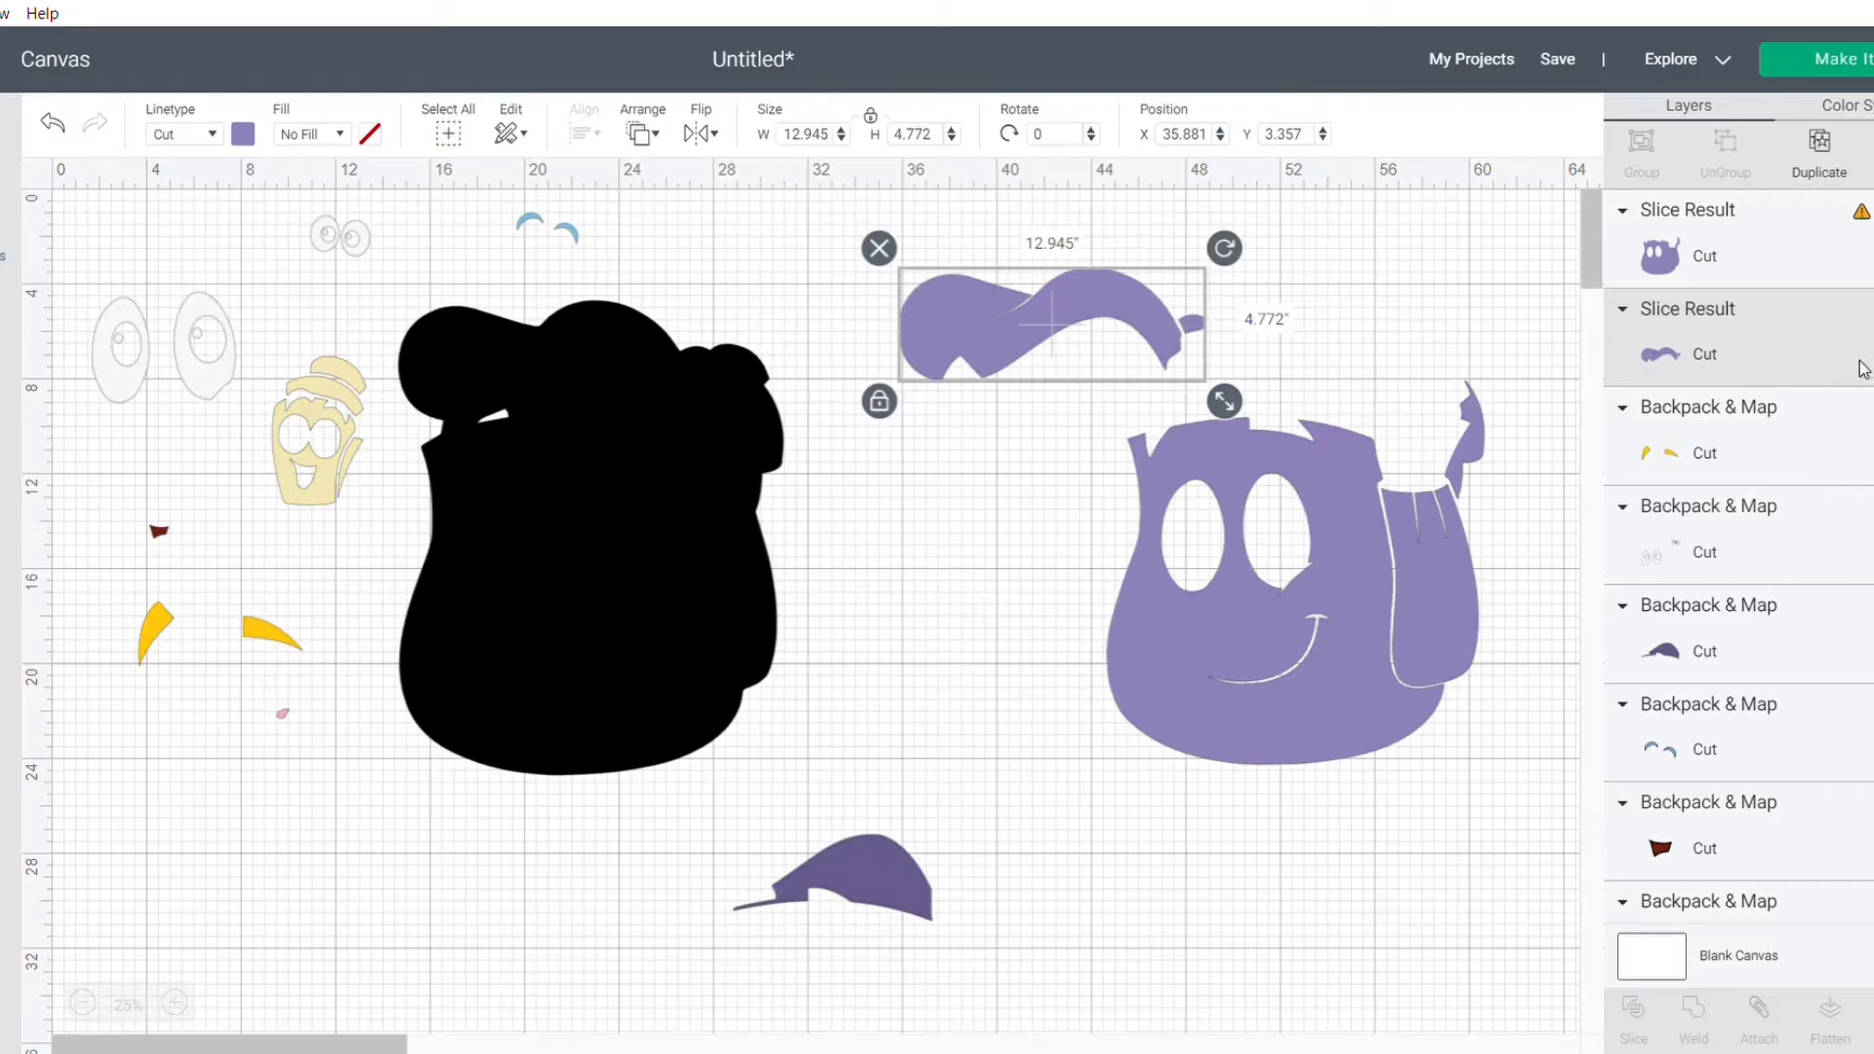
pyautogui.moveTo(1071, 325); pyautogui.dragTo(893, 257)
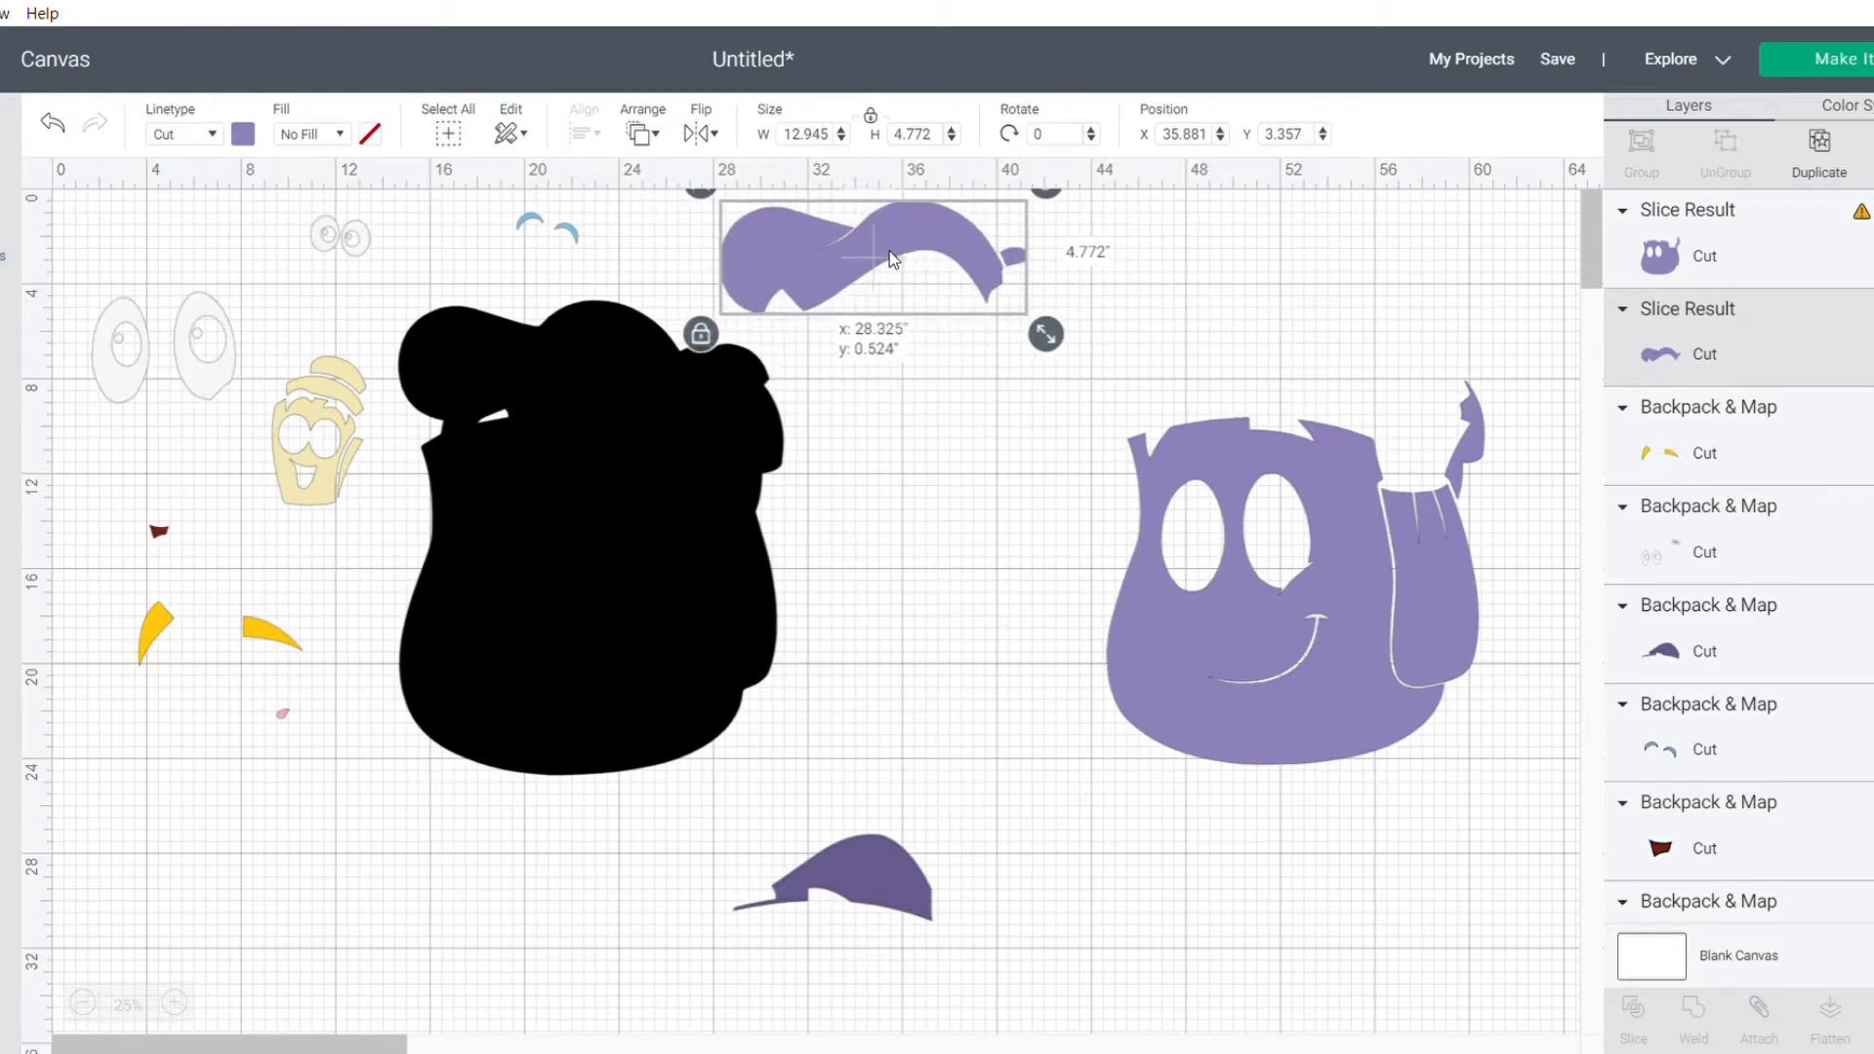
pyautogui.click(1462, 580)
pyautogui.moveTo(1462, 580); pyautogui.dragTo(1299, 609)
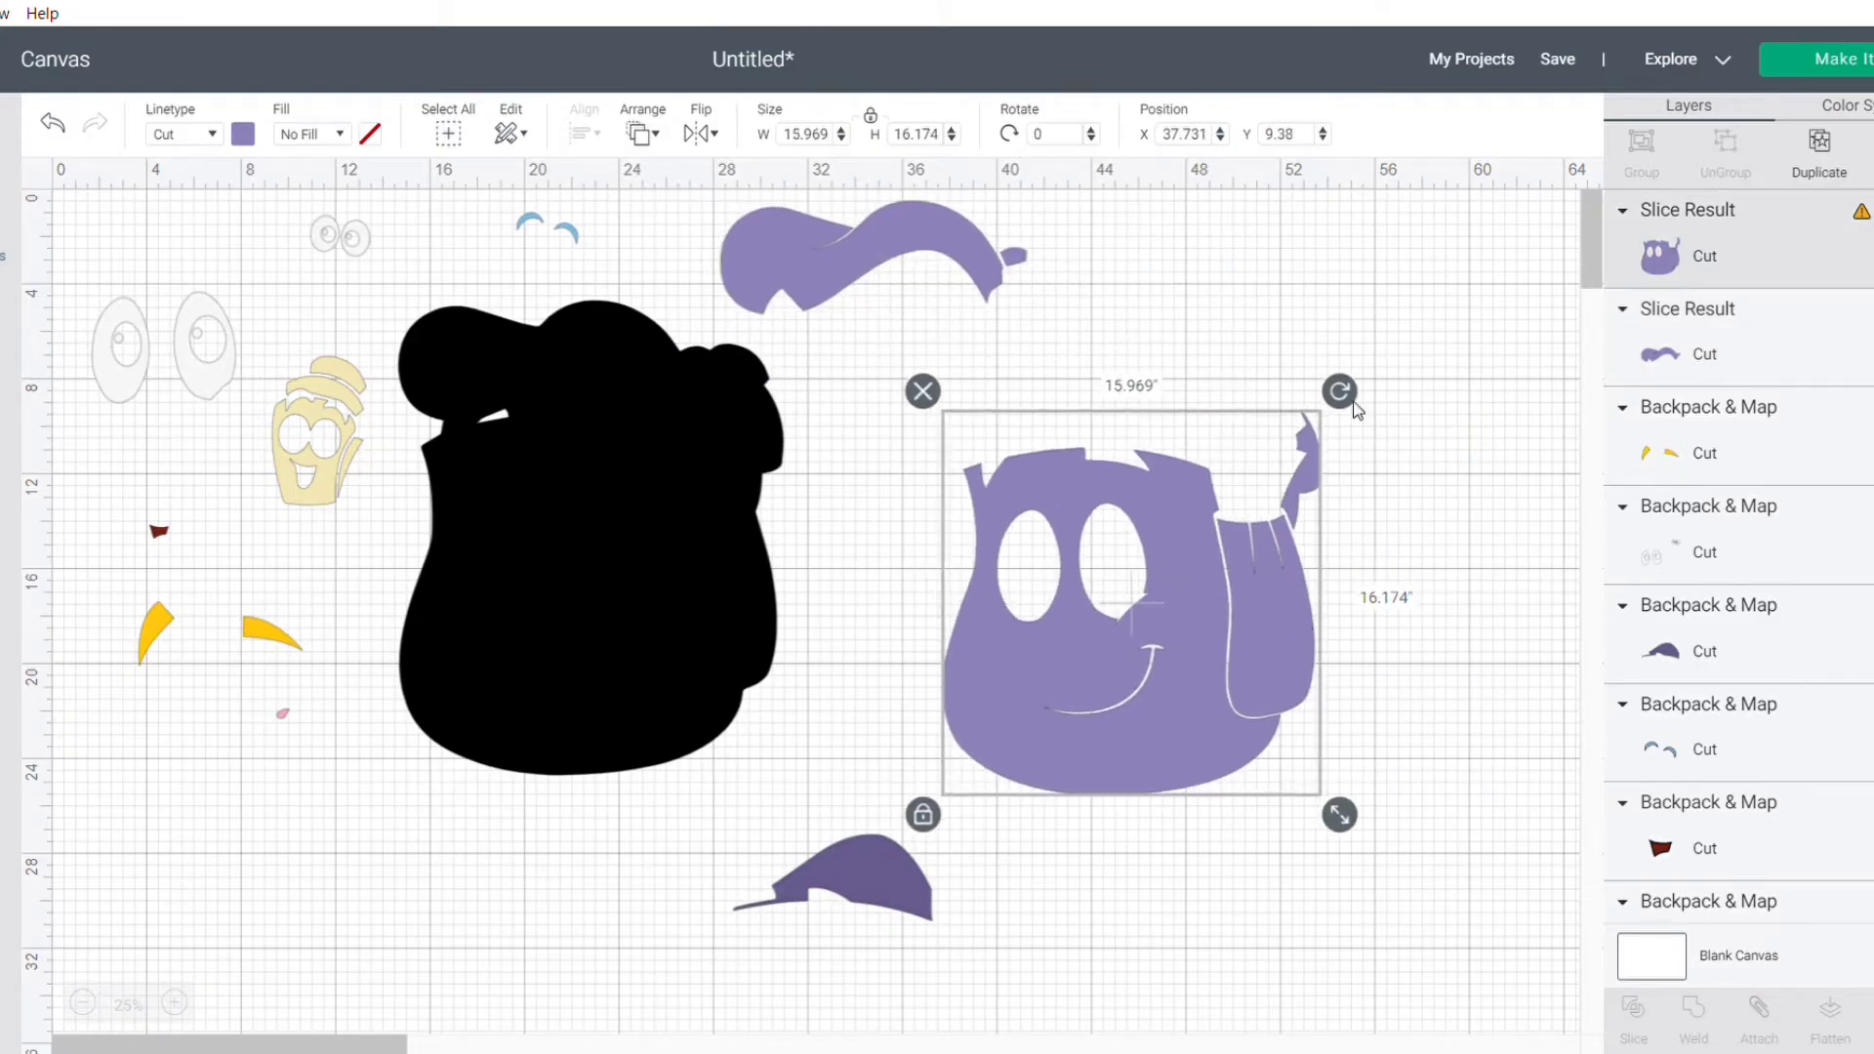
# Step: Add a circle over the thin purple piece above the side pocket, send it to the back, and stretch it unlocked into an oval
pyautogui.click(3, 614)
pyautogui.click(164, 434)
pyautogui.moveTo(88, 237); pyautogui.dragTo(1267, 406)
pyautogui.click(642, 134)
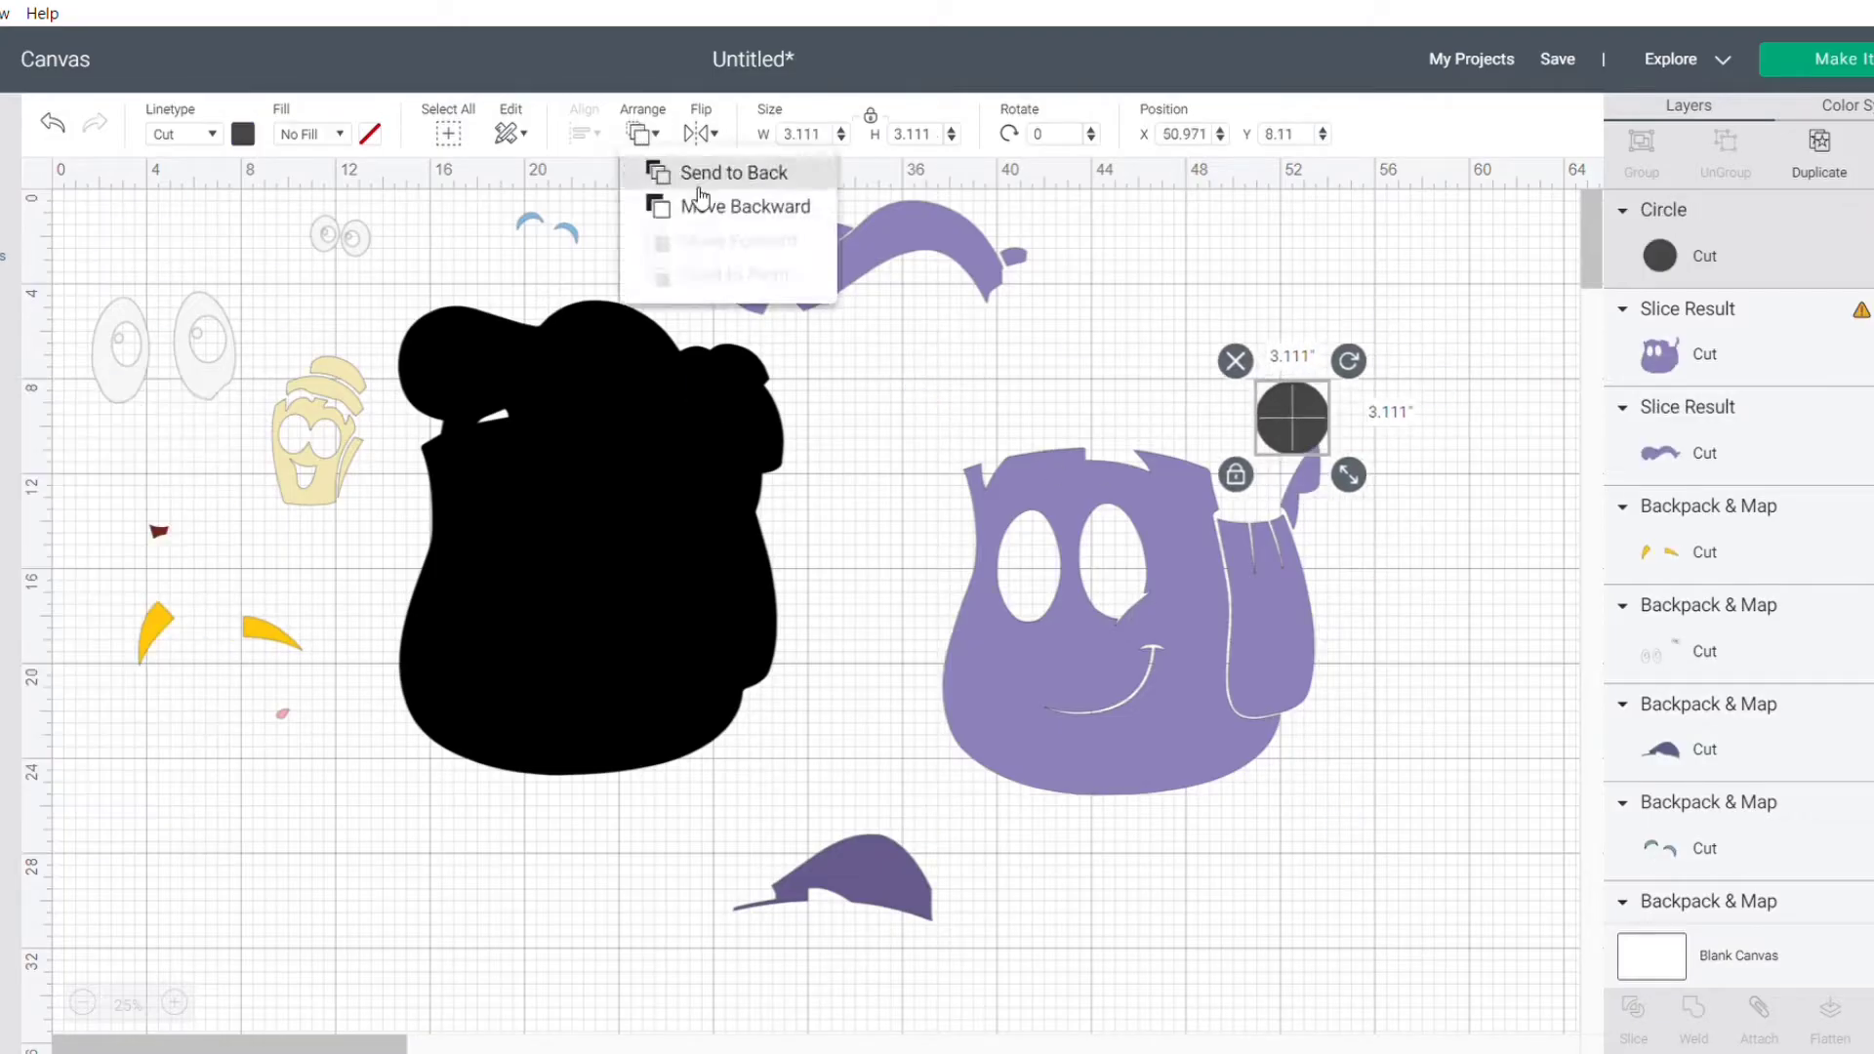
pyautogui.click(703, 180)
pyautogui.click(1235, 474)
pyautogui.moveTo(1349, 475)
pyautogui.mouseDown()
pyautogui.moveTo(1345, 550)
pyautogui.moveTo(1380, 551)
pyautogui.moveTo(1359, 510)
pyautogui.mouseUp()
pyautogui.click(173, 1002)
pyautogui.click(174, 1003)
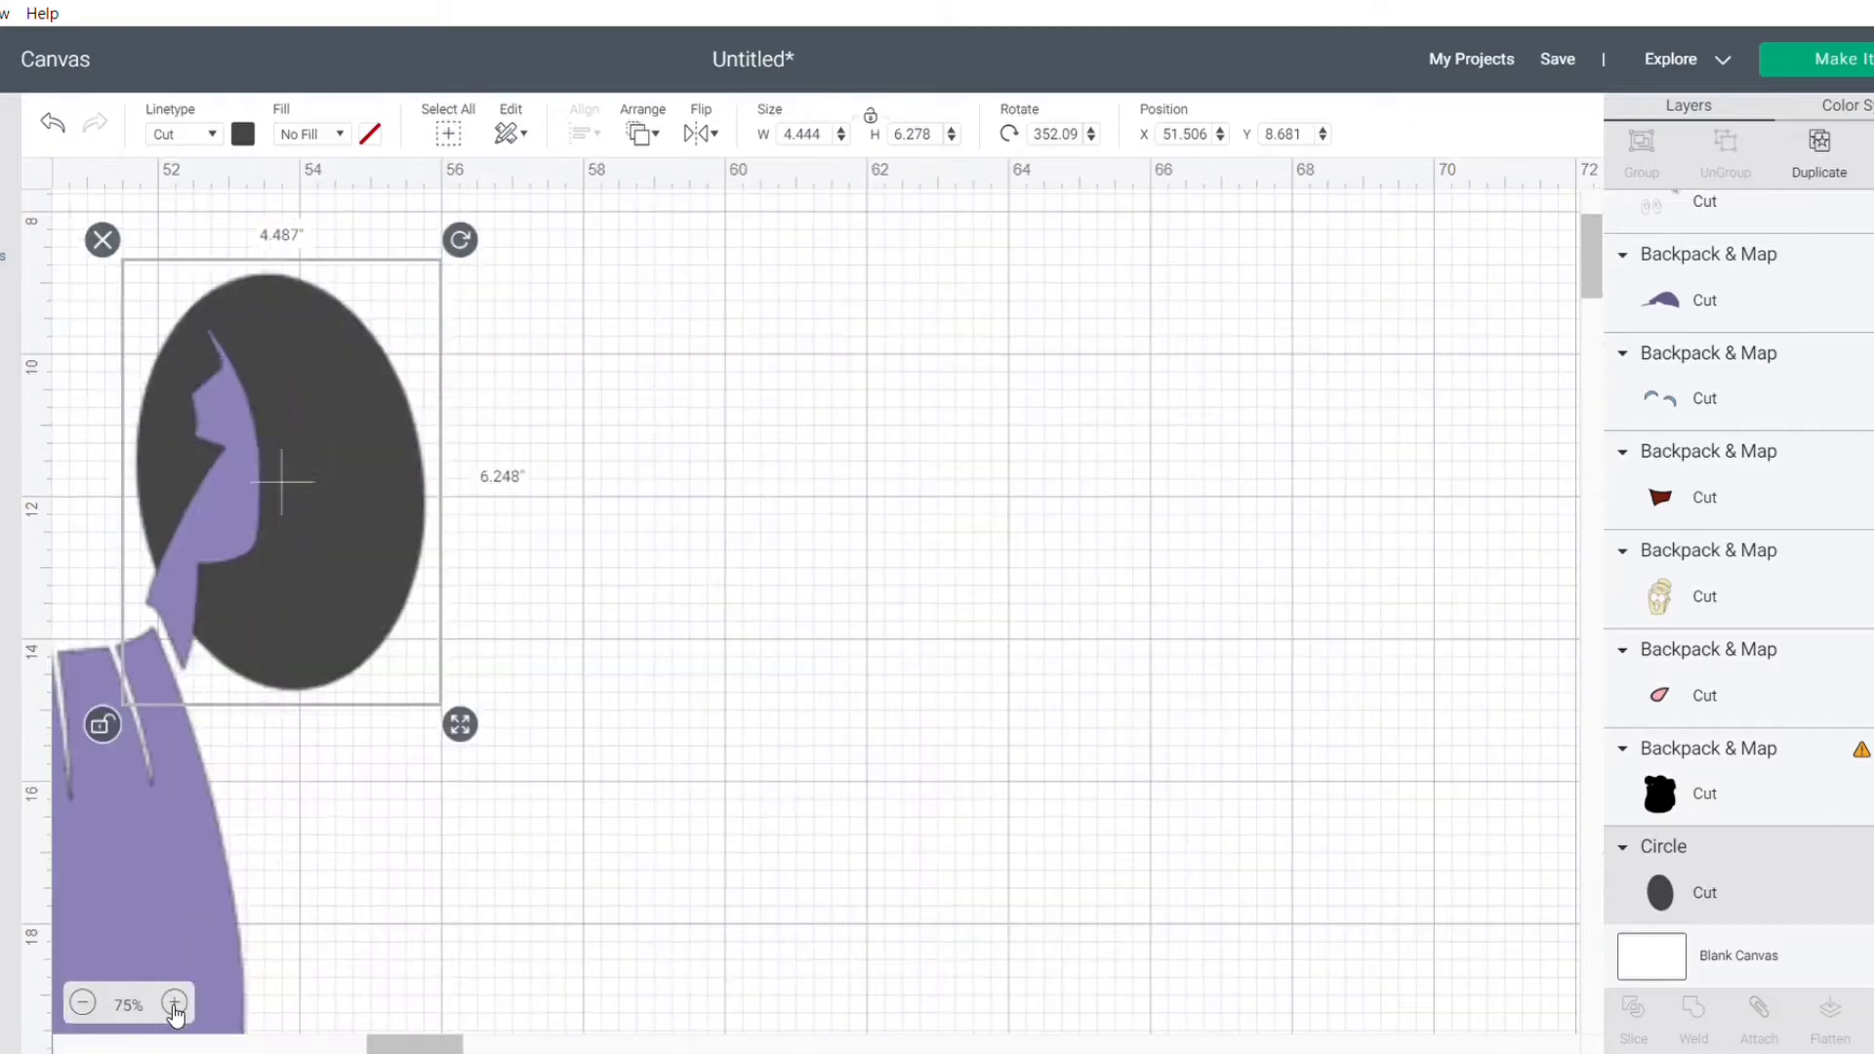
# Step: Adjust the oval to about 4.9 by 6.5 inches so it covers only the thin purple piece, and slice it with the body
pyautogui.click(179, 773)
pyautogui.moveTo(342, 586); pyautogui.dragTo(628, 519)
pyautogui.moveTo(142, 822); pyautogui.dragTo(400, 718)
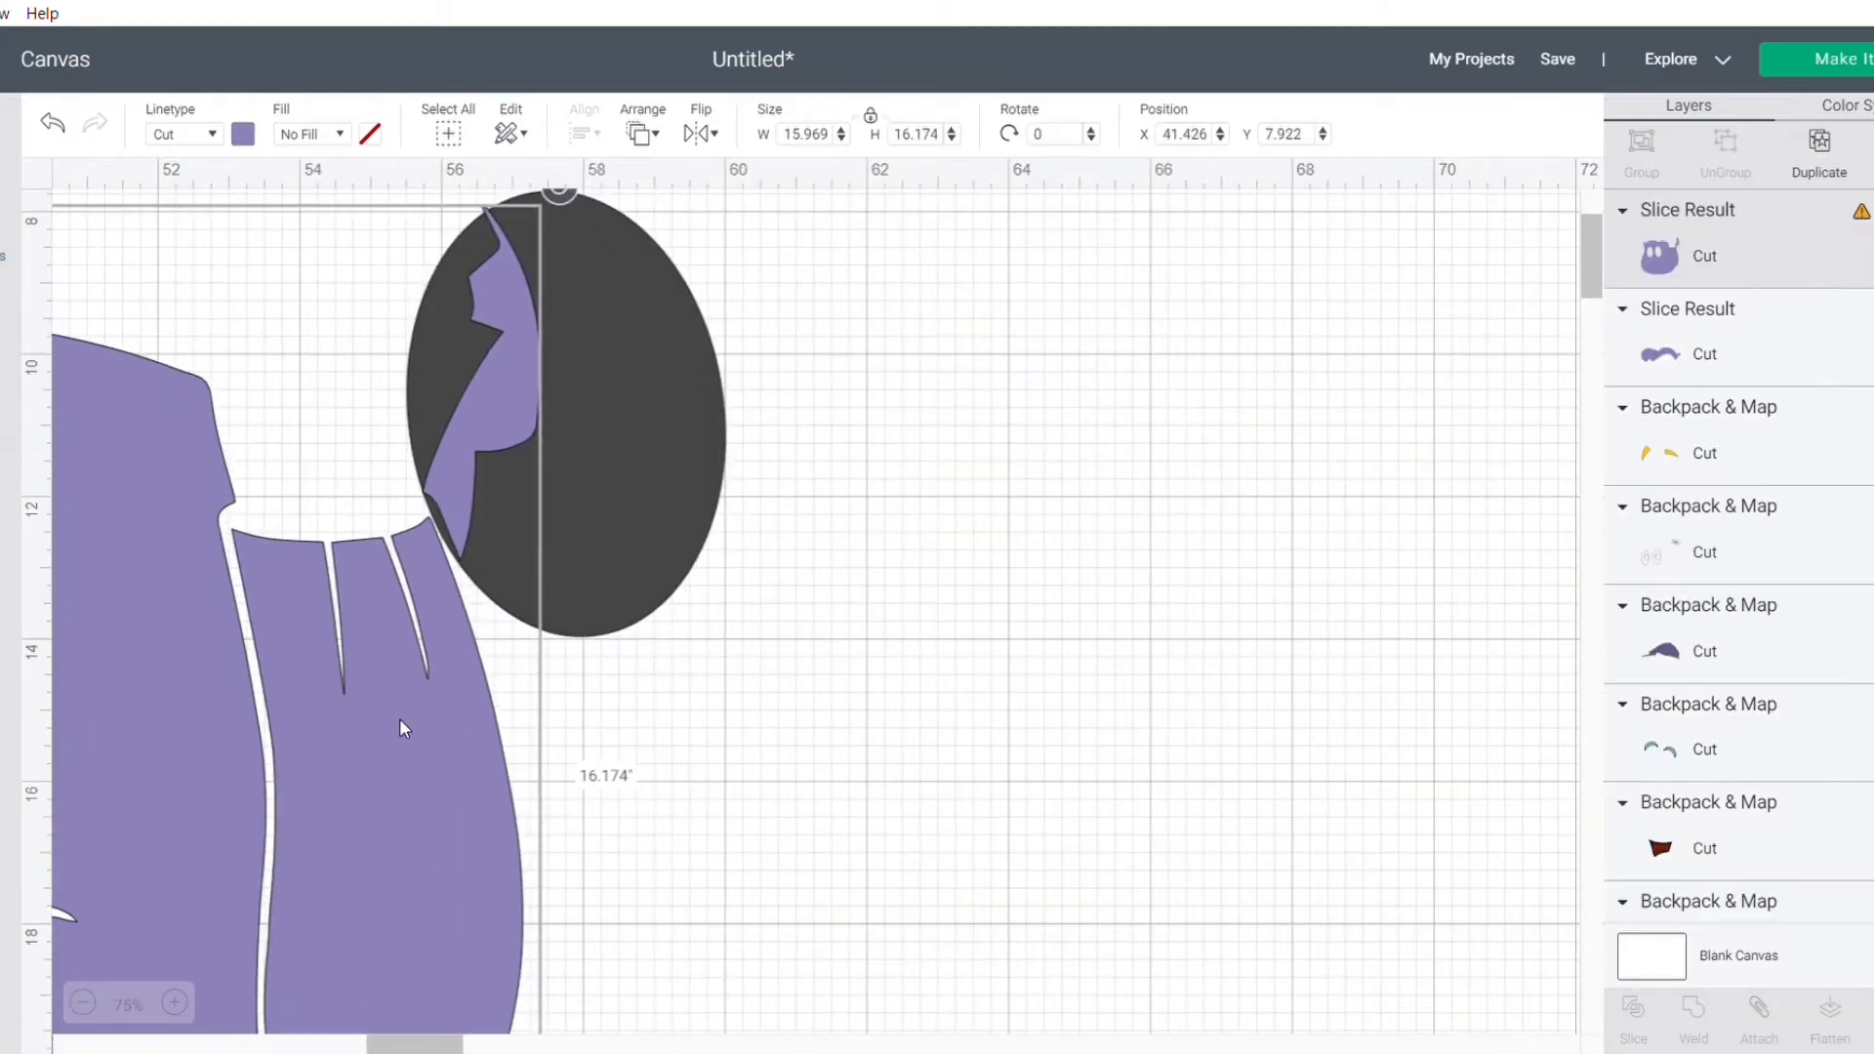
pyautogui.click(605, 546)
pyautogui.moveTo(757, 673); pyautogui.dragTo(781, 688)
pyautogui.moveTo(675, 539); pyautogui.dragTo(666, 517)
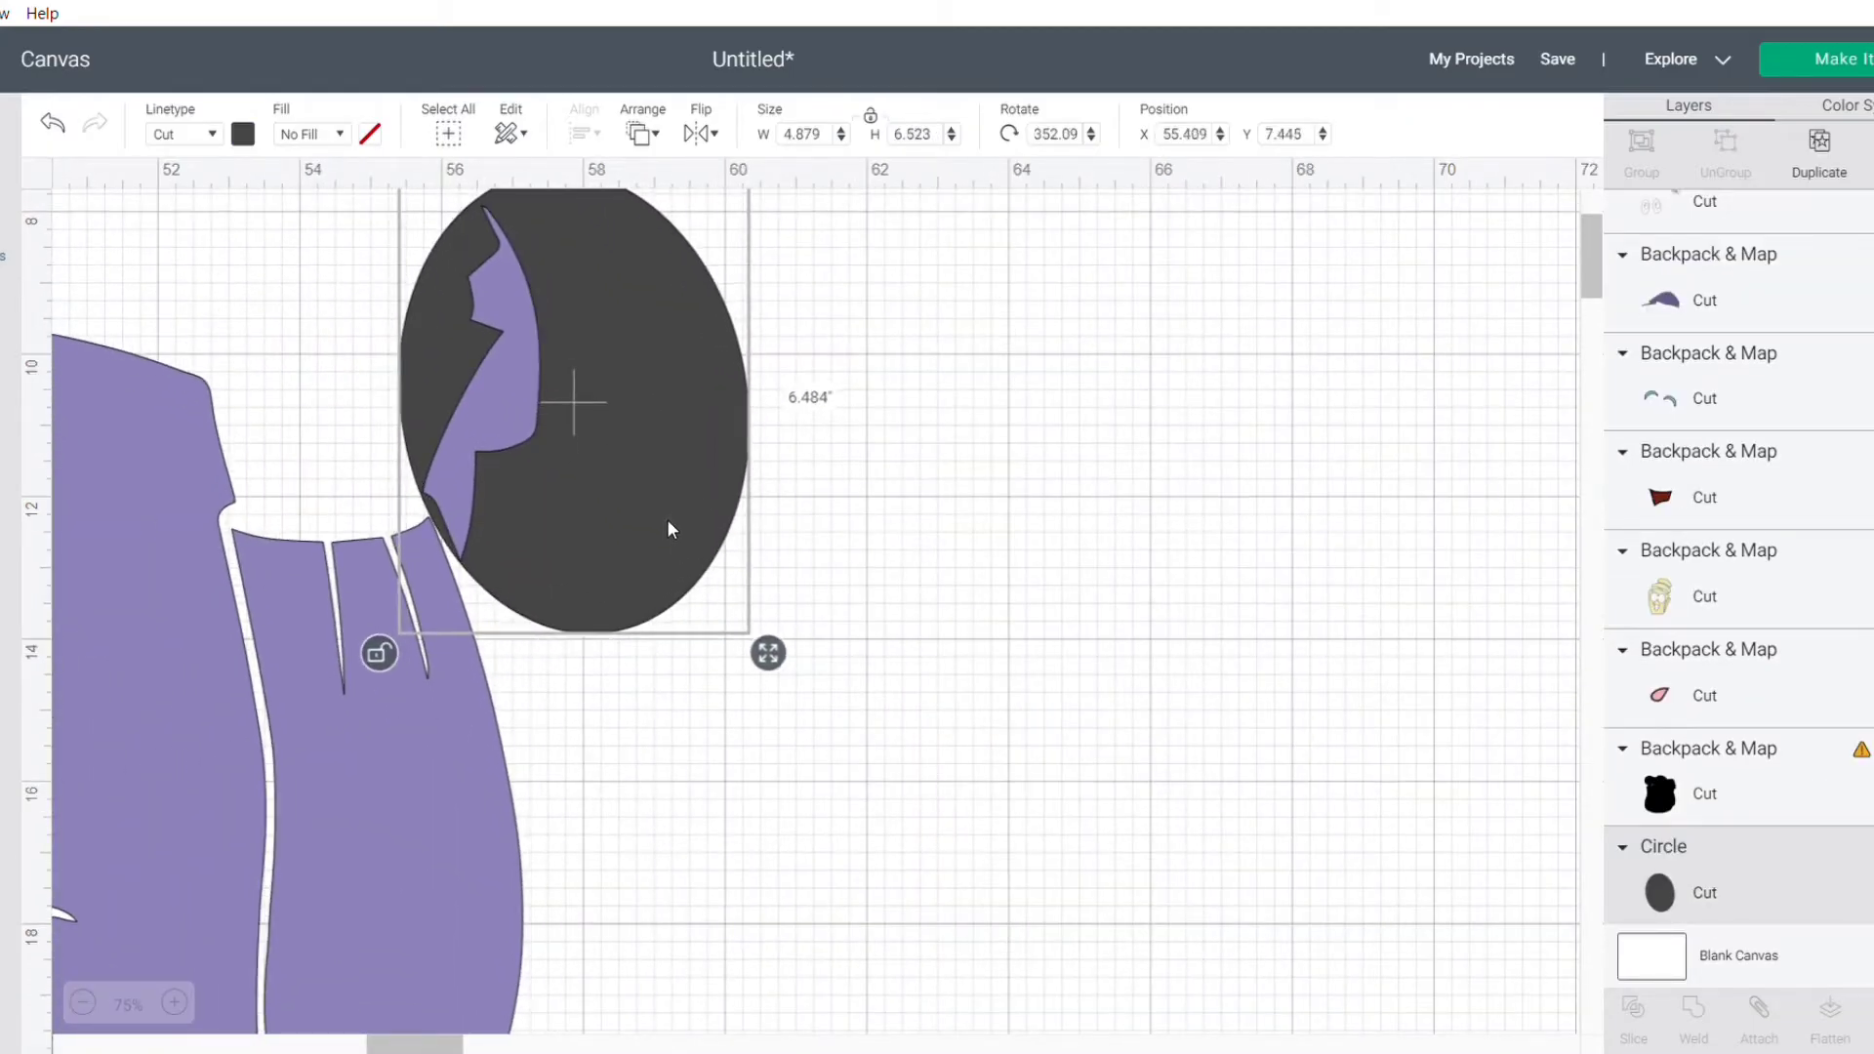
pyautogui.keyDown('shift'); pyautogui.click(155, 560); pyautogui.keyUp('shift')
pyautogui.click(1635, 1018)
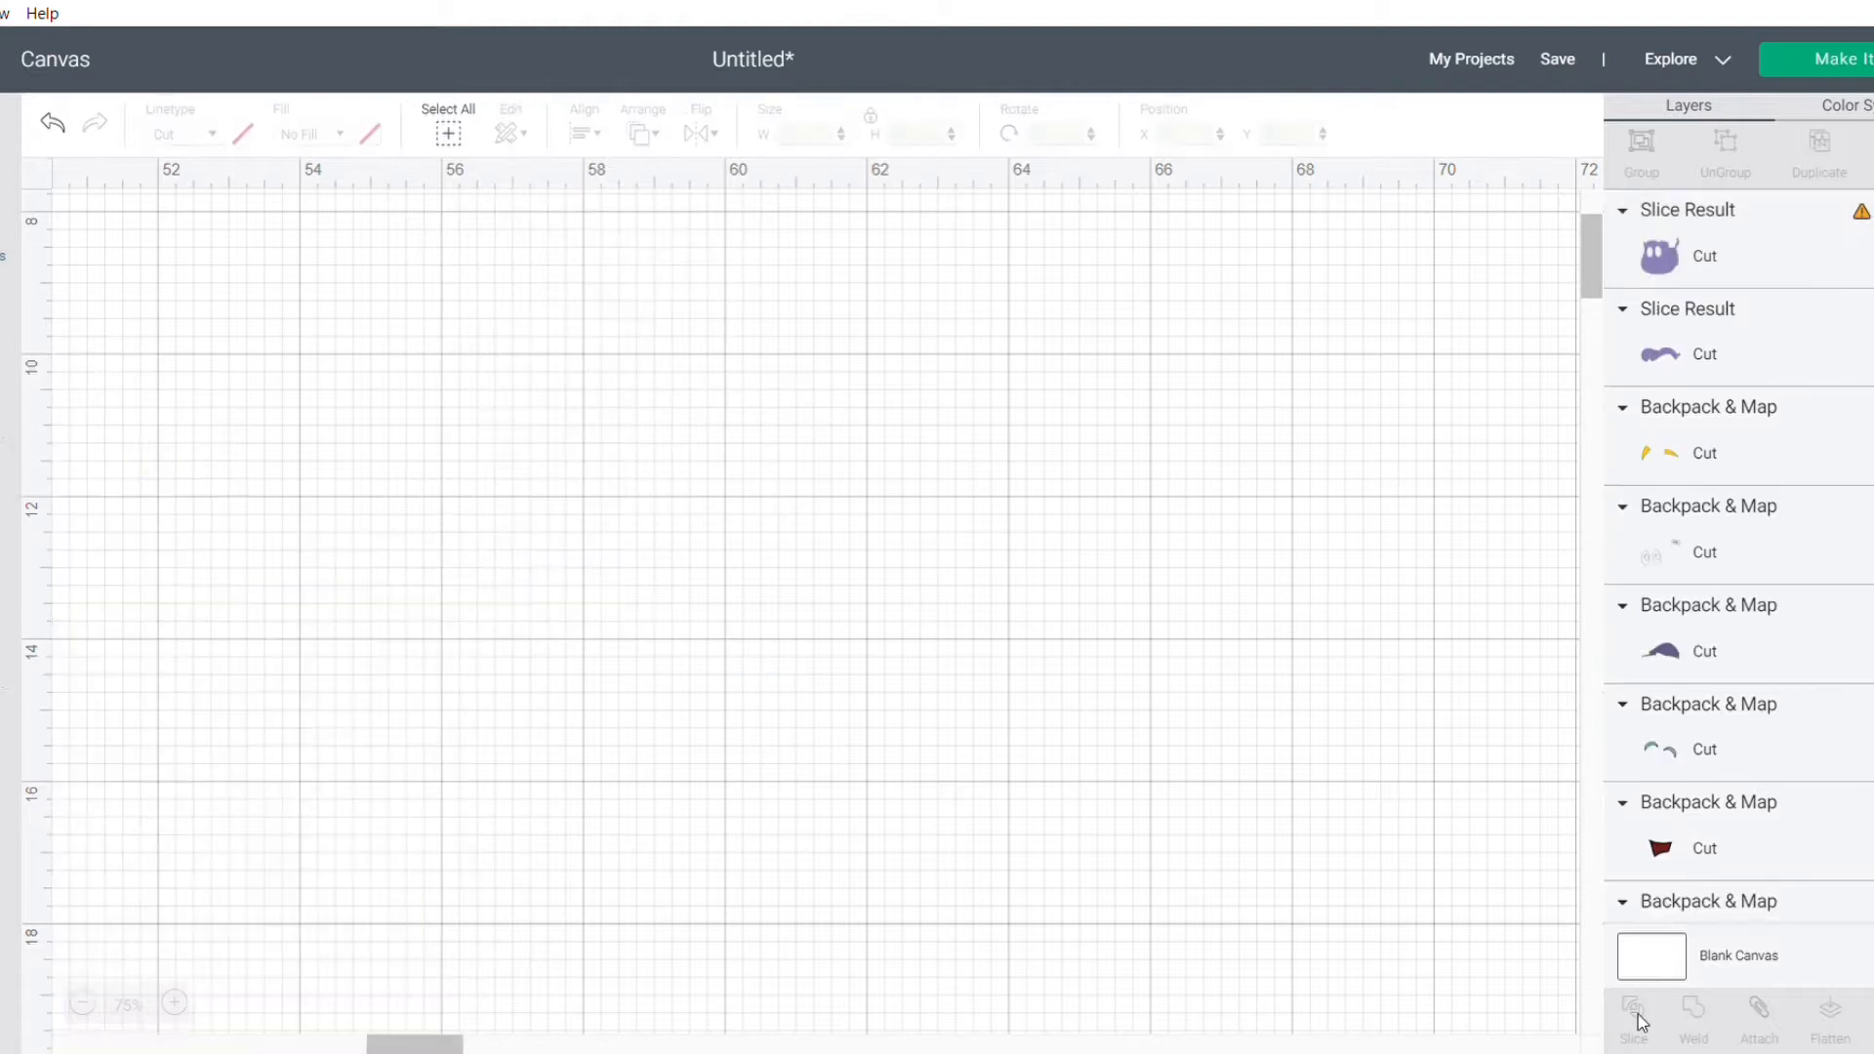
# Step: Pull the purple body and the sliced thin piece away from the oval, and delete the dark slice leftovers
pyautogui.moveTo(479, 334); pyautogui.dragTo(241, 330)
pyautogui.moveTo(522, 396); pyautogui.dragTo(1211, 383)
pyautogui.click(517, 366)
pyautogui.press('Delete')
pyautogui.click(517, 366)
pyautogui.press('Delete')
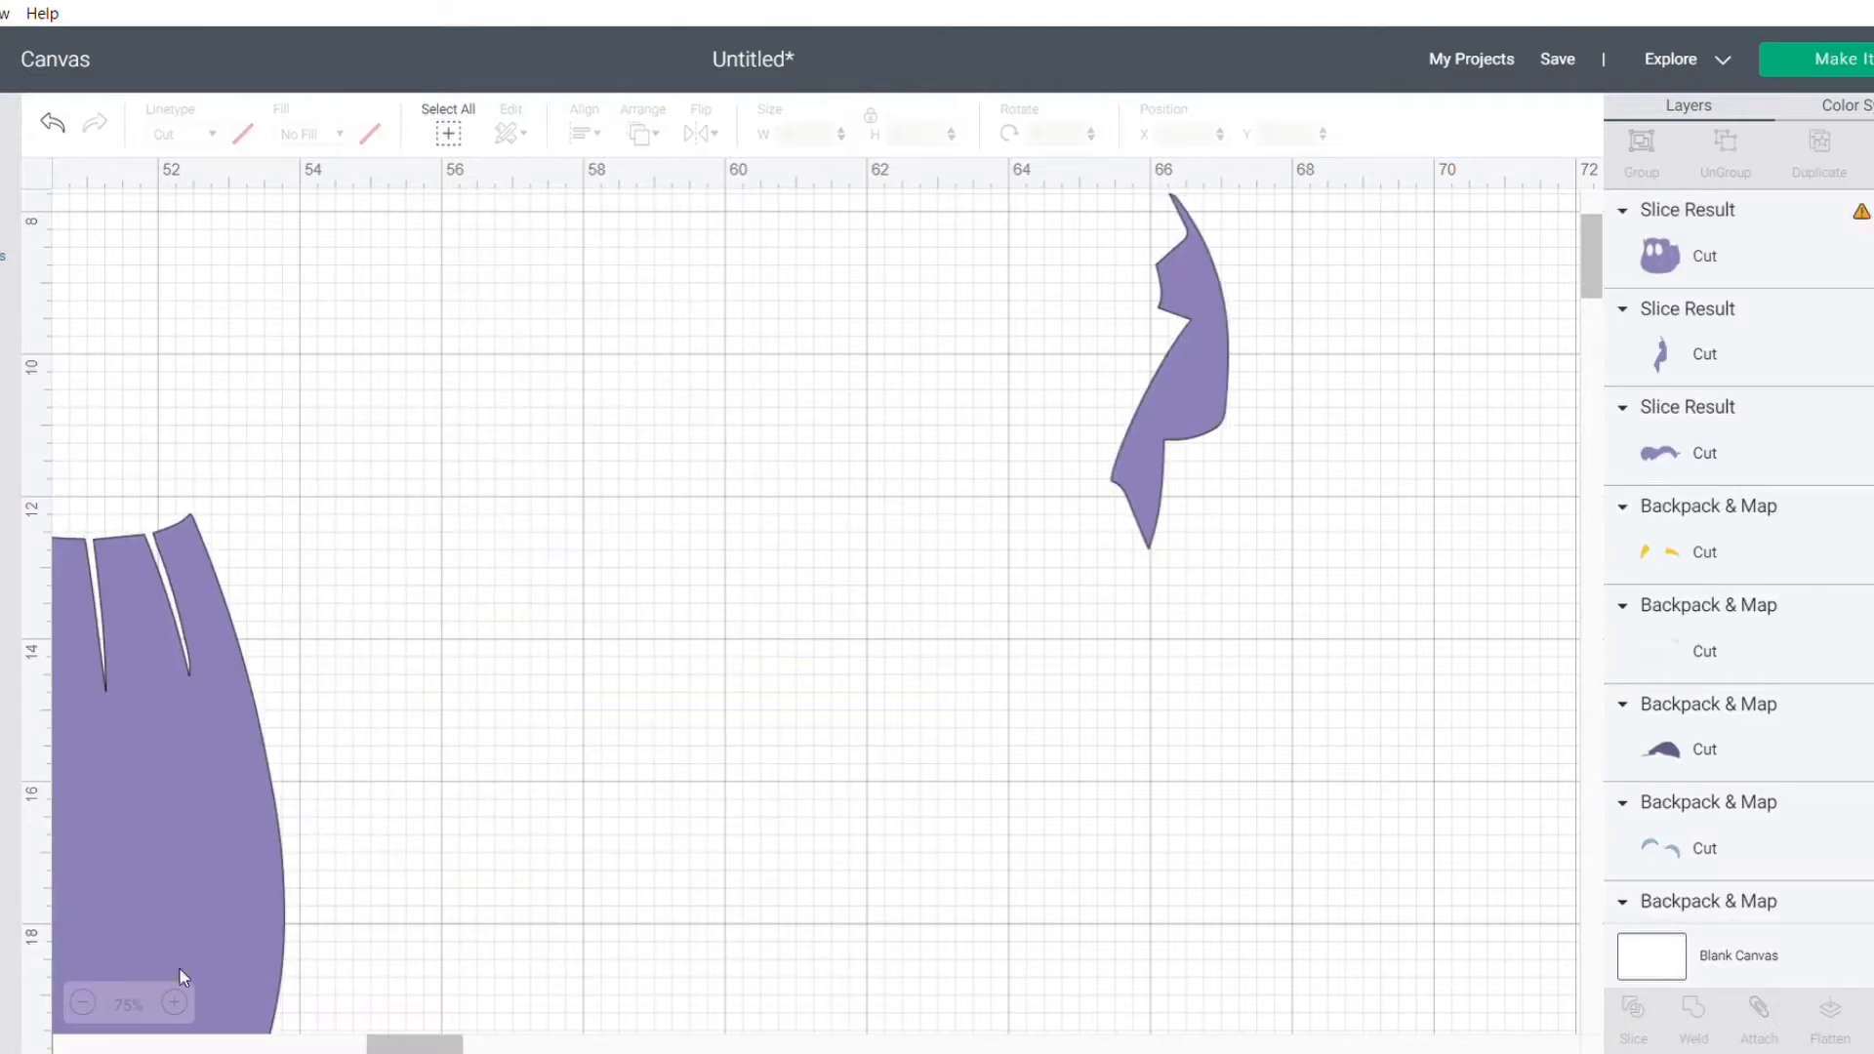
# Step: Gather the thin purple piece, dark purple flap, light purple flap and the map's cream body in a pile left of the silhouette's base
pyautogui.click(83, 1002)
pyautogui.moveTo(80, 1040); pyautogui.dragTo(265, 1040)
pyautogui.click(83, 1002)
pyautogui.moveTo(1558, 340); pyautogui.dragTo(147, 780)
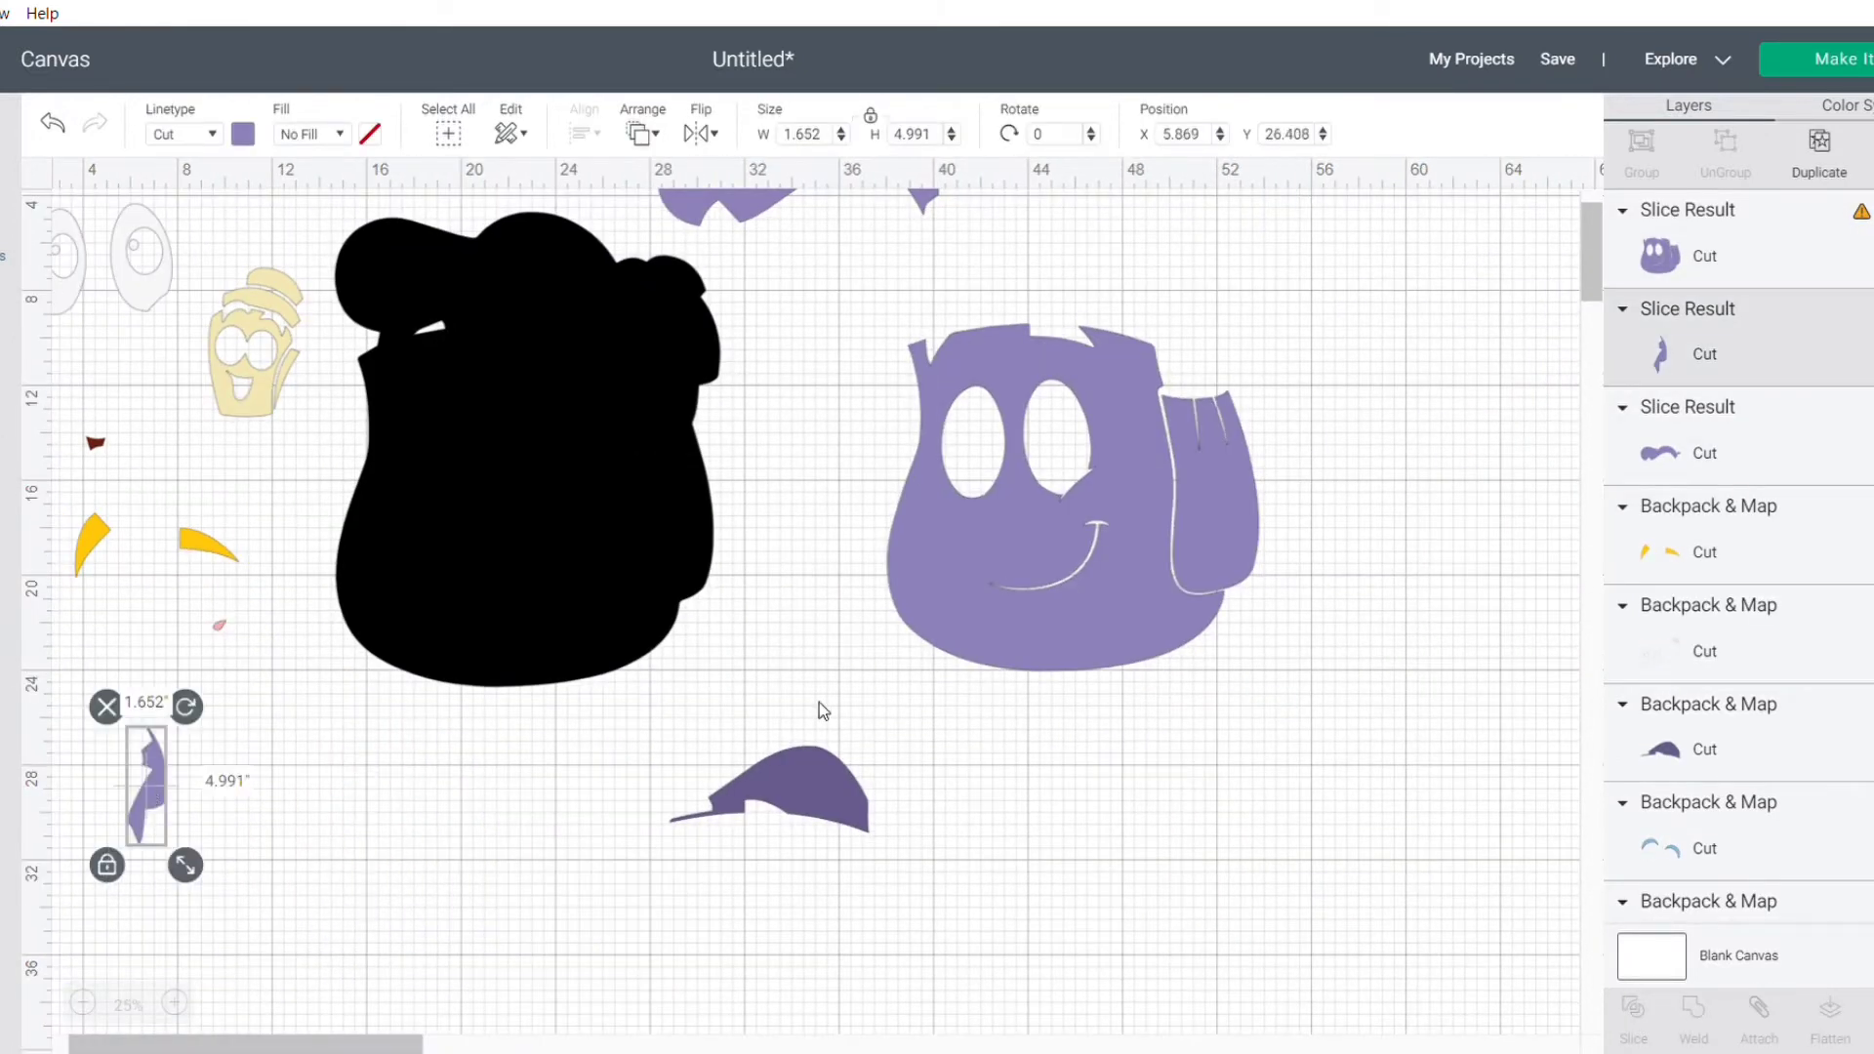
pyautogui.moveTo(811, 780); pyautogui.dragTo(272, 776)
pyautogui.moveTo(744, 203); pyautogui.dragTo(89, 818)
pyautogui.moveTo(261, 377); pyautogui.dragTo(143, 771)
# Step: Move the yellow pieces below the backpack, cover one with a circle about 3.8 inches wide sent to the back, and slice them apart
pyautogui.moveTo(183, 530); pyautogui.dragTo(893, 769)
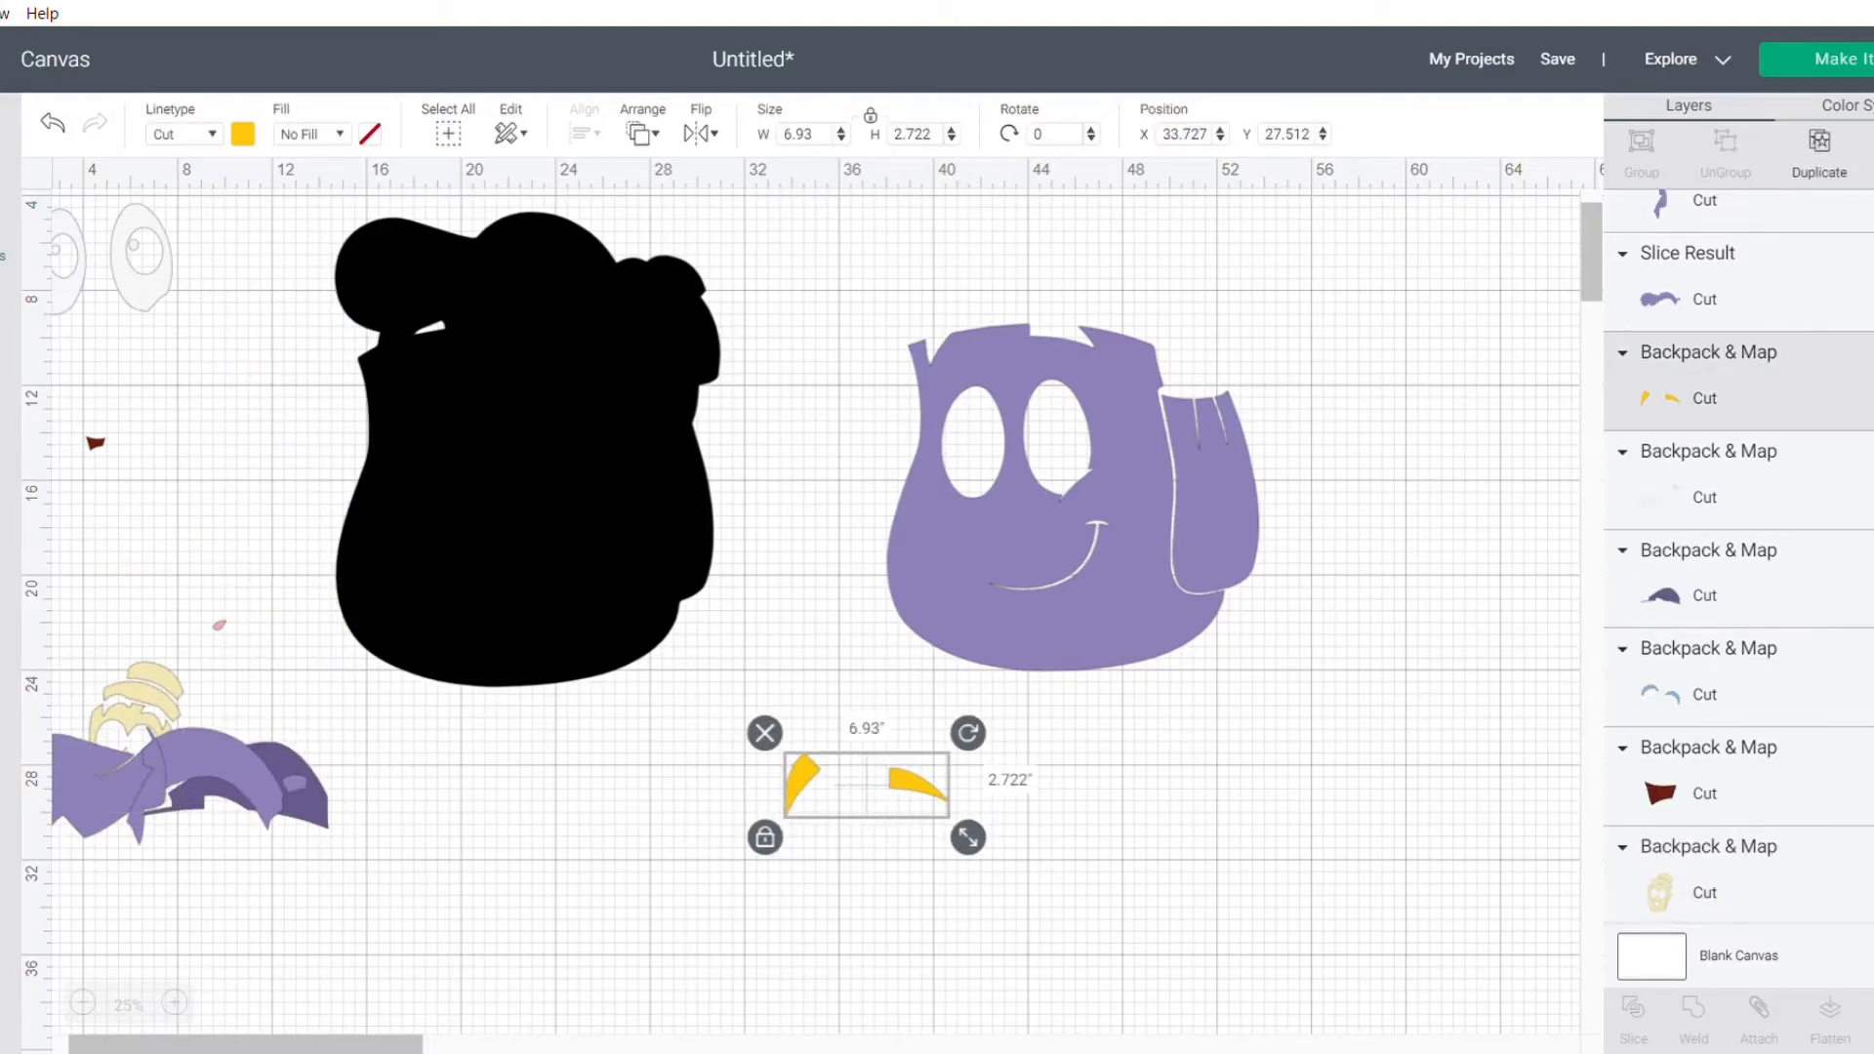
pyautogui.click(29, 778)
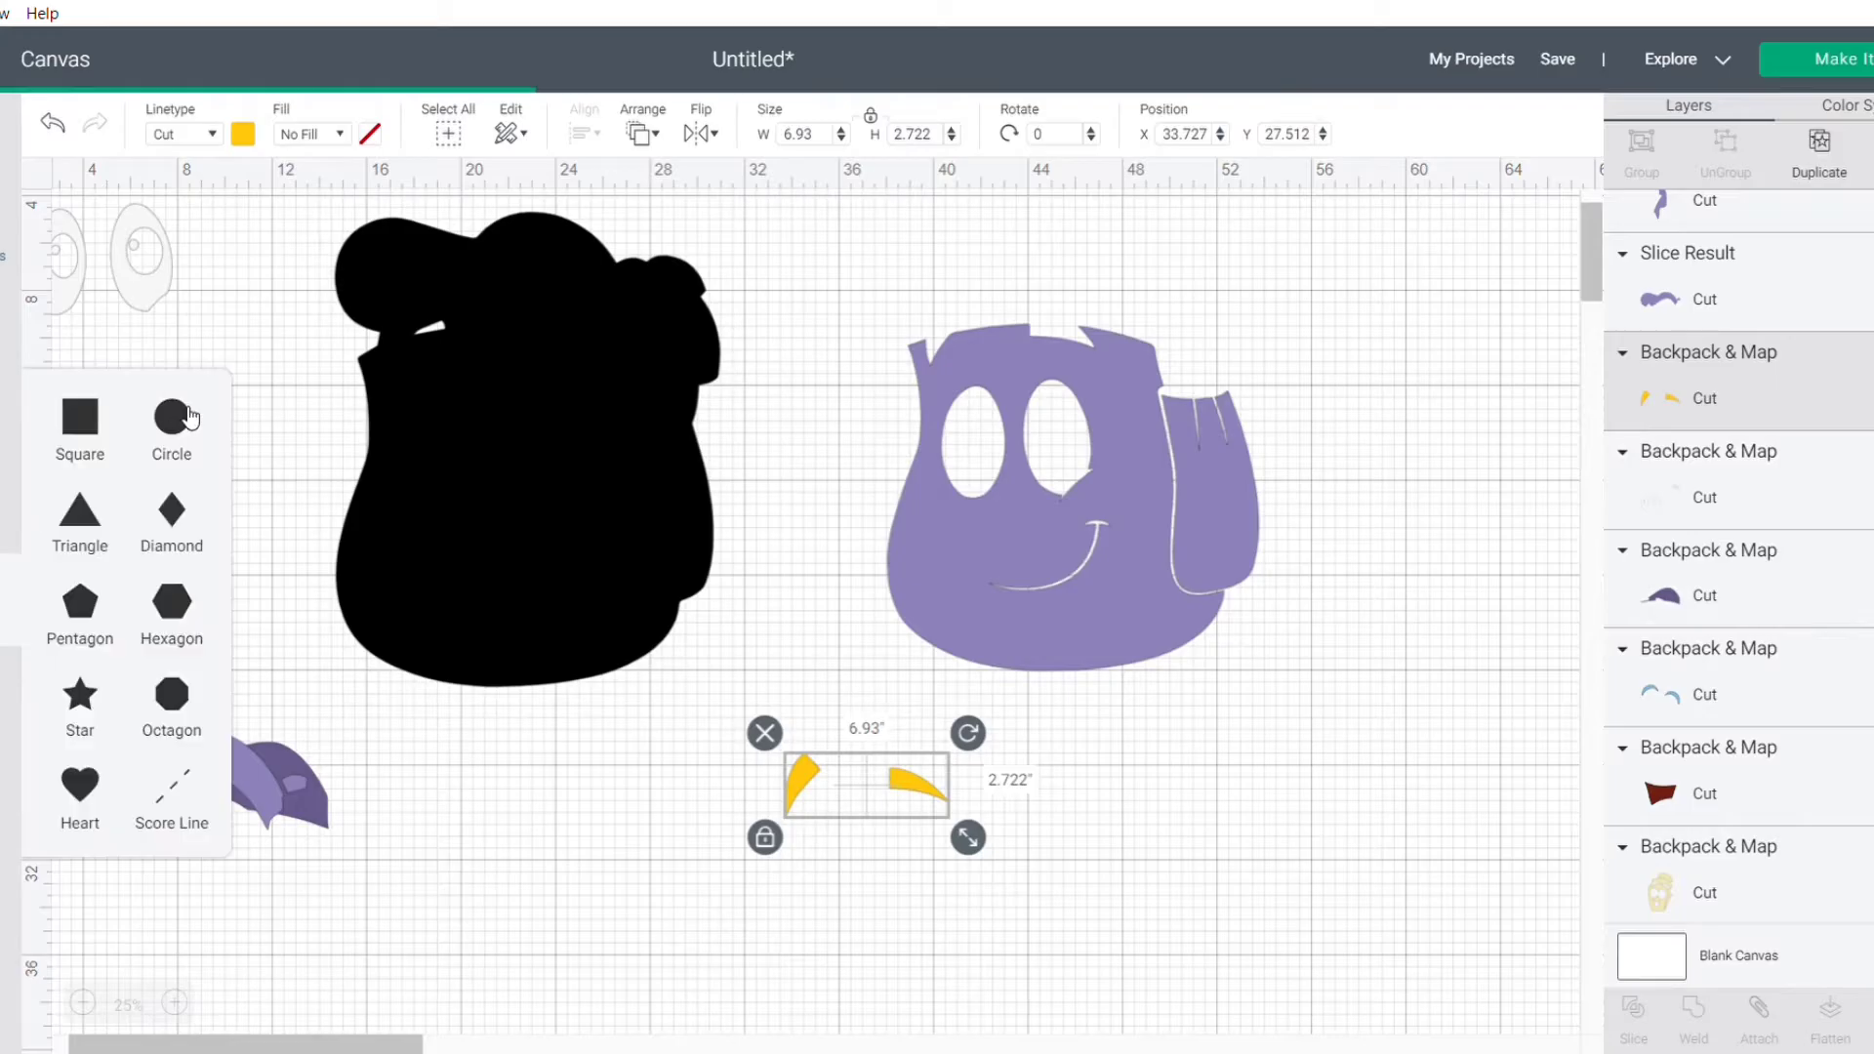
pyautogui.click(172, 417)
pyautogui.moveTo(109, 246); pyautogui.dragTo(818, 803)
pyautogui.click(946, 801)
pyautogui.click(808, 787)
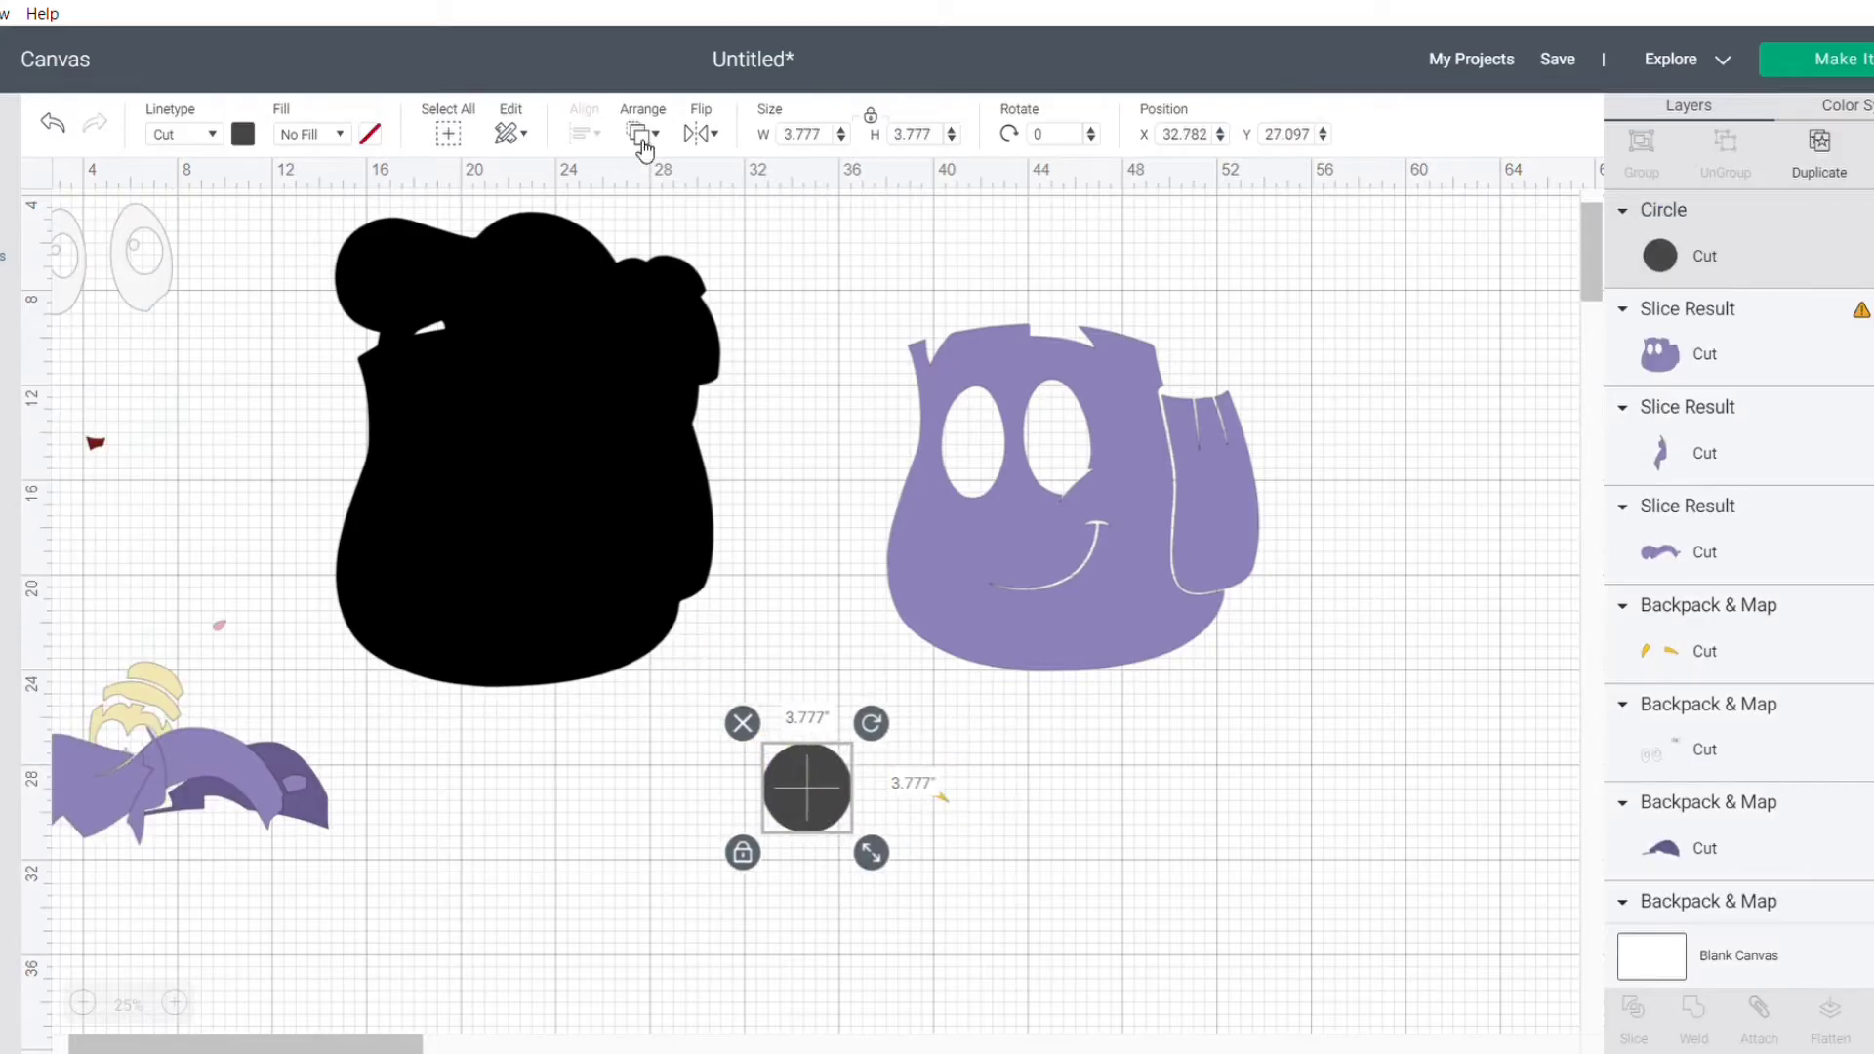
pyautogui.click(641, 139)
pyautogui.click(680, 216)
pyautogui.click(650, 138)
pyautogui.click(663, 179)
pyautogui.moveTo(1065, 889); pyautogui.dragTo(429, 783)
pyautogui.click(1636, 1028)
# Step: Move the yellow pieces and the dark red mouth to the pile of small parts, and delete the circle leftovers
pyautogui.moveTo(924, 783); pyautogui.dragTo(339, 771)
pyautogui.click(795, 786)
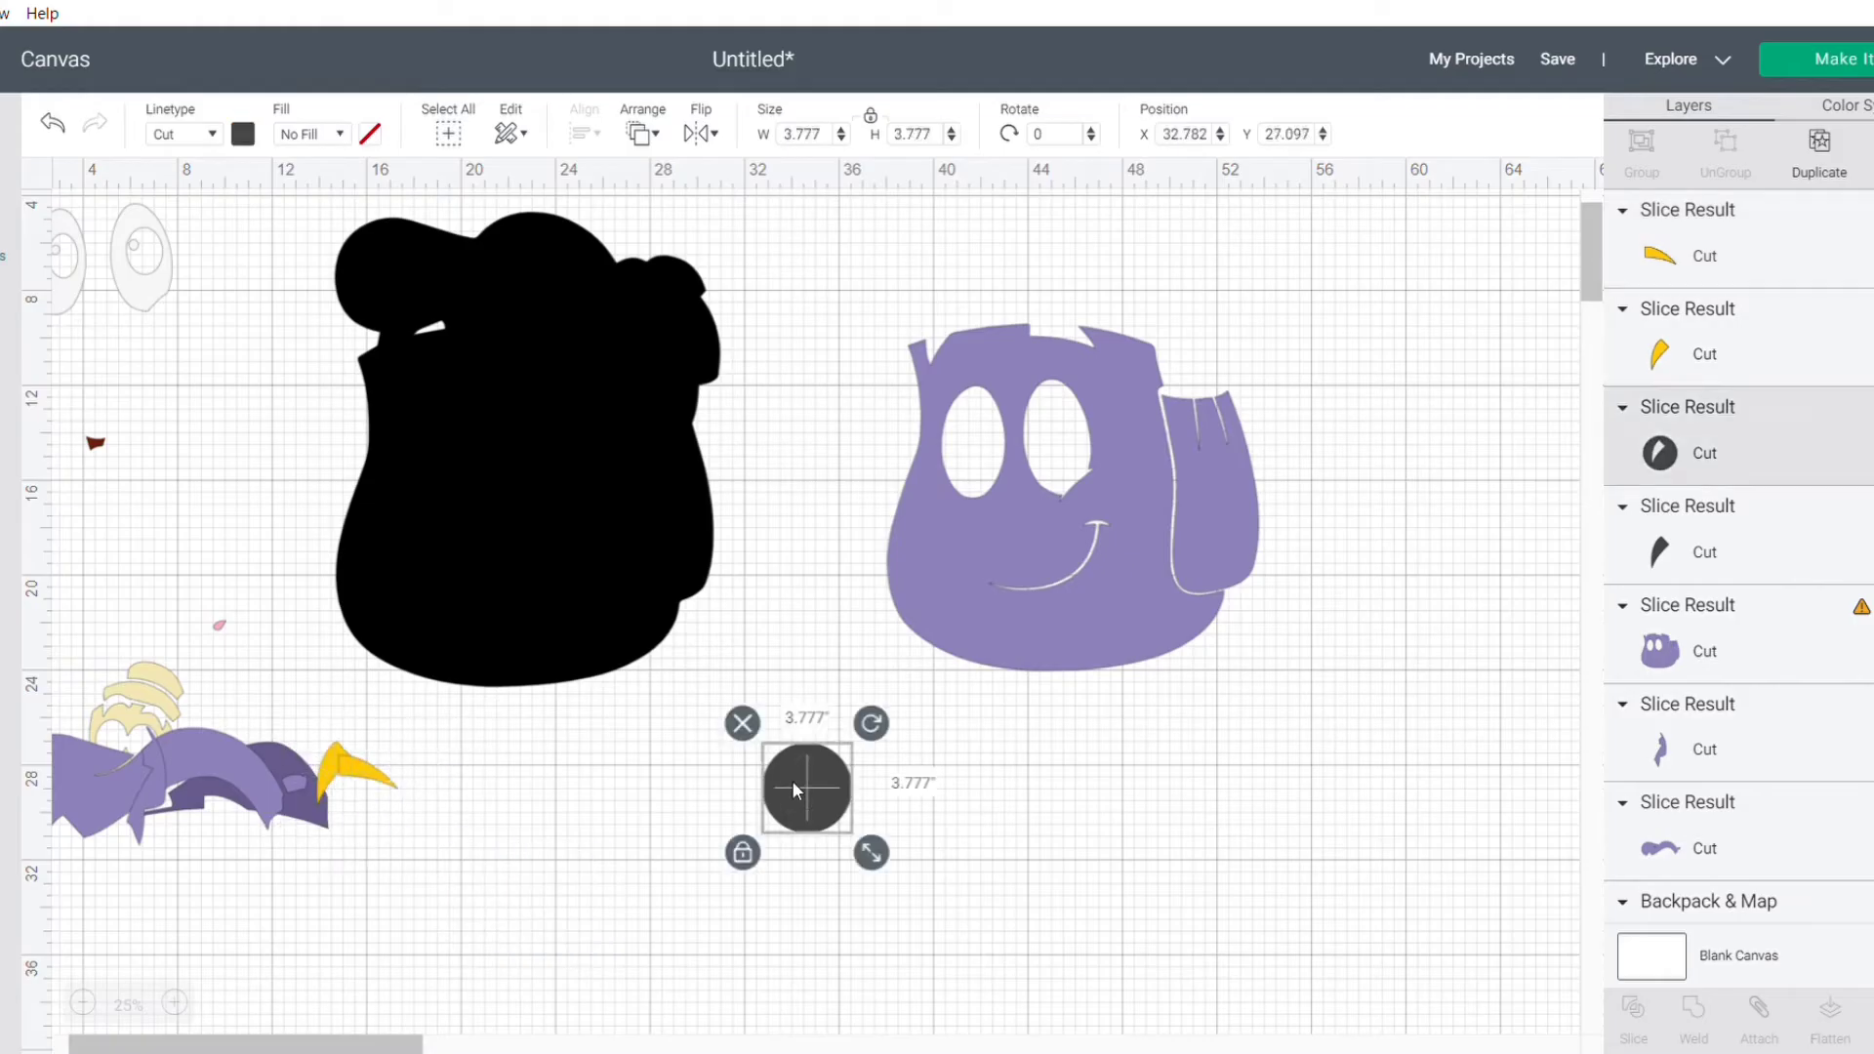
pyautogui.press('Delete')
pyautogui.click(796, 786)
pyautogui.press('Delete')
pyautogui.moveTo(95, 444); pyautogui.dragTo(206, 684)
# Step: Move the eyes layer below the backpack, cover the small eyes with a square about 3.9 inches wide, and slice the two
pyautogui.moveTo(144, 256); pyautogui.dragTo(747, 859)
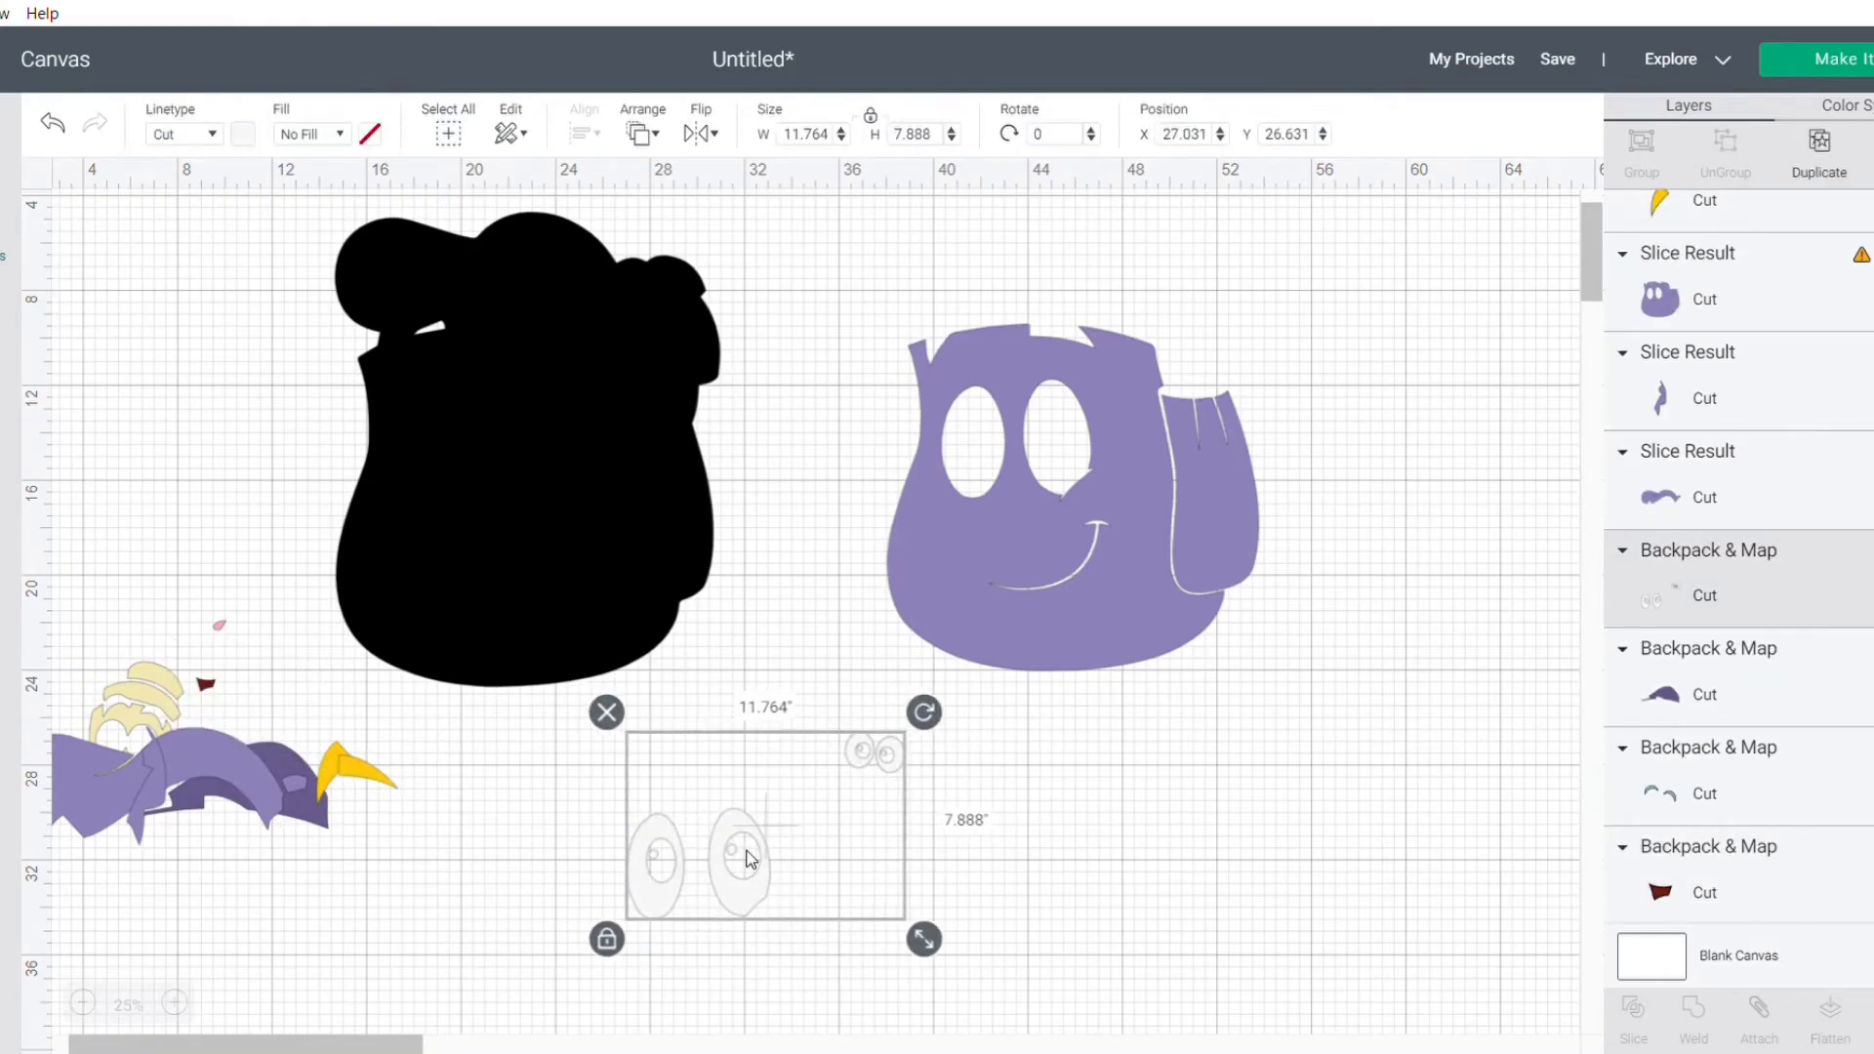
pyautogui.click(4, 592)
pyautogui.click(80, 417)
pyautogui.moveTo(127, 256); pyautogui.dragTo(950, 822)
pyautogui.moveTo(914, 761); pyautogui.dragTo(912, 745)
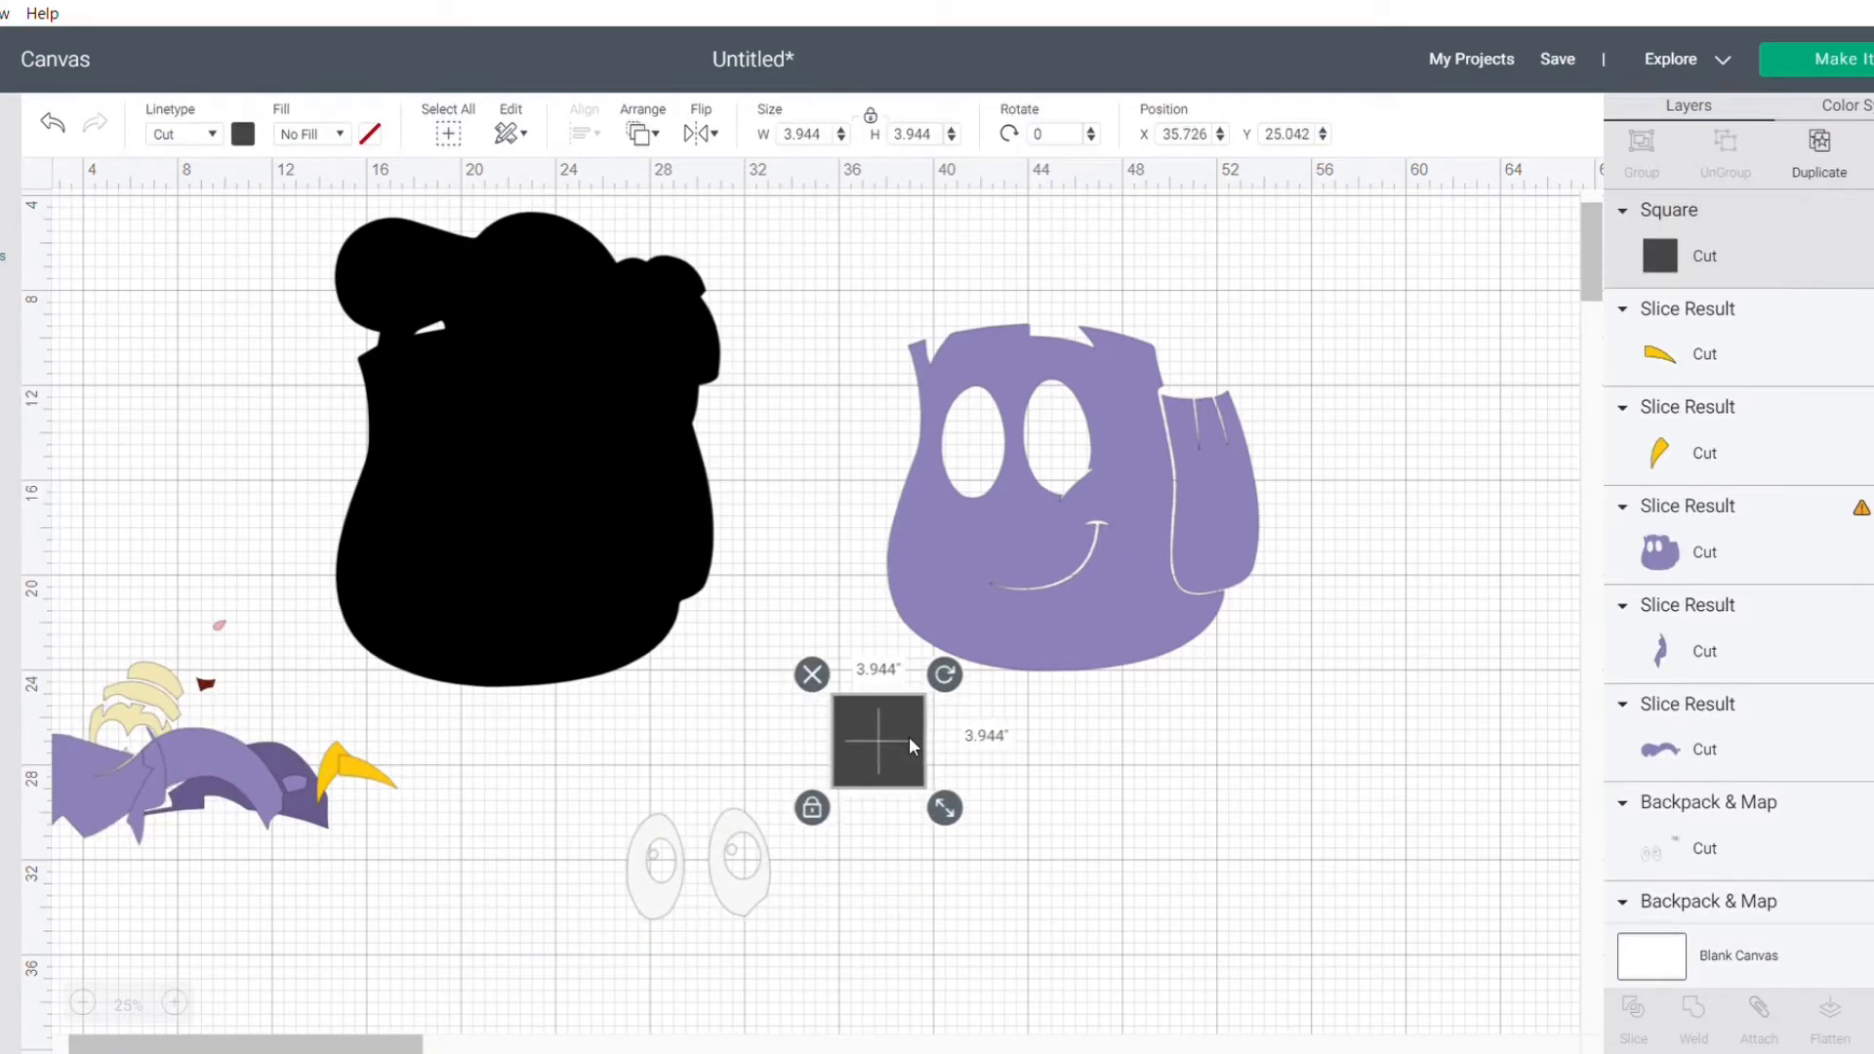
pyautogui.keyDown('shift'); pyautogui.click(763, 866); pyautogui.keyUp('shift')
pyautogui.click(1639, 1021)
# Step: Move the large and small eyes onto the pile of small parts, and delete the square leftovers
pyautogui.moveTo(751, 829); pyautogui.dragTo(266, 795)
pyautogui.moveTo(885, 763); pyautogui.dragTo(238, 775)
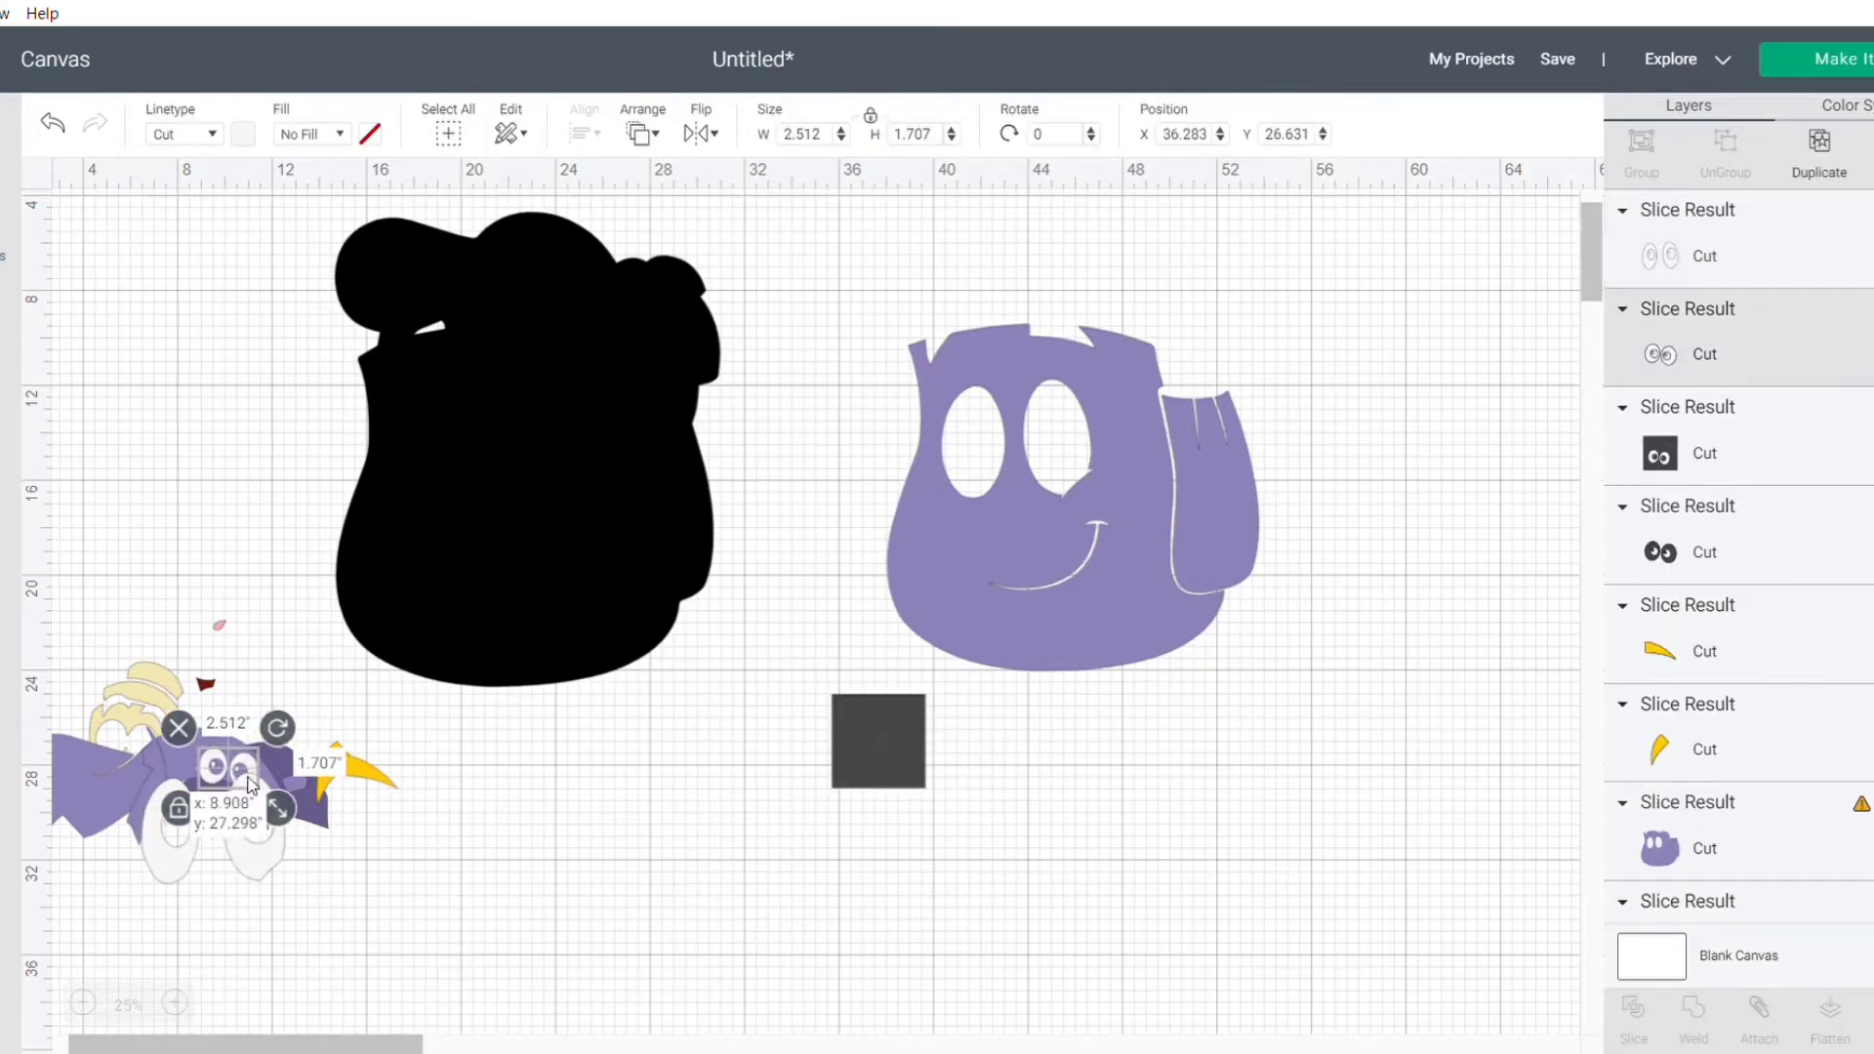
pyautogui.click(880, 760)
pyautogui.press('Delete')
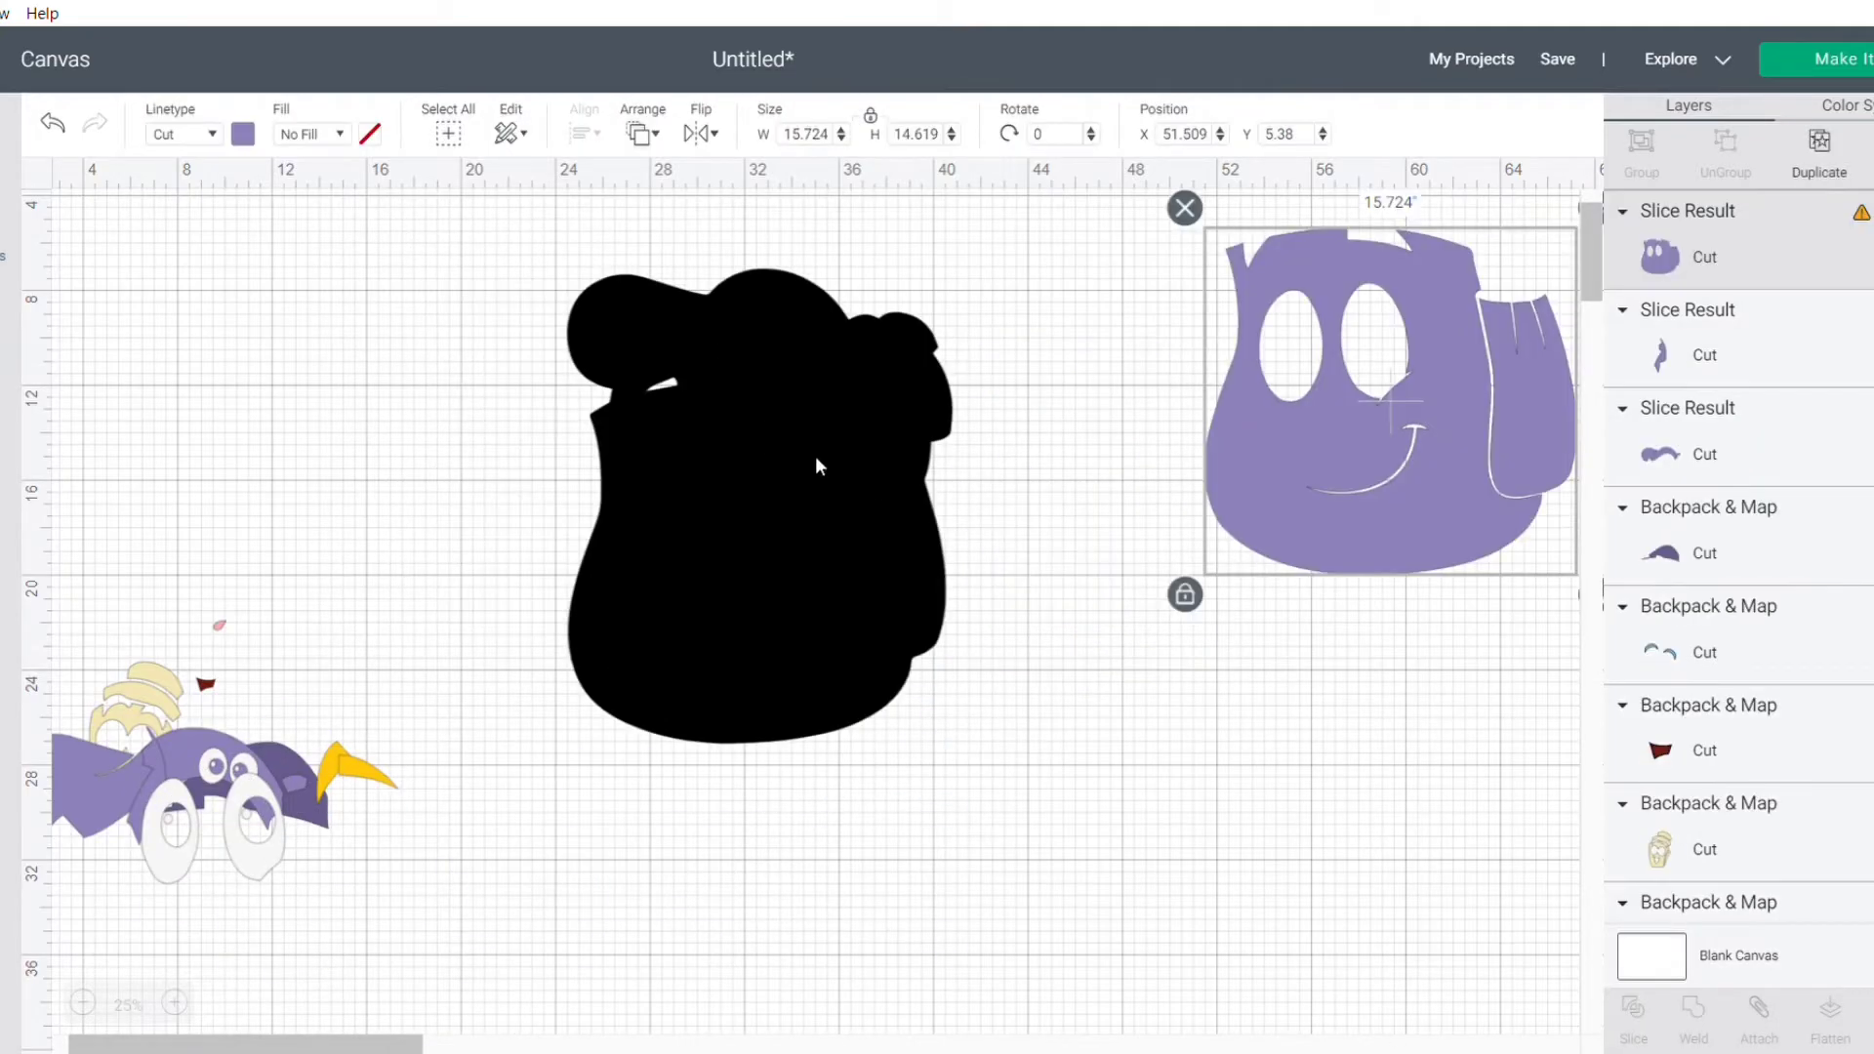
# Step: Shift the black silhouette into open canvas space and align the purple body on top of it
pyautogui.click(787, 447)
pyautogui.moveTo(787, 447); pyautogui.dragTo(804, 445)
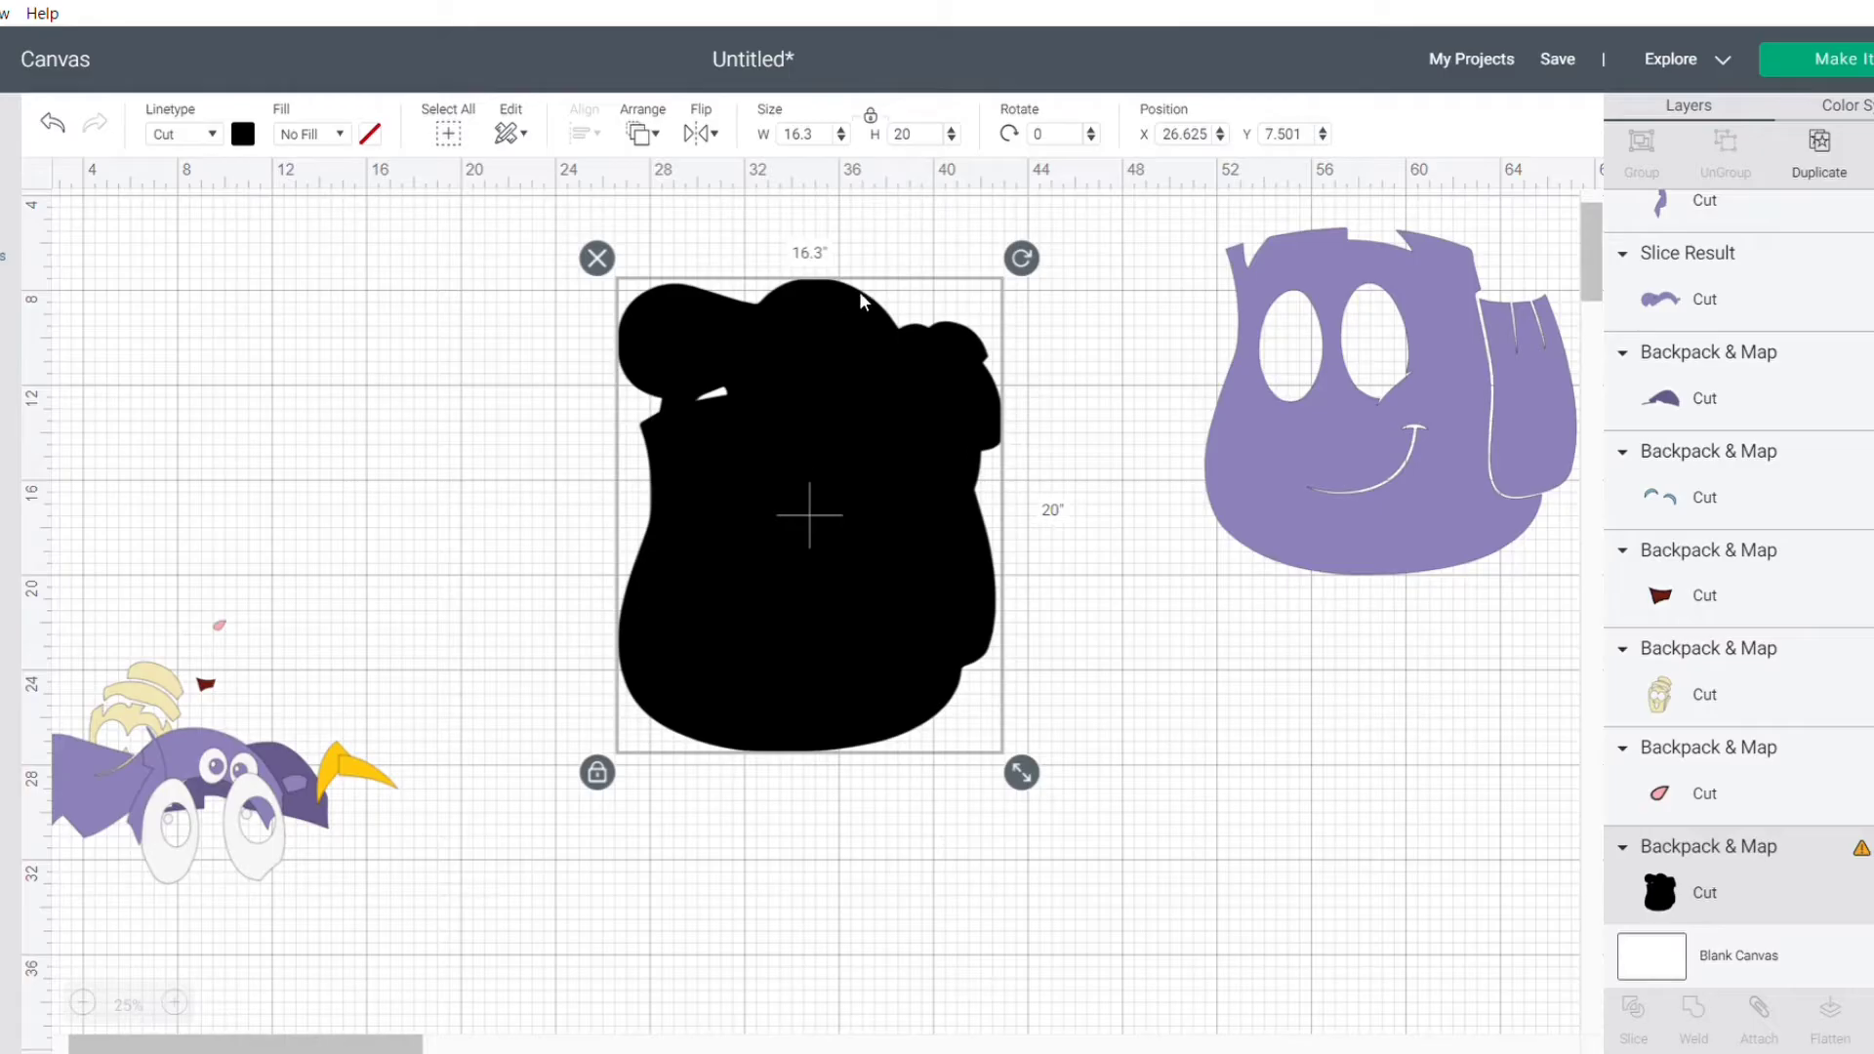
pyautogui.moveTo(1299, 453); pyautogui.dragTo(866, 646)
pyautogui.moveTo(1054, 634); pyautogui.dragTo(891, 607)
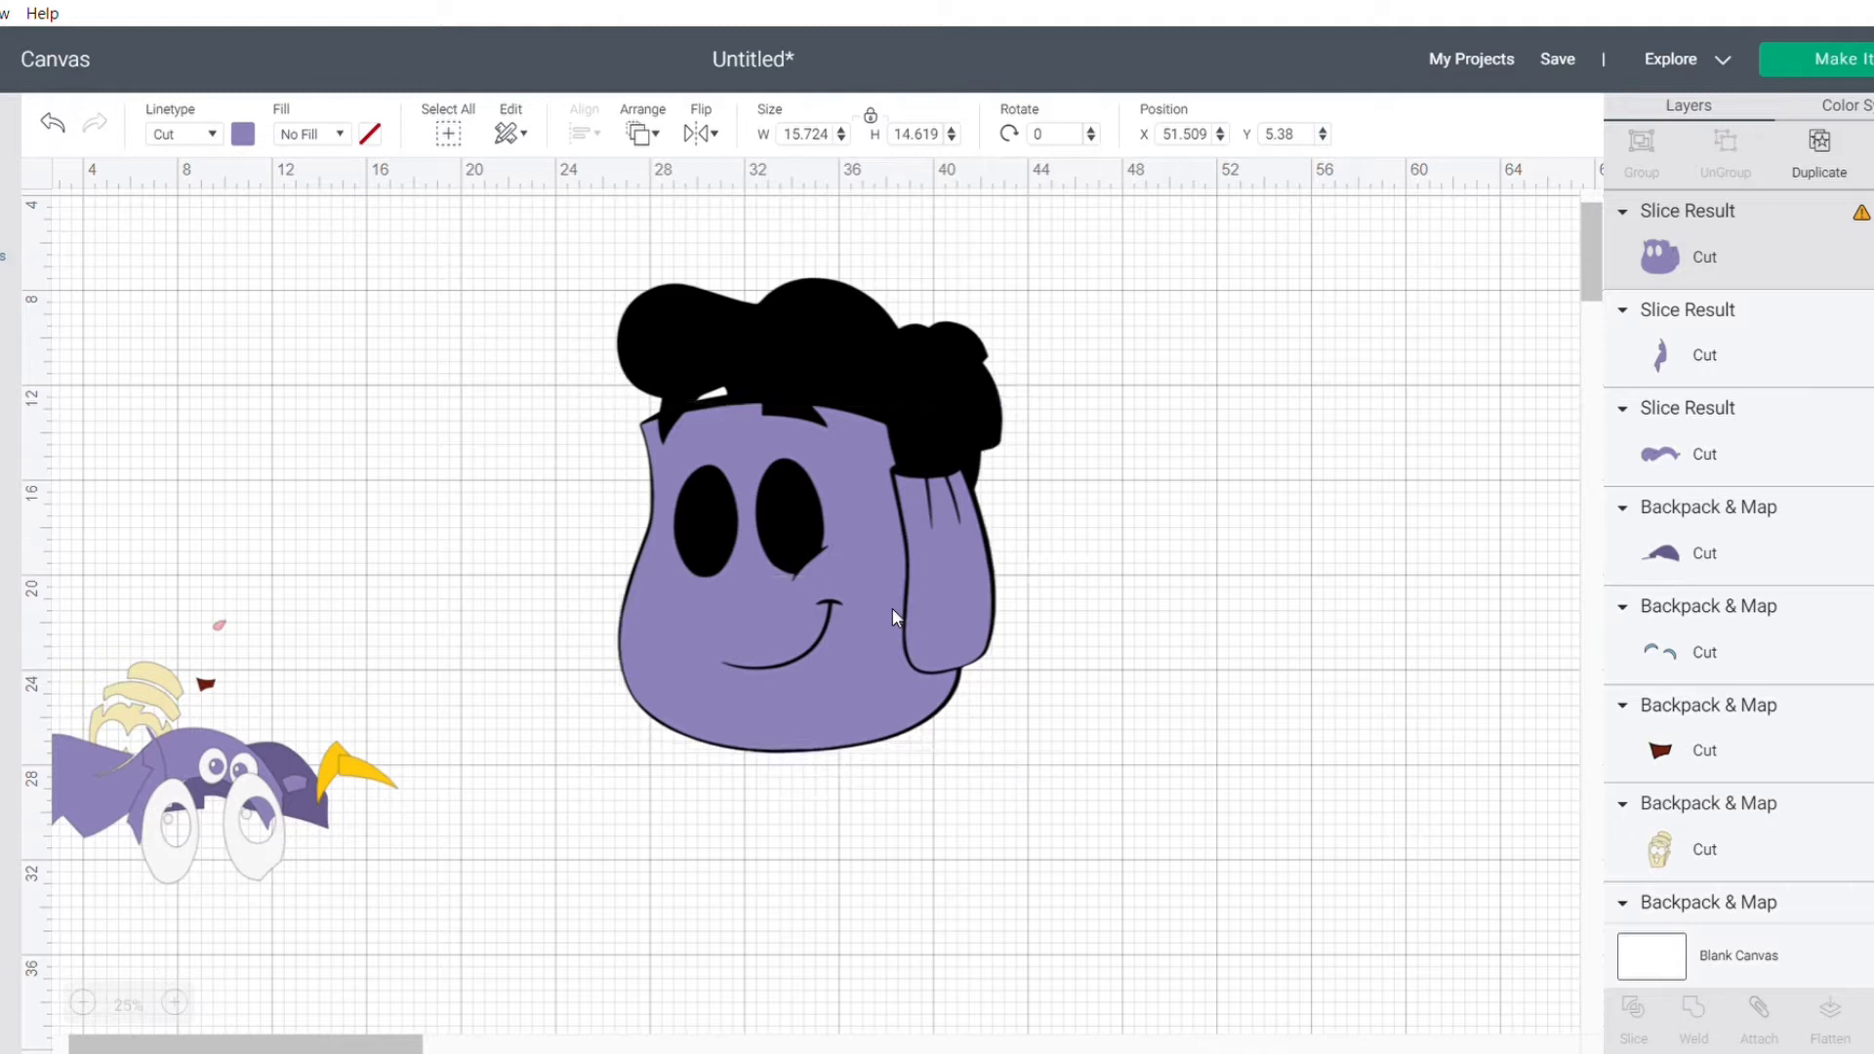
pyautogui.click(1364, 574)
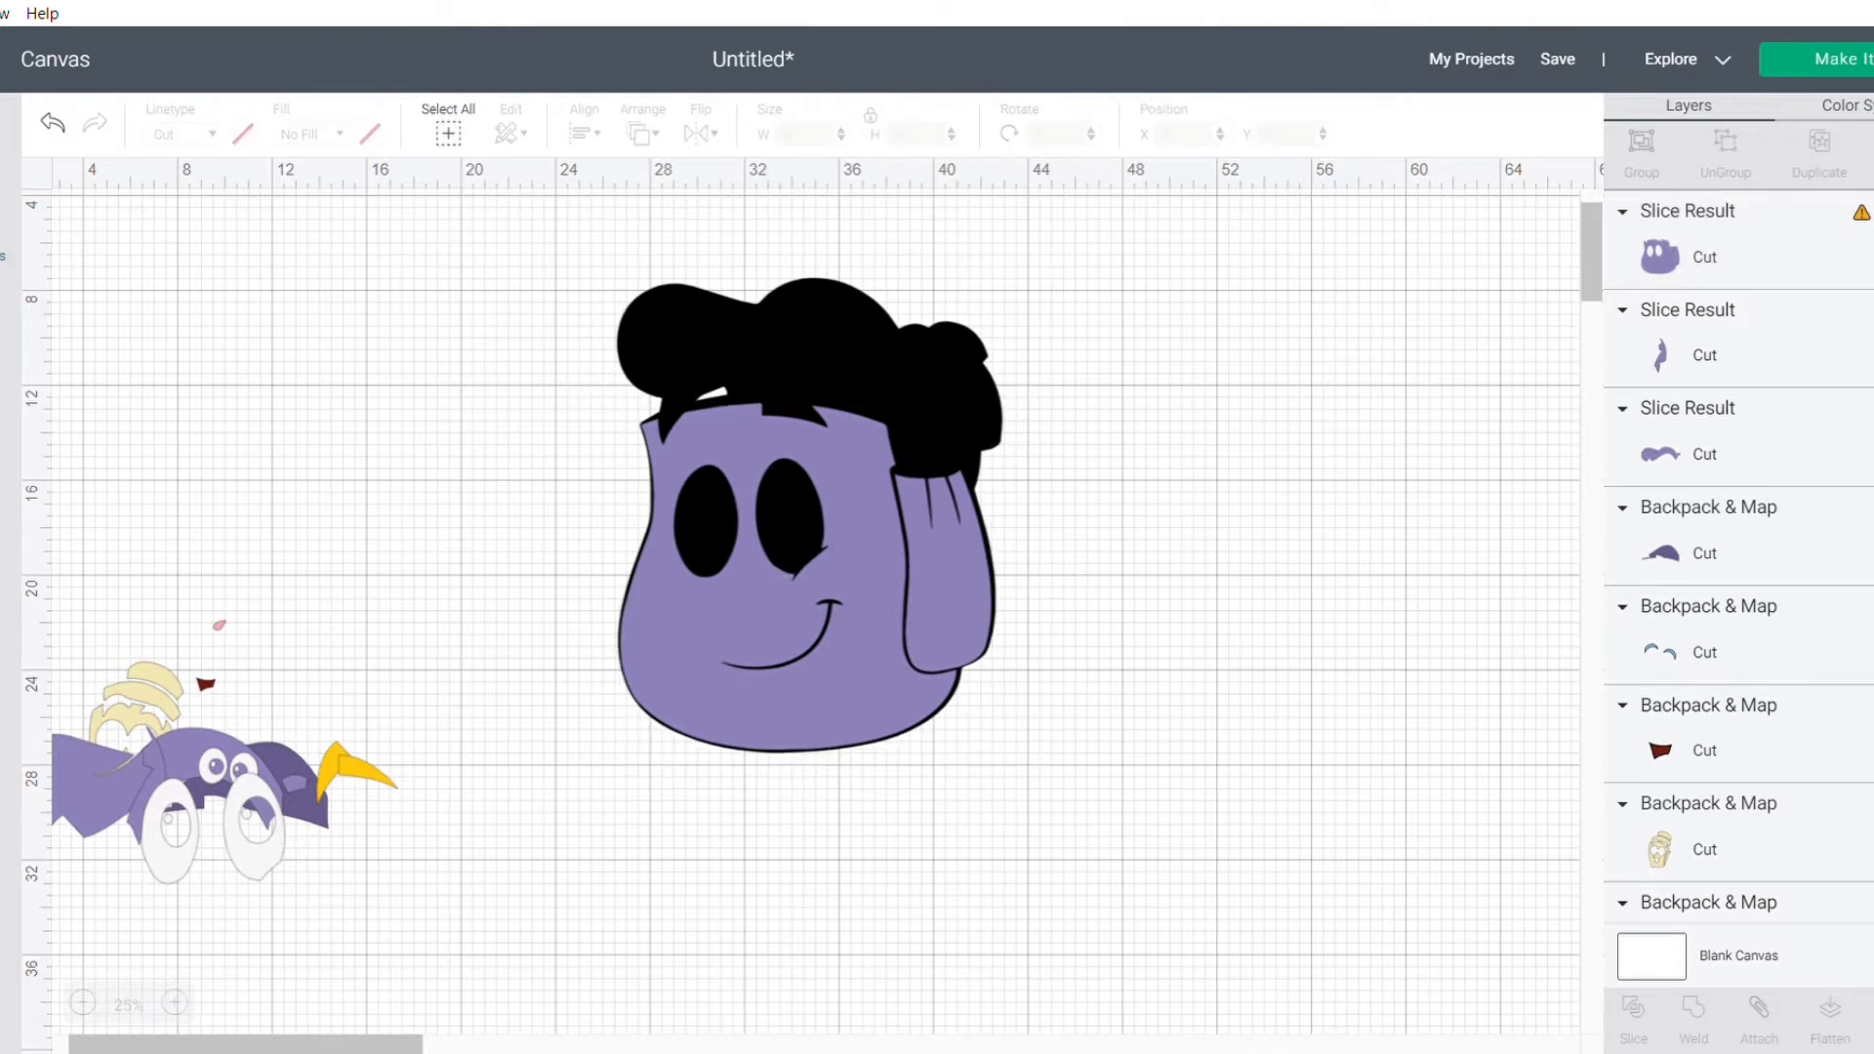
# Step: Add a square shape beside the assembled backpack and unlock its proportions
pyautogui.click(10, 598)
pyautogui.click(94, 439)
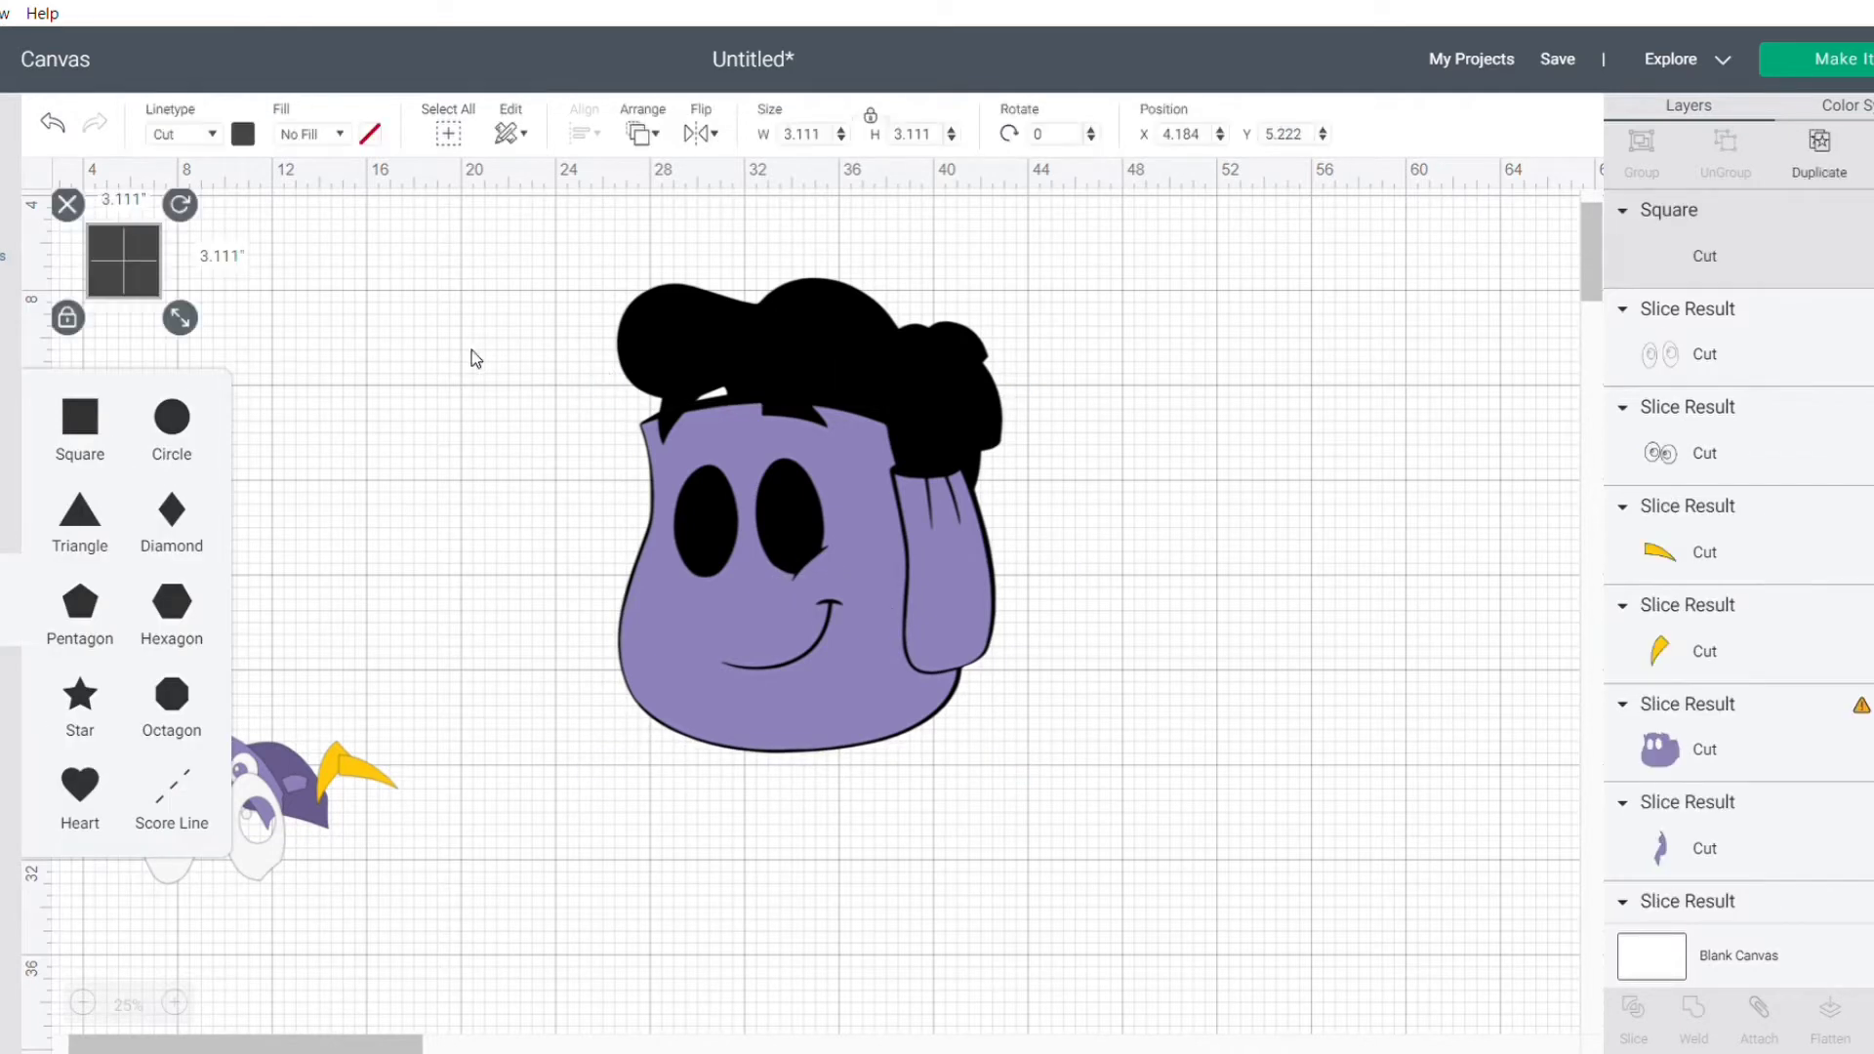
pyautogui.moveTo(97, 266); pyautogui.dragTo(1176, 353)
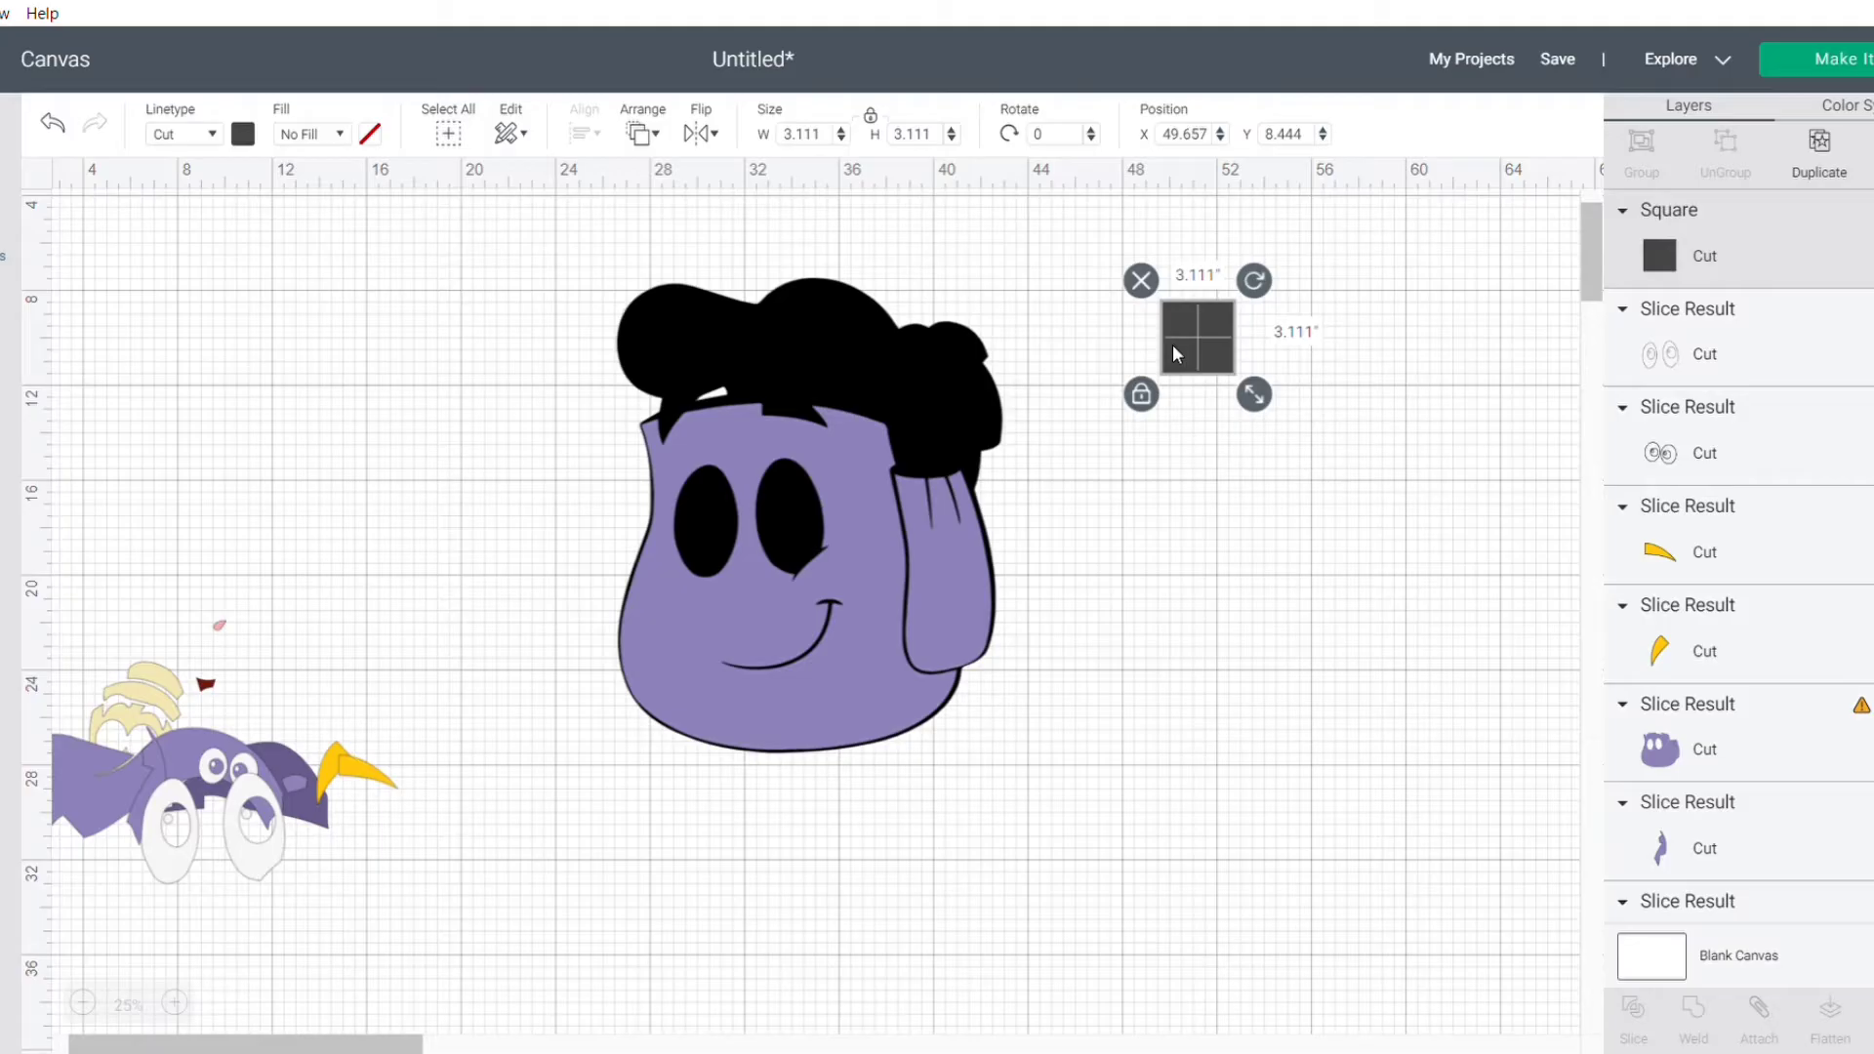
pyautogui.click(1144, 396)
# Step: Set the square's width to 11.5 inches and its height to 23.5 inches
pyautogui.click(835, 136)
pyautogui.press('BackSpace')
pyautogui.press('BackSpace')
pyautogui.press('BackSpace')
pyautogui.press('BackSpace')
pyautogui.press('BackSpace')
pyautogui.write('11.5')
pyautogui.click(937, 143)
pyautogui.press('BackSpace')
pyautogui.press('BackSpace')
pyautogui.press('BackSpace')
pyautogui.press('BackSpace')
pyautogui.press('BackSpace')
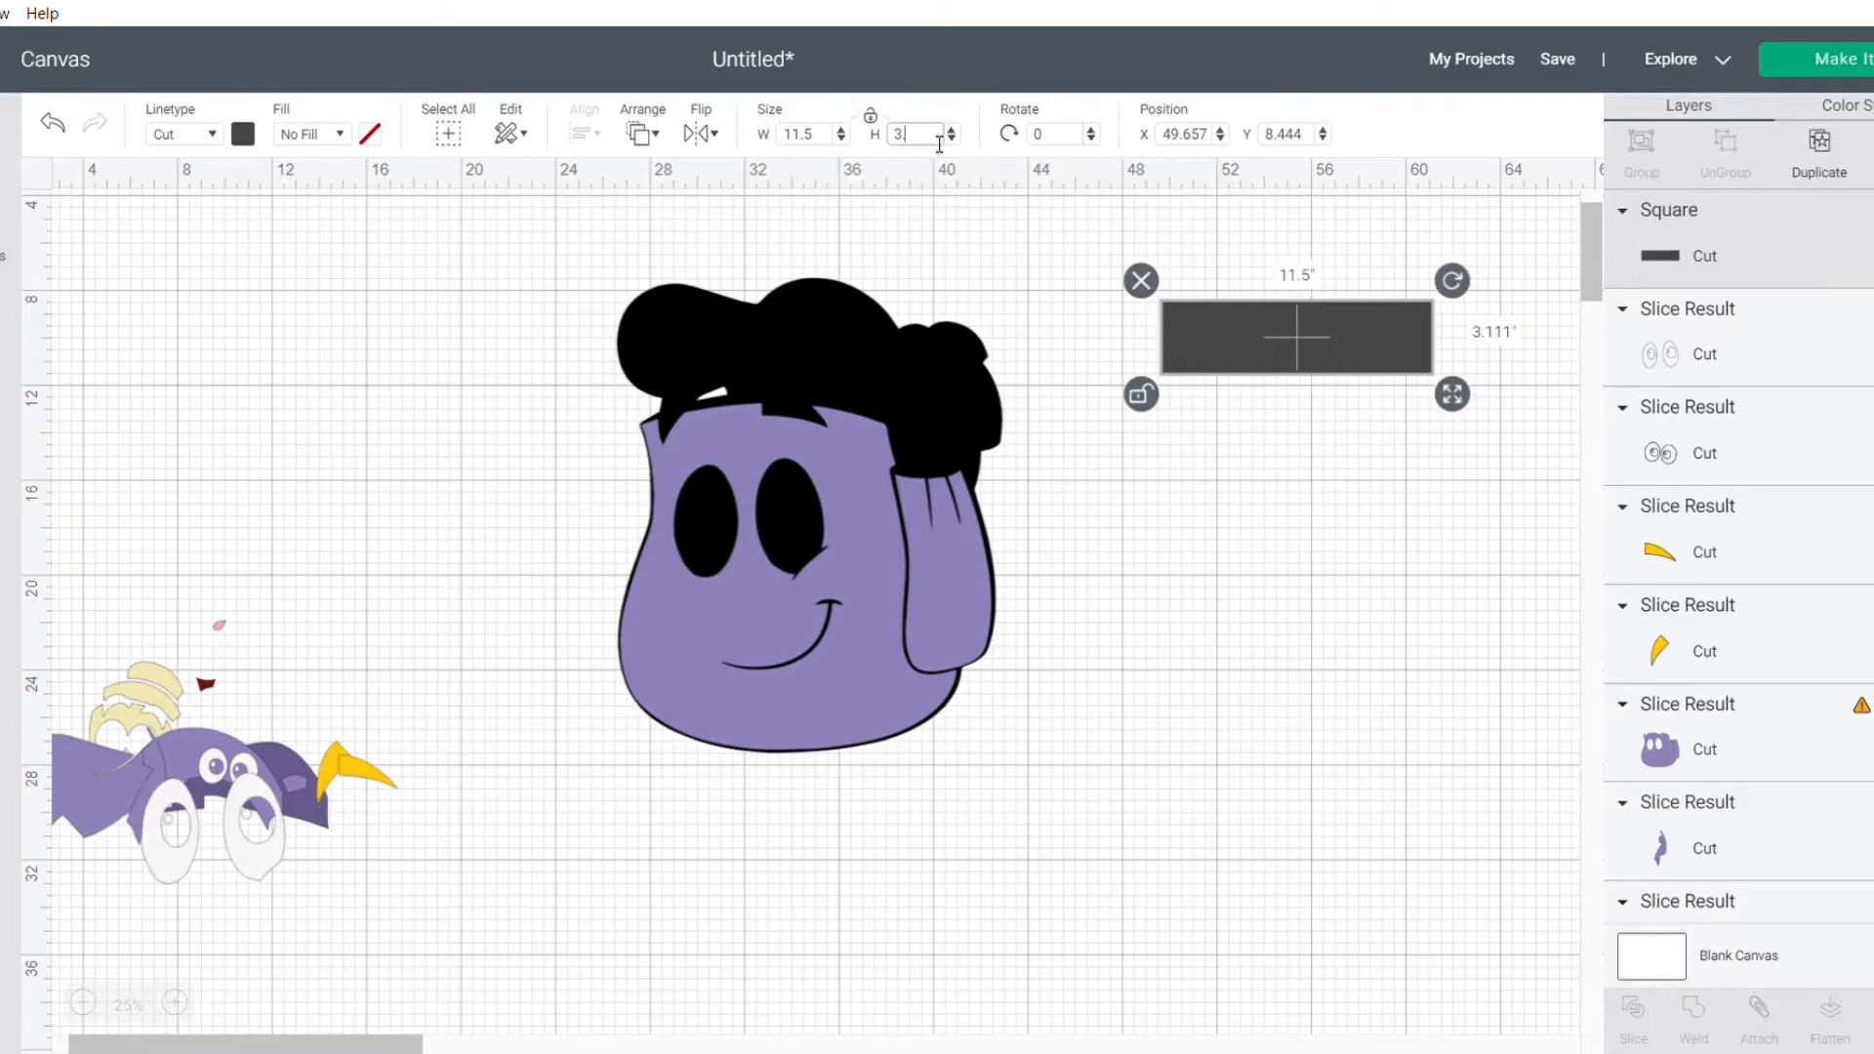
pyautogui.write('23.5')
pyautogui.press('Return')
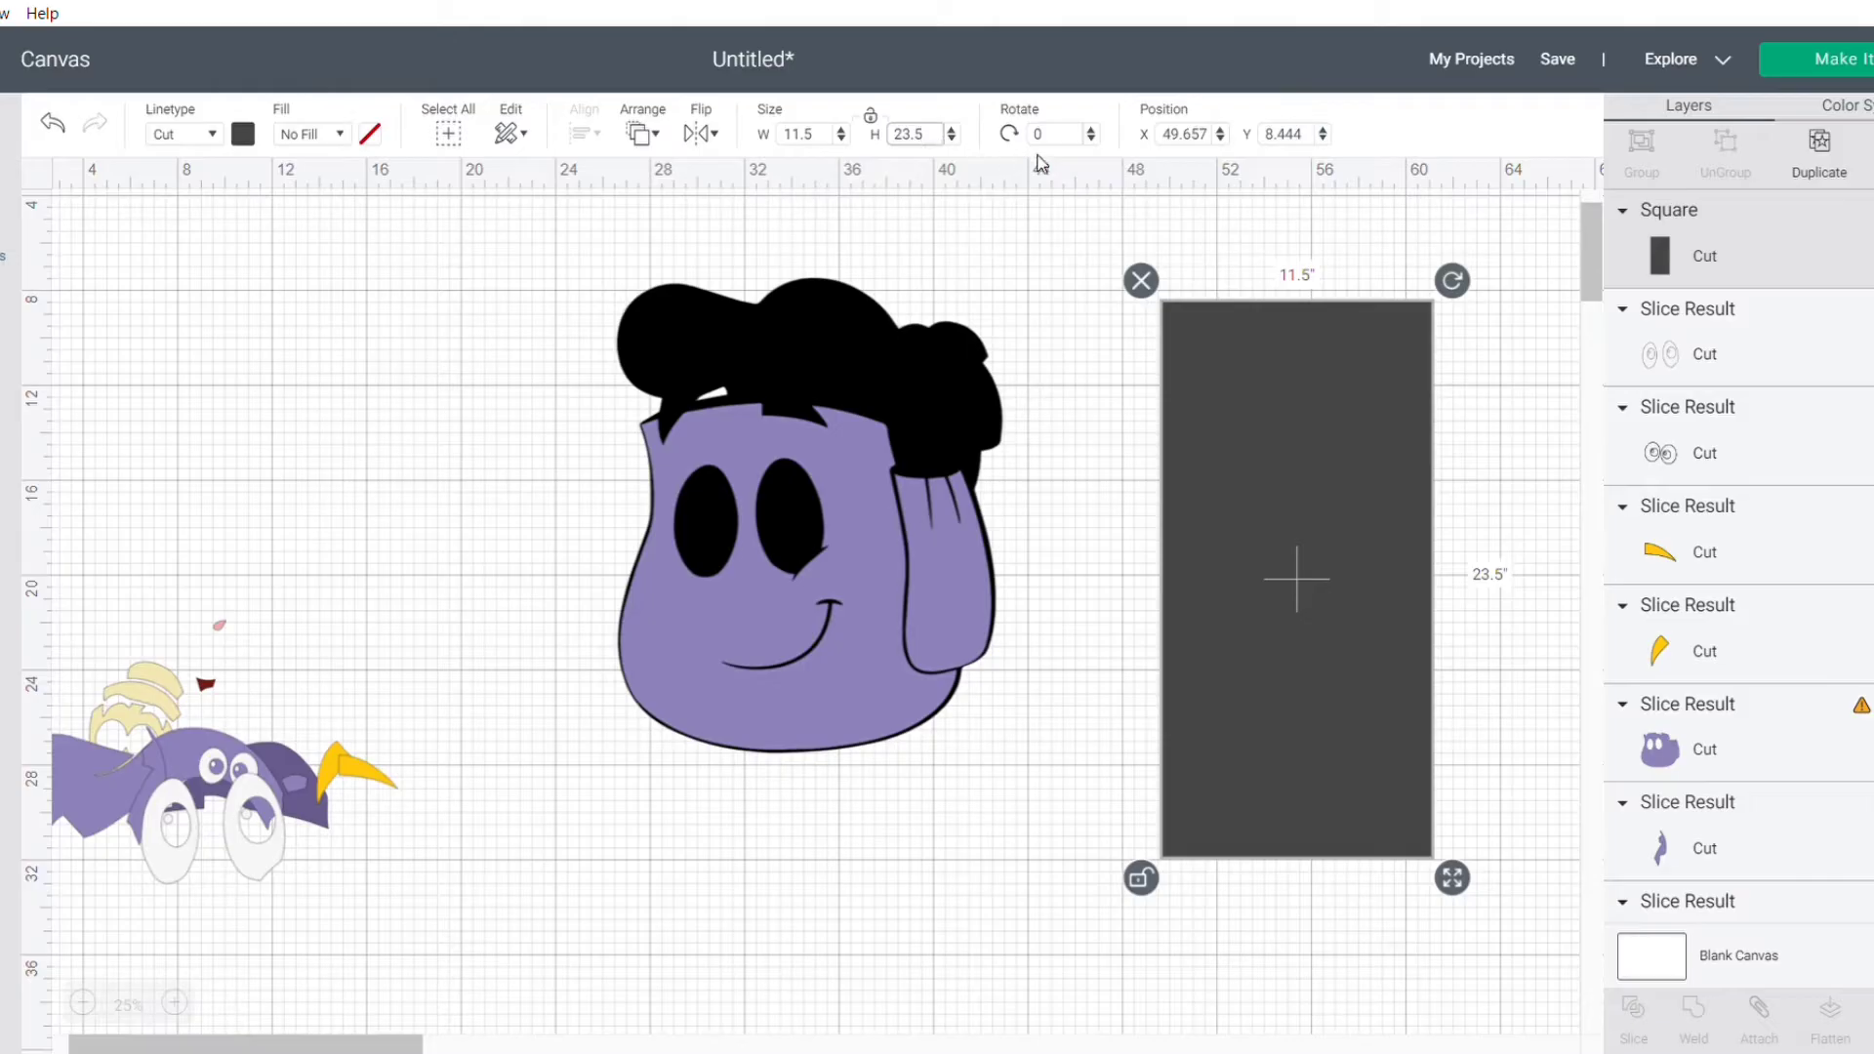
# Step: Lay the rectangle over the side-pocket half of the backpack, send it to the back, and shift its edge between the eyes
pyautogui.moveTo(1279, 595); pyautogui.dragTo(912, 534)
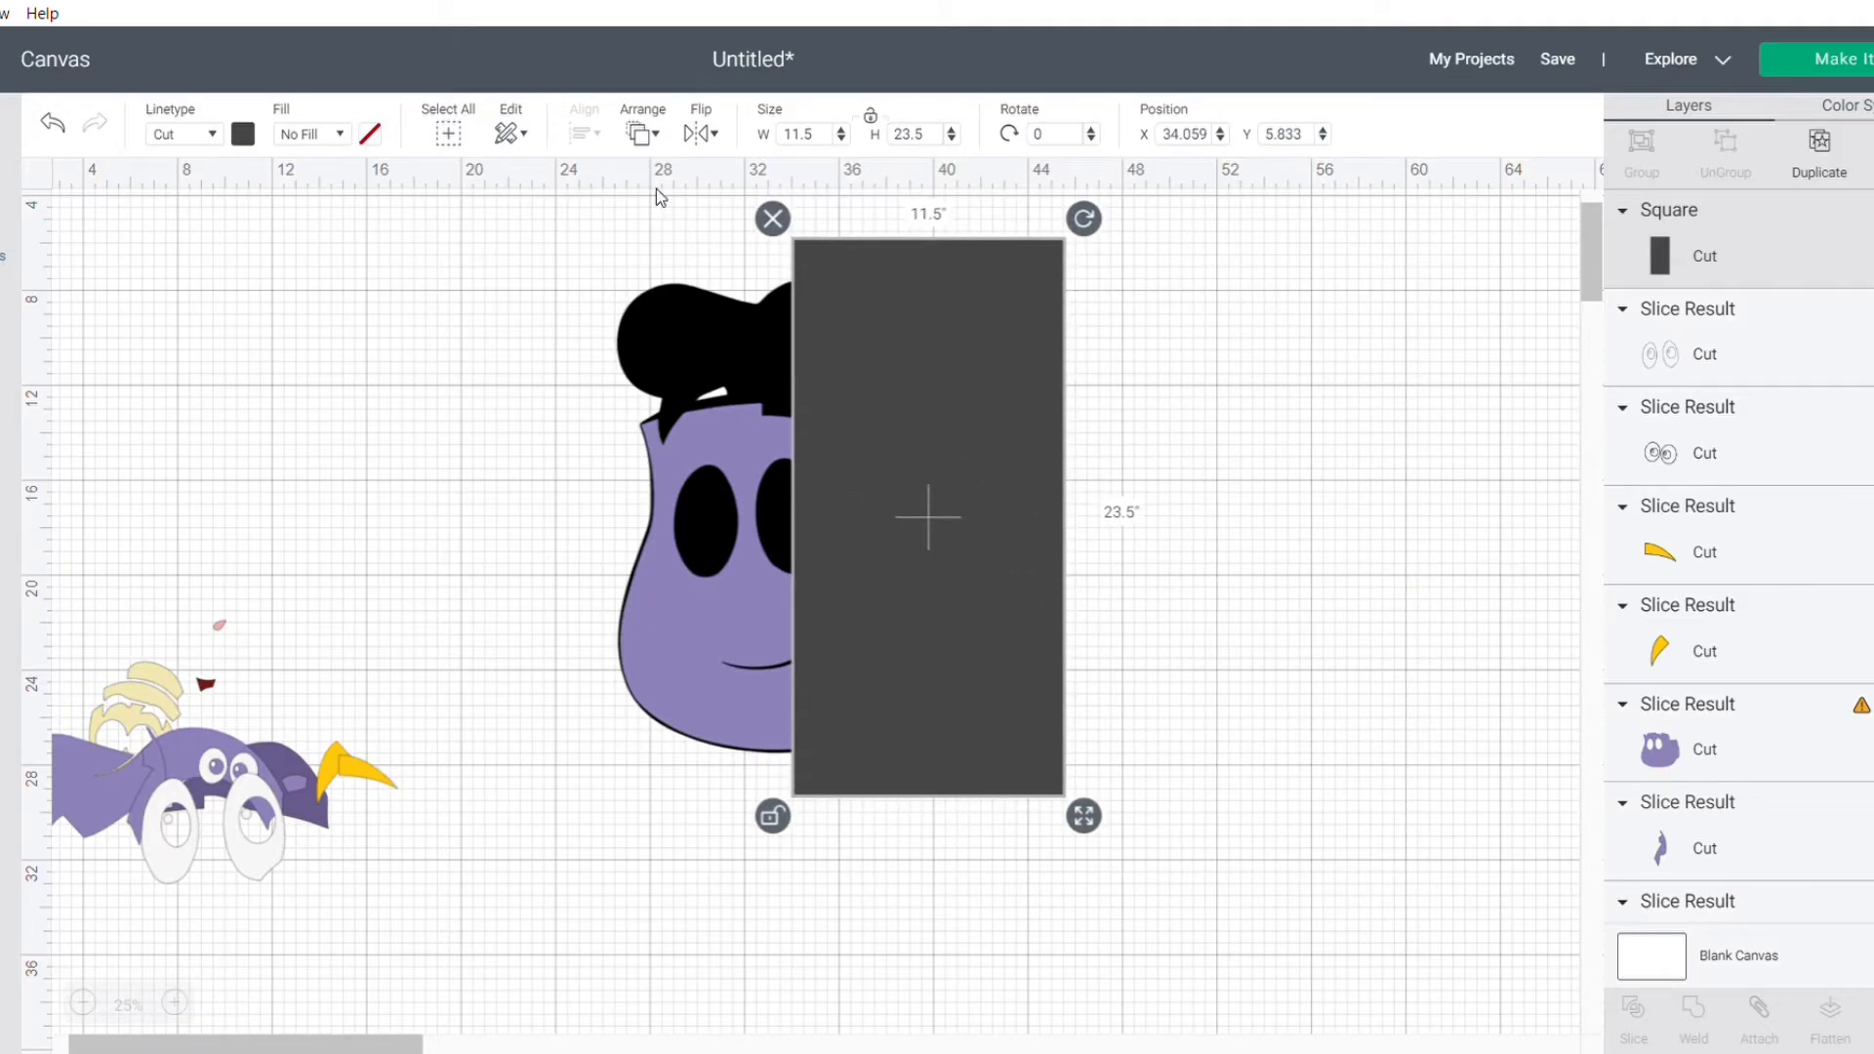
pyautogui.click(642, 133)
pyautogui.click(727, 173)
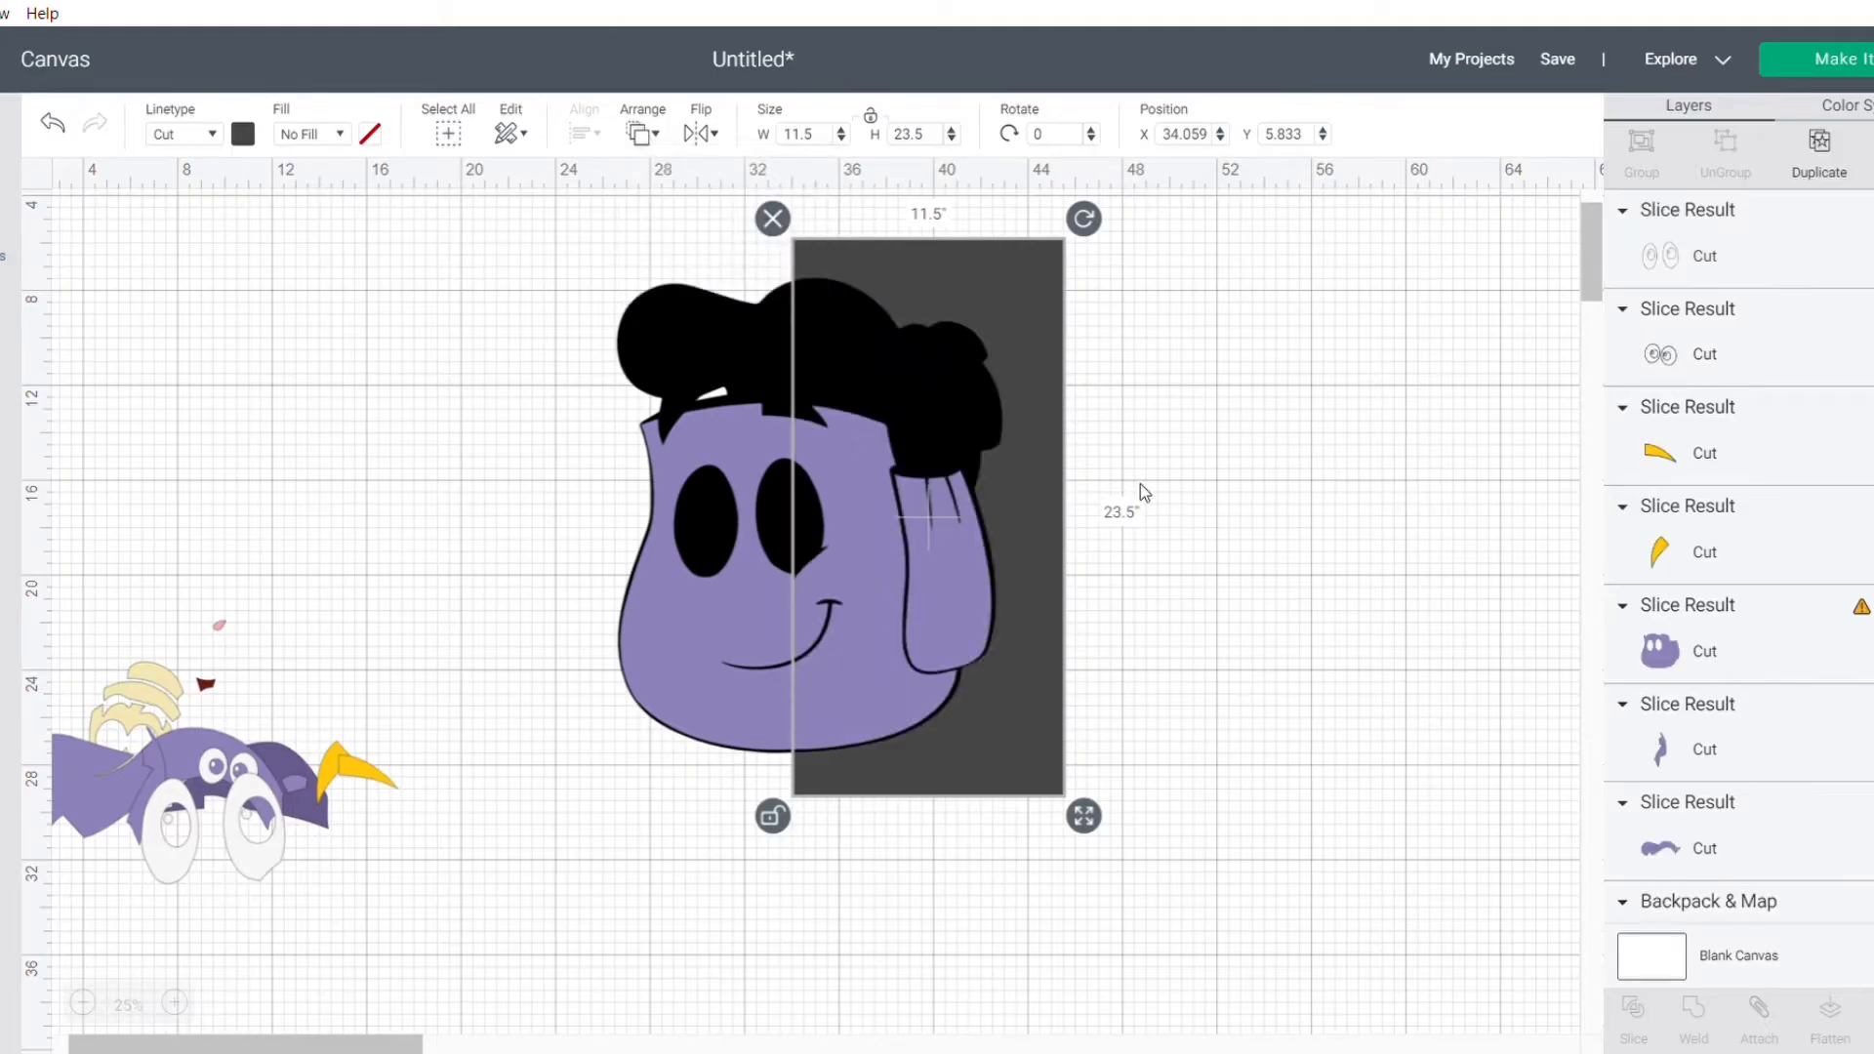
pyautogui.moveTo(1035, 368)
pyautogui.mouseDown()
pyautogui.moveTo(1075, 367)
pyautogui.moveTo(1033, 356)
pyautogui.moveTo(1032, 385)
pyautogui.moveTo(1036, 330)
pyautogui.moveTo(1033, 431)
pyautogui.moveTo(1044, 289)
pyautogui.moveTo(1037, 430)
pyautogui.moveTo(1043, 373)
pyautogui.mouseUp()
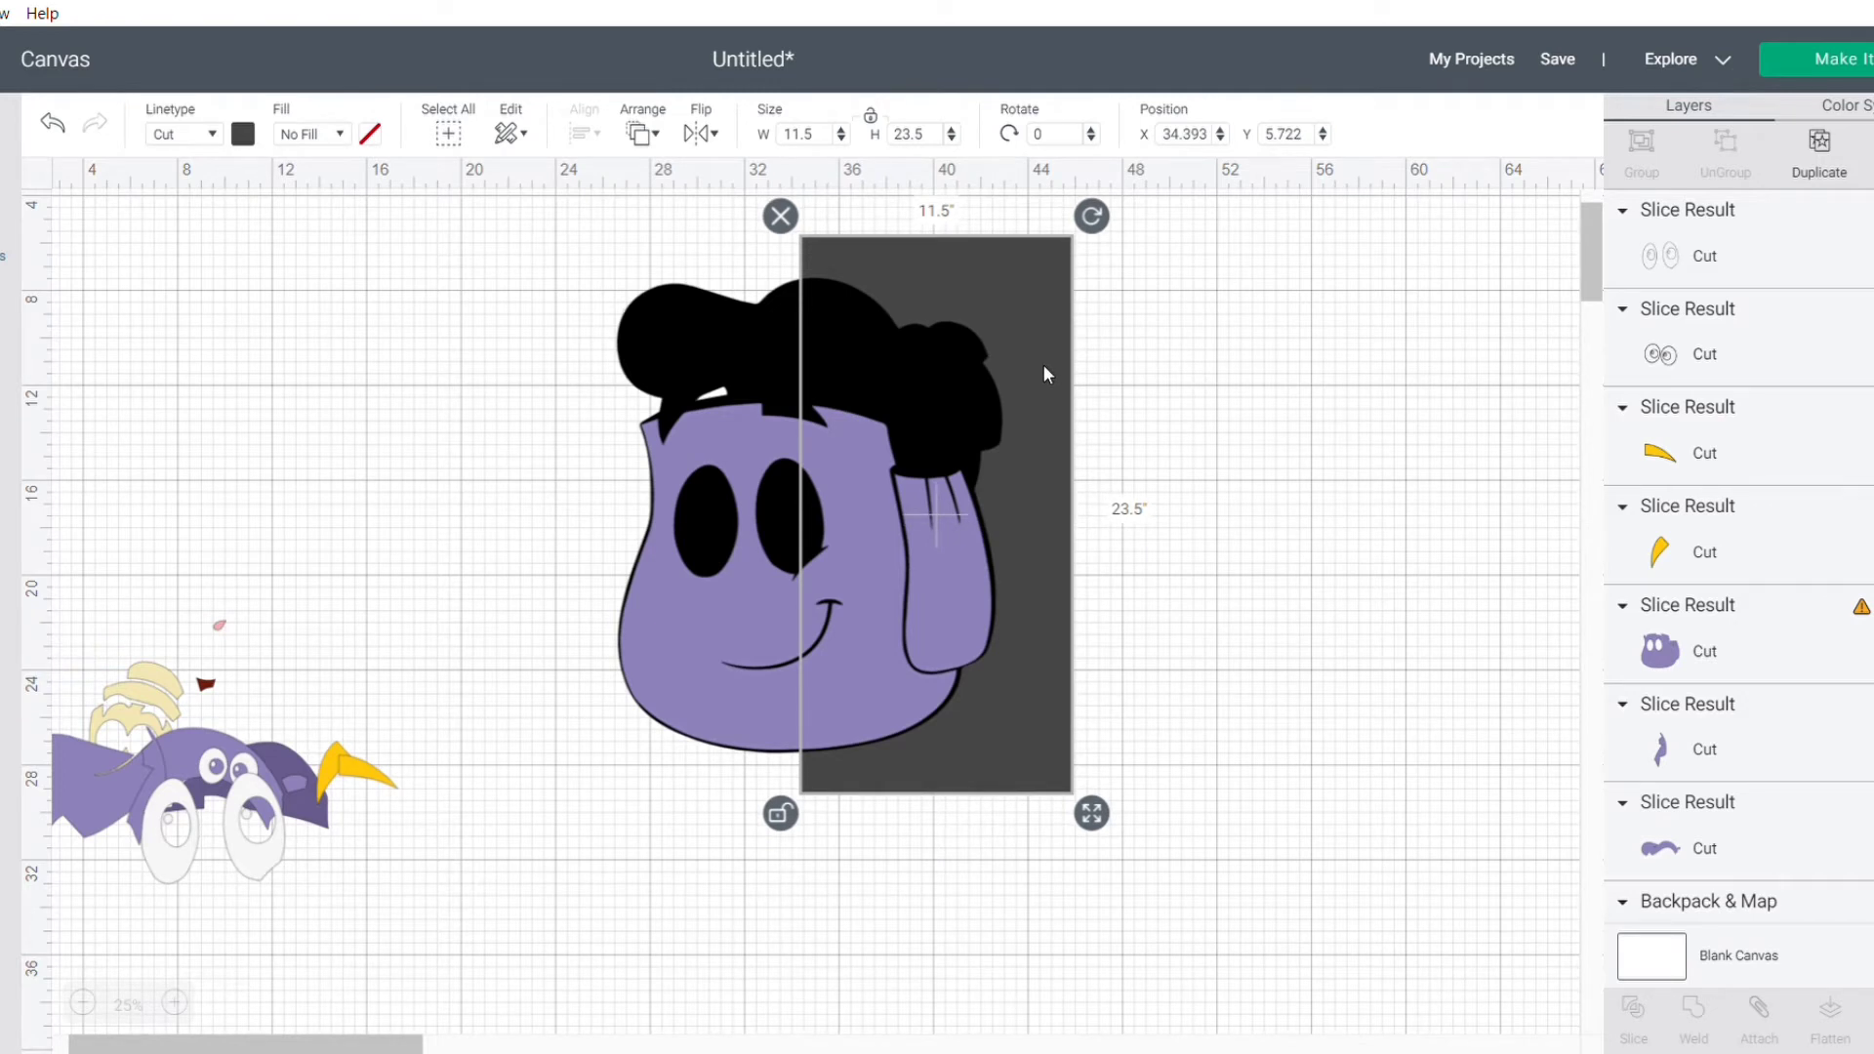
pyautogui.moveTo(1045, 371); pyautogui.dragTo(998, 360)
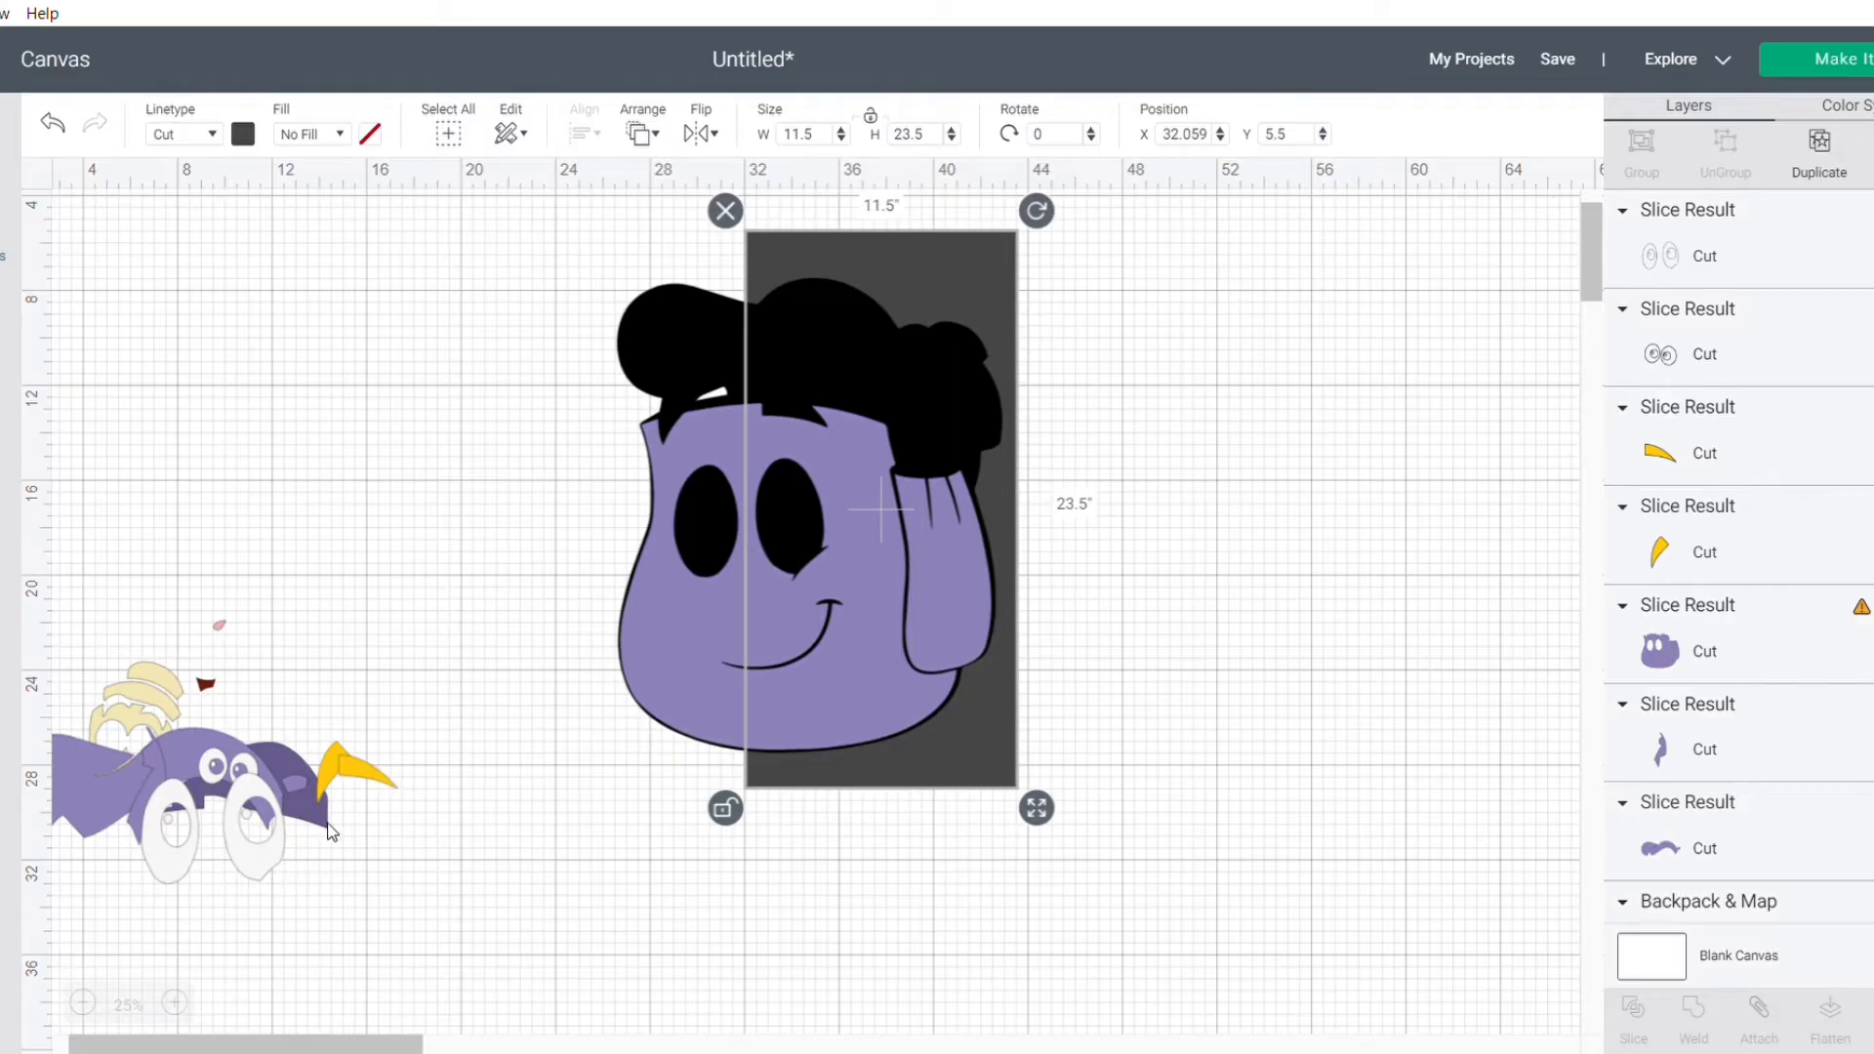
# Step: Place the large eyes into the face's eye openings, and shift the rectangle so its edge runs through the eye nearer the pocket
pyautogui.moveTo(221, 833); pyautogui.dragTo(756, 522)
pyautogui.rightClick(756, 522)
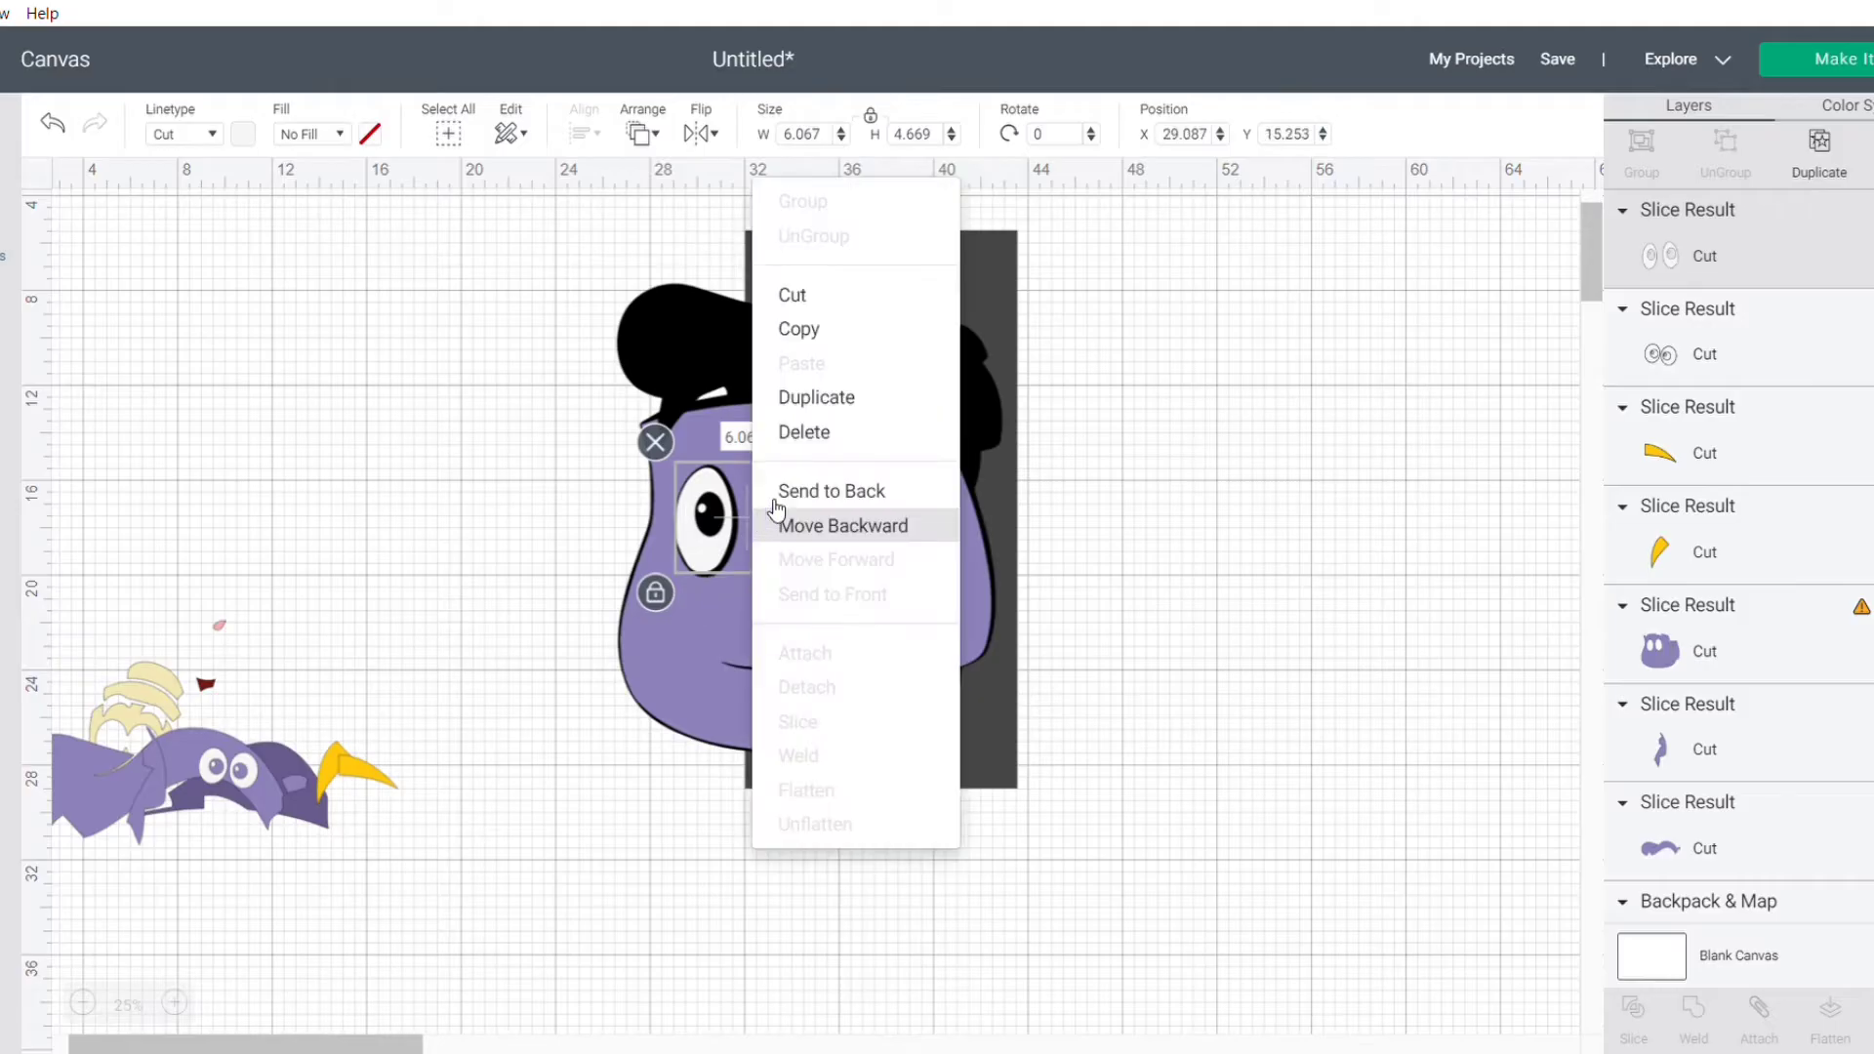
pyautogui.click(984, 447)
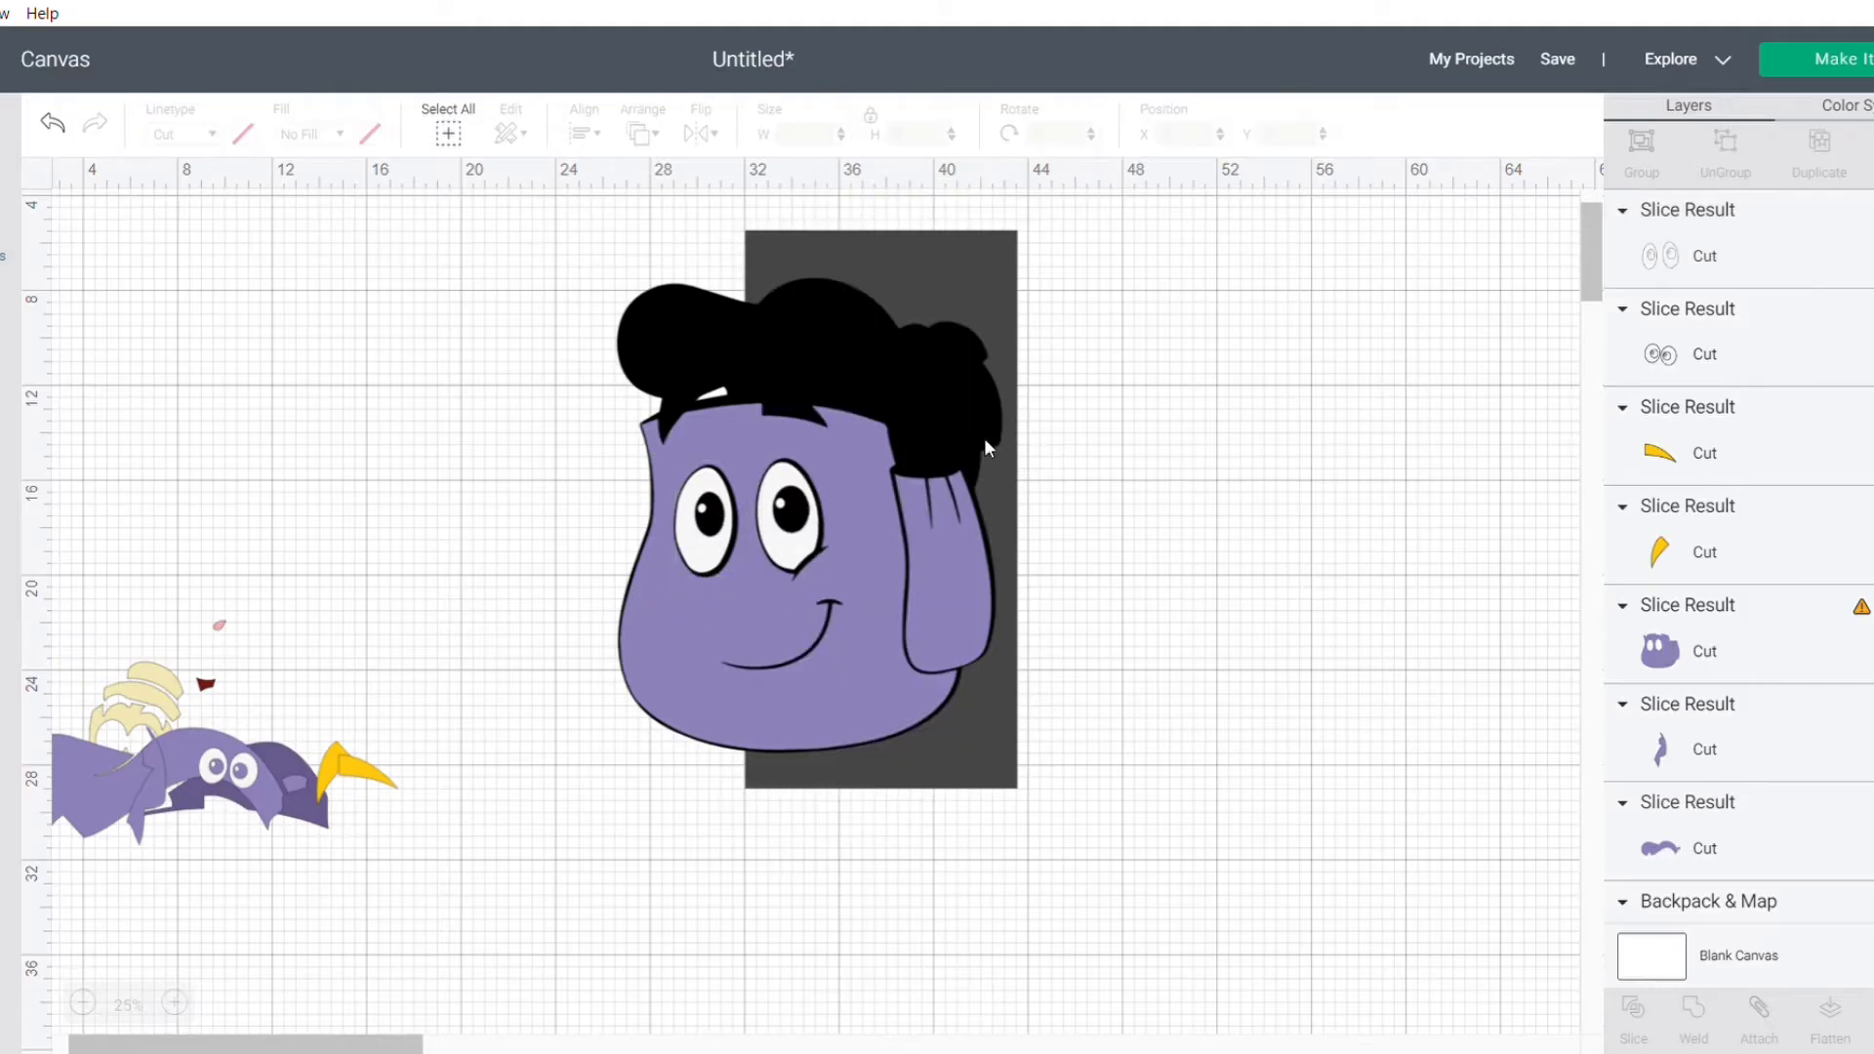
pyautogui.click(963, 279)
pyautogui.moveTo(965, 241); pyautogui.dragTo(1013, 242)
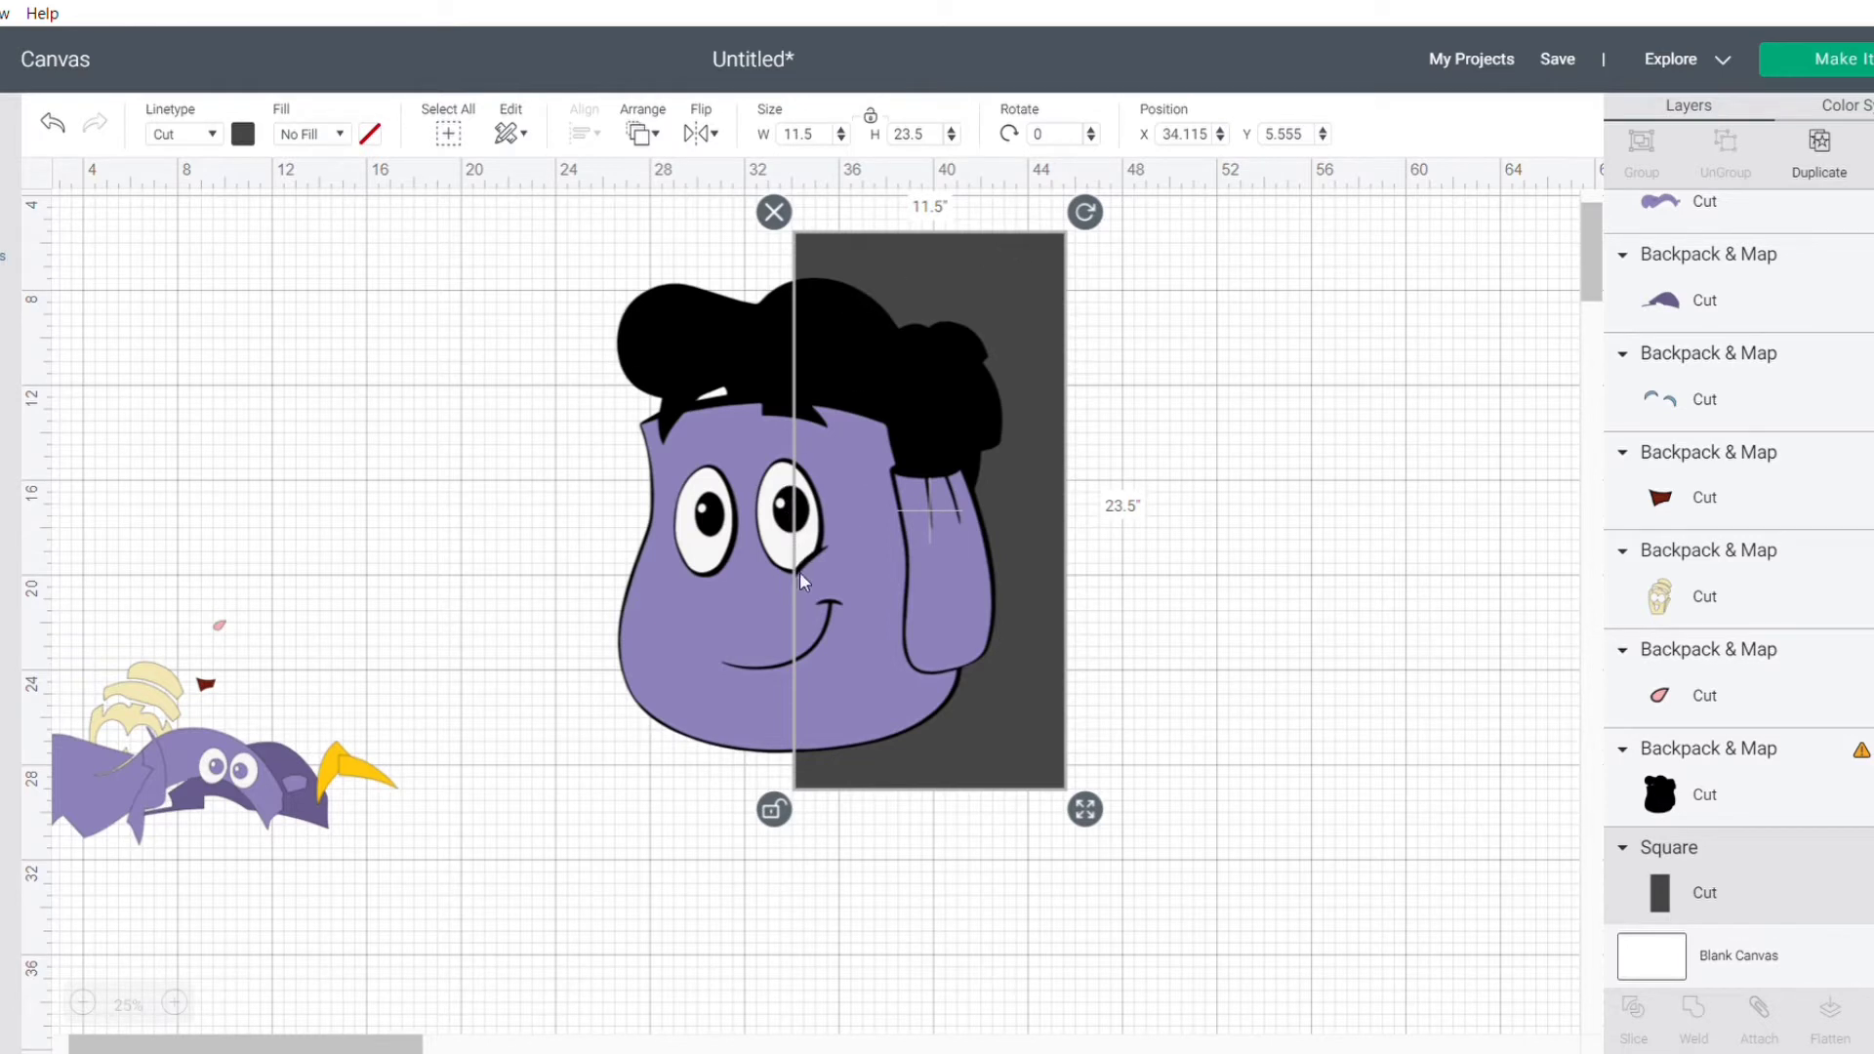
# Step: Shift the rectangle's edge between the eyes, and move the purple face layer clear of the black silhouette
pyautogui.moveTo(1002, 312); pyautogui.dragTo(956, 308)
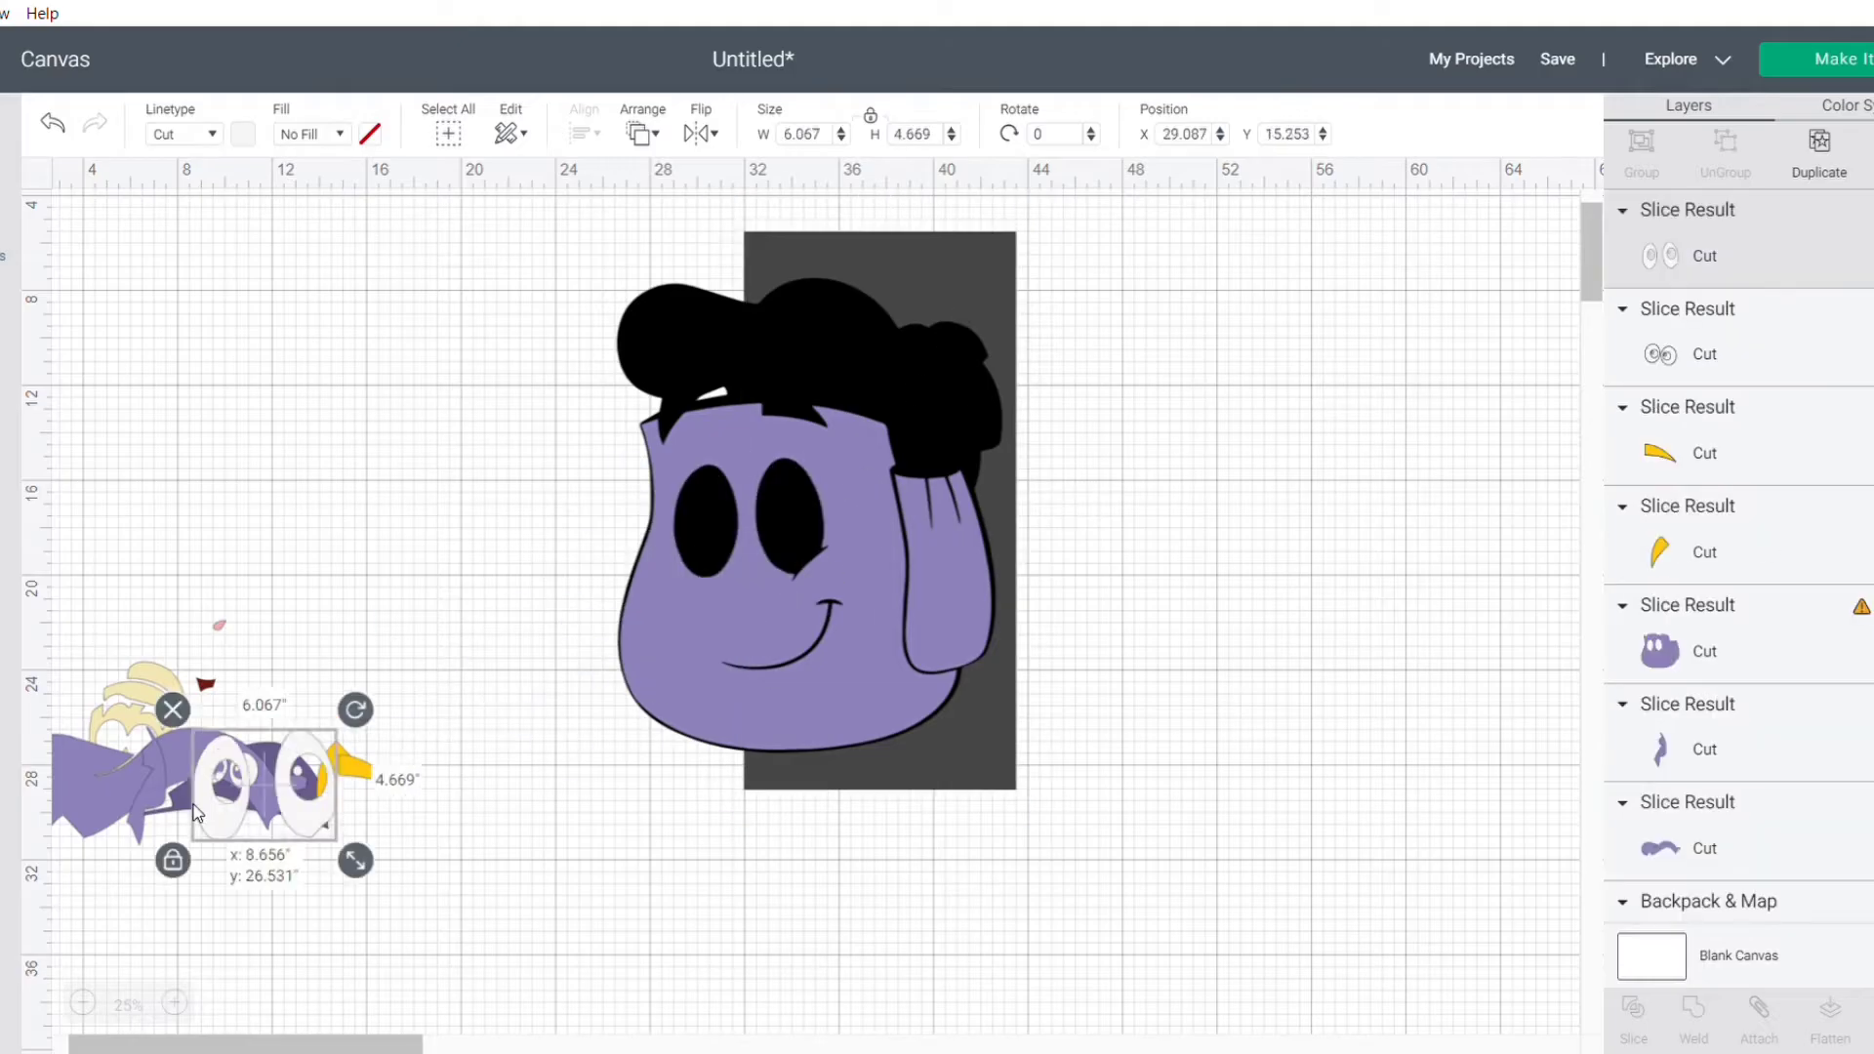
pyautogui.moveTo(863, 646); pyautogui.dragTo(1331, 478)
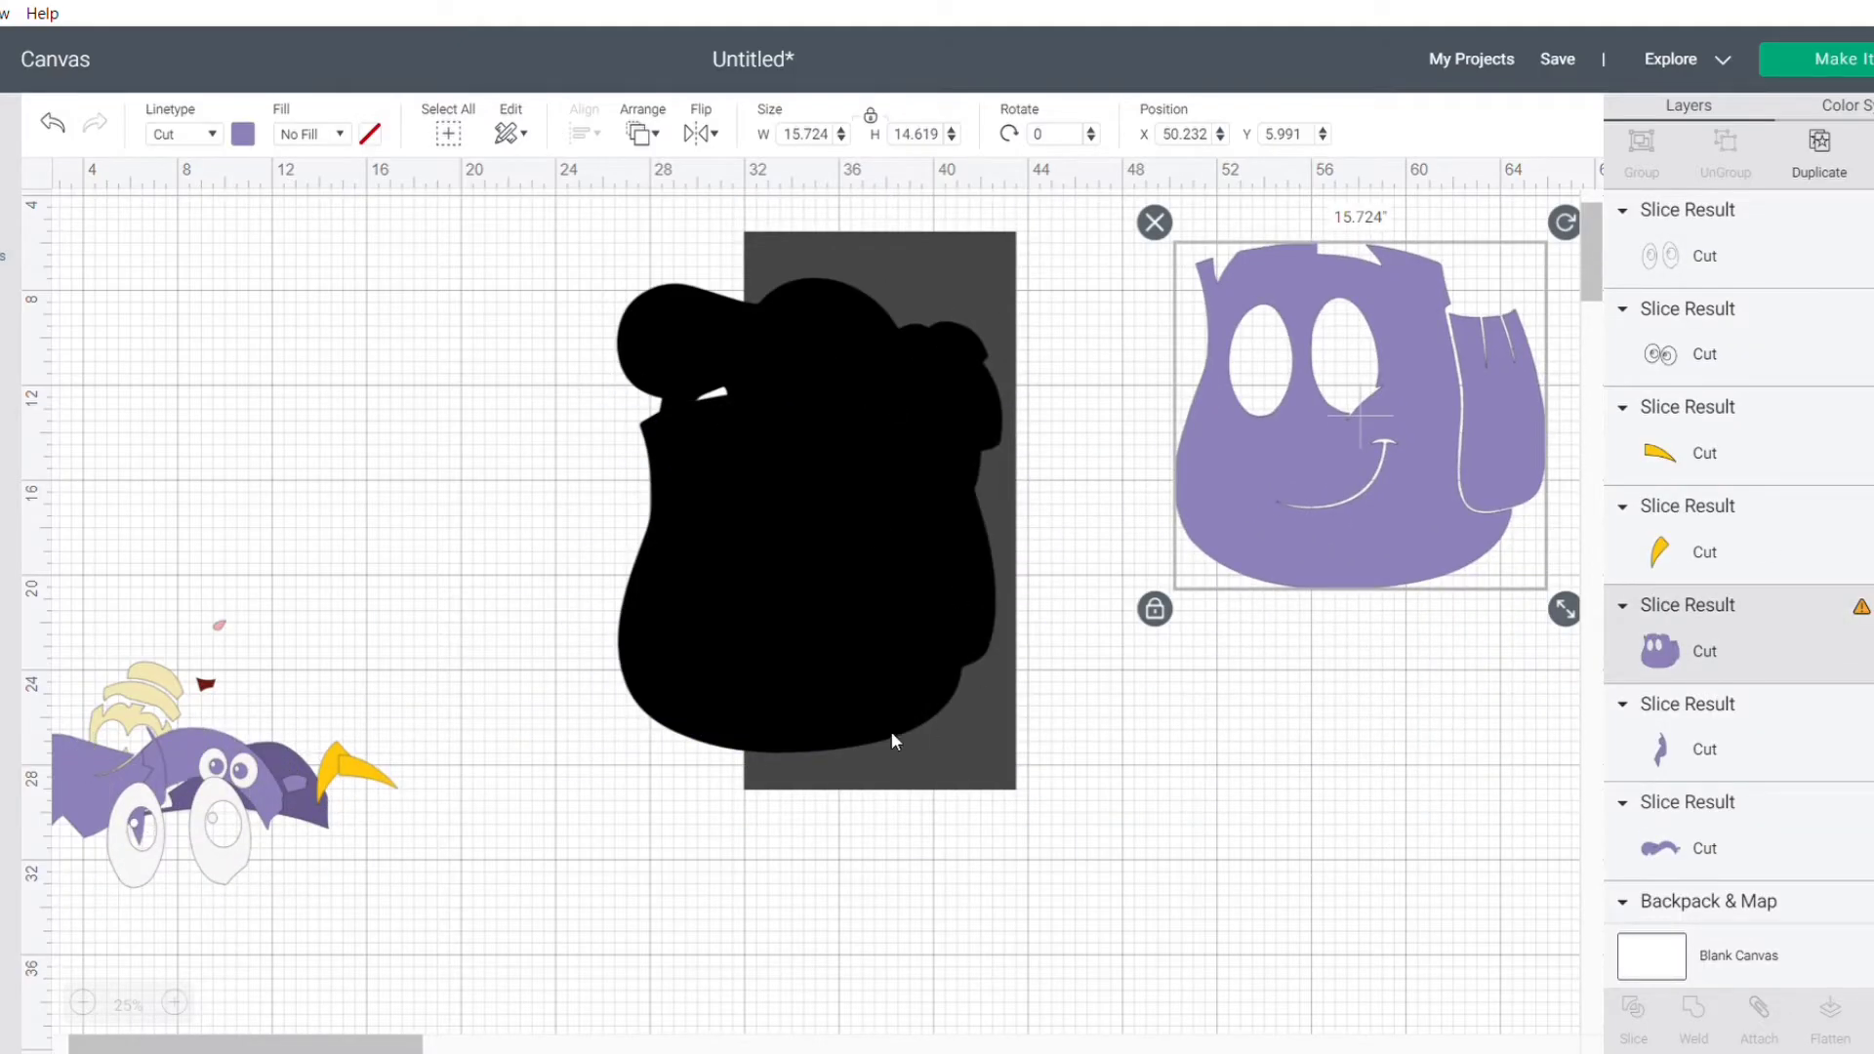
# Step: Slice the black silhouette with the rectangle and pull the two resulting black pieces away from the gray leftovers
pyautogui.click(968, 238)
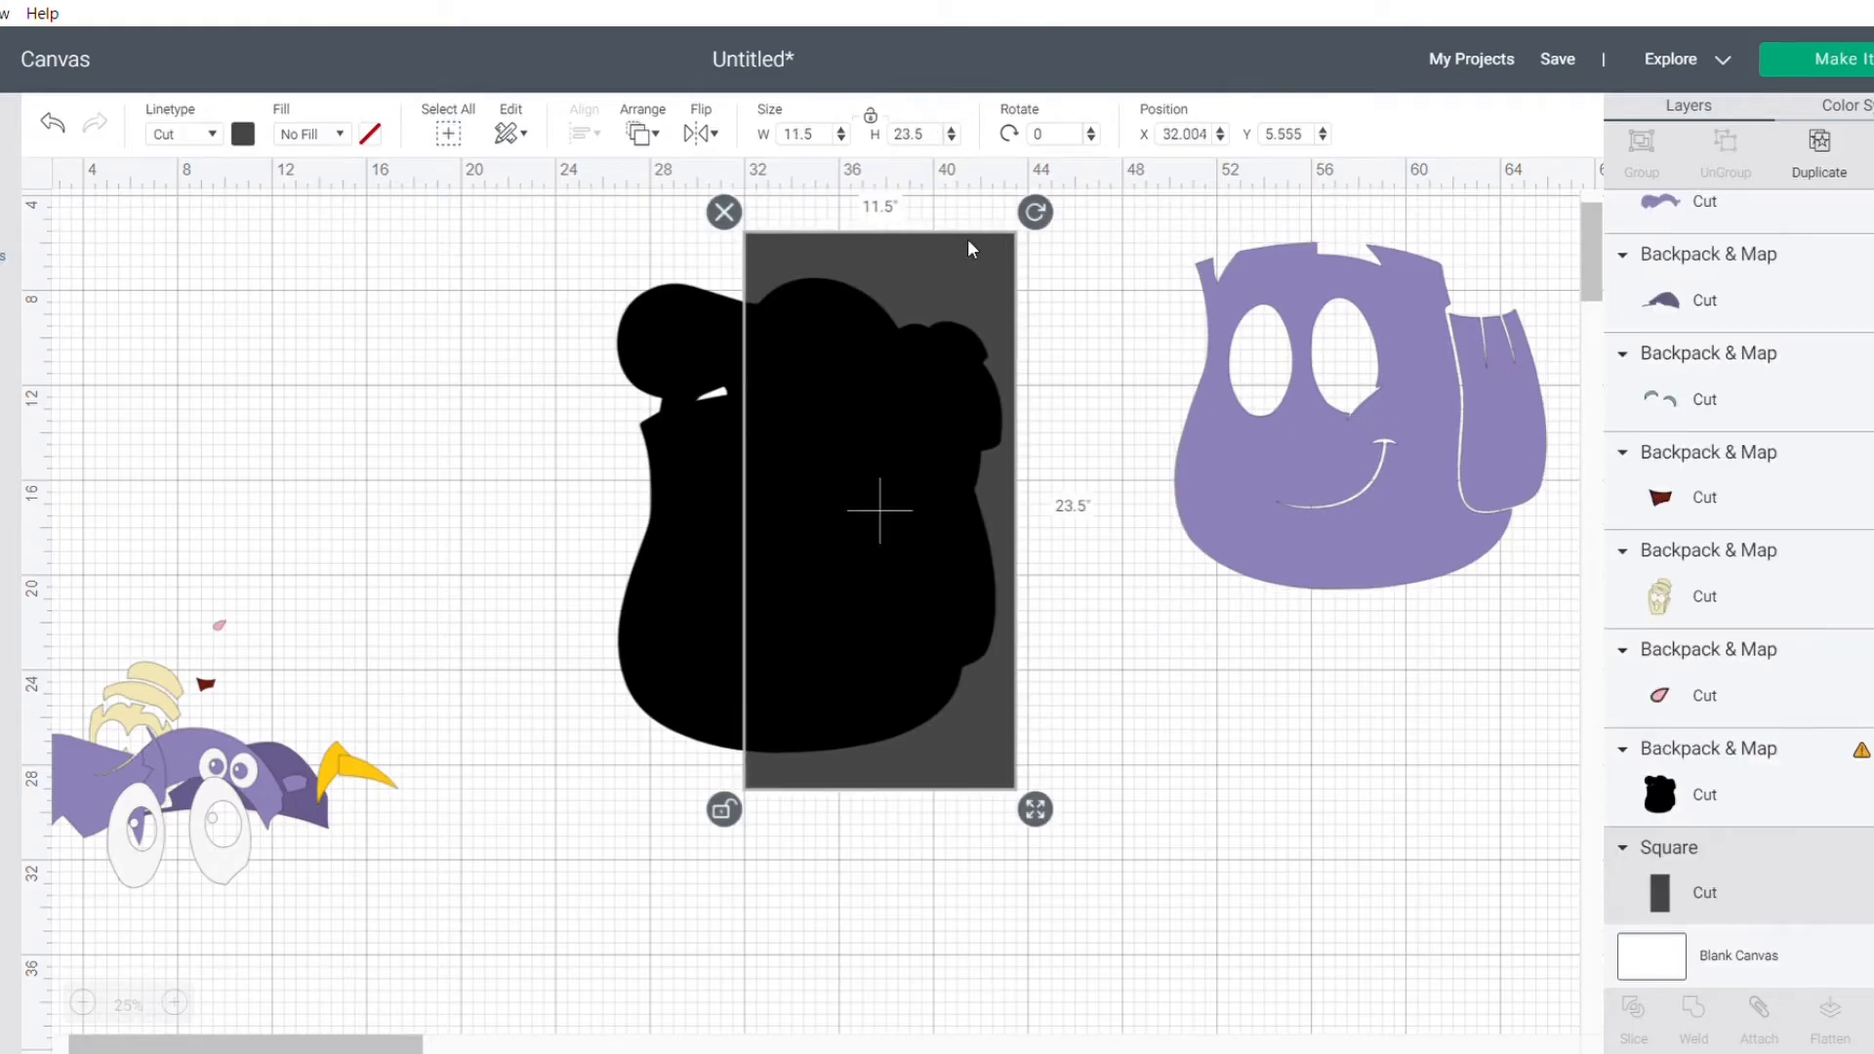
pyautogui.keyDown('shift'); pyautogui.click(638, 596); pyautogui.keyUp('shift')
pyautogui.click(1634, 1015)
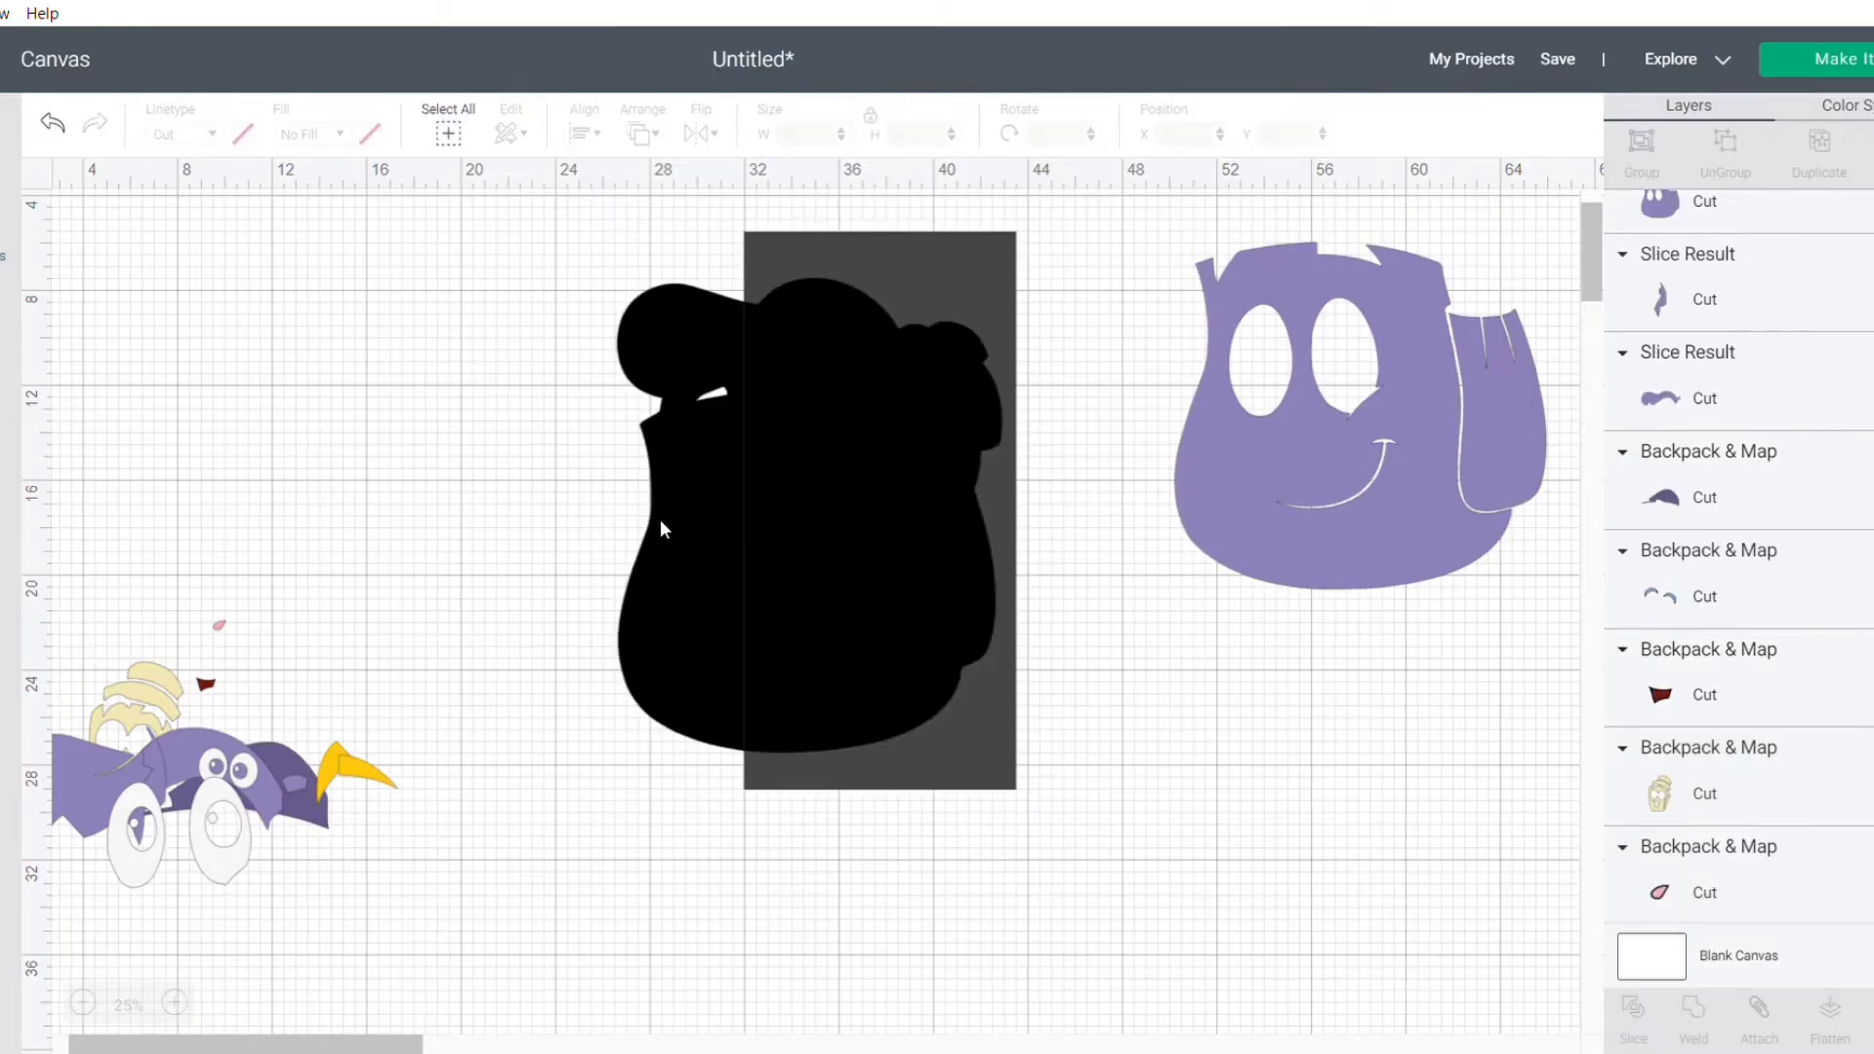
pyautogui.moveTo(659, 520); pyautogui.dragTo(478, 601)
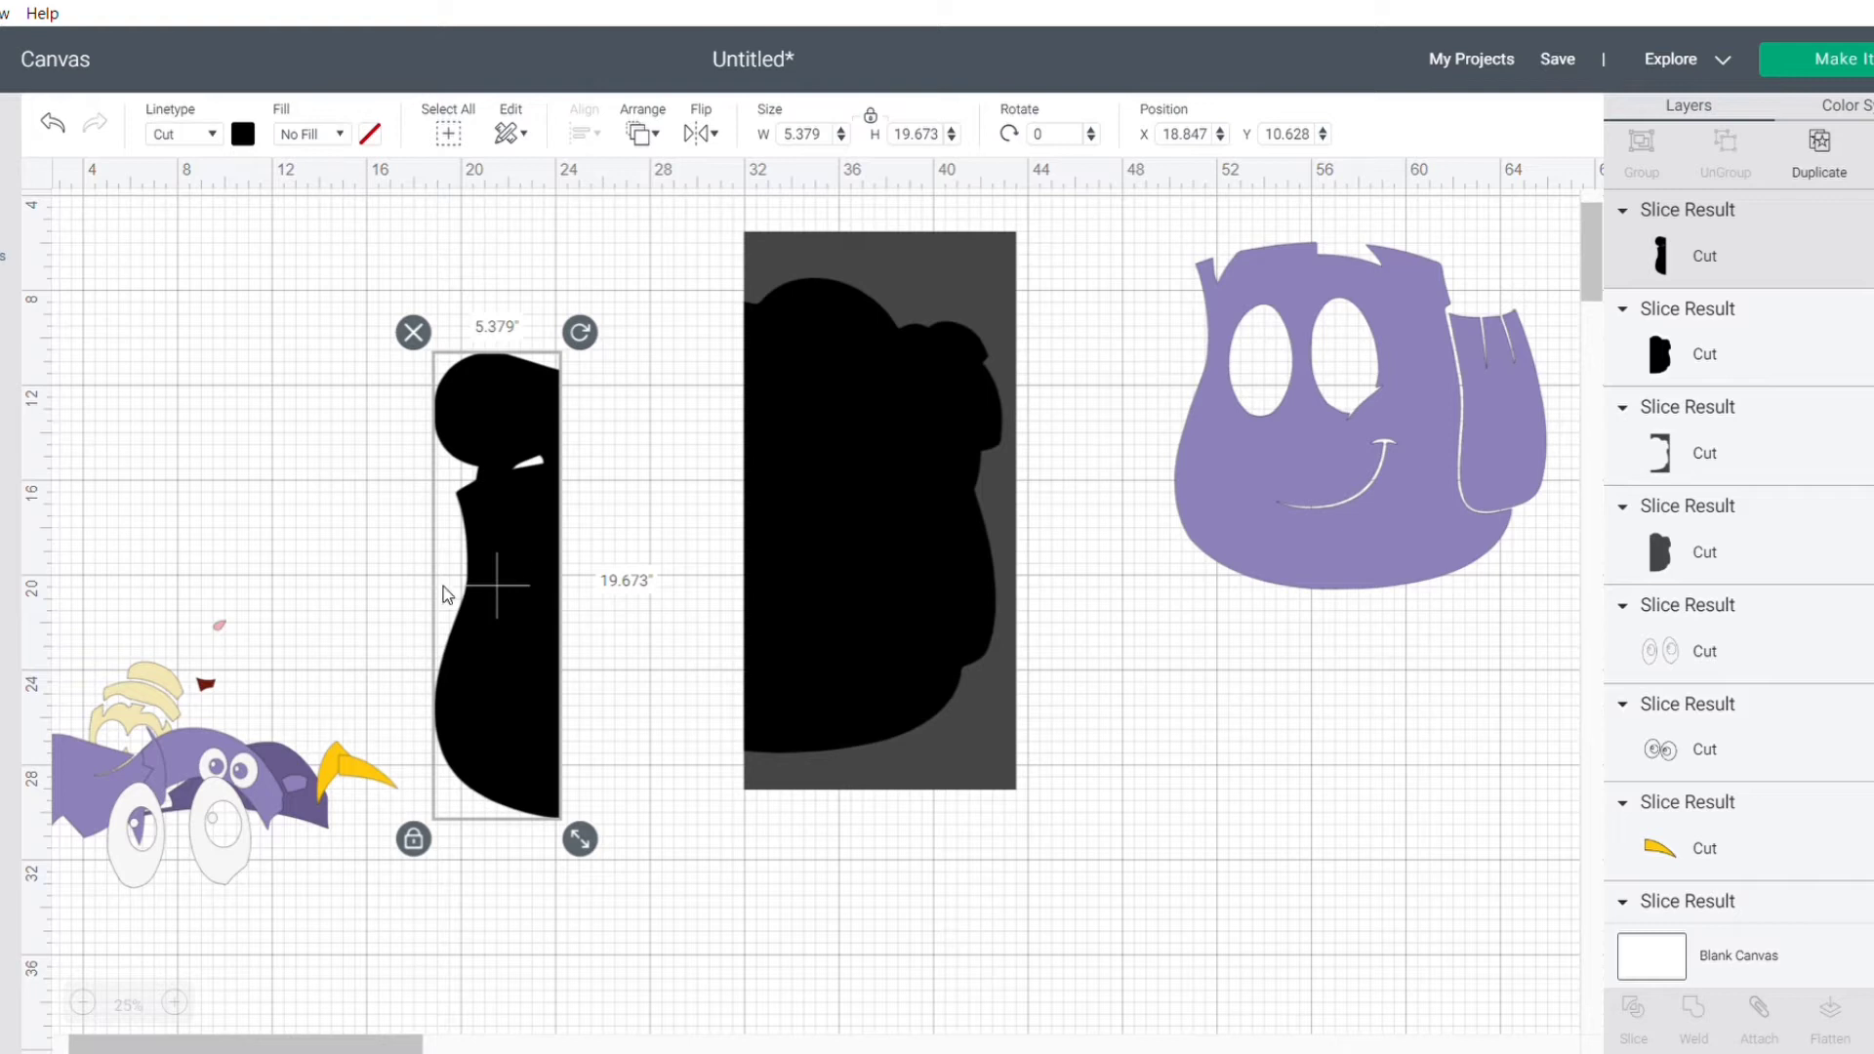
pyautogui.moveTo(939, 532); pyautogui.dragTo(1164, 811)
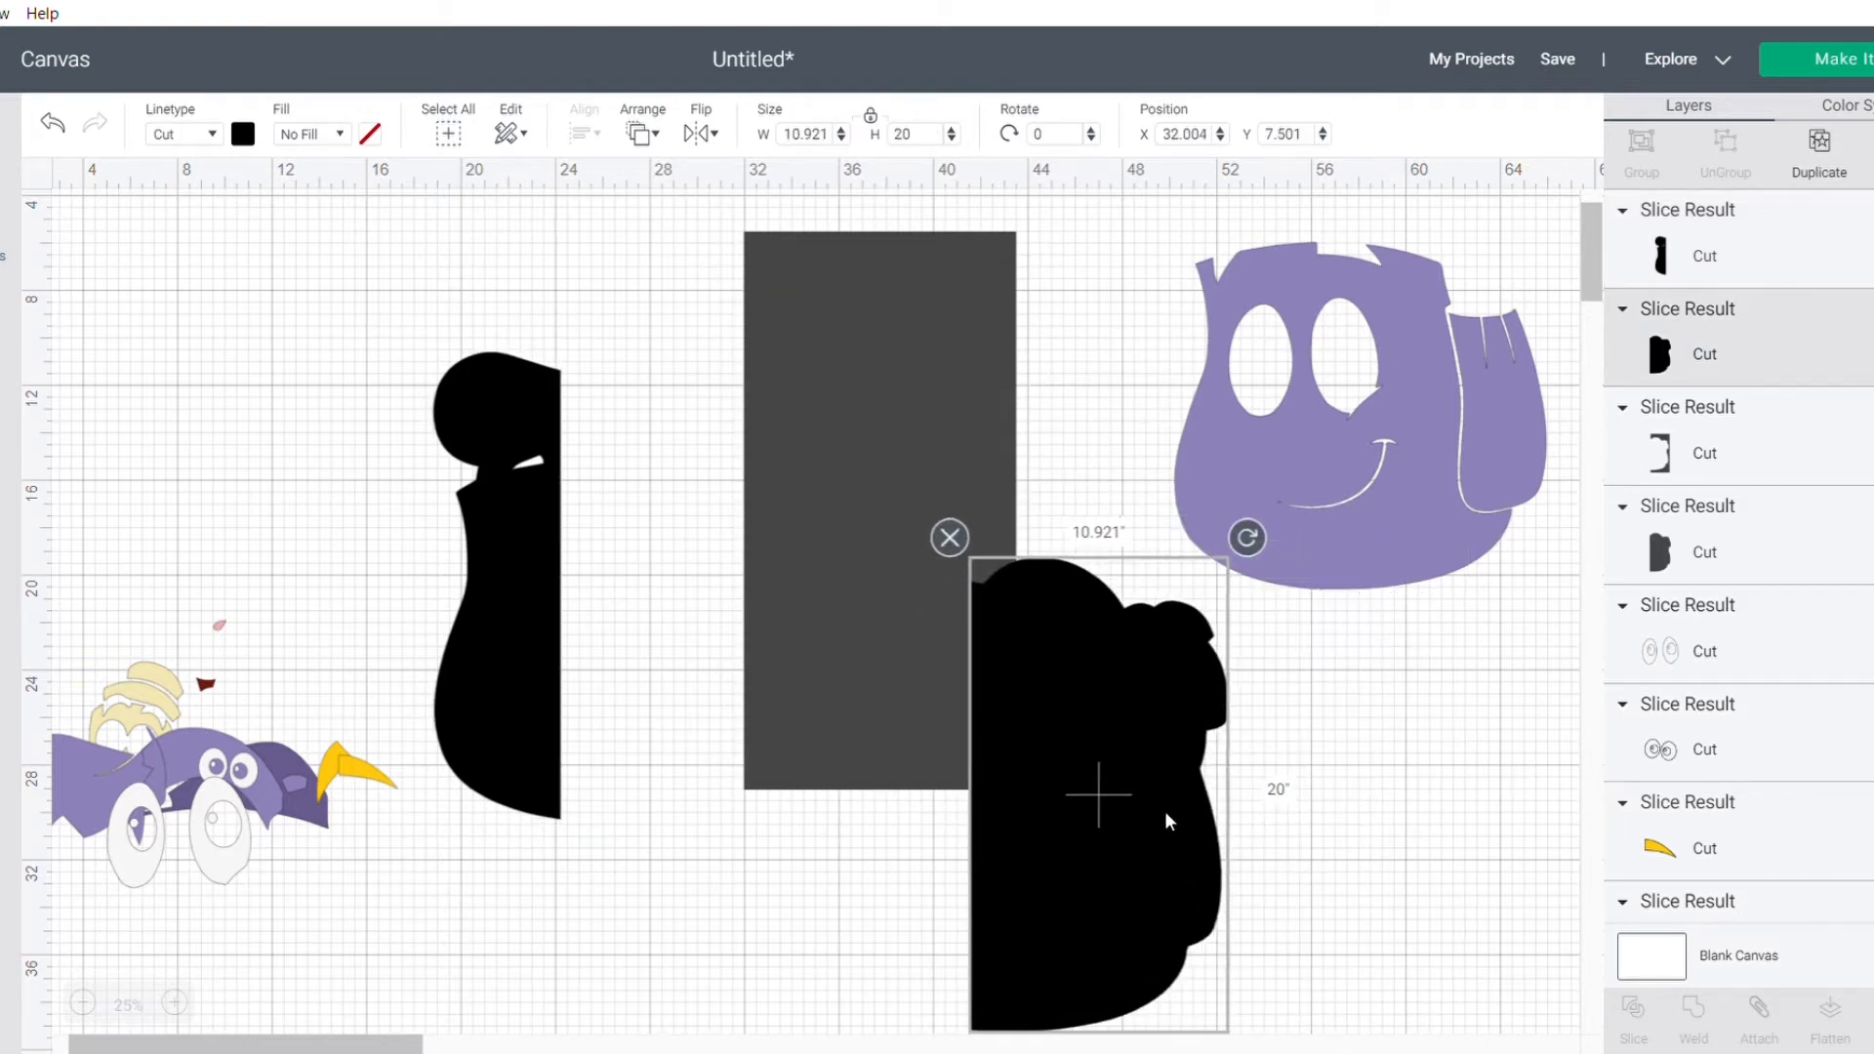
# Step: Delete the gray slice leftovers and move the wider black piece beside the narrow one
pyautogui.click(818, 281)
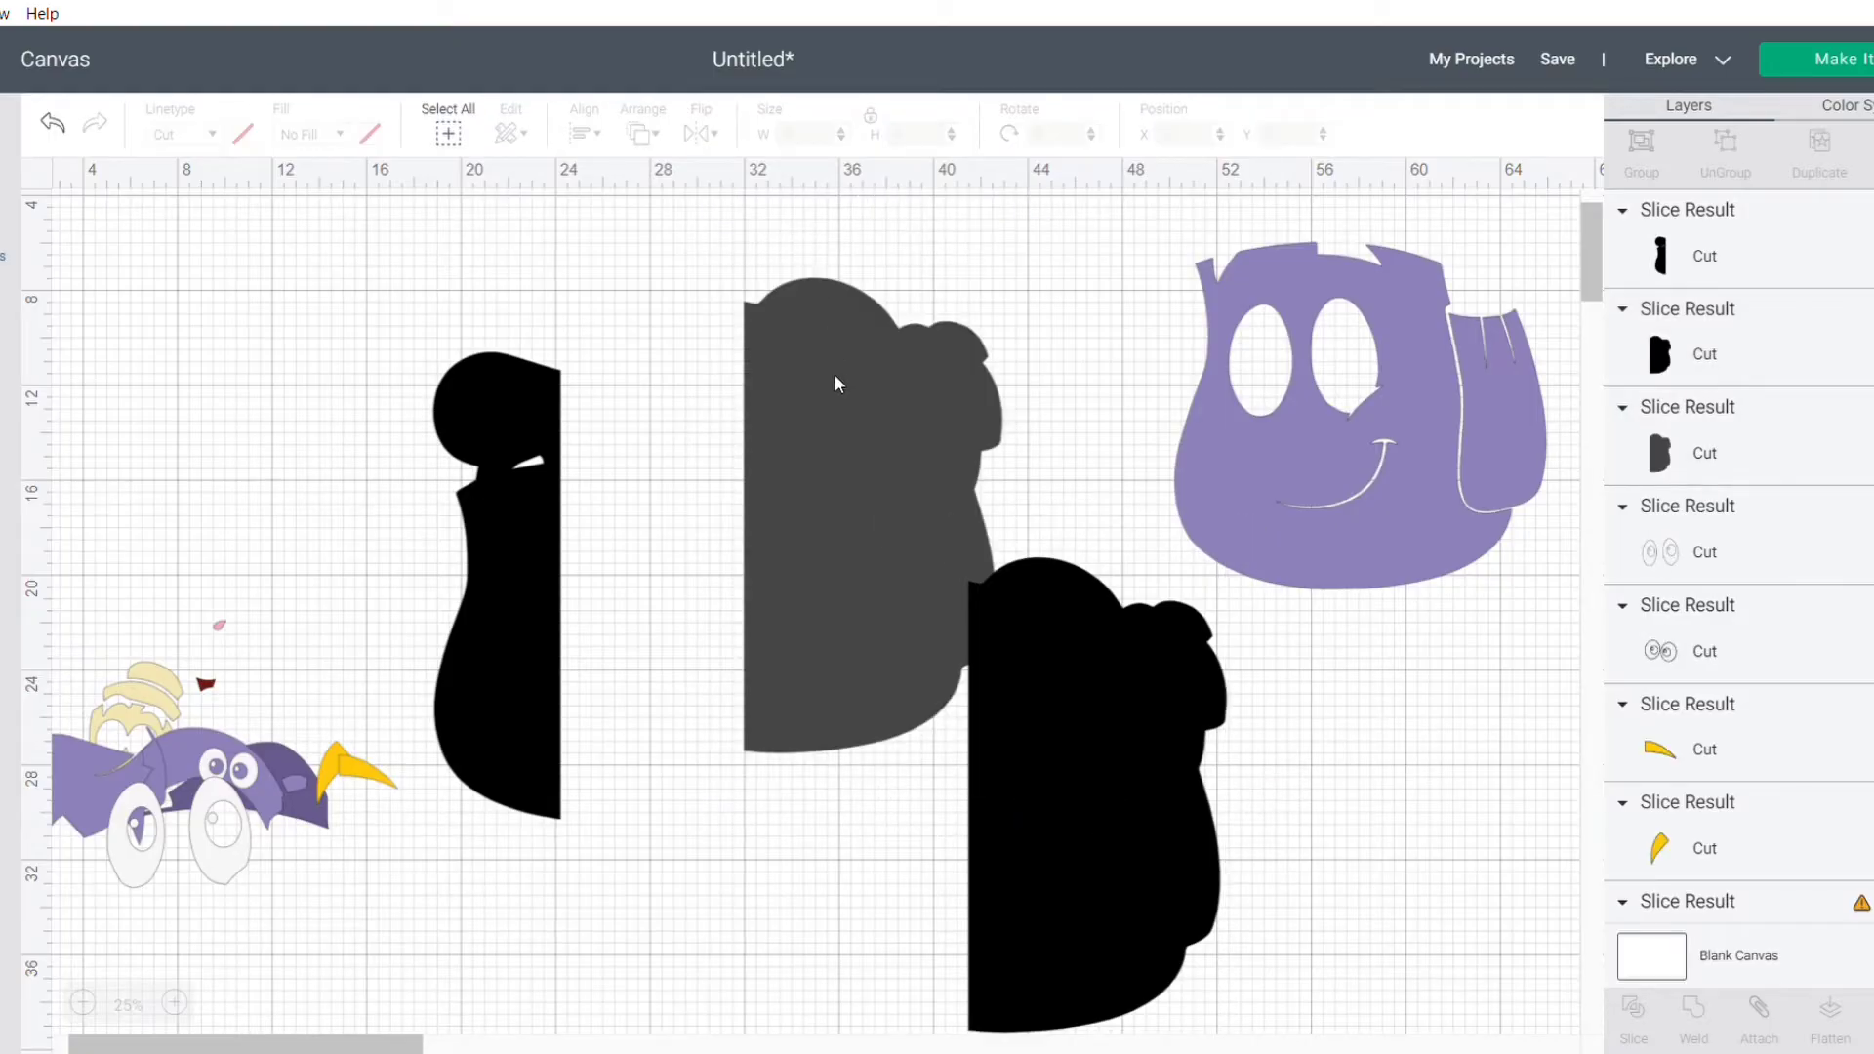
pyautogui.click(834, 373)
pyautogui.press('Delete')
pyautogui.click(1136, 673)
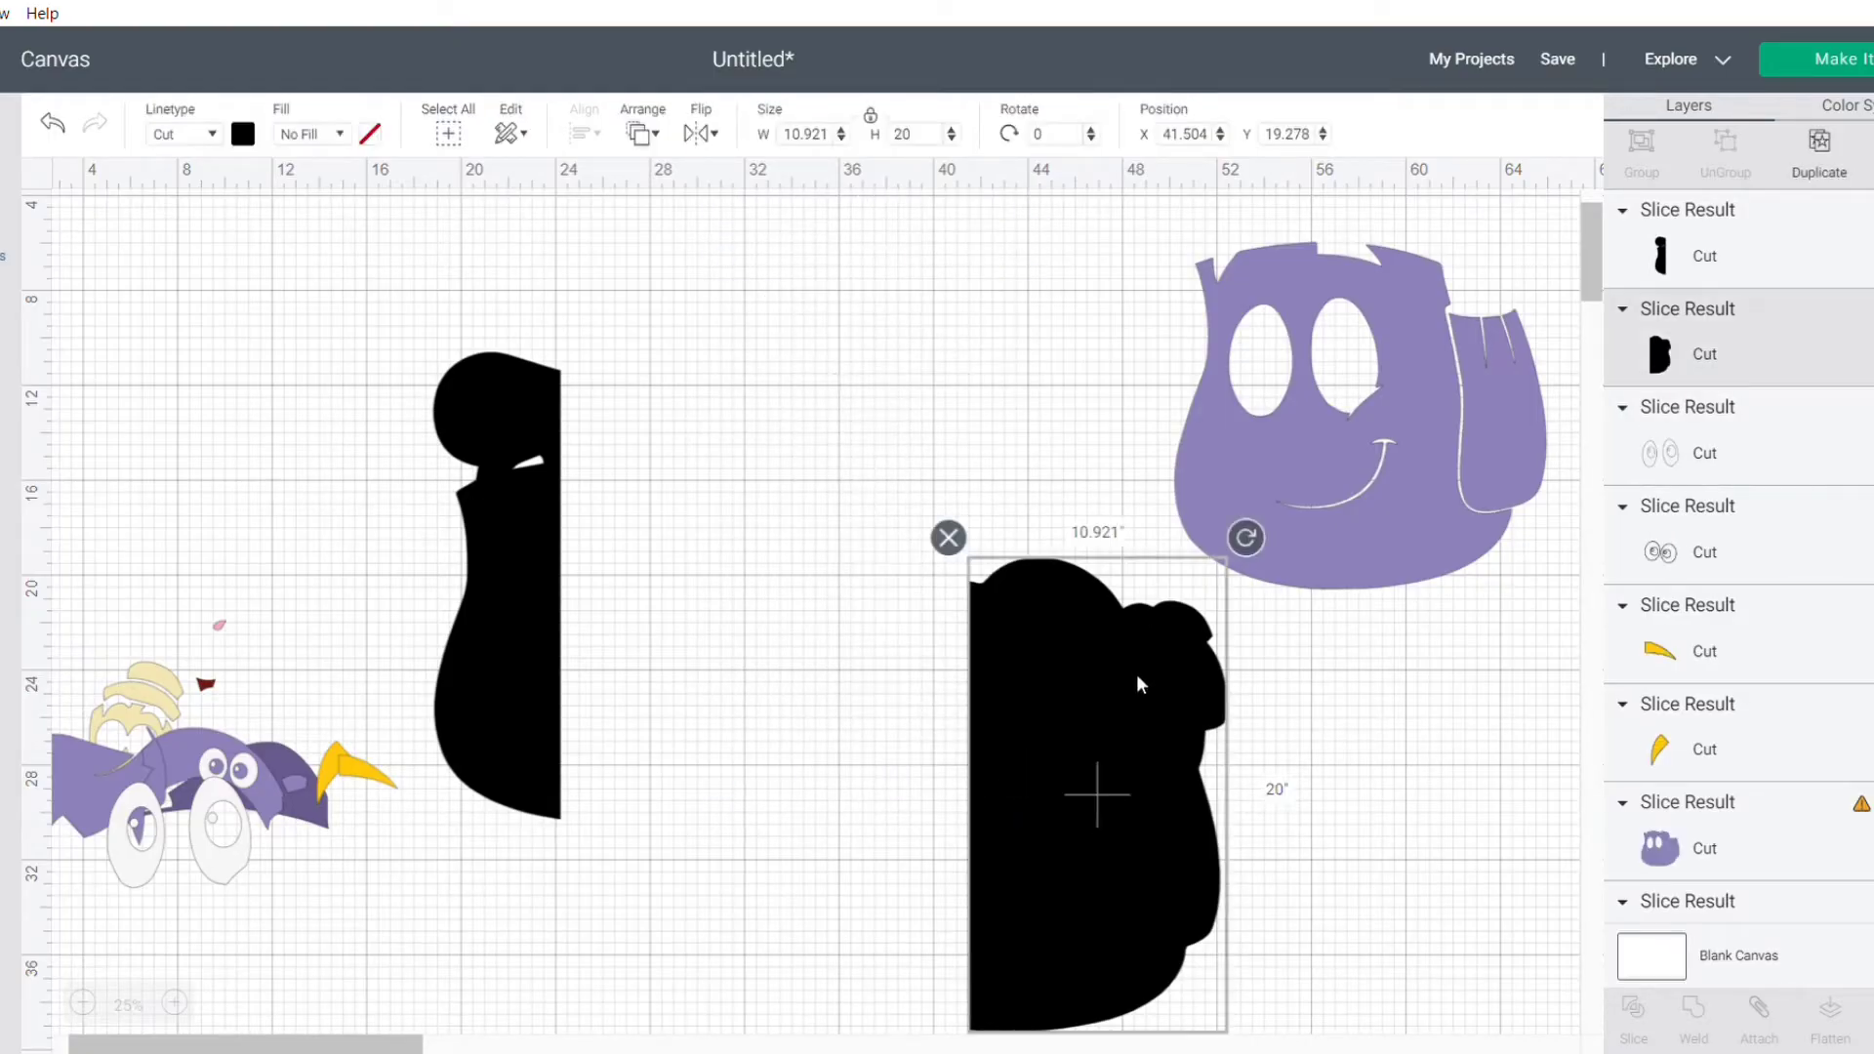
pyautogui.moveTo(1136, 673); pyautogui.dragTo(791, 388)
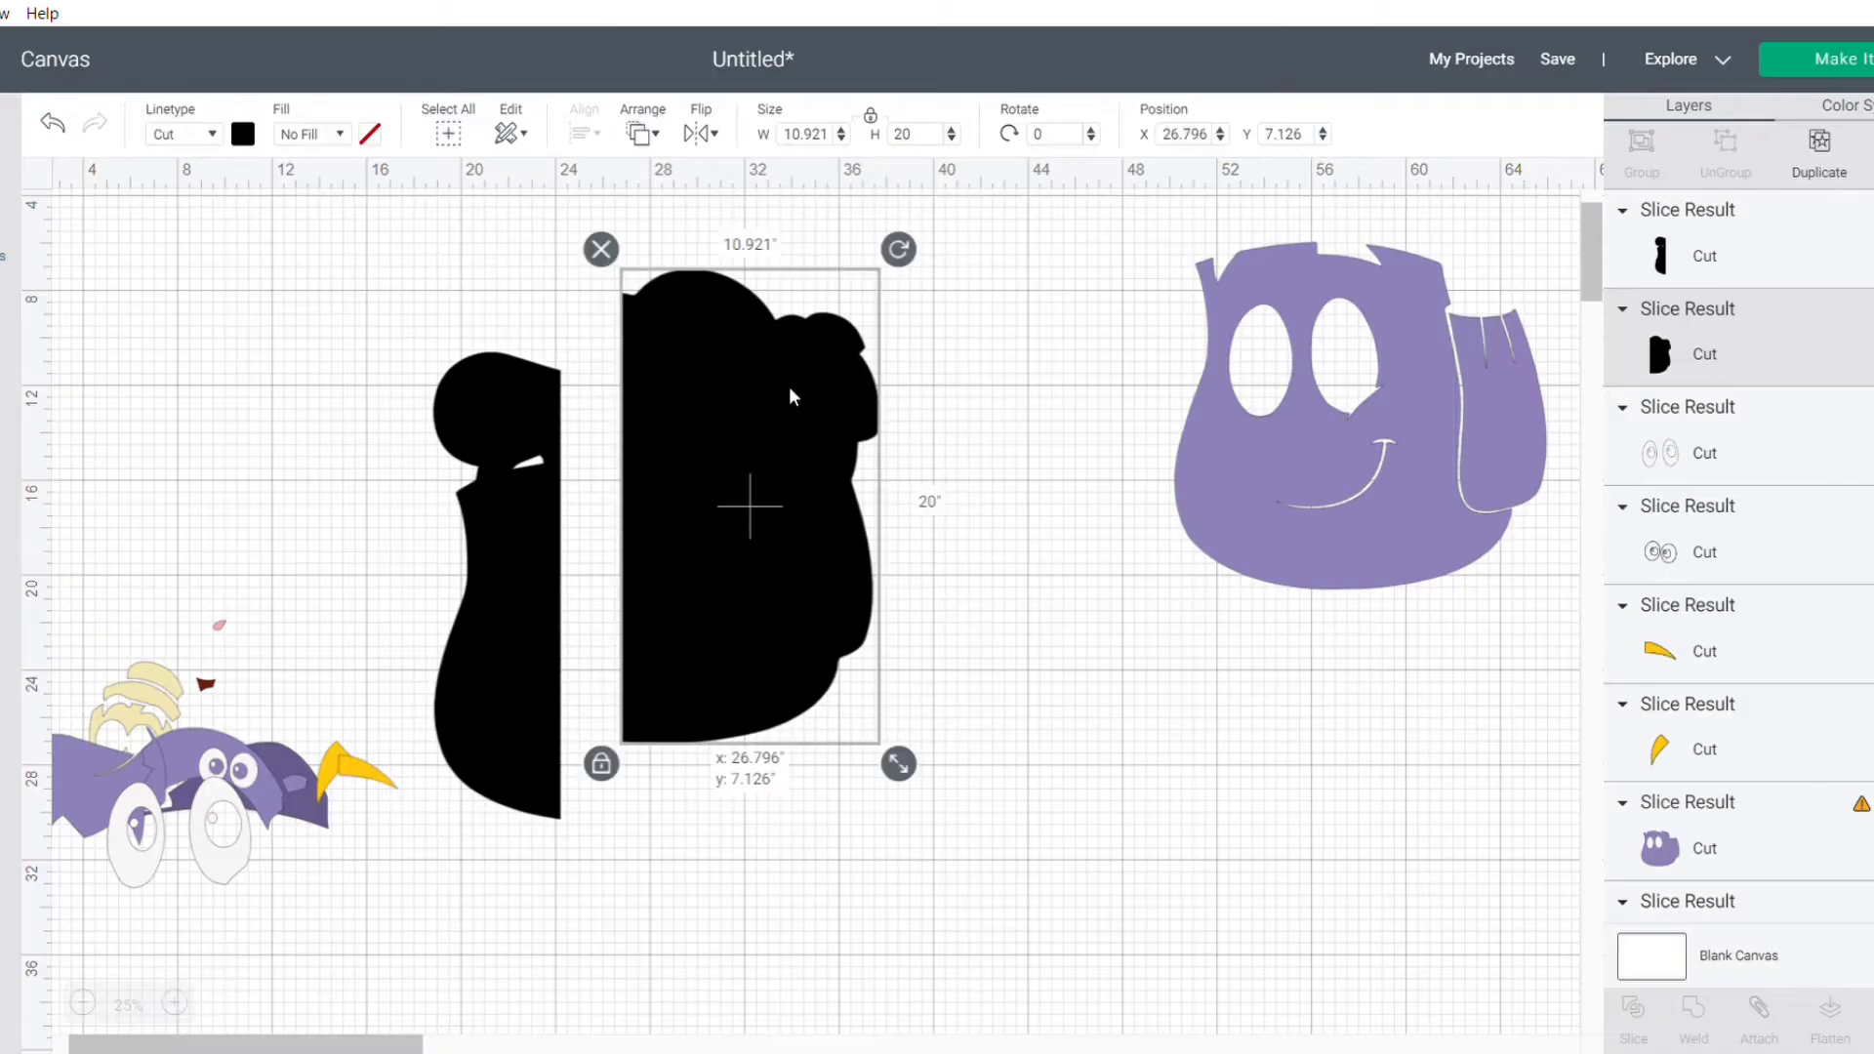
# Step: Place the purple face layer beside the black pieces and add a new square shape
pyautogui.moveTo(1385, 402); pyautogui.dragTo(1168, 535)
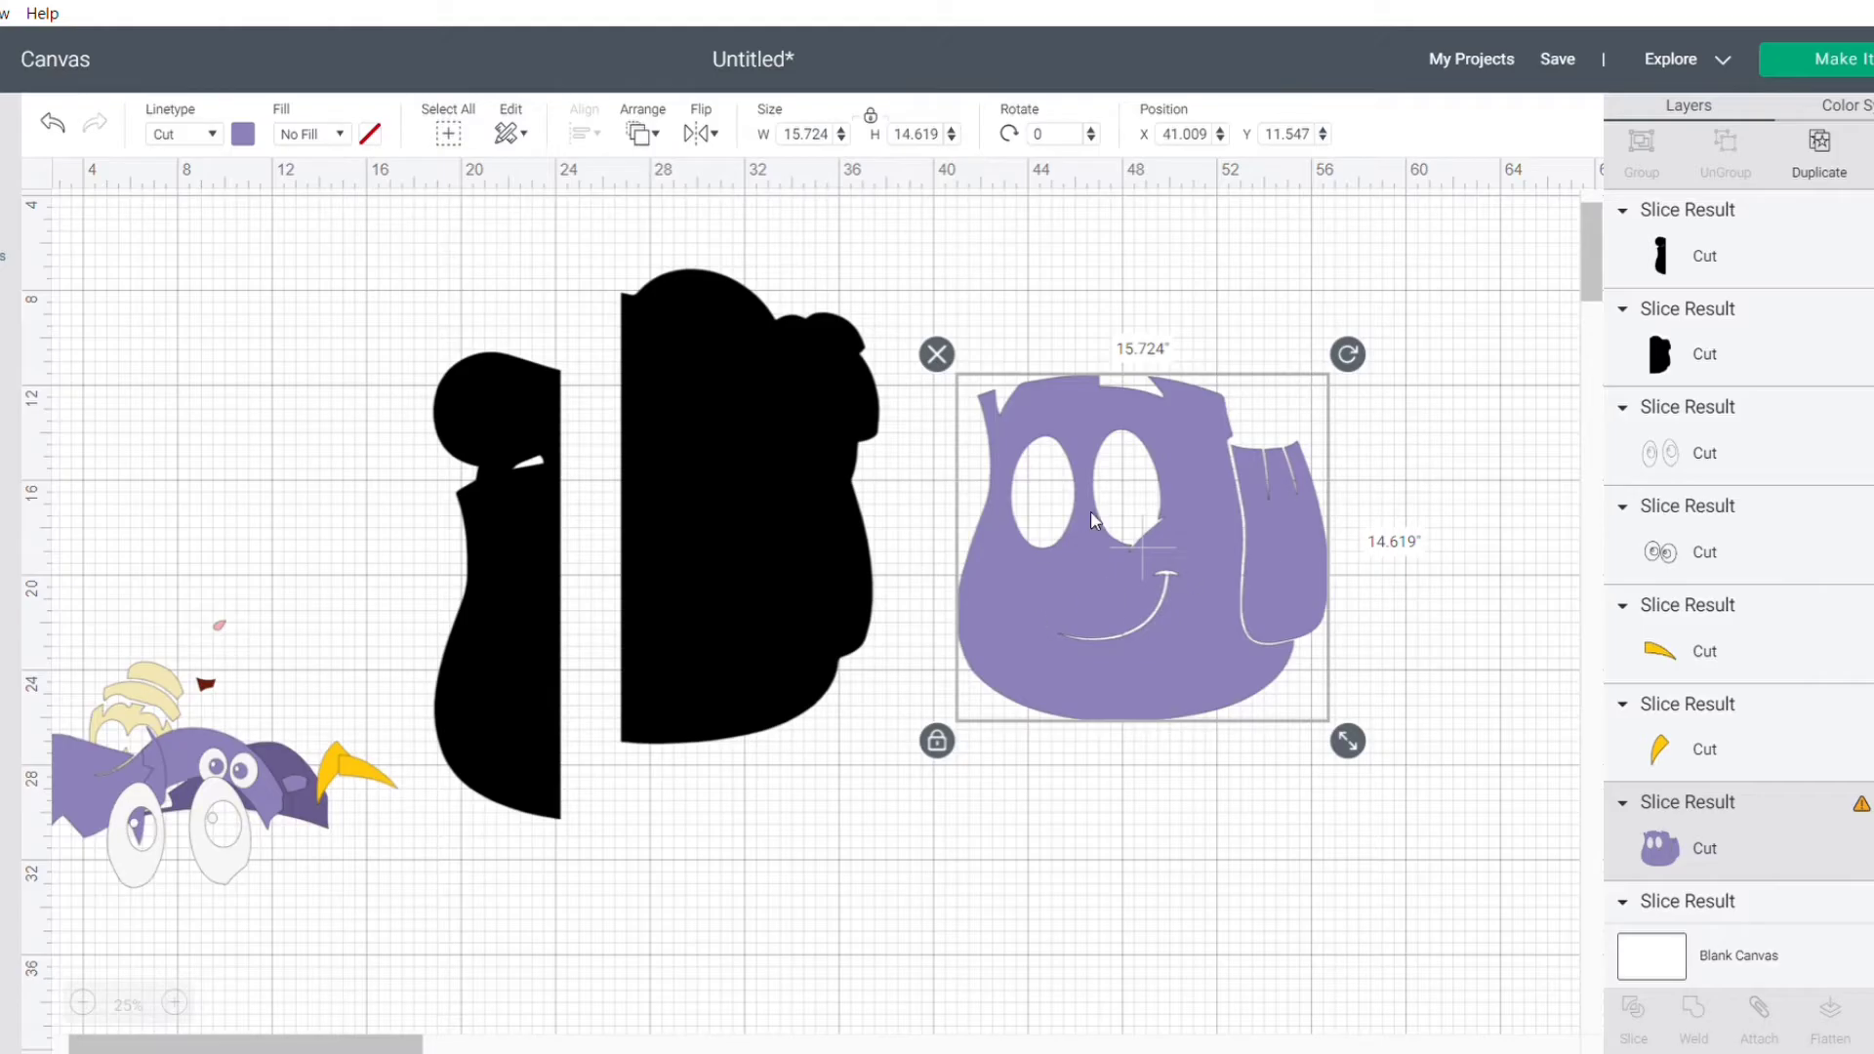
pyautogui.moveTo(1175, 508); pyautogui.dragTo(1249, 437)
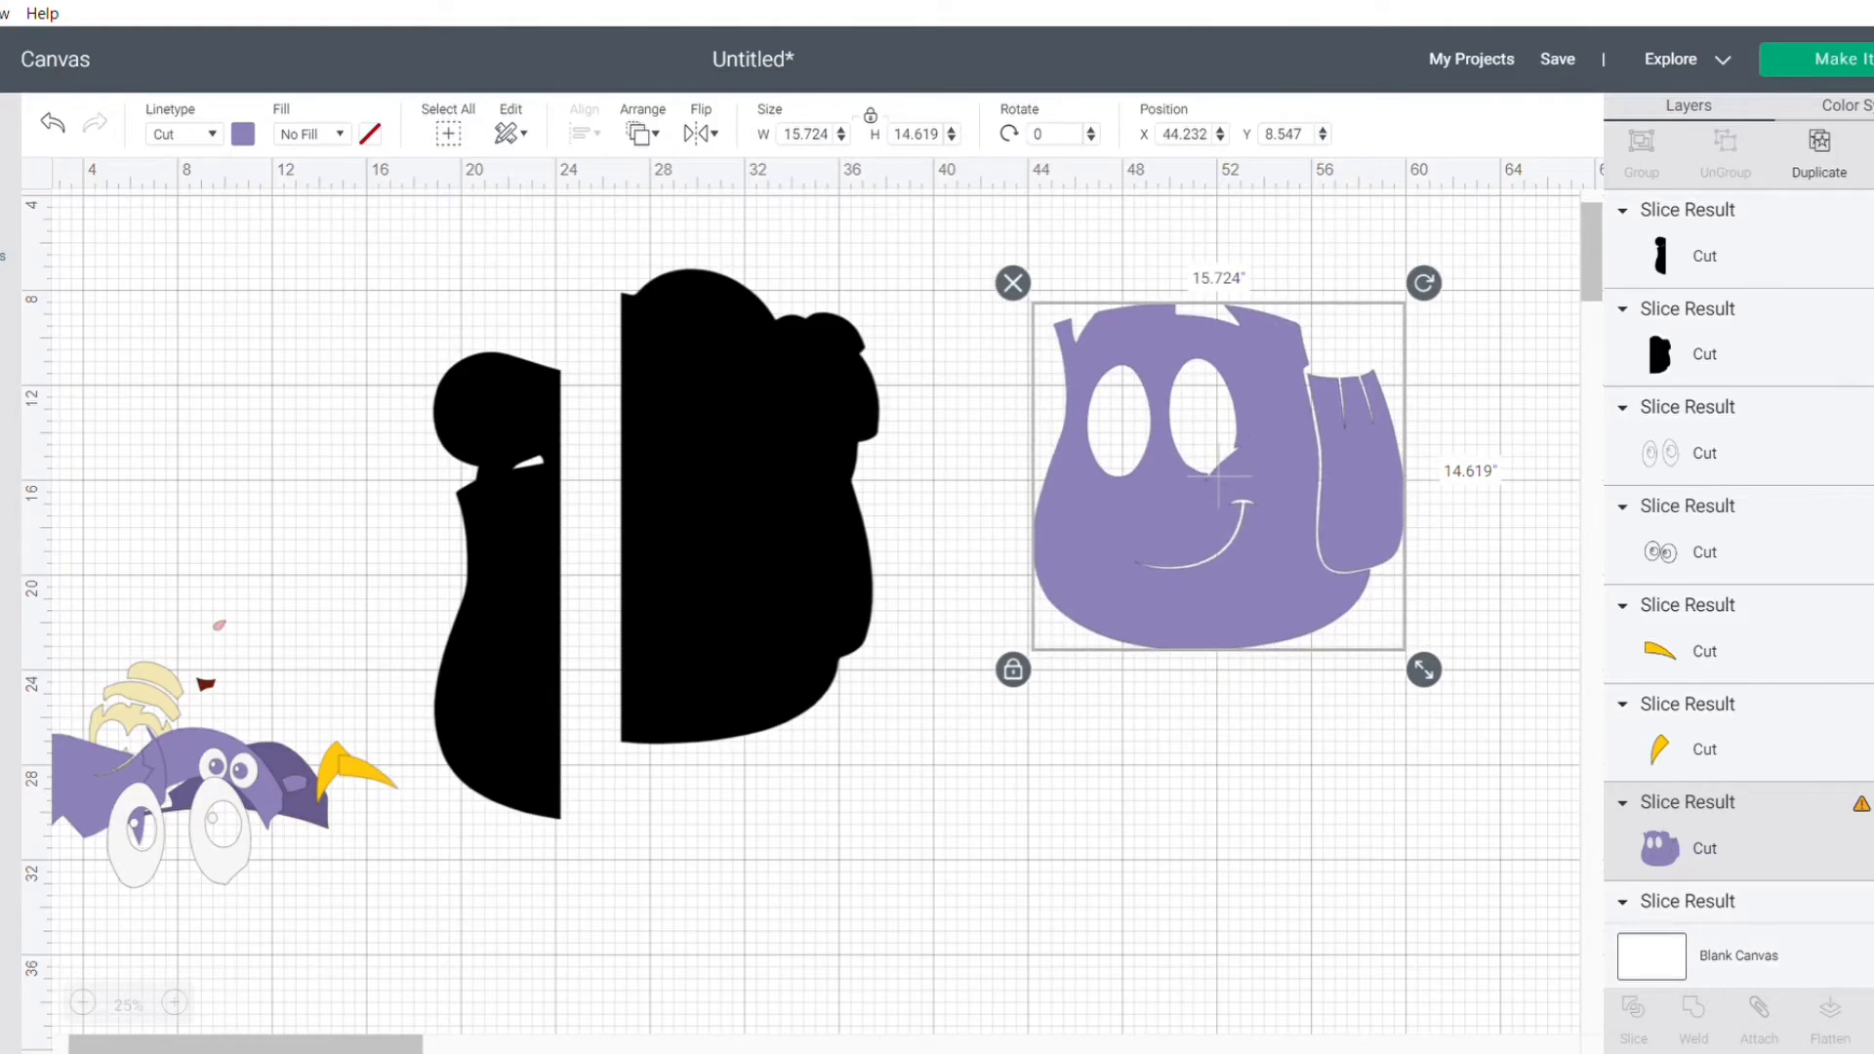
pyautogui.click(6, 599)
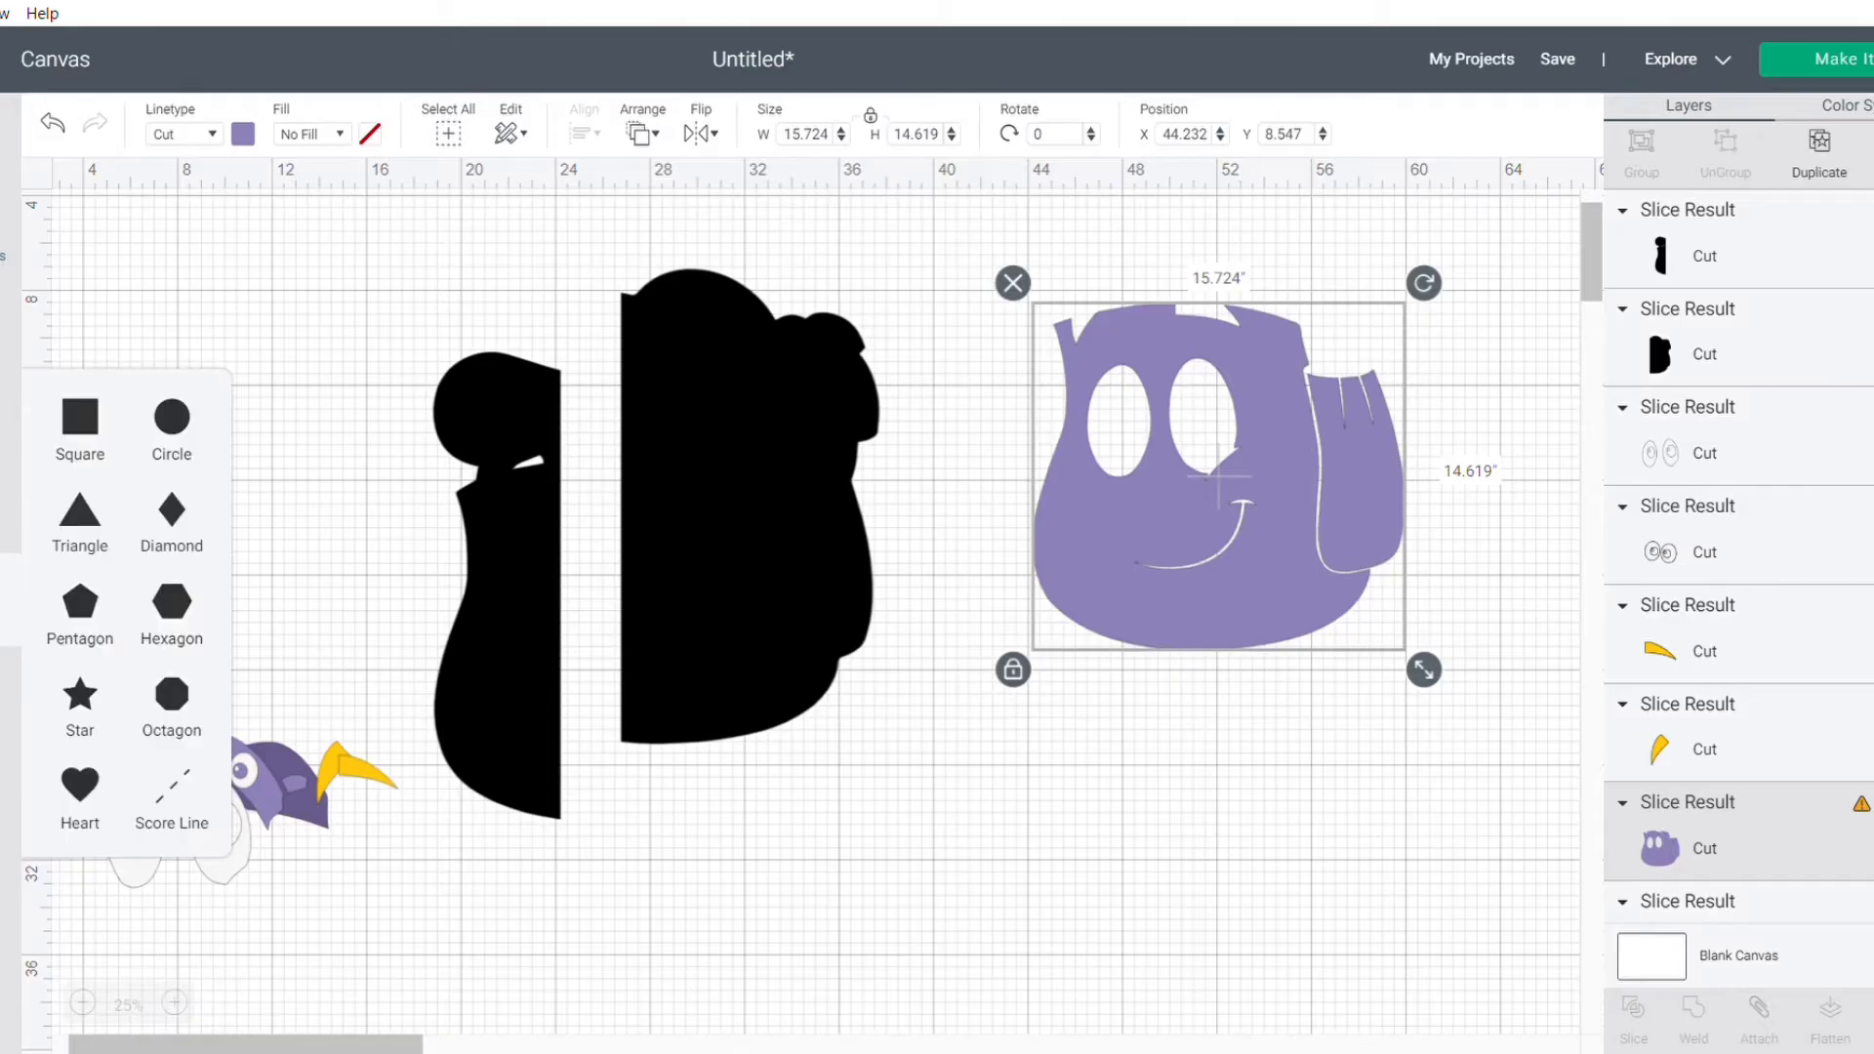
pyautogui.click(93, 417)
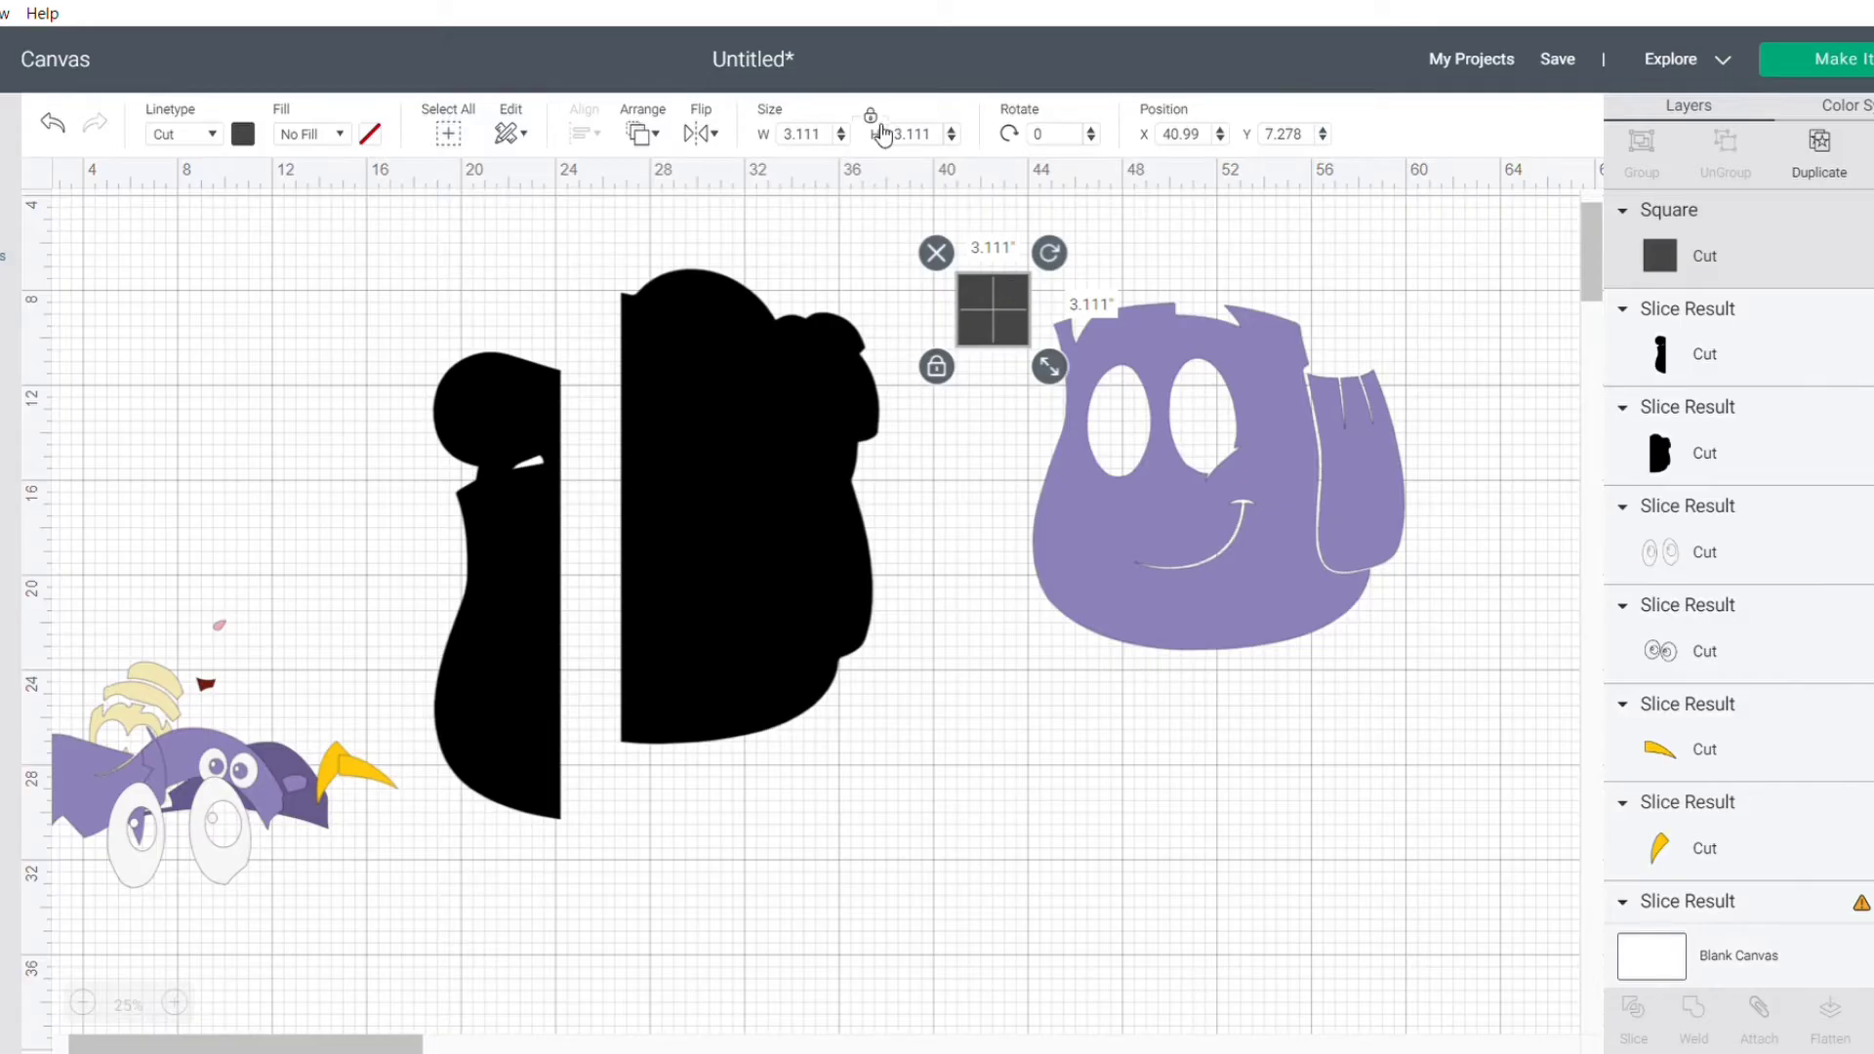
# Step: Set the square's width to 11.5 inches, unlock its proportions, and set its height to 23.5 inches
pyautogui.click(833, 140)
pyautogui.press('BackSpace')
pyautogui.press('BackSpace')
pyautogui.write('11.5')
pyautogui.press('Return')
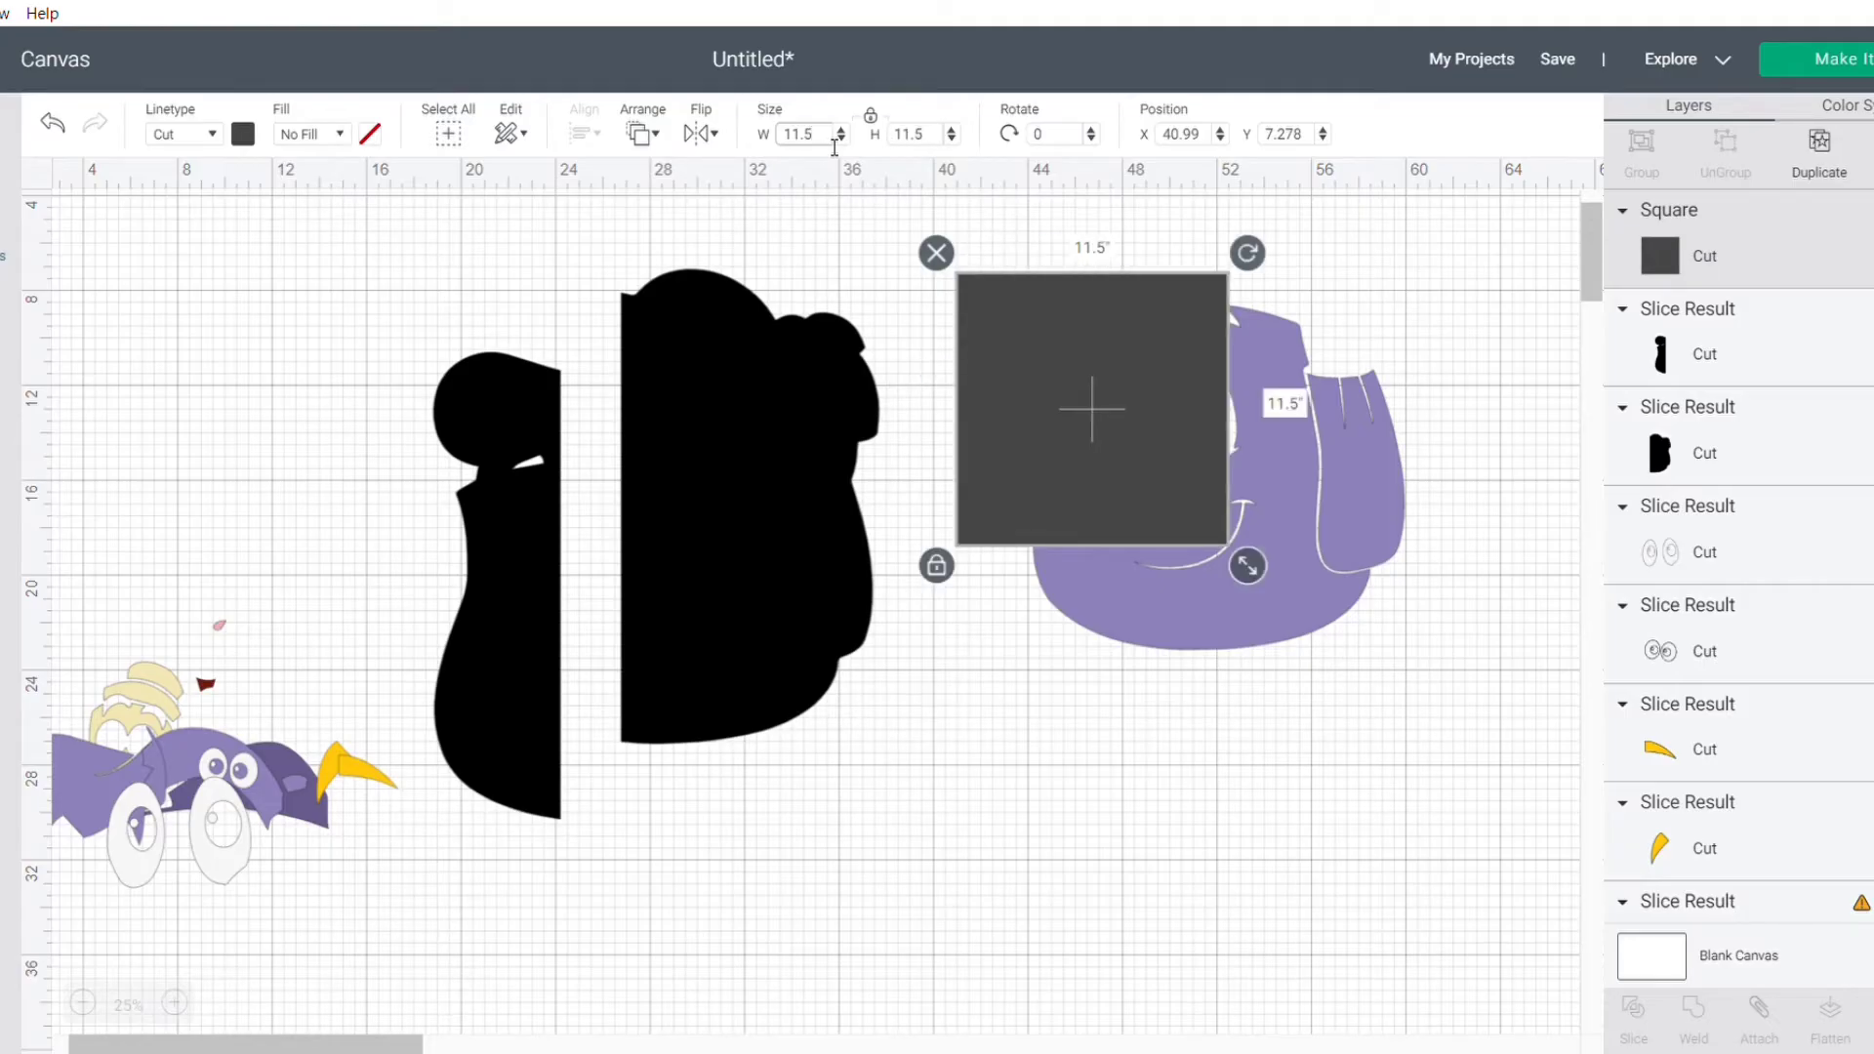
pyautogui.click(936, 565)
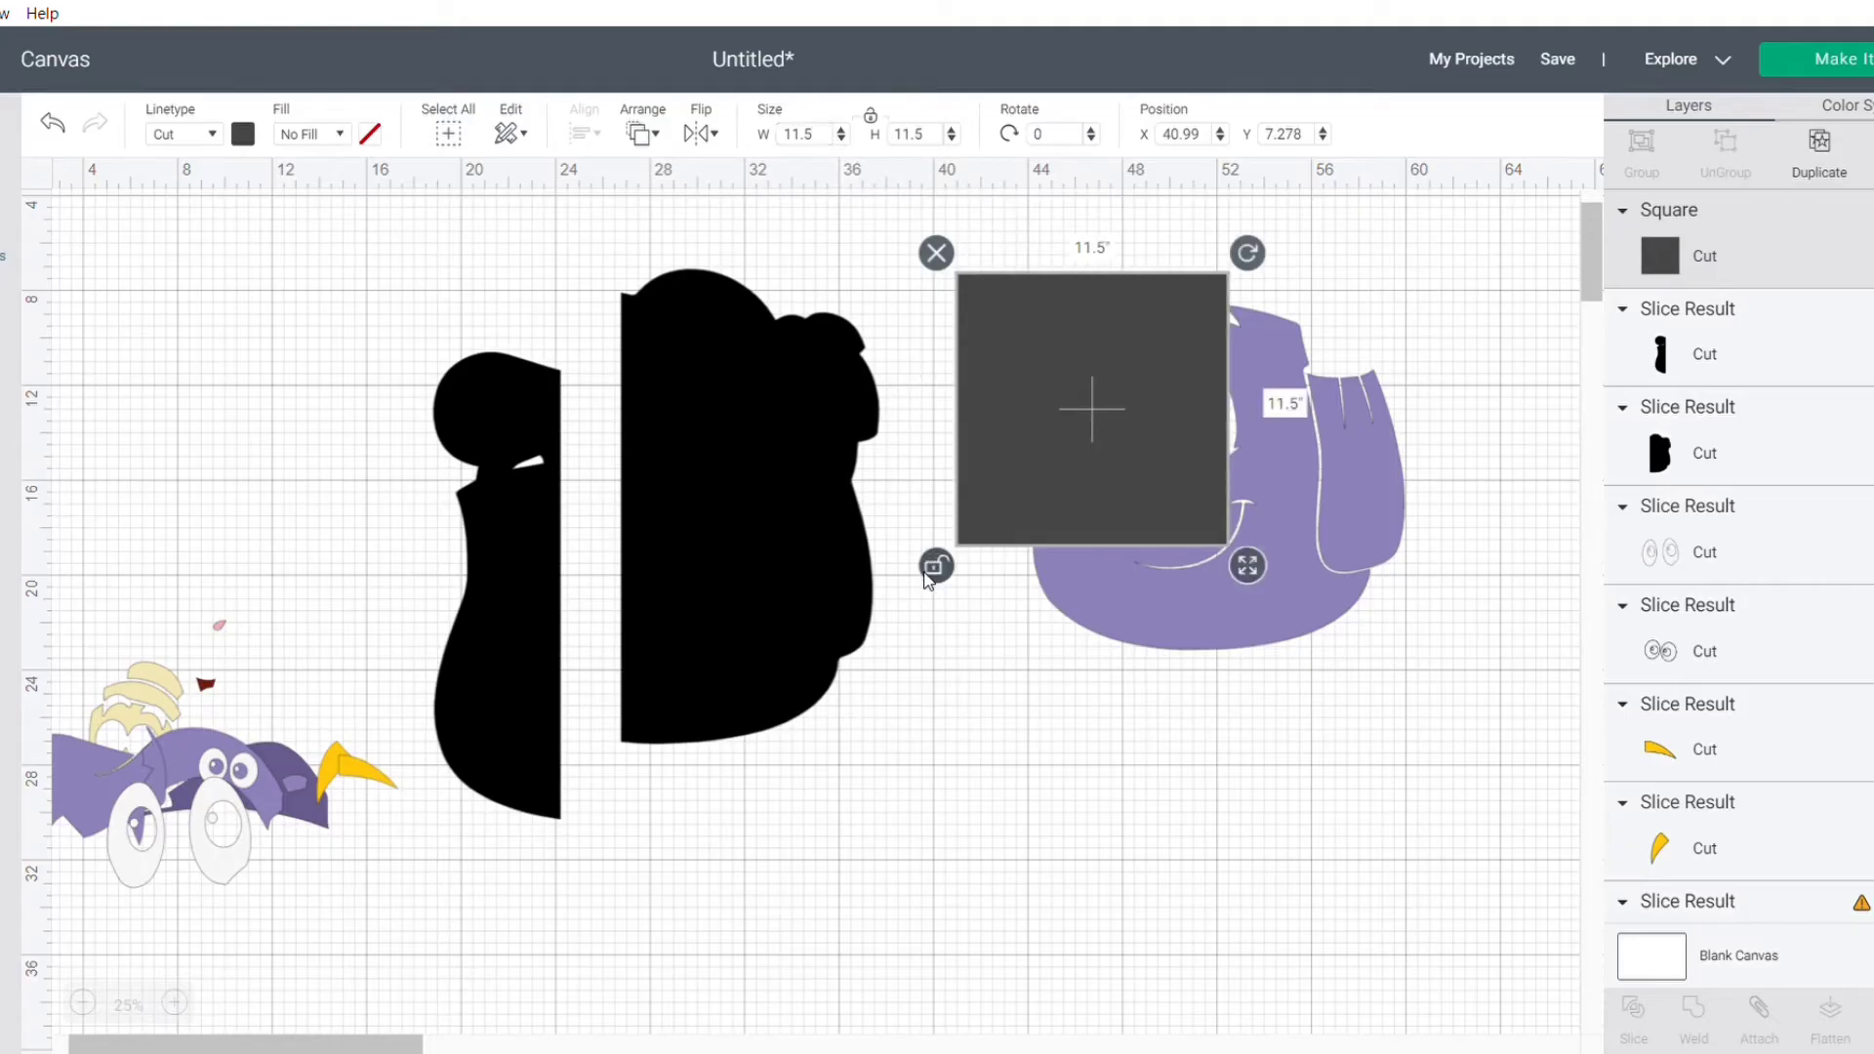
pyautogui.click(935, 145)
pyautogui.press('BackSpace')
pyautogui.press('BackSpace')
pyautogui.write('23.5')
pyautogui.press('Return')
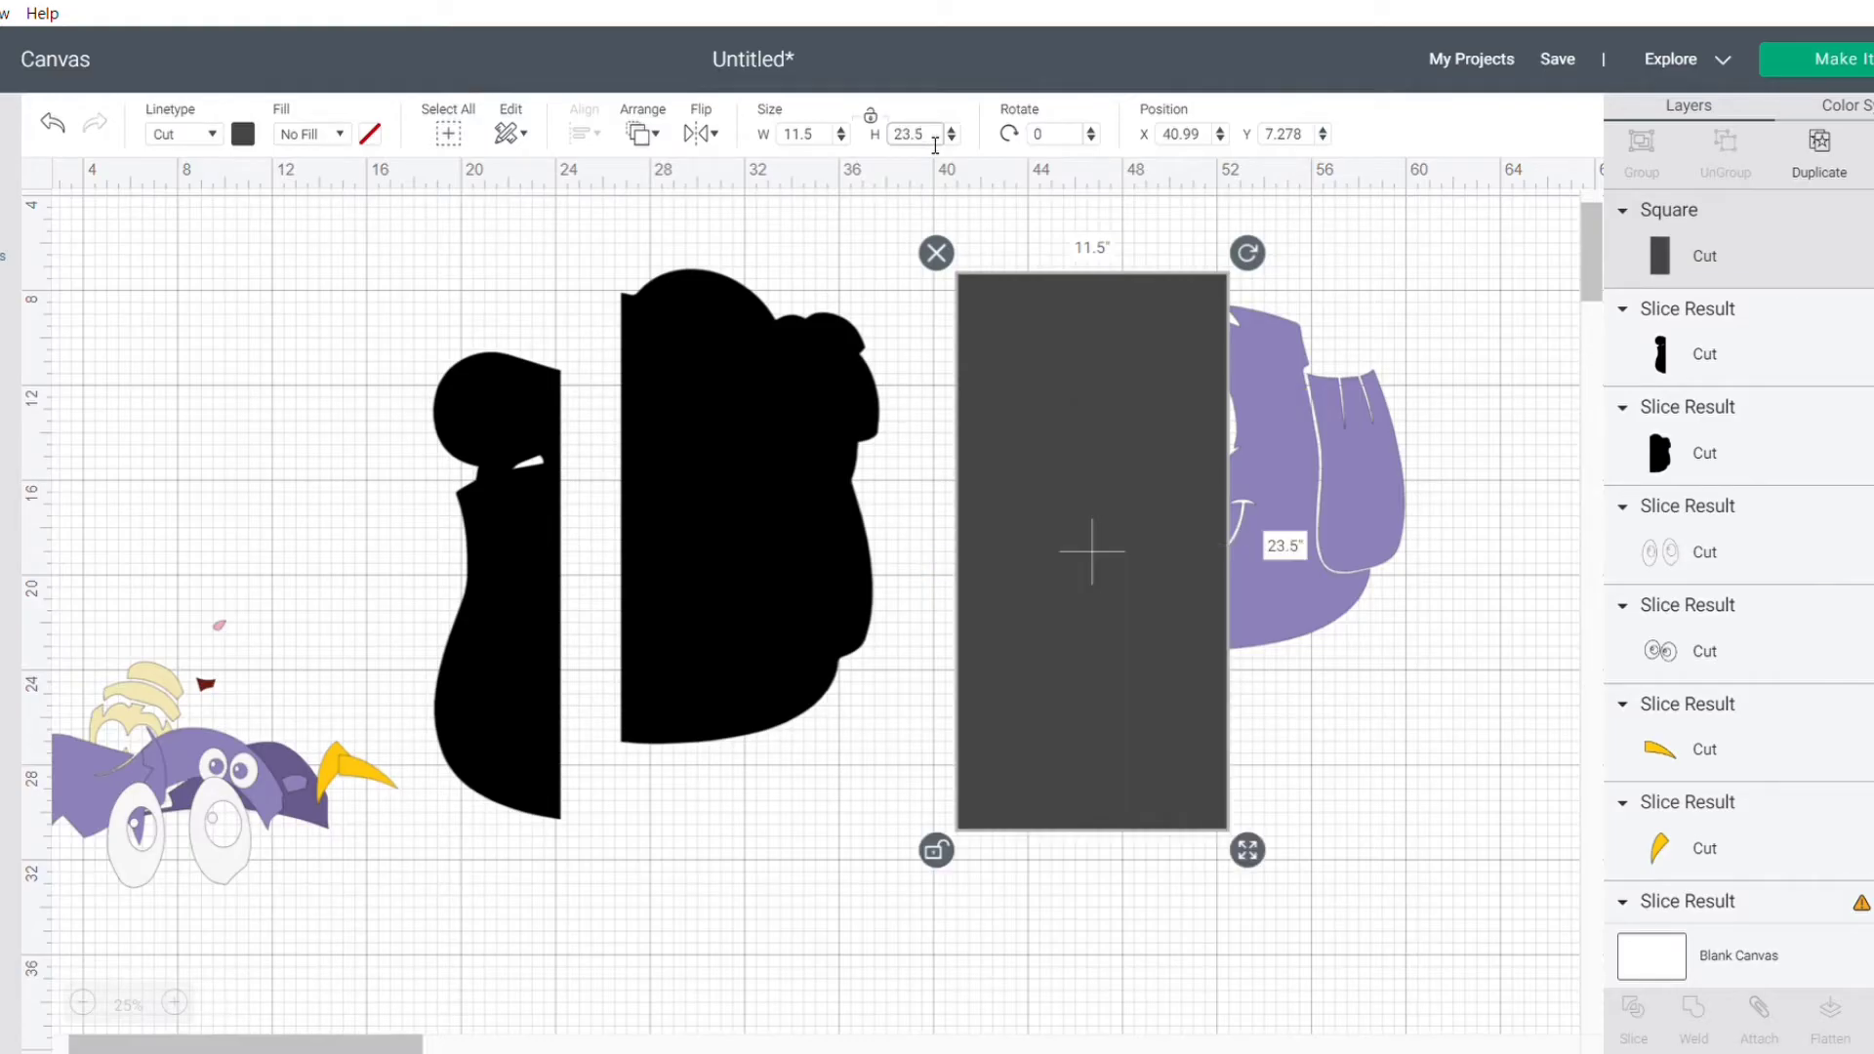
# Step: Lay the rectangle over the side-pocket half of the purple face layer and send it to the back
pyautogui.moveTo(1087, 483); pyautogui.dragTo(1320, 459)
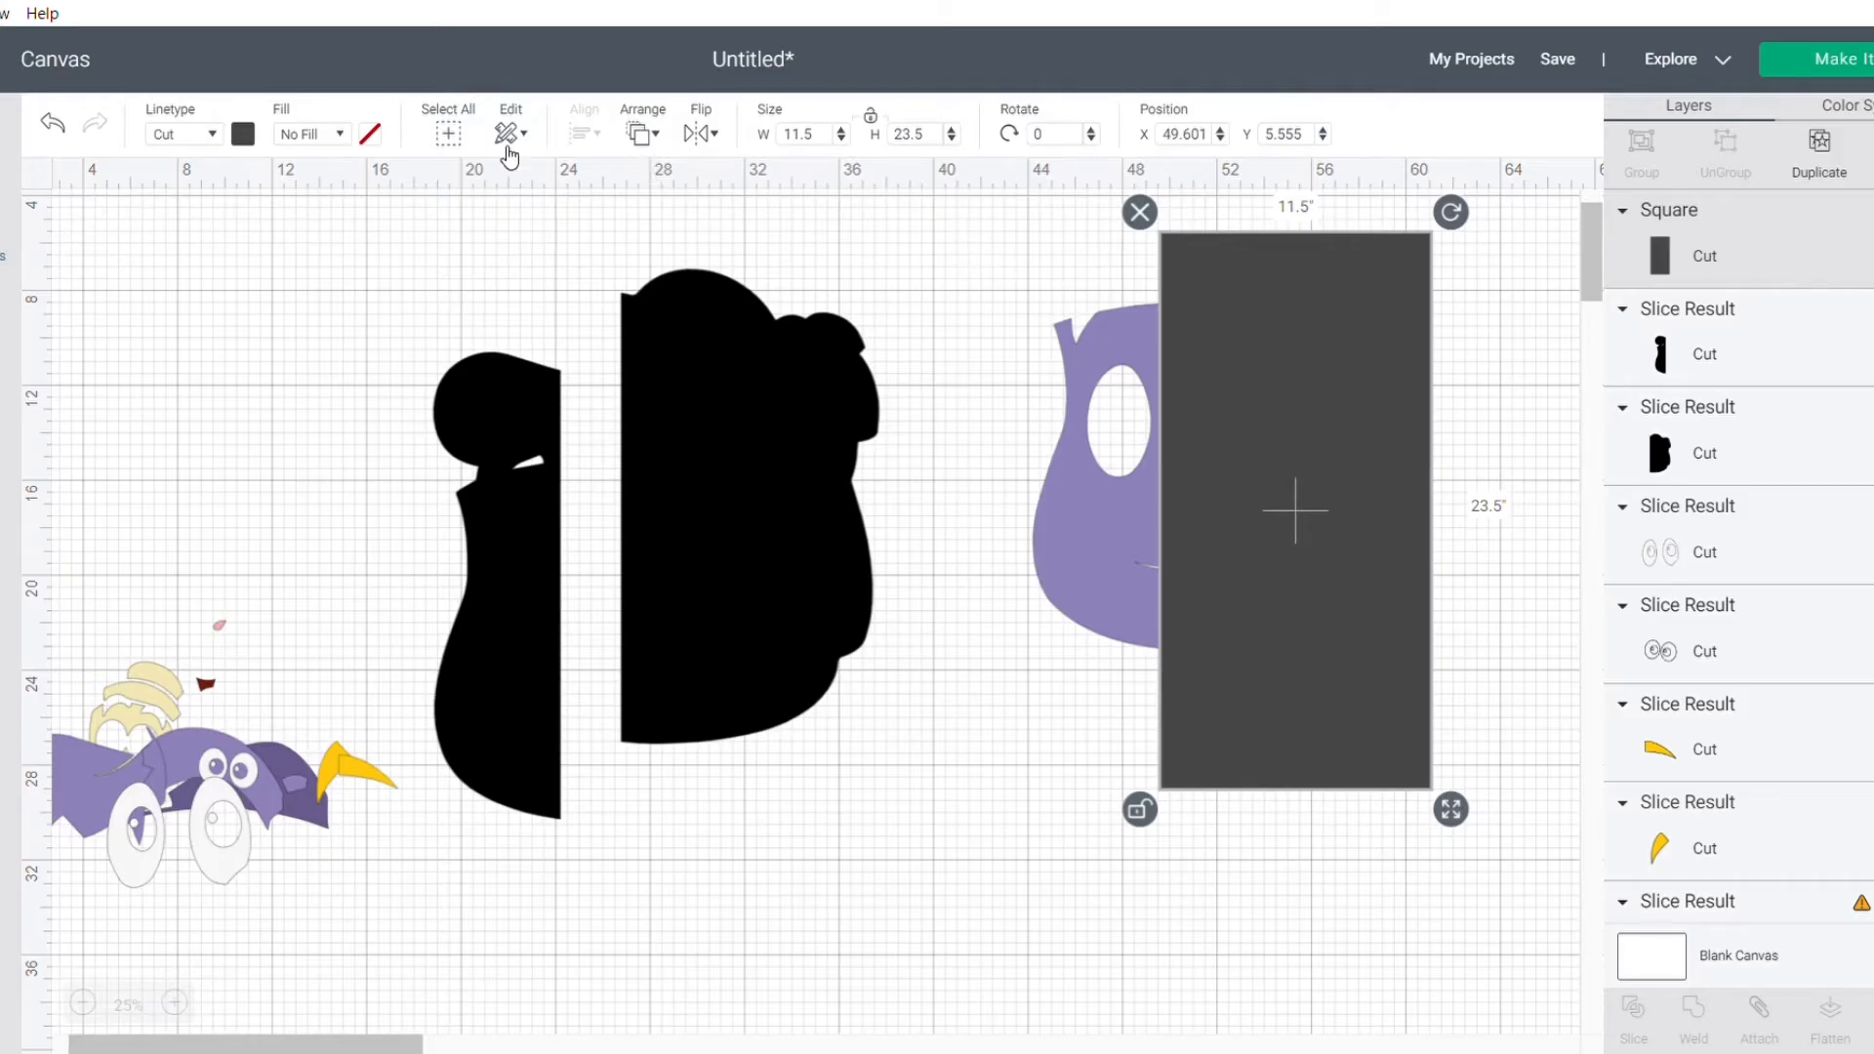
pyautogui.click(660, 134)
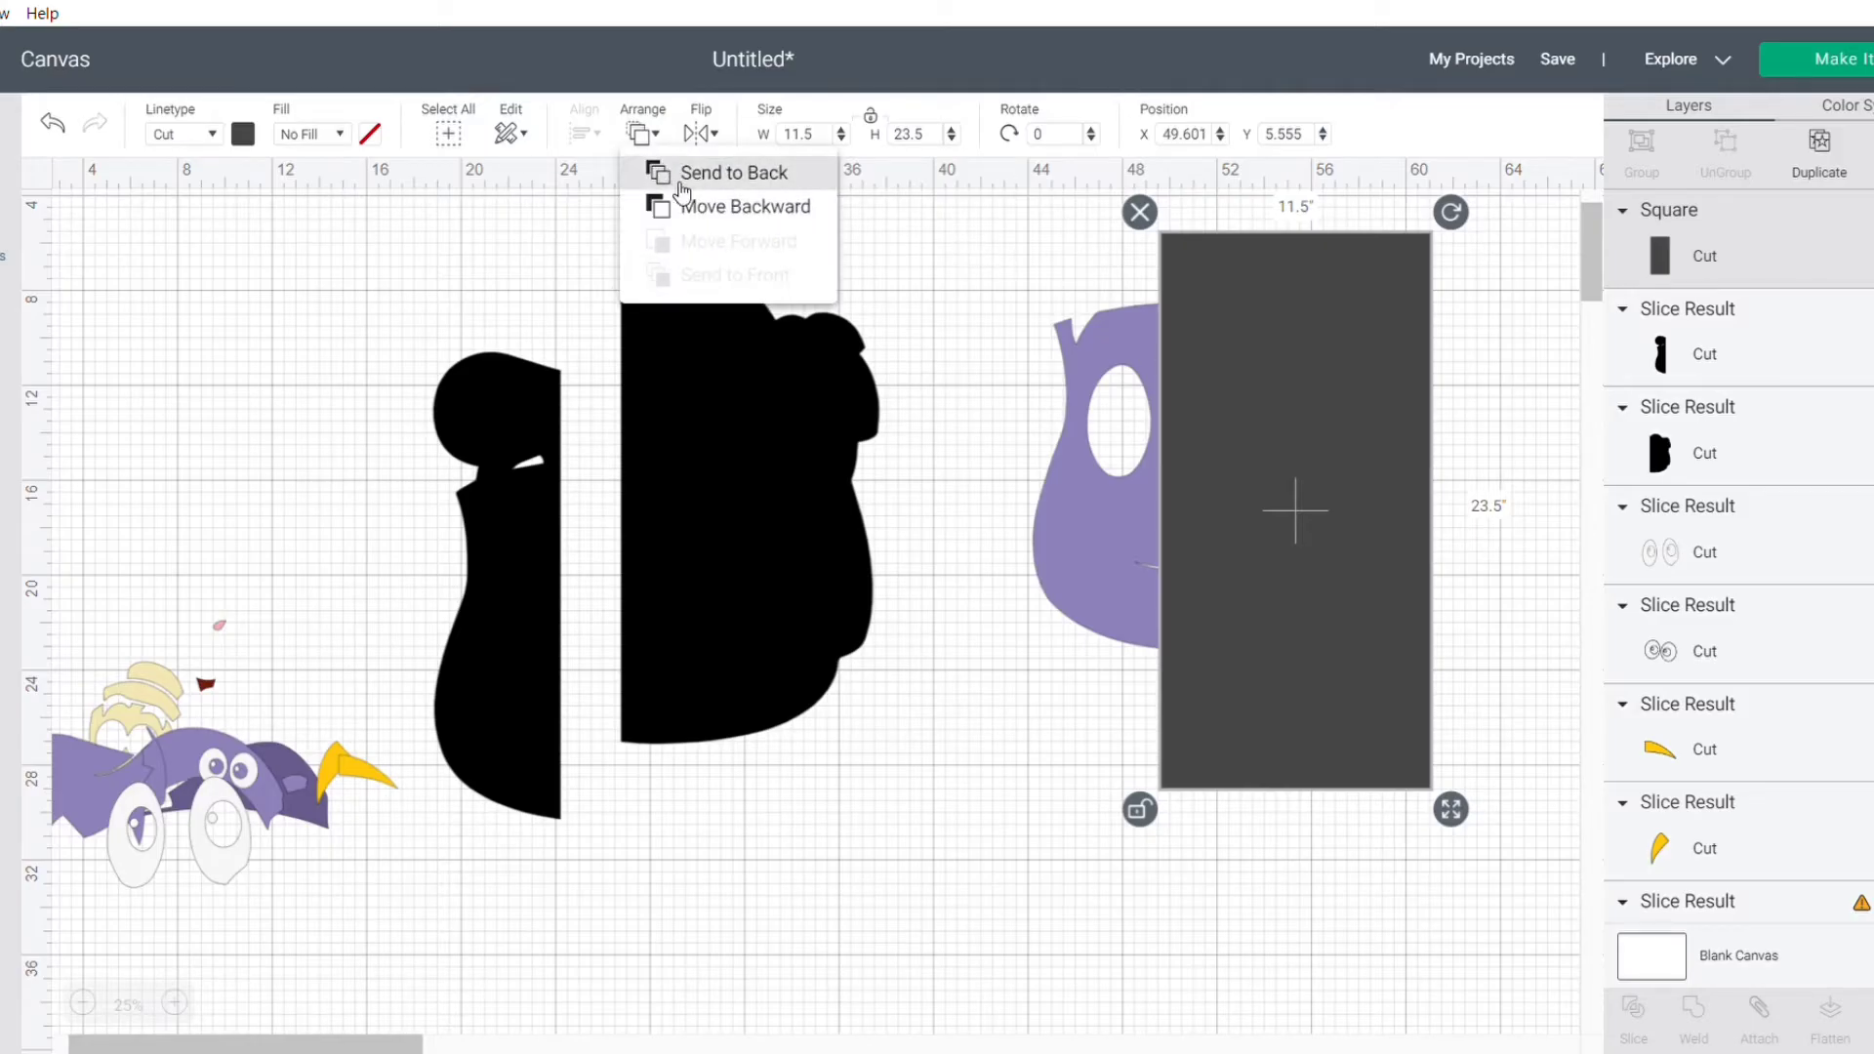
pyautogui.click(699, 175)
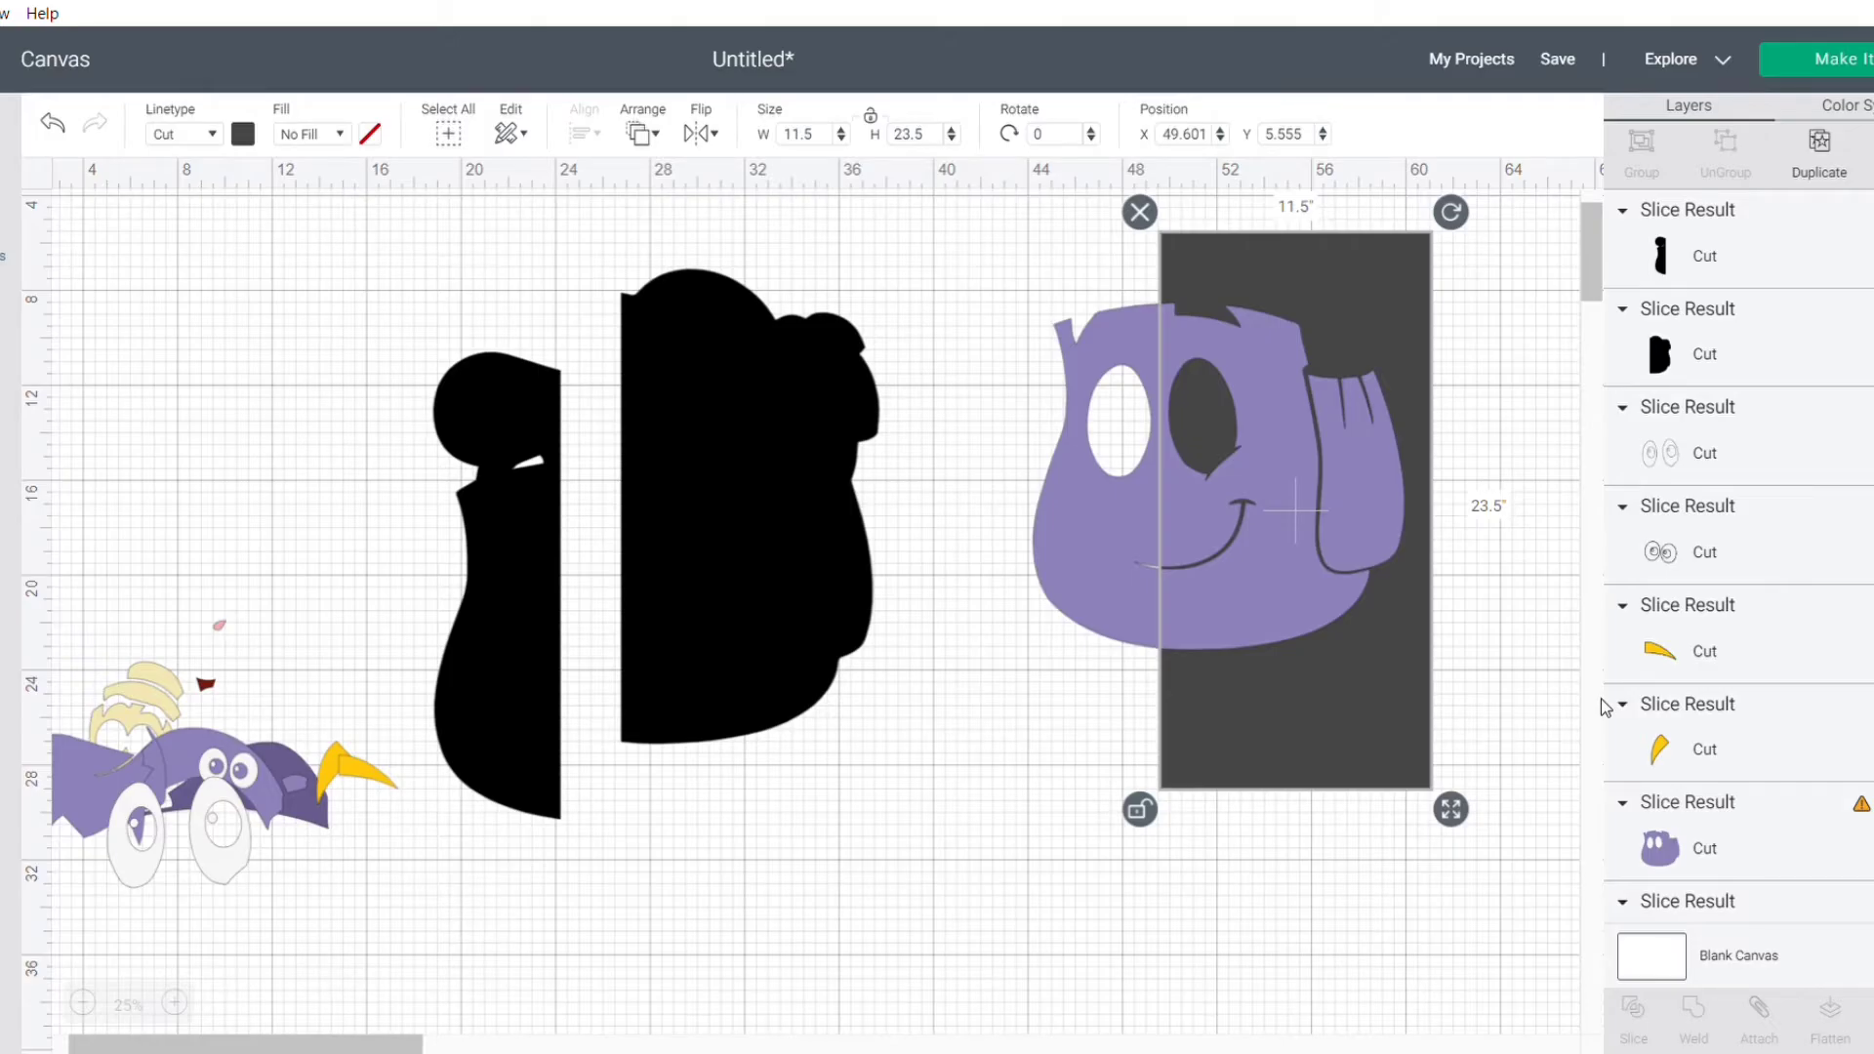
# Step: Fit the narrow black piece against the wider one, and shift the rectangle over the eyes and smile of the purple layer
pyautogui.moveTo(486, 563); pyautogui.dragTo(543, 483)
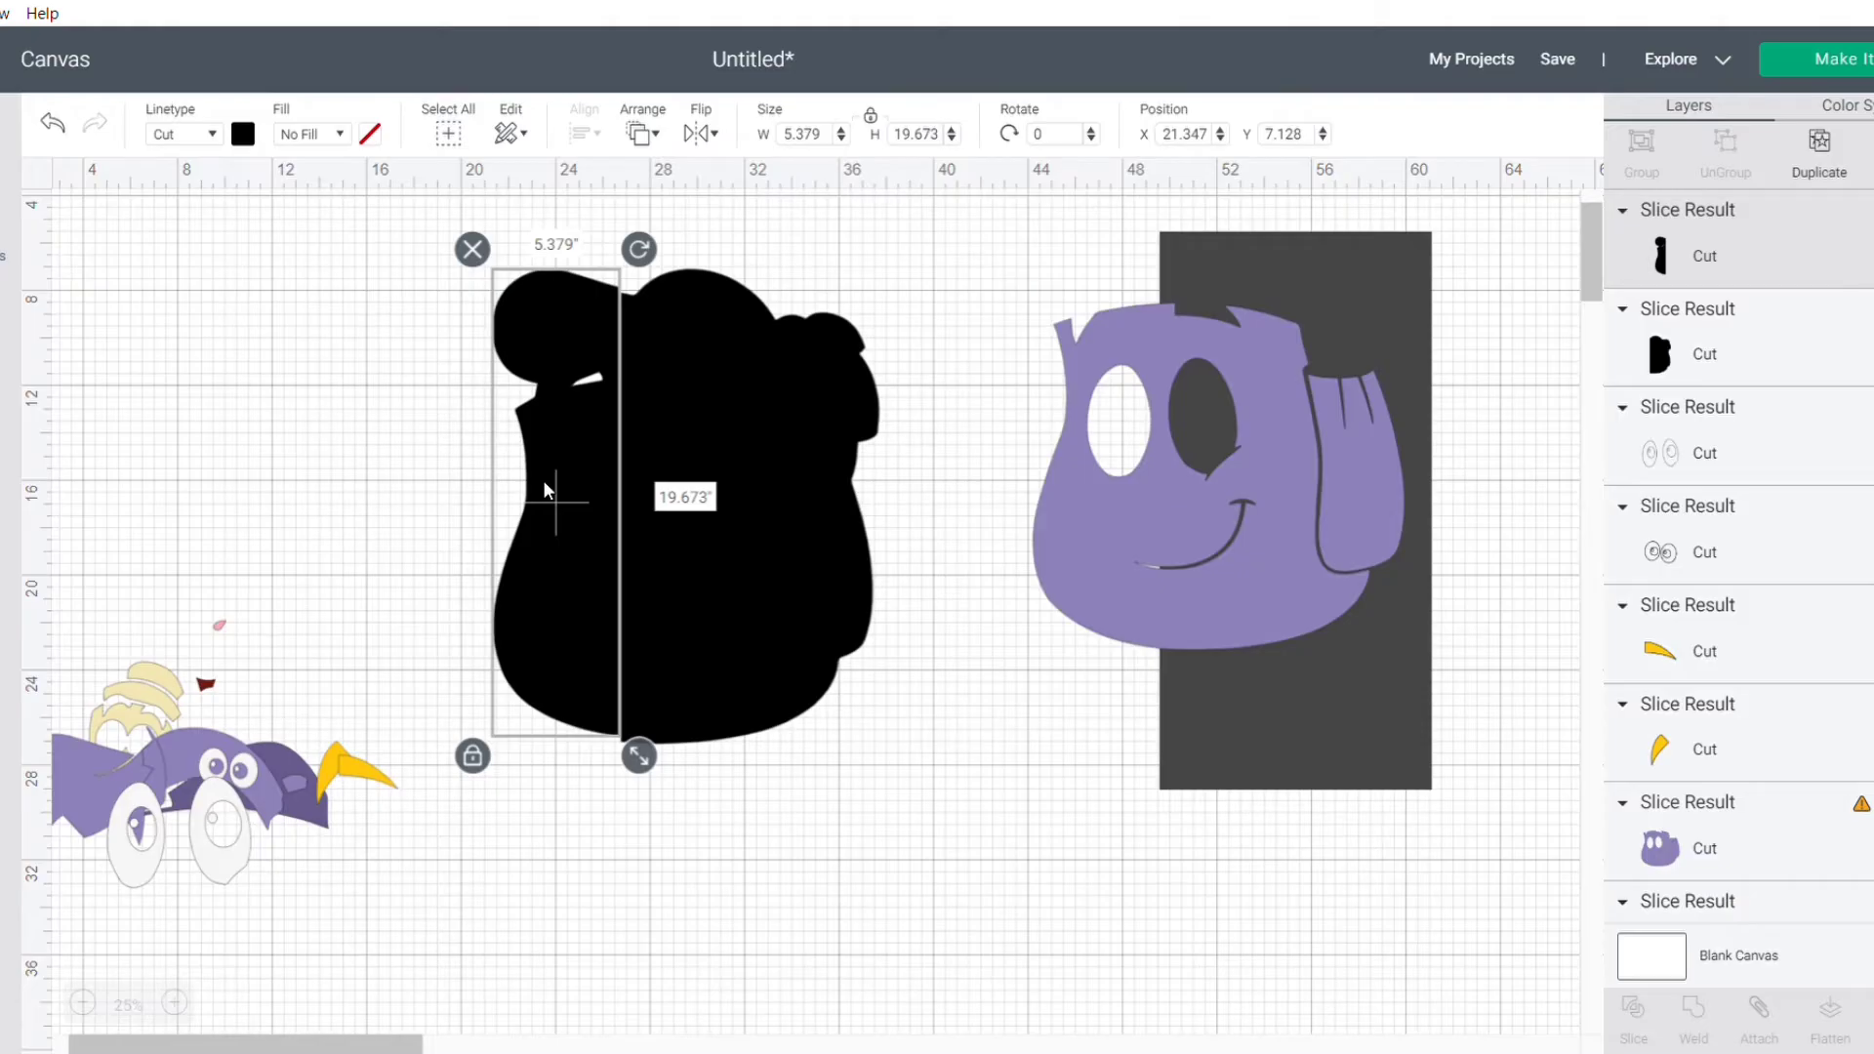
pyautogui.moveTo(544, 486); pyautogui.dragTo(545, 488)
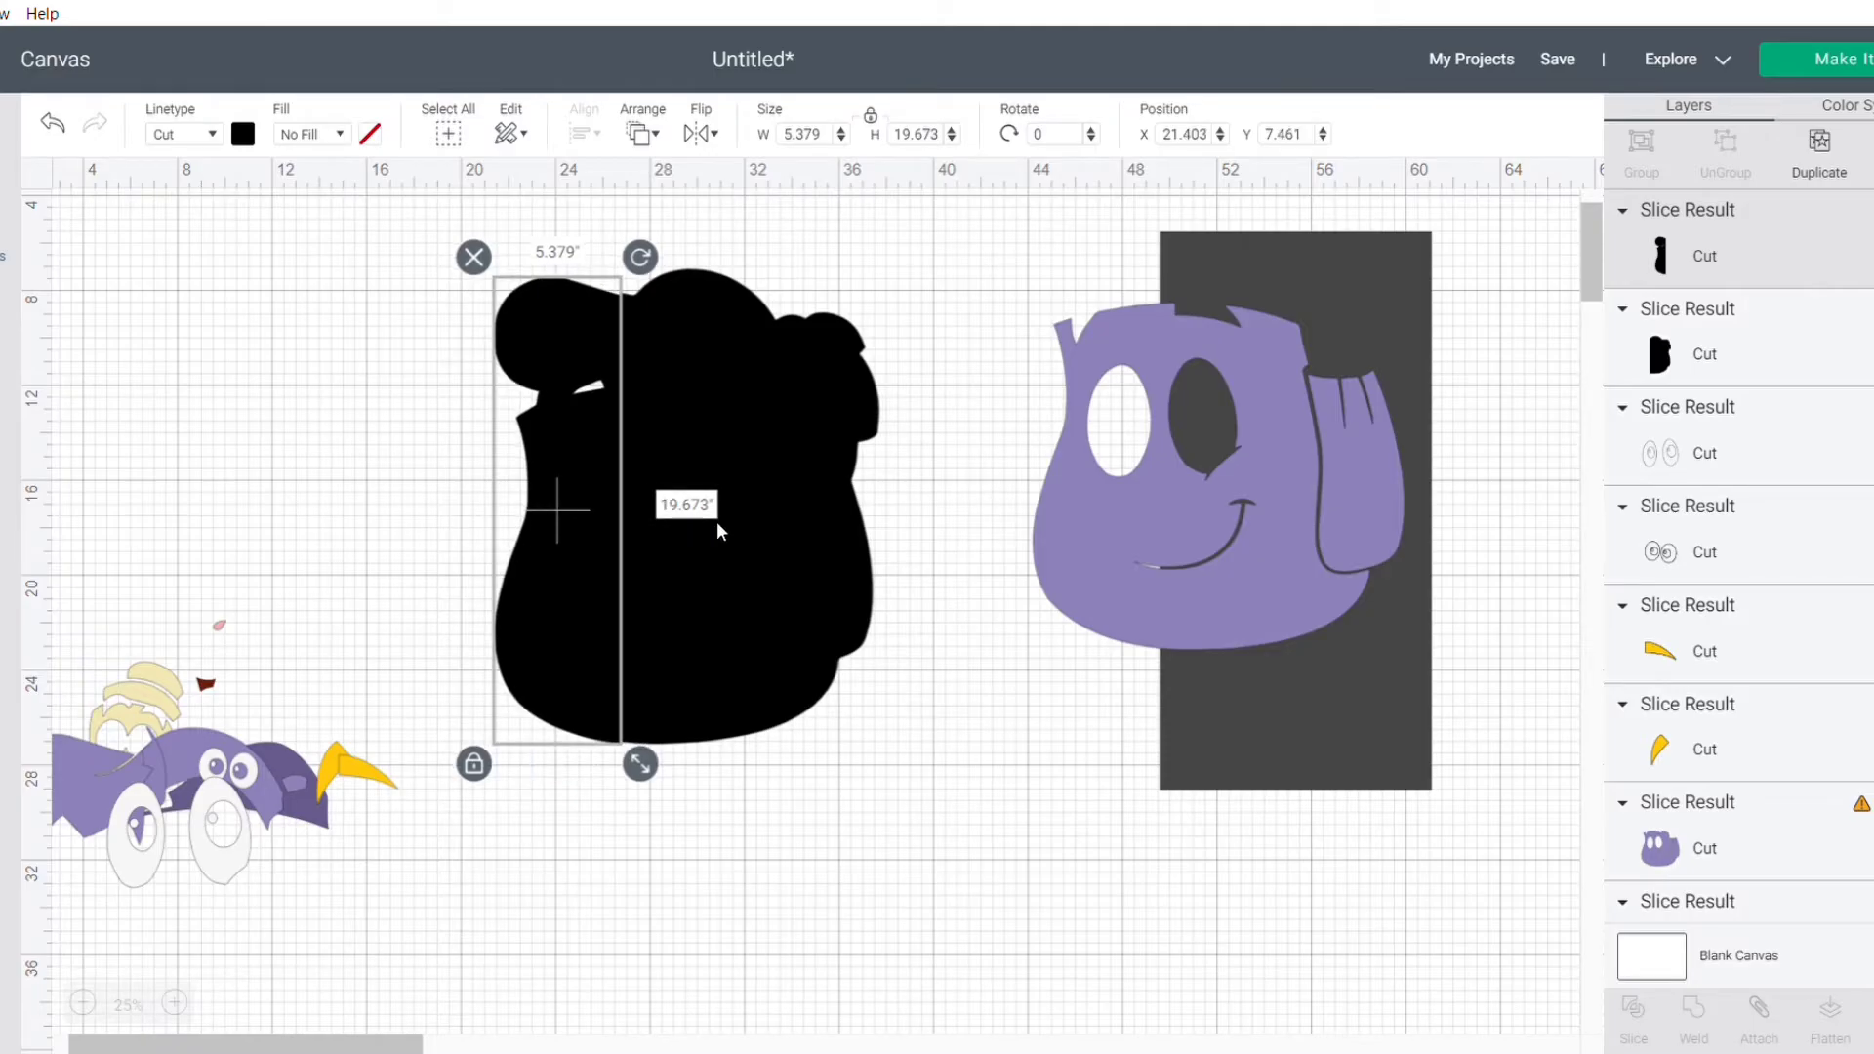
pyautogui.moveTo(1413, 659); pyautogui.dragTo(1245, 640)
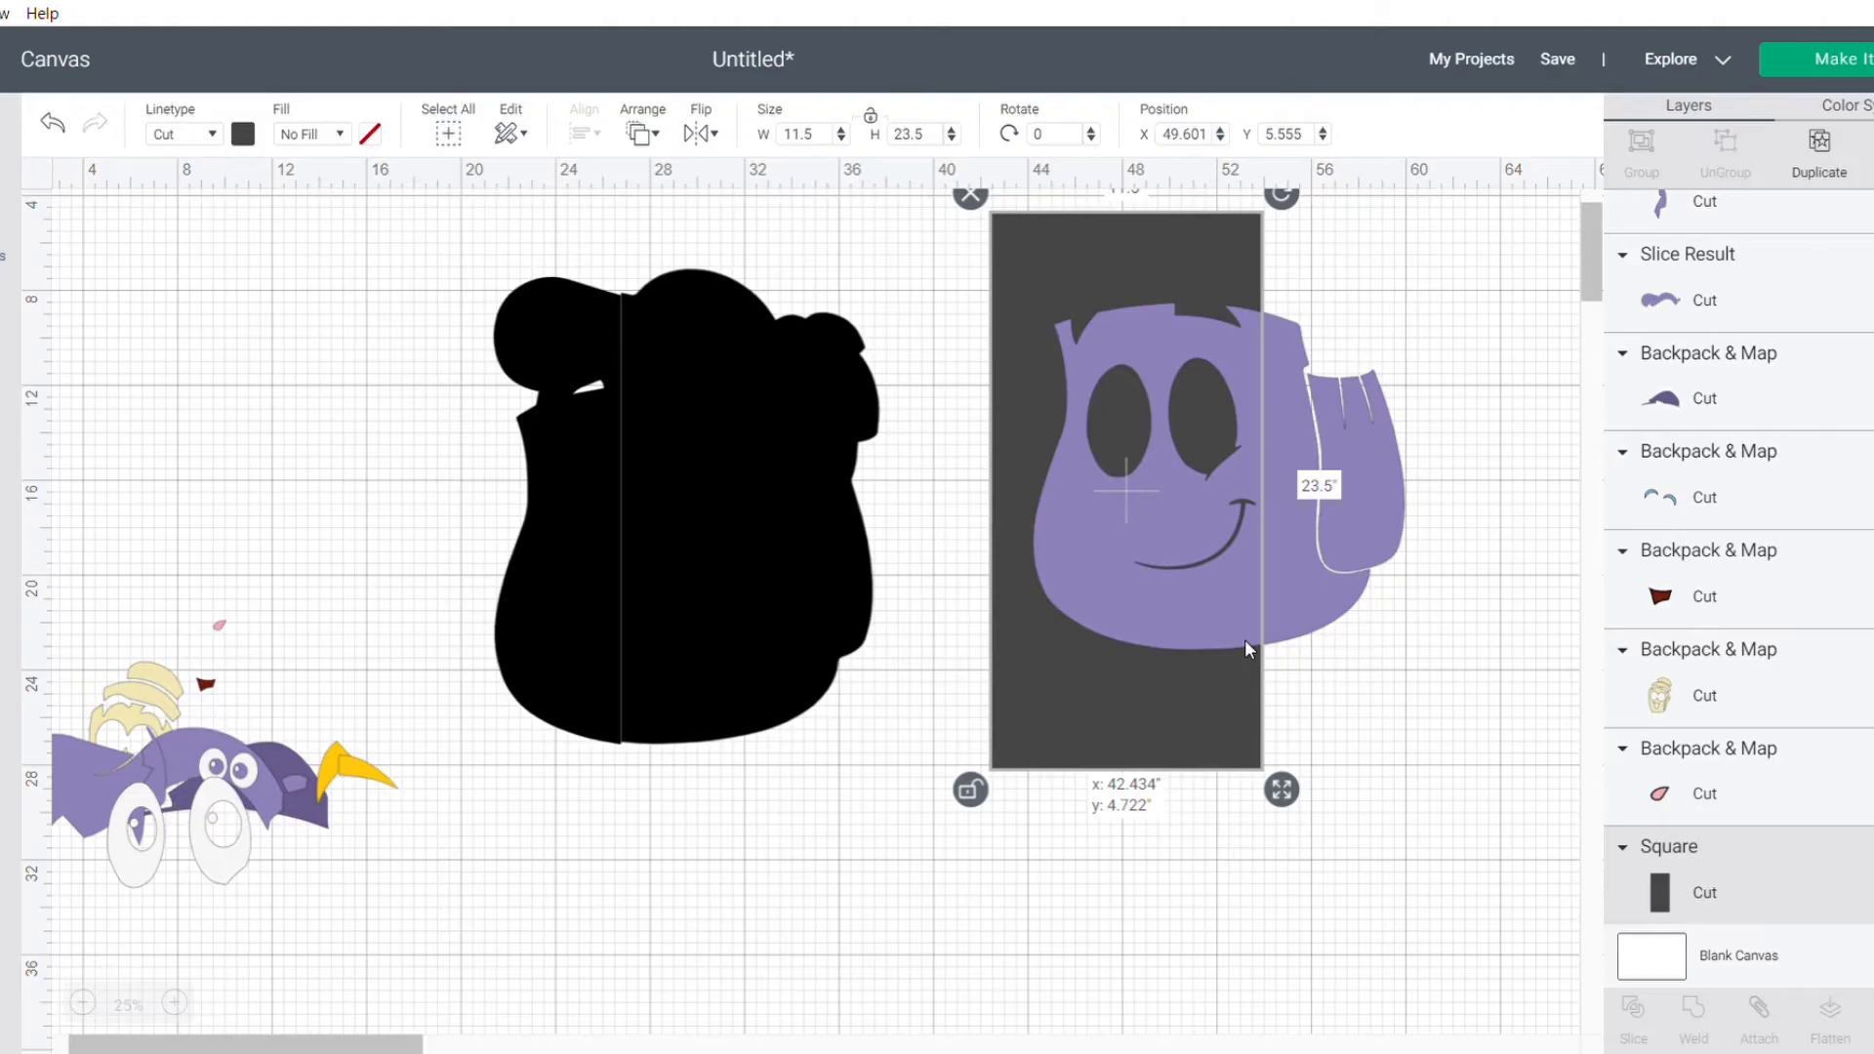
pyautogui.moveTo(1244, 641)
pyautogui.mouseDown()
pyautogui.moveTo(1285, 631)
pyautogui.moveTo(1108, 632)
pyautogui.moveTo(1279, 620)
pyautogui.moveTo(1258, 626)
pyautogui.mouseUp()
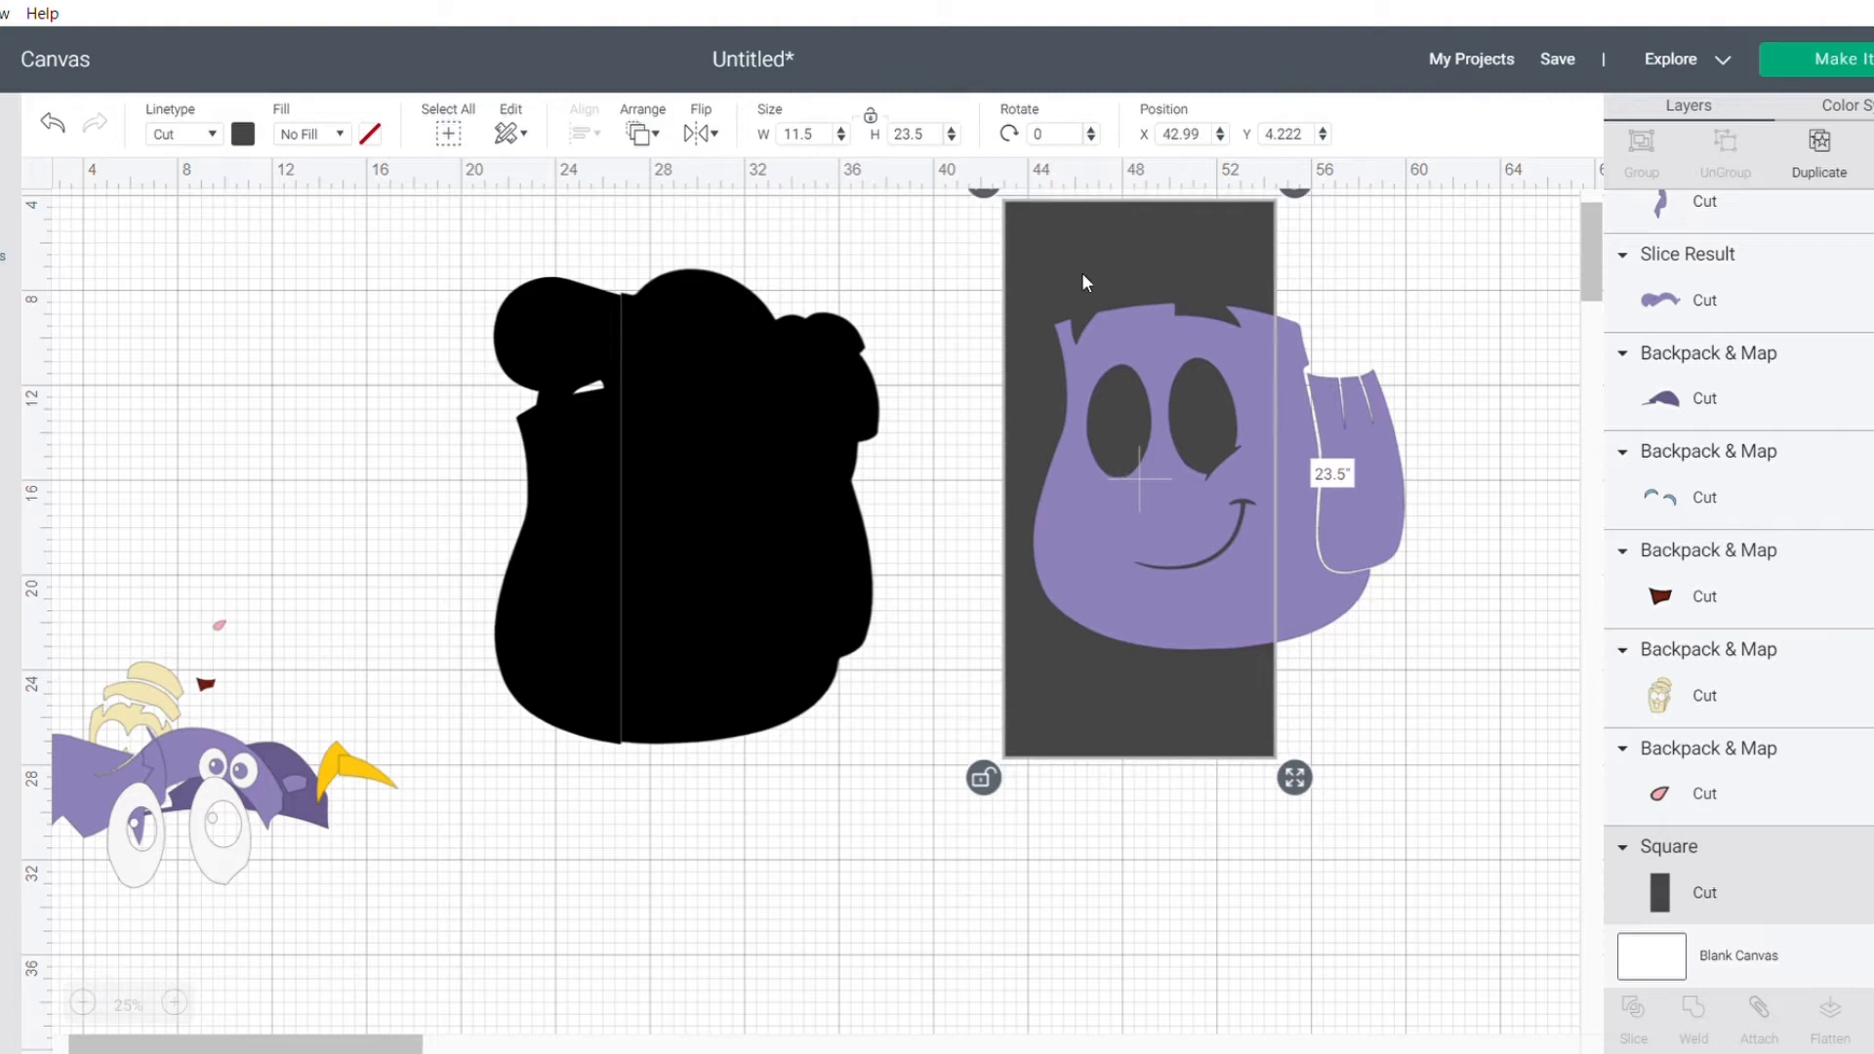
# Step: Resize the rectangle behind the purple face to 23.5 inches wide and 11.5 inches high
pyautogui.click(813, 135)
pyautogui.press('BackSpace')
pyautogui.press('BackSpace')
pyautogui.write('2.5')
pyautogui.press('Return')
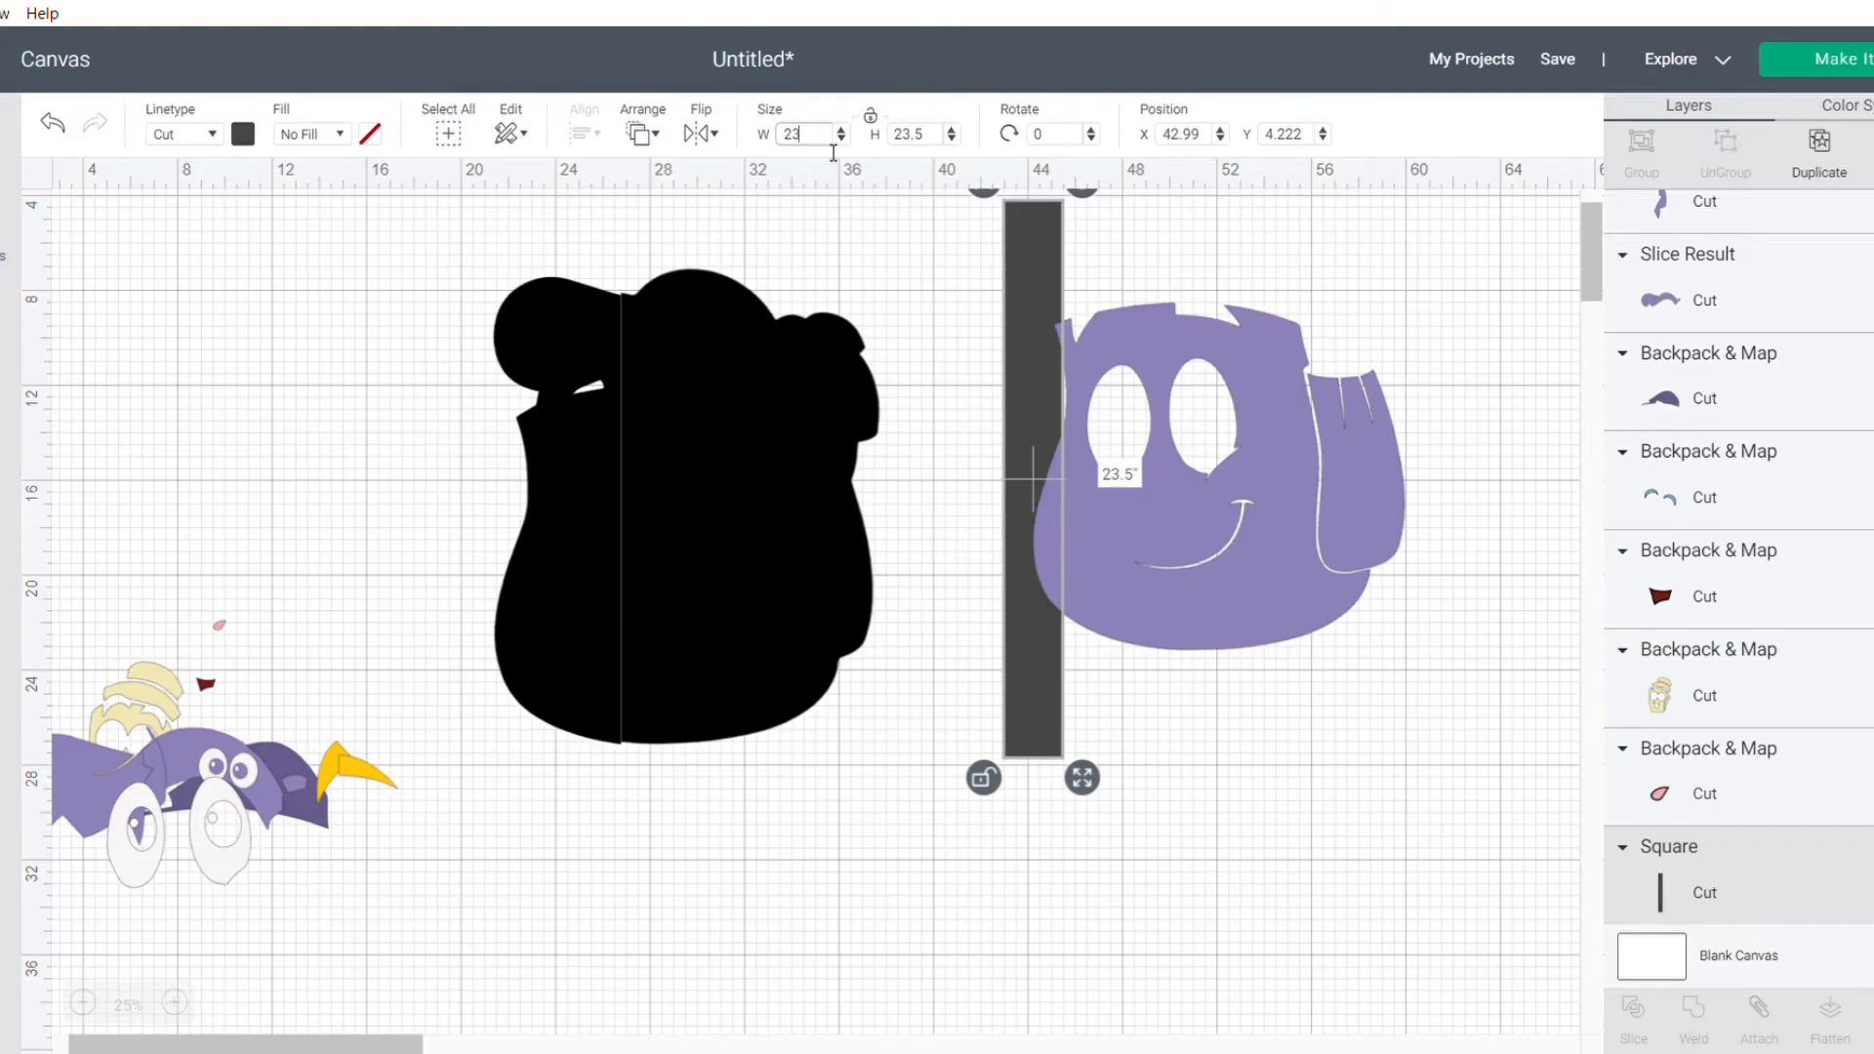
pyautogui.write('.5')
pyautogui.press('Return')
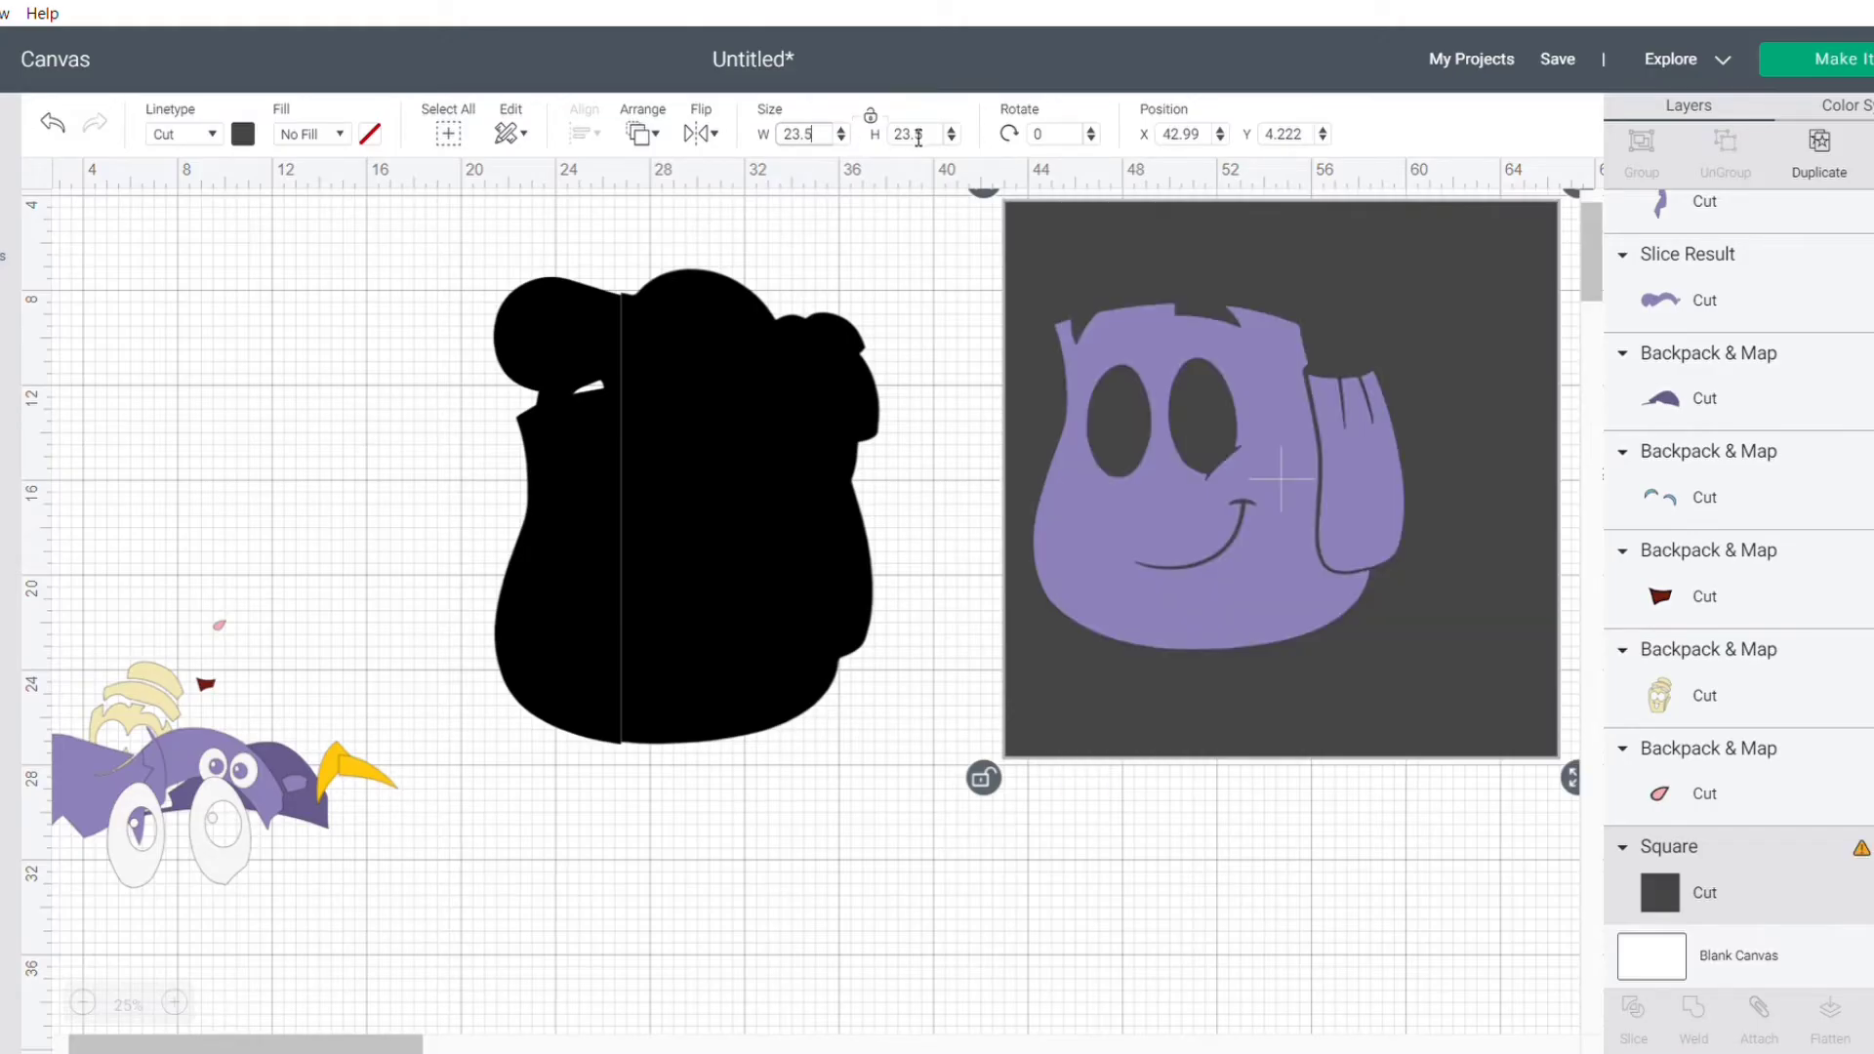
pyautogui.click(930, 142)
pyautogui.press('BackSpace')
pyautogui.press('BackSpace')
pyautogui.write('11.5')
pyautogui.press('Return')
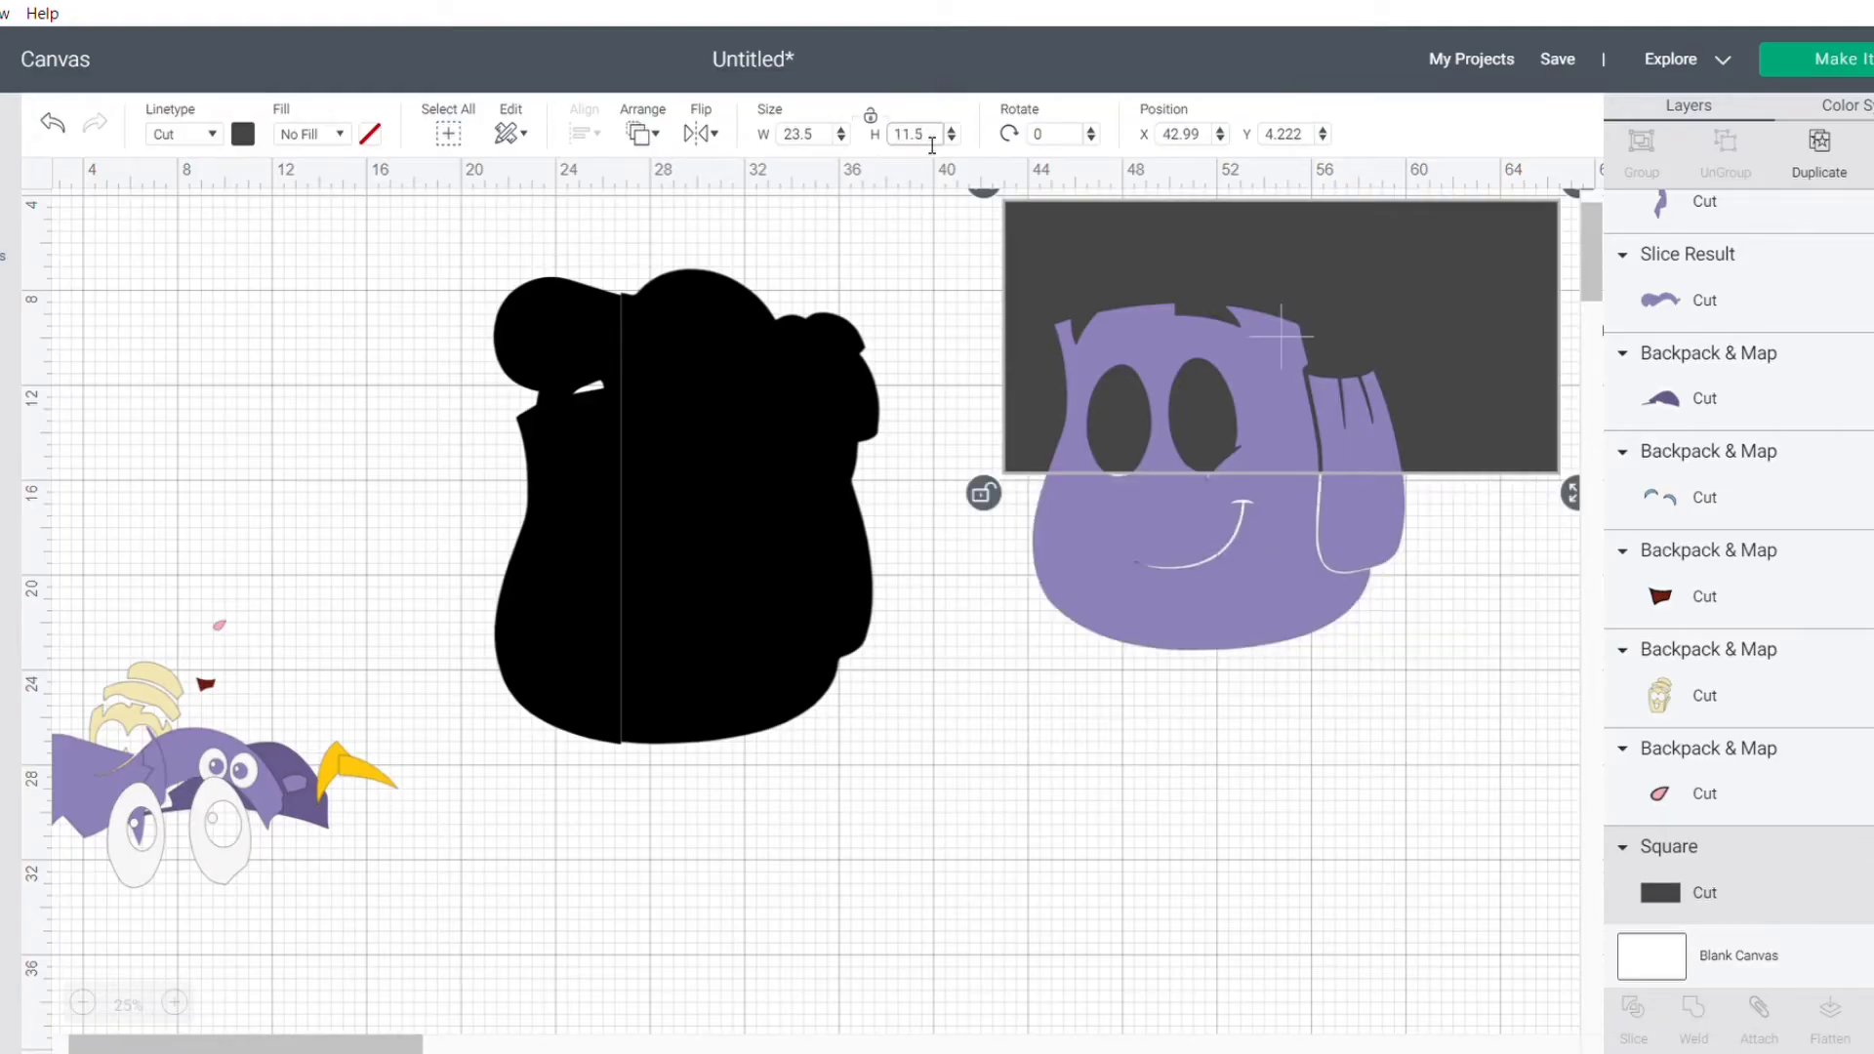
# Step: Position the rectangle with its lower edge just below the eyes, and slice the purple face layer with it
pyautogui.moveTo(1520, 364); pyautogui.dragTo(1472, 370)
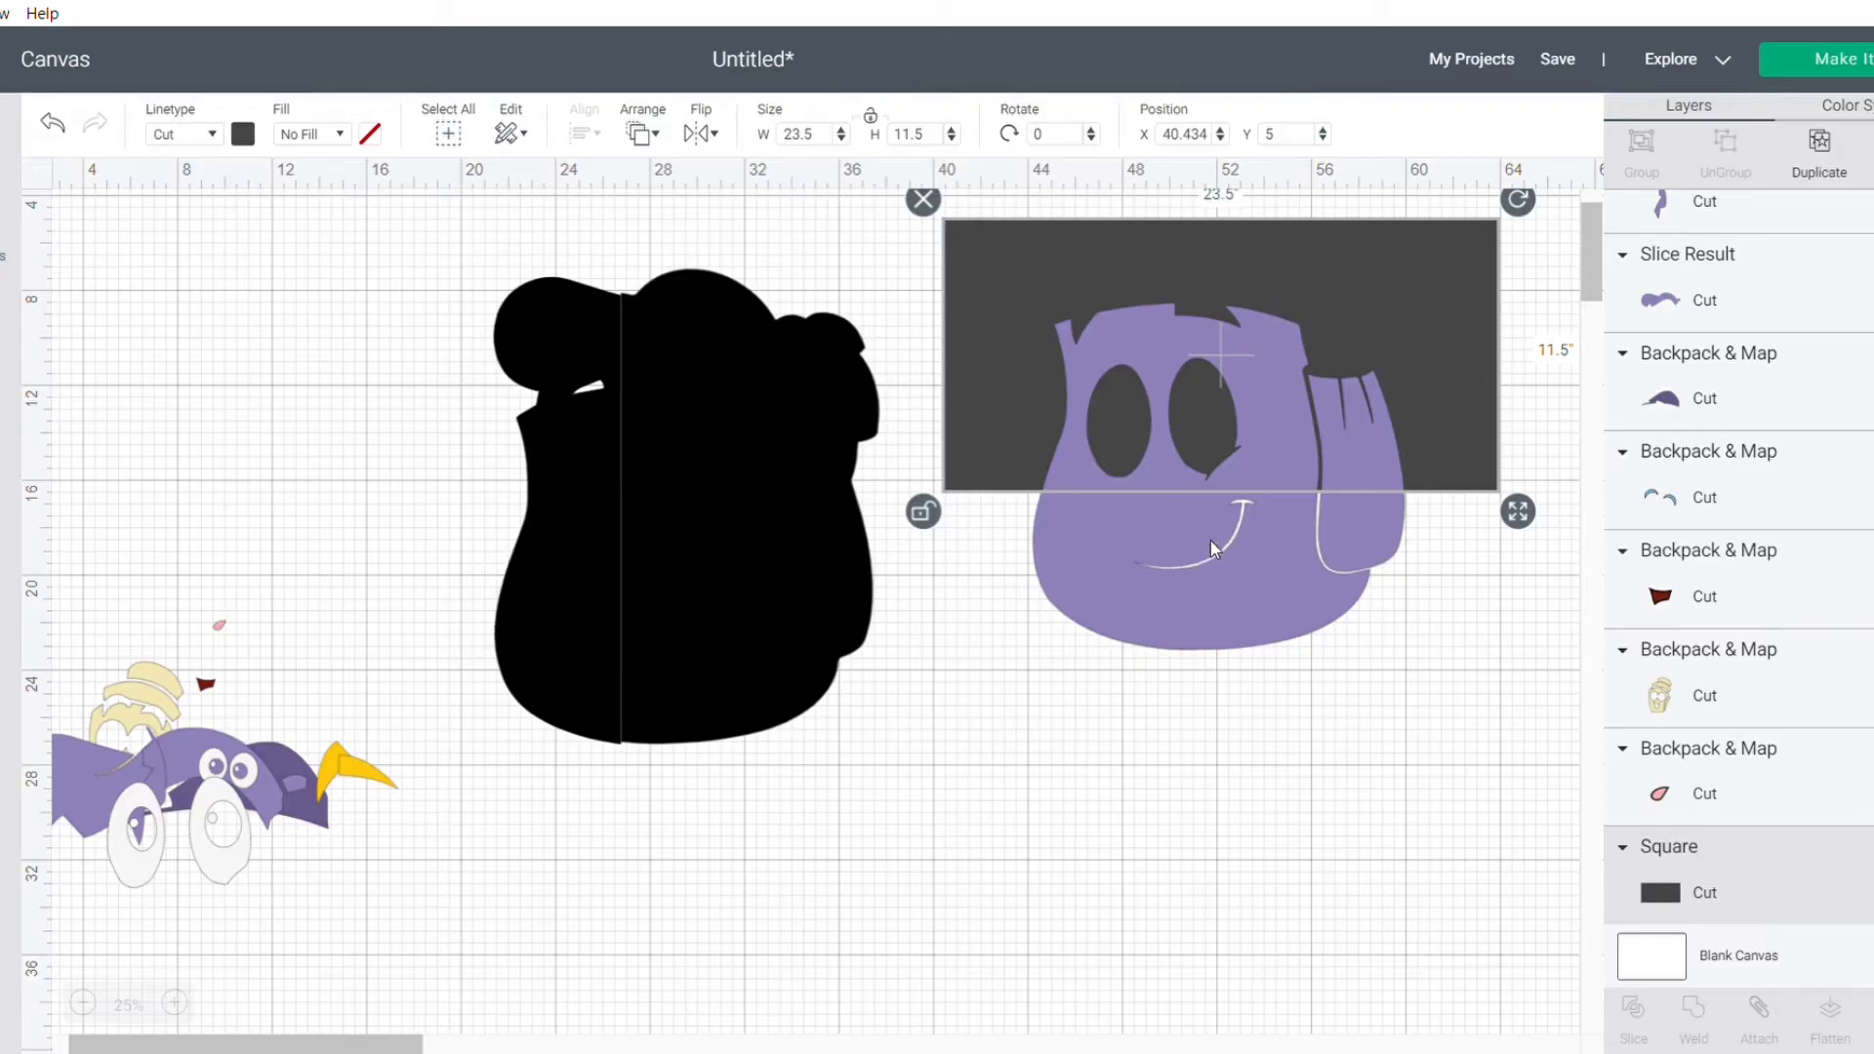
pyautogui.keyDown('shift'); pyautogui.click(1116, 565); pyautogui.keyUp('shift')
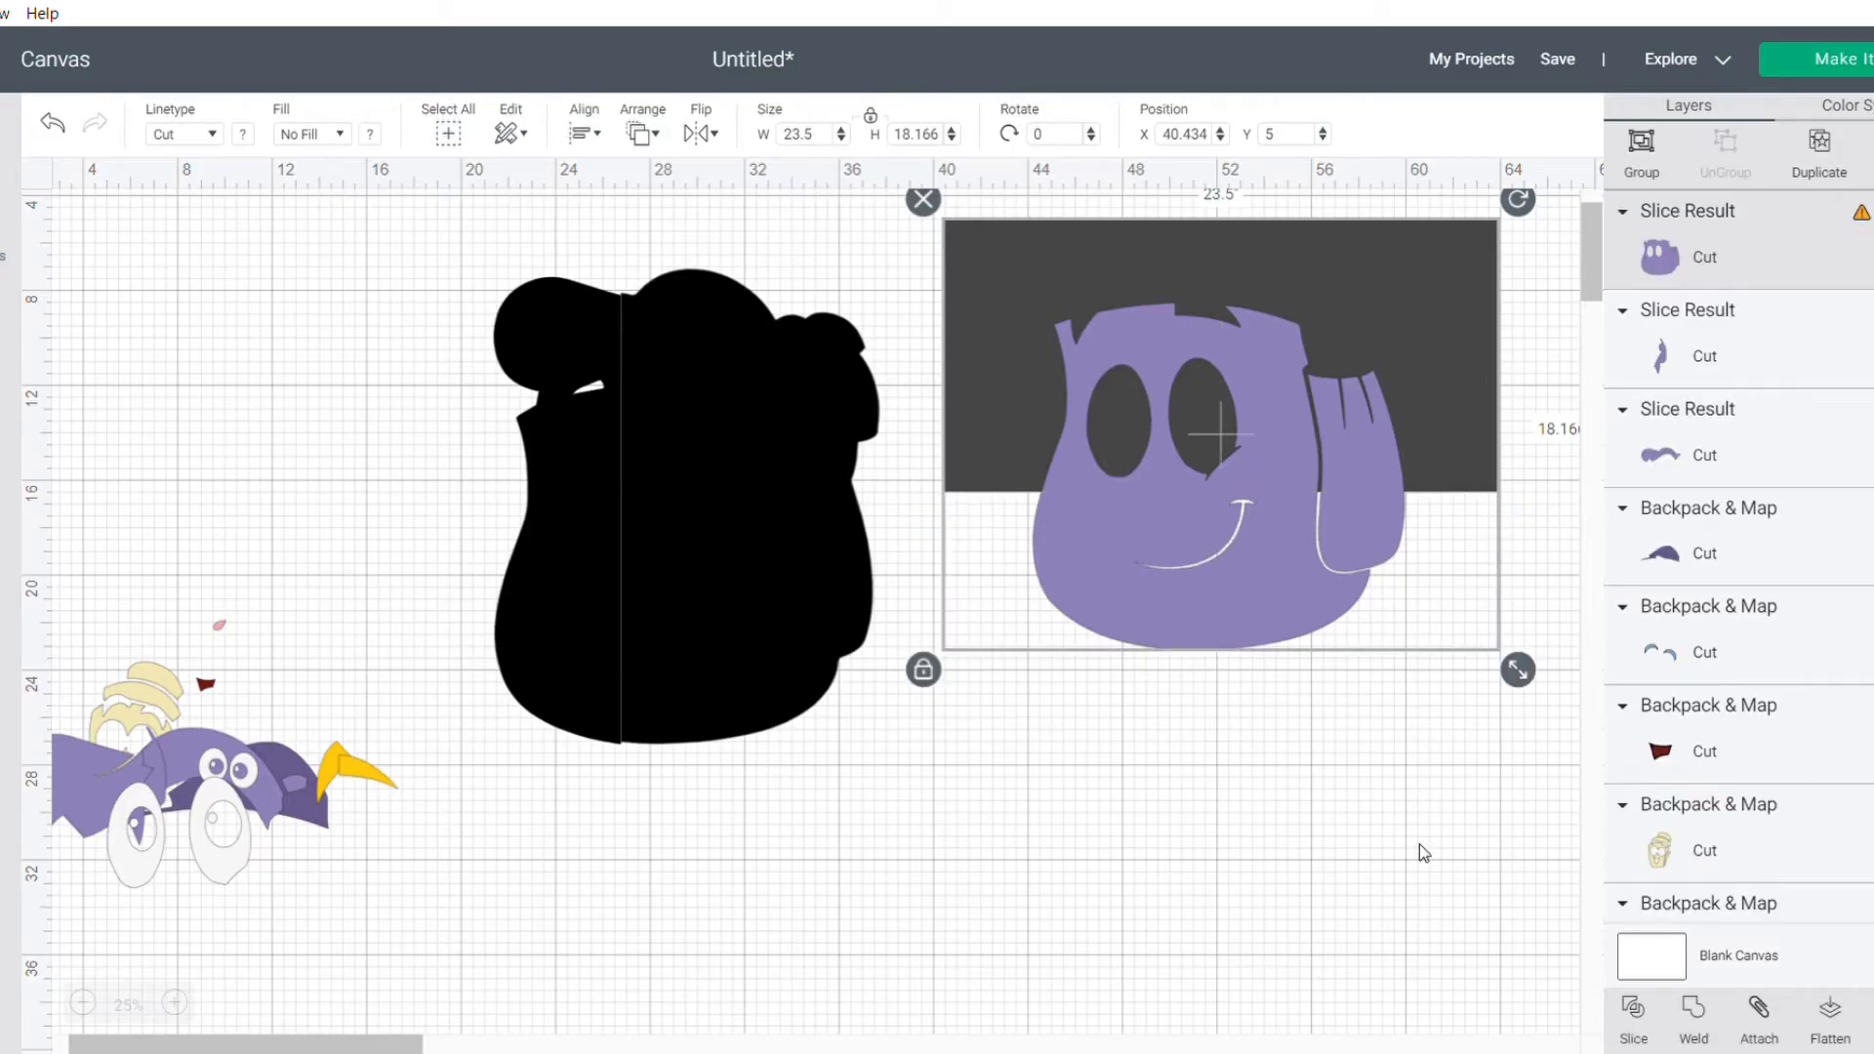
pyautogui.click(1639, 1020)
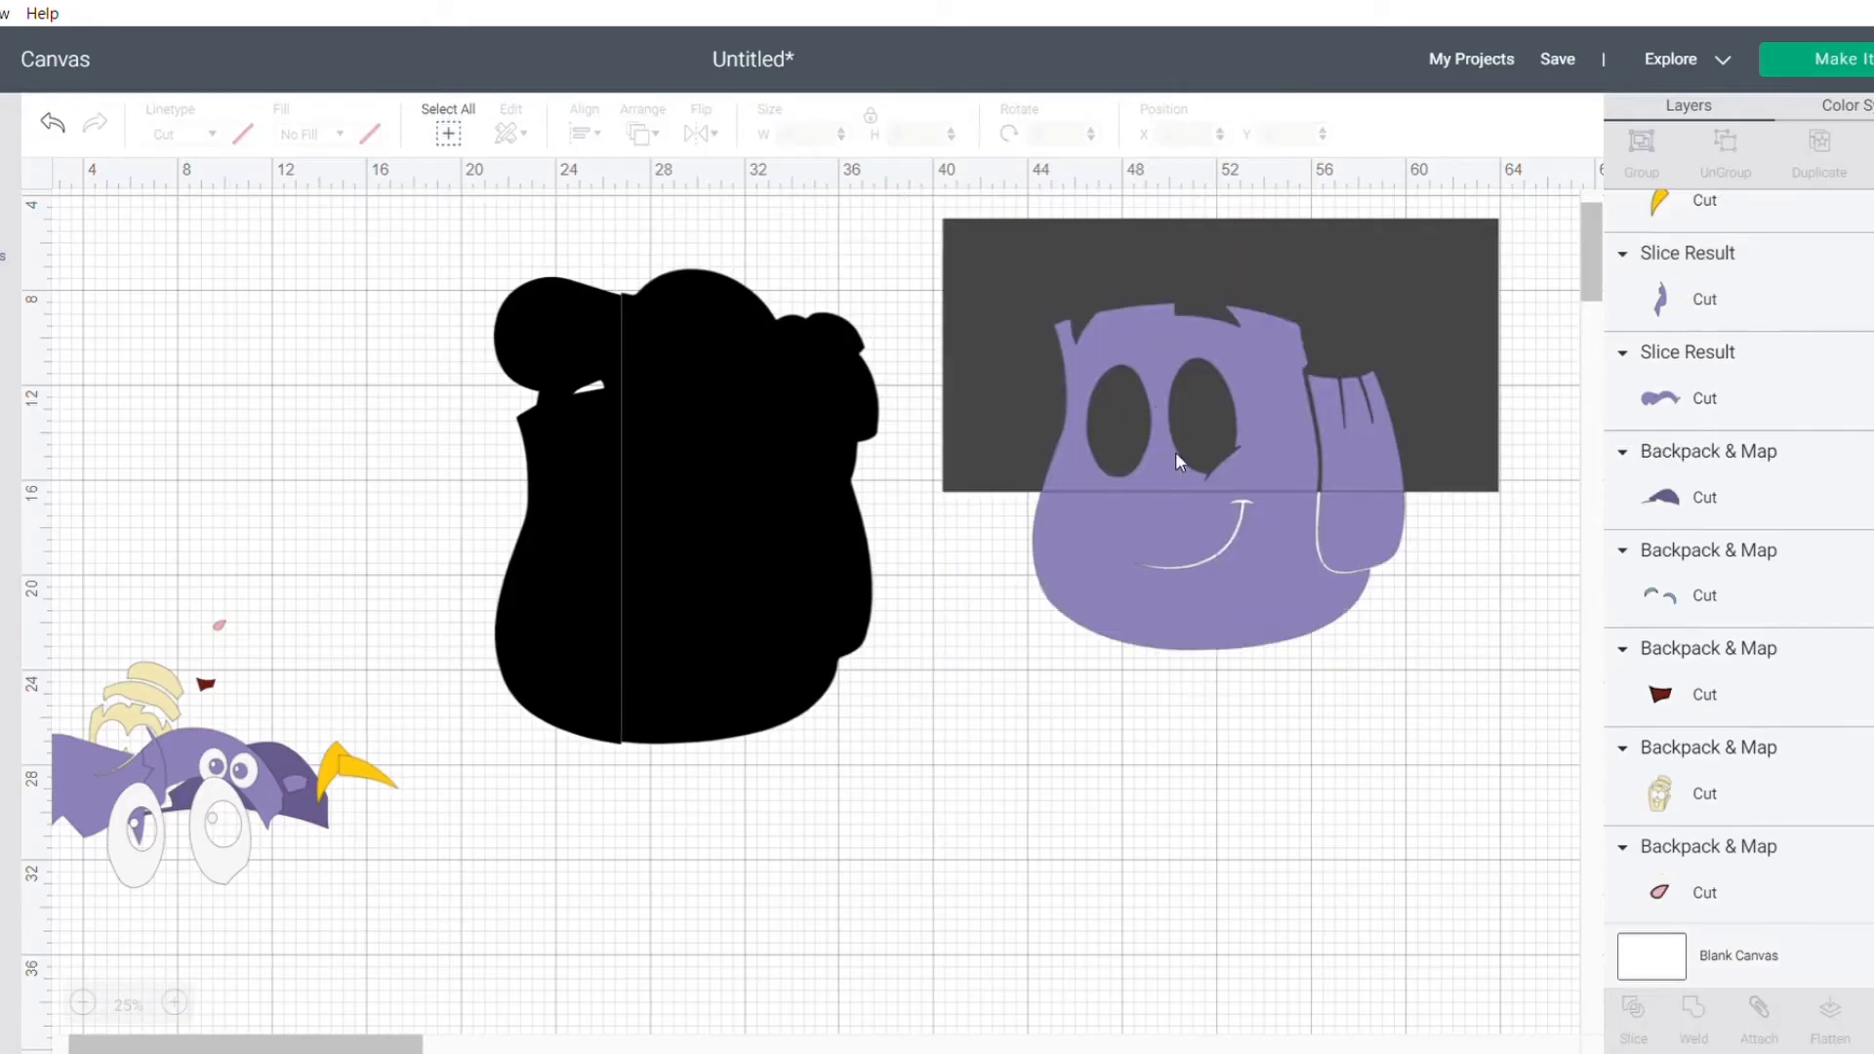
# Step: Remove the gray slice leftovers and fit the upper purple piece over the joined black backing
pyautogui.click(1062, 303)
pyautogui.moveTo(1151, 355); pyautogui.dragTo(649, 433)
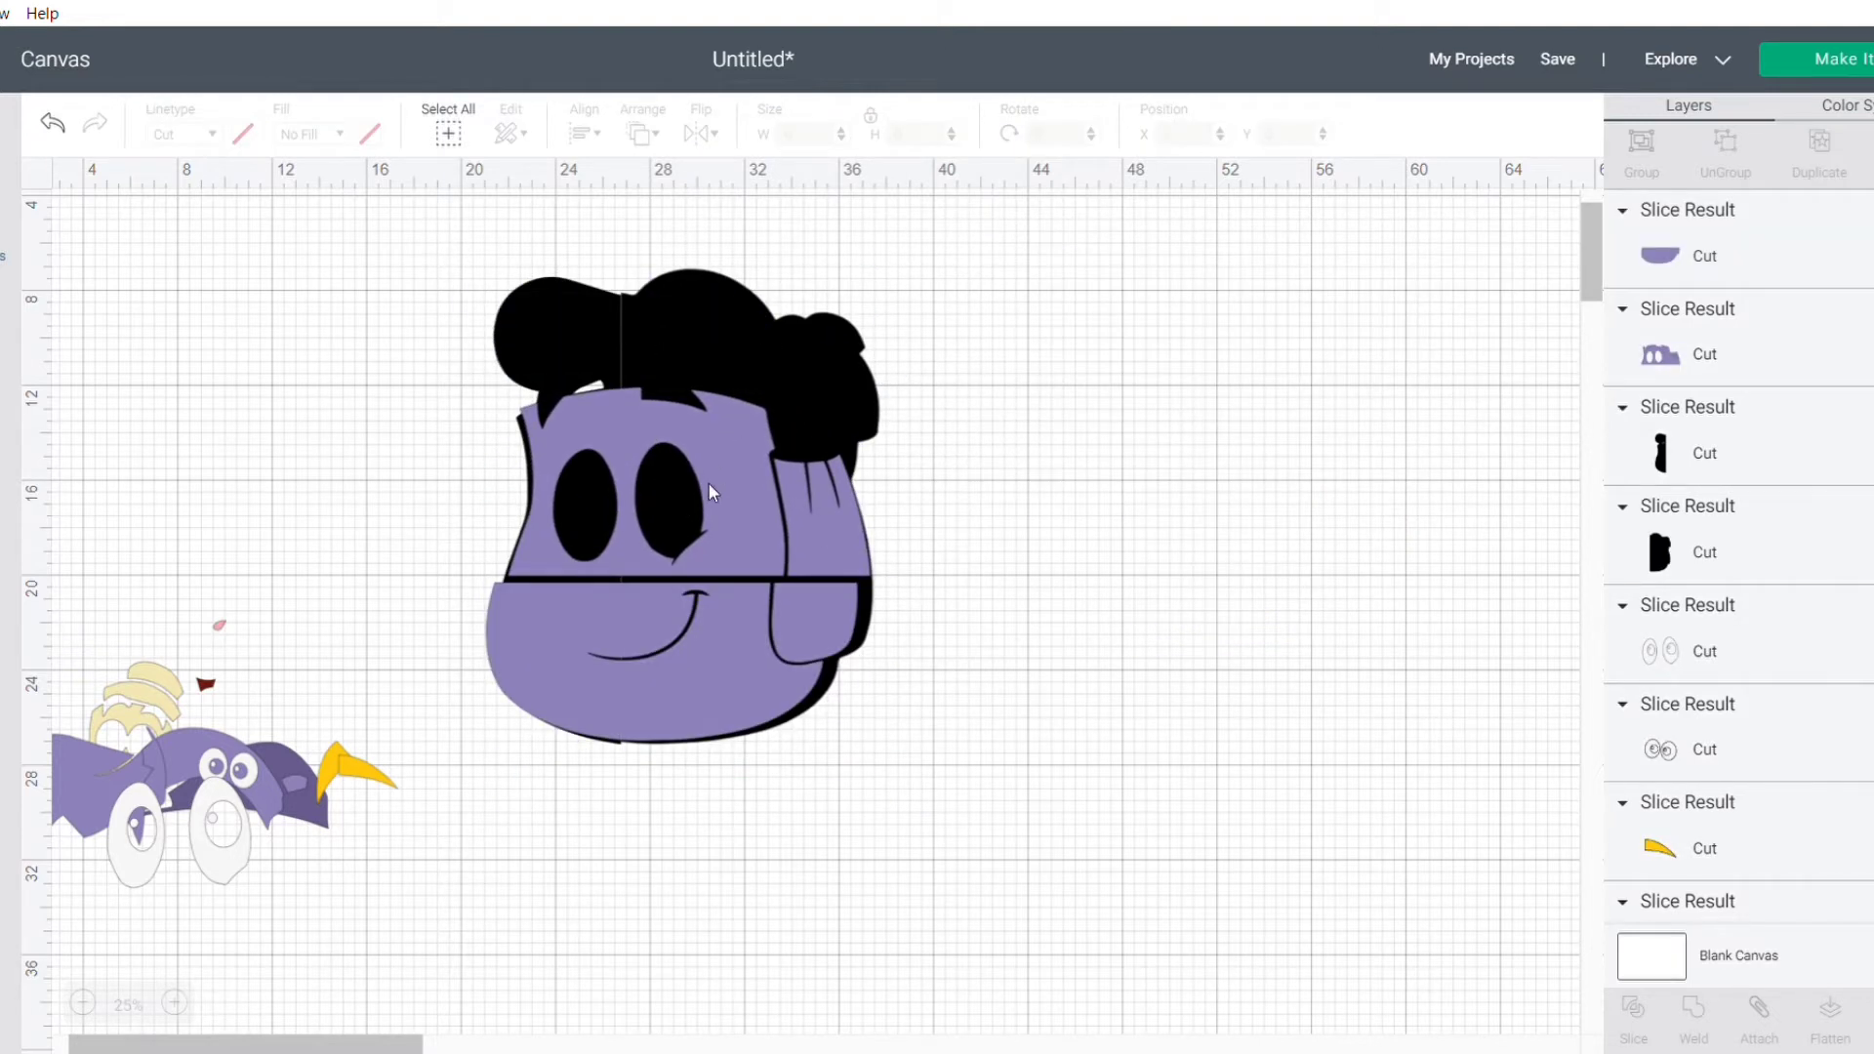
pyautogui.moveTo(709, 483); pyautogui.dragTo(1148, 433)
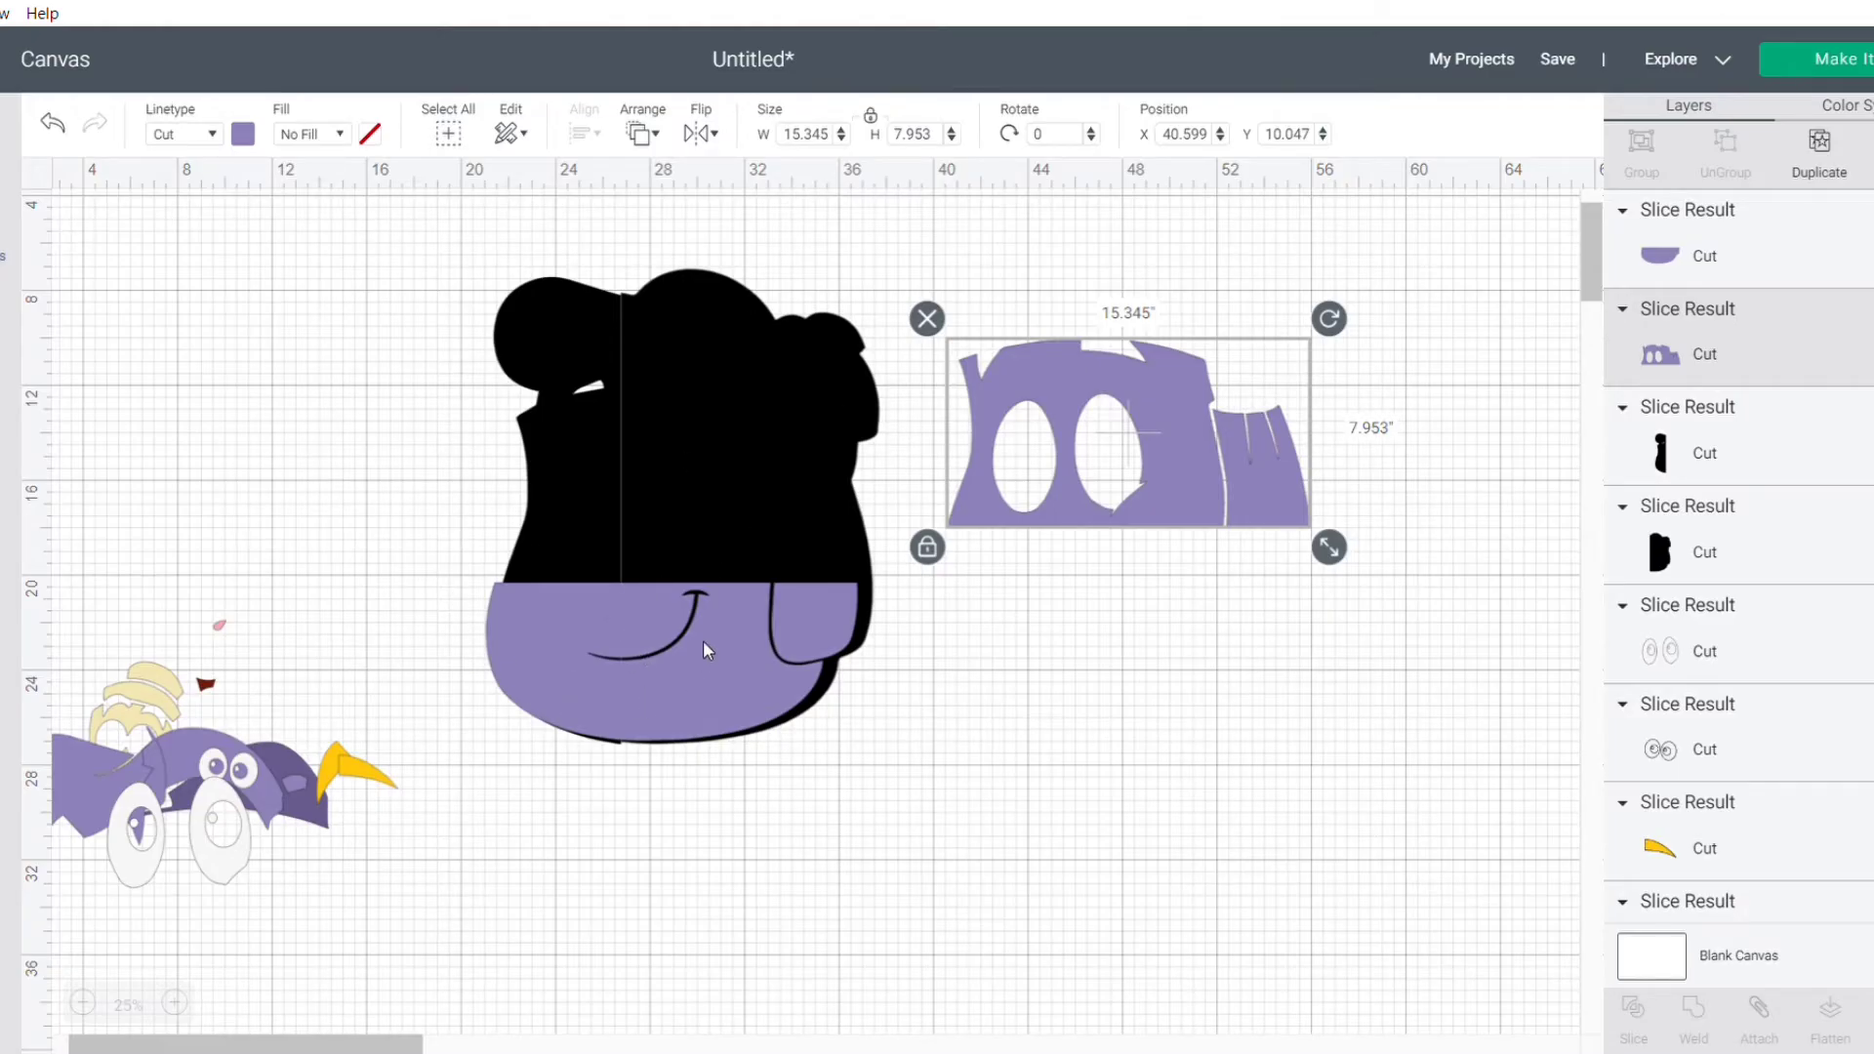
pyautogui.moveTo(1177, 465); pyautogui.dragTo(732, 520)
# Step: Pull the lower purple piece down off the black backing and the upper purple piece out past its side-pocket edge
pyautogui.moveTo(635, 689); pyautogui.dragTo(725, 802)
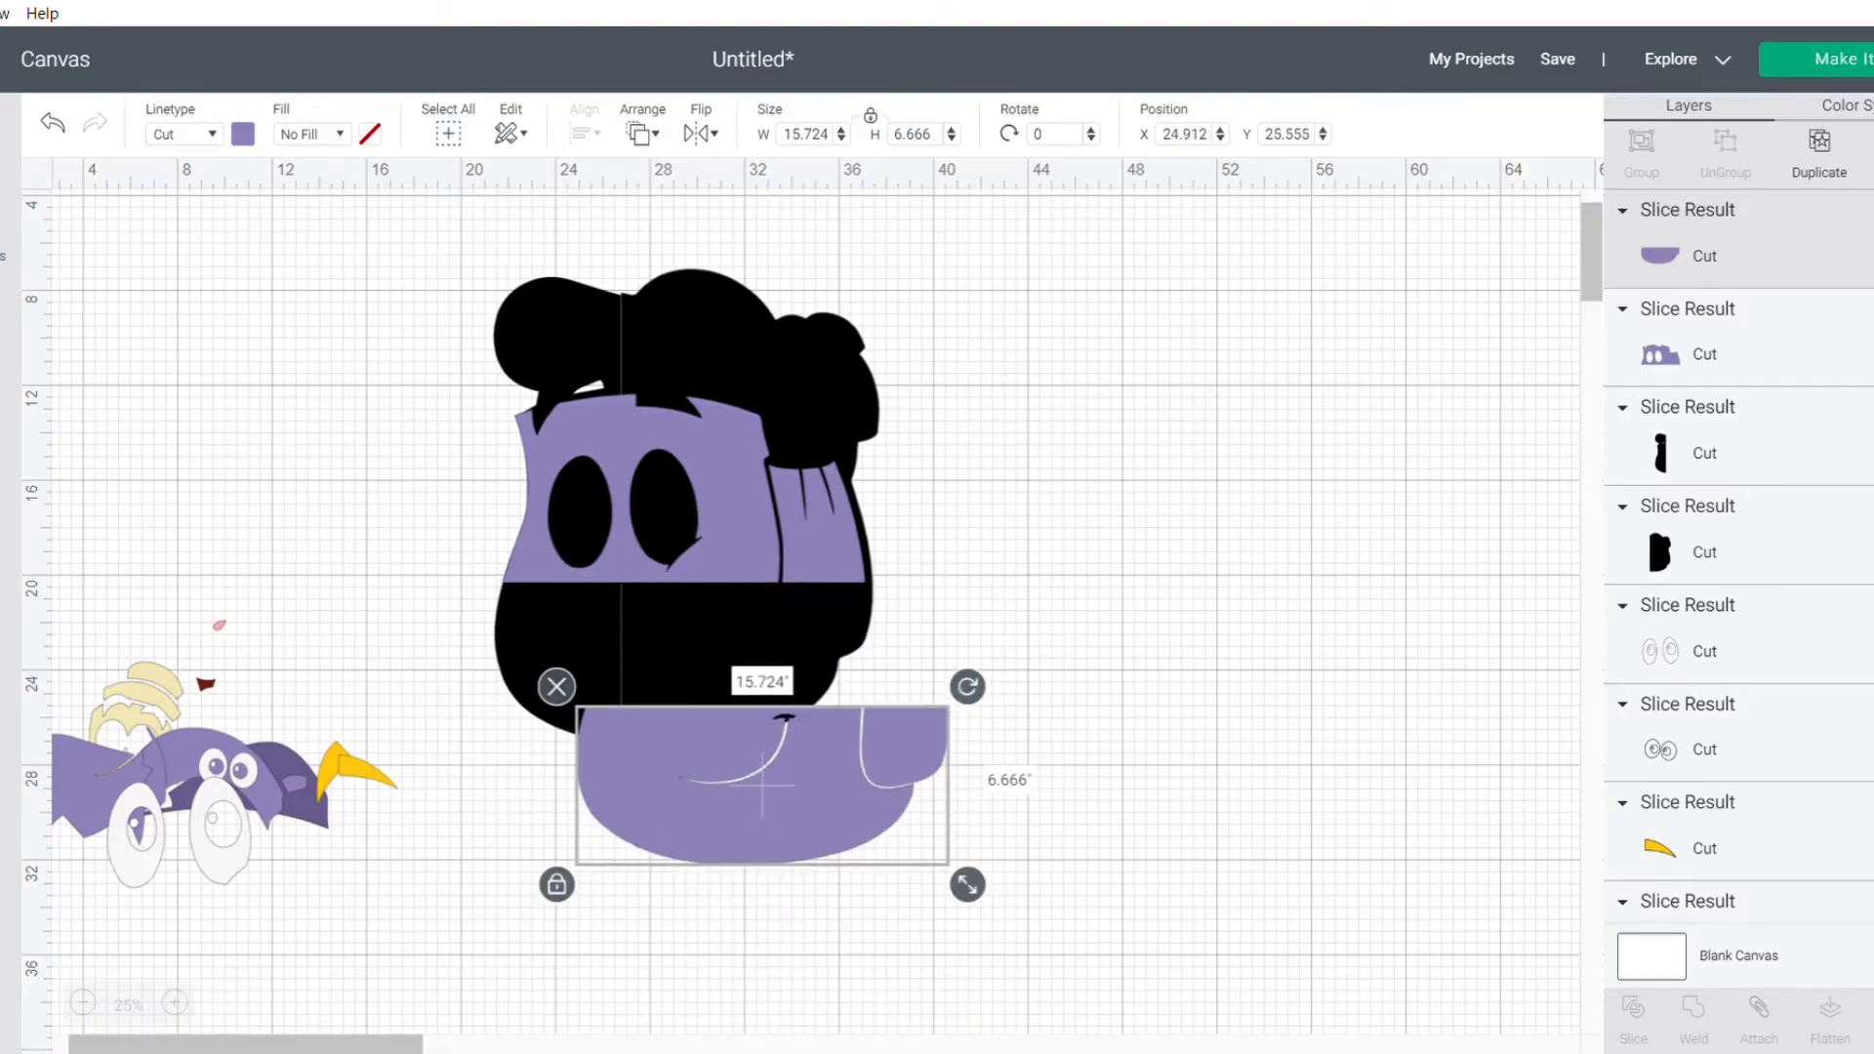
pyautogui.scroll(-10, 1866, 654)
pyautogui.scroll(10, 1869, 408)
pyautogui.moveTo(824, 523); pyautogui.dragTo(1133, 443)
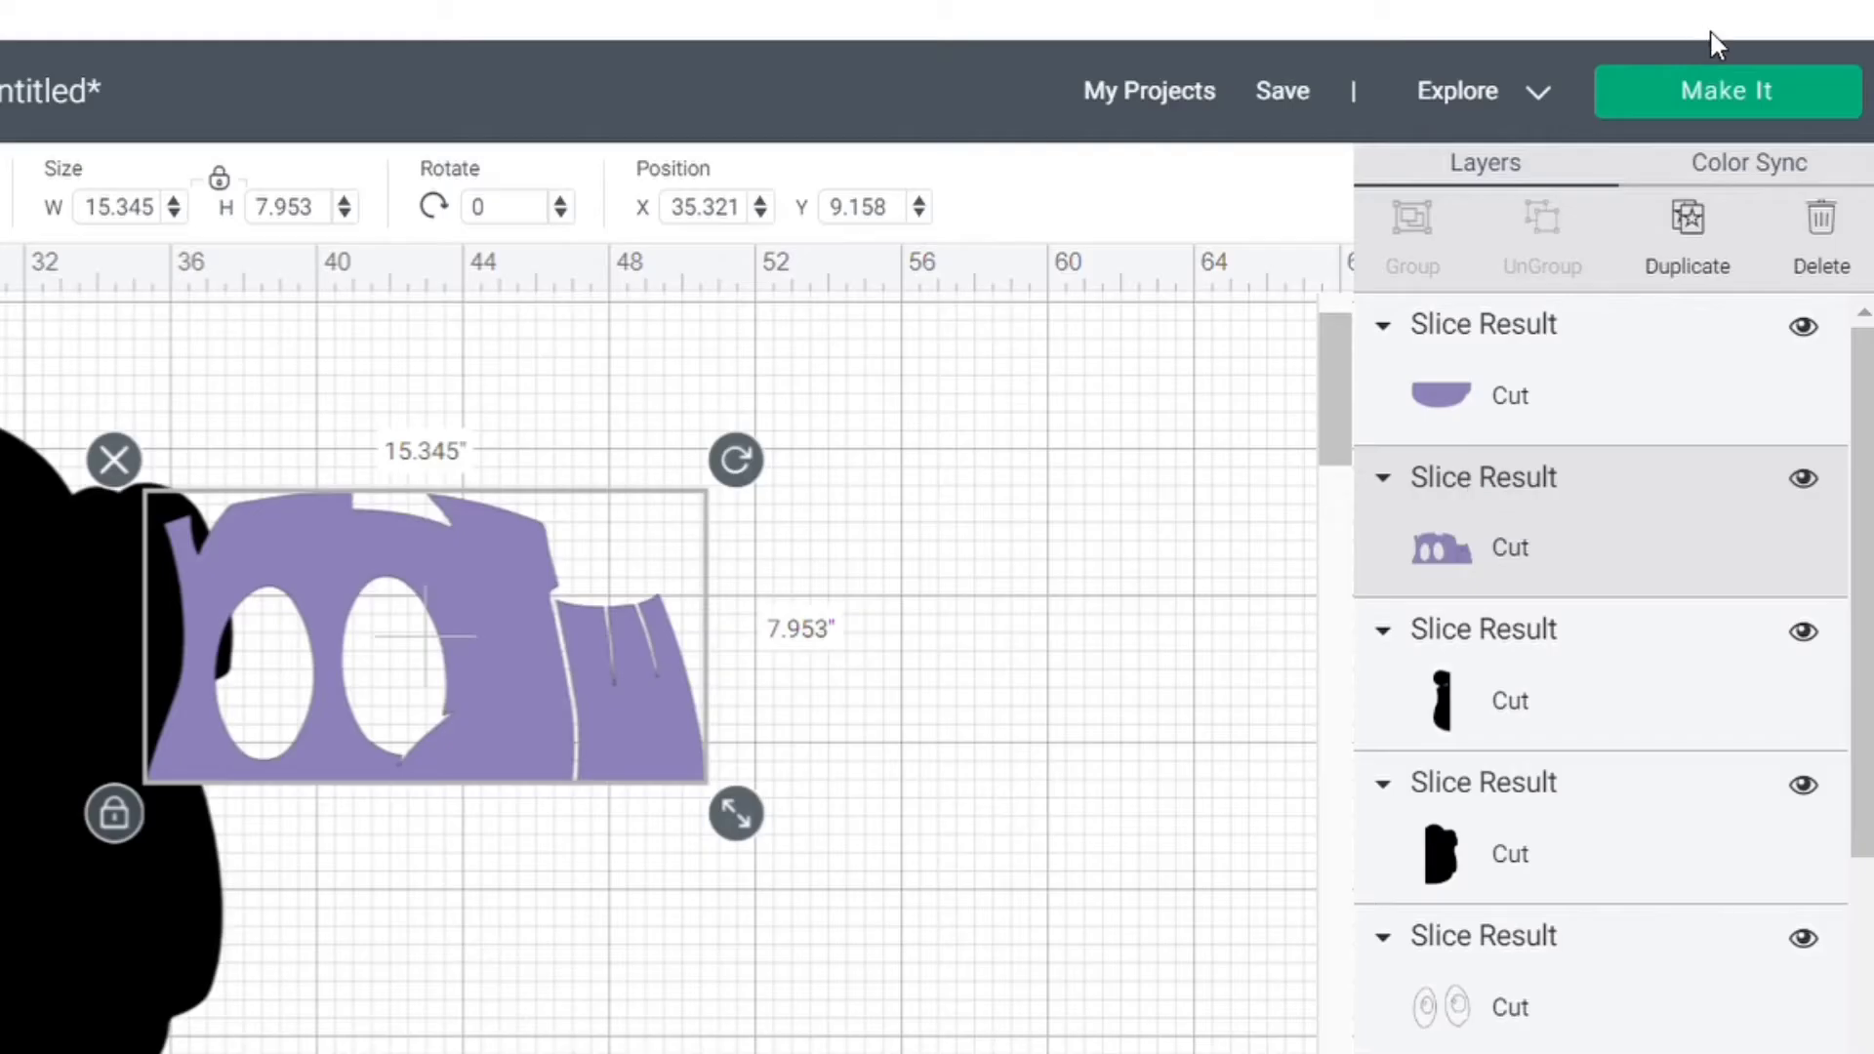
# Step: Send the project to the mat preparation with Make It and accept continuing with a larger mat
pyautogui.click(1723, 93)
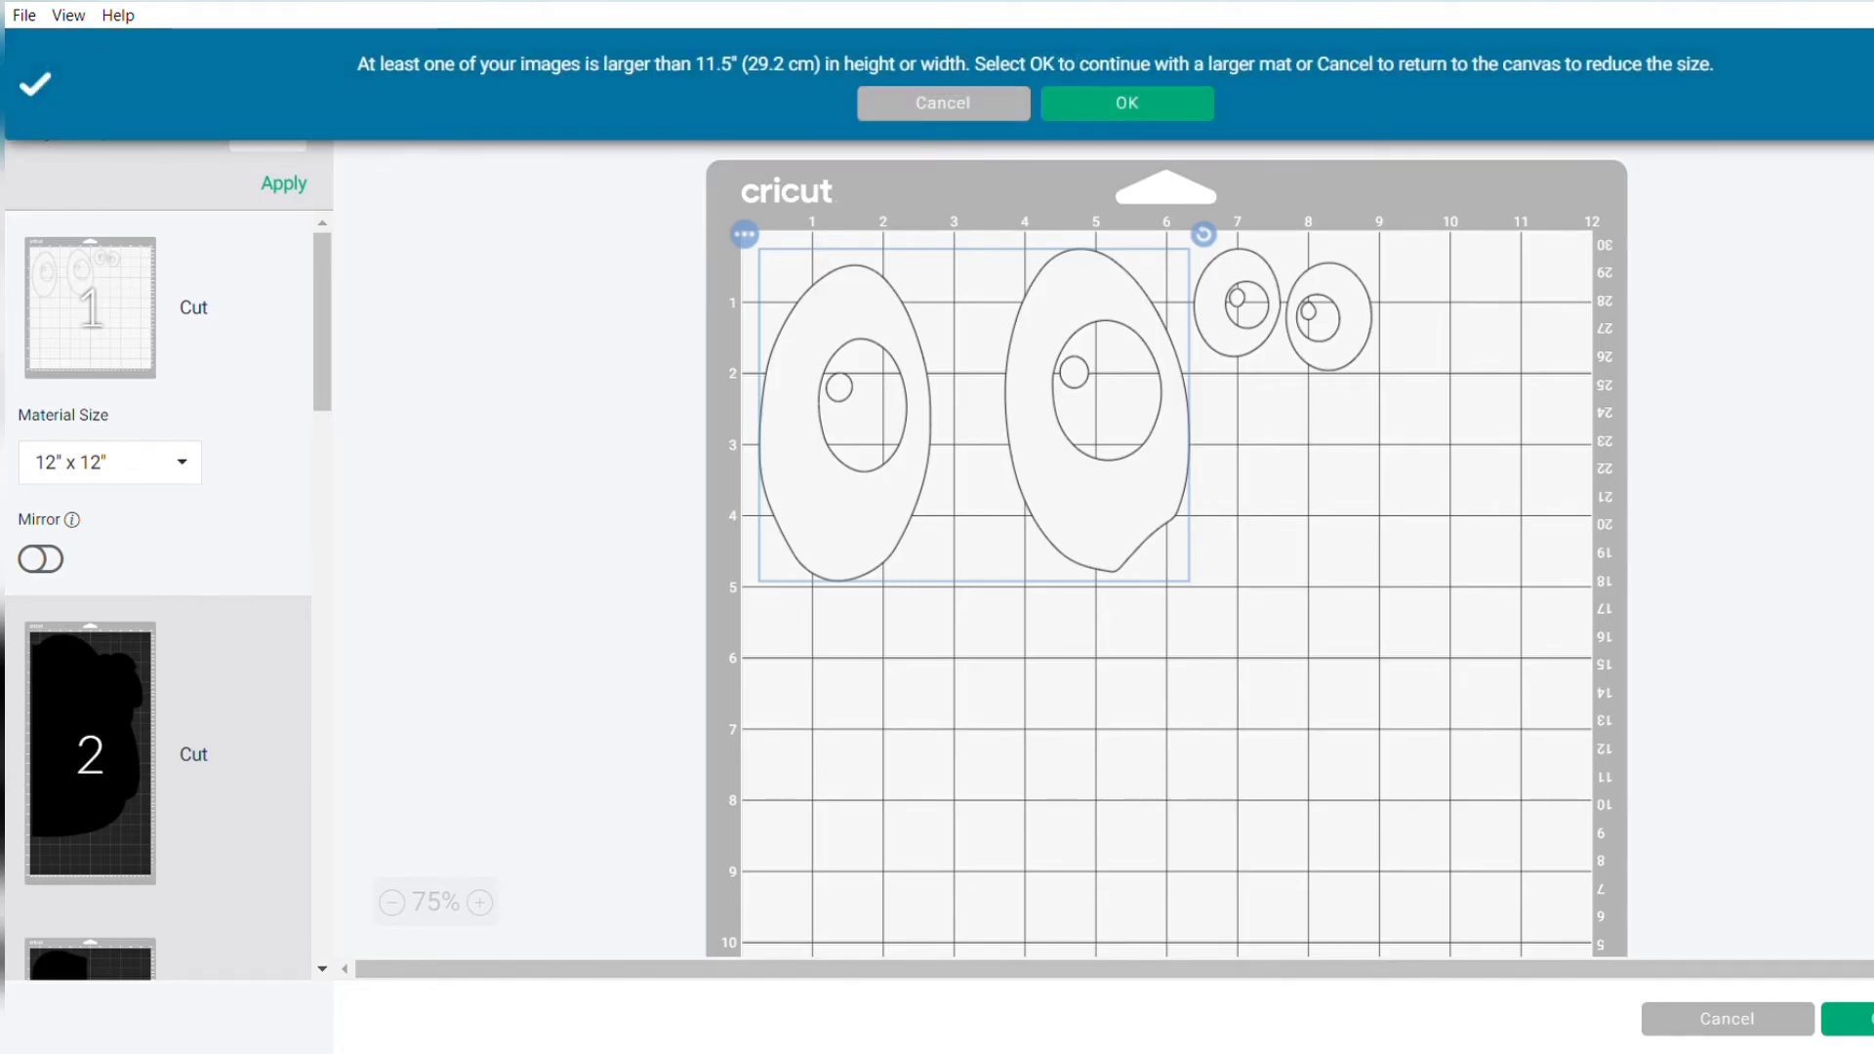
pyautogui.click(1127, 102)
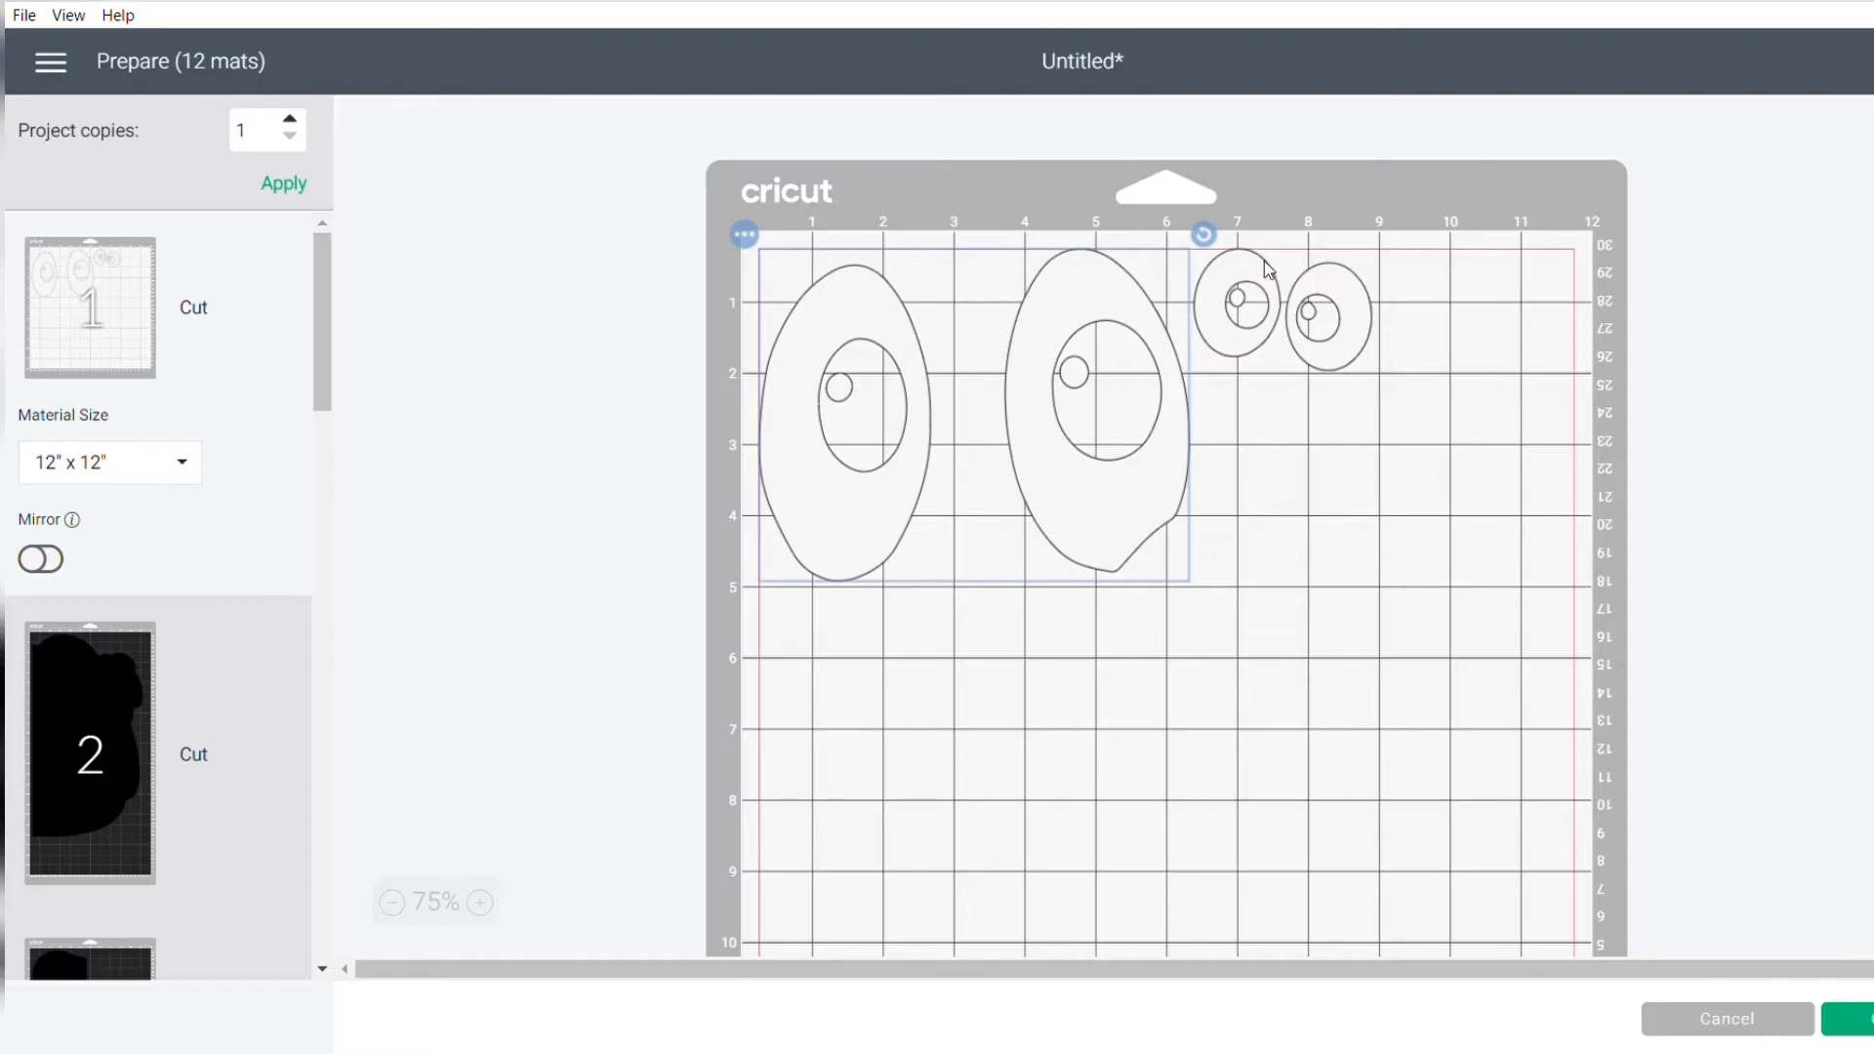
# Step: Move the pair of small eyes on mat 1 into the free space directly beneath the large eyes
pyautogui.moveTo(1263, 261); pyautogui.dragTo(833, 642)
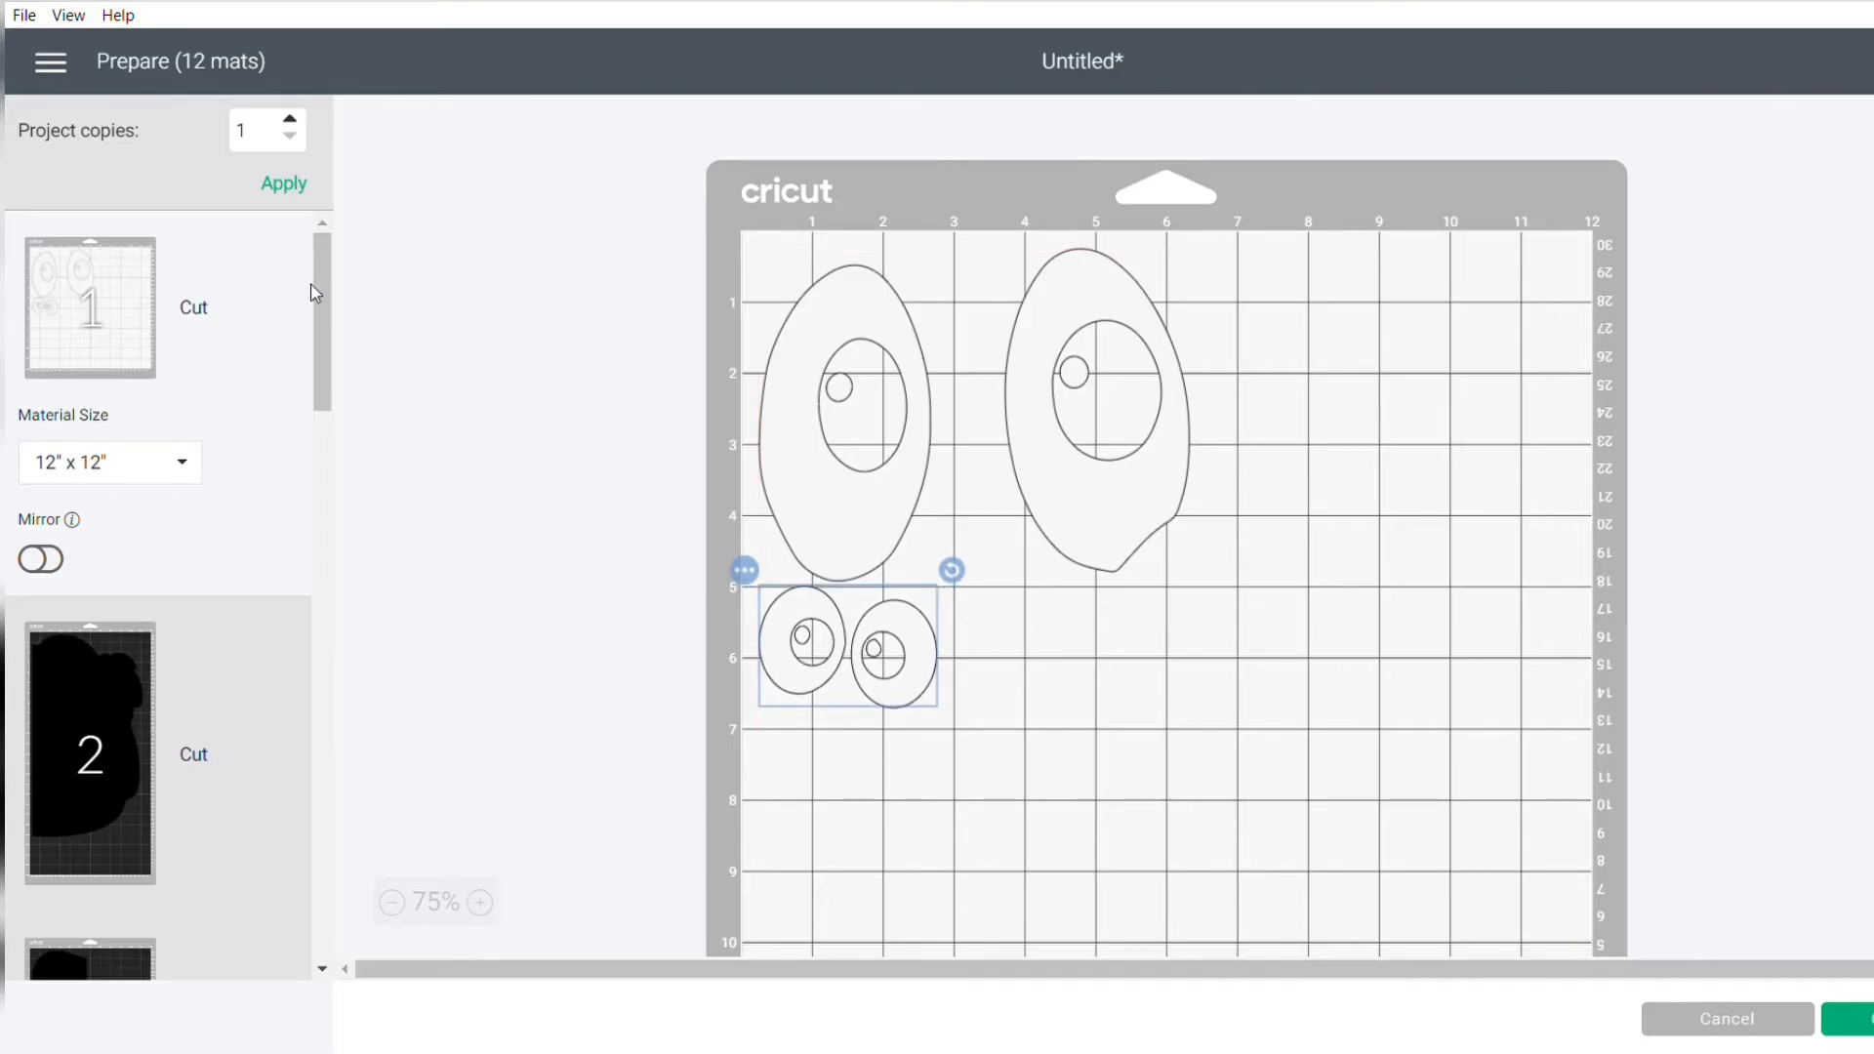
# Step: Examine how the black backing pieces on mats 2 and 3 fit the 12 by 24 inch material
pyautogui.moveTo(313, 285); pyautogui.dragTo(318, 389)
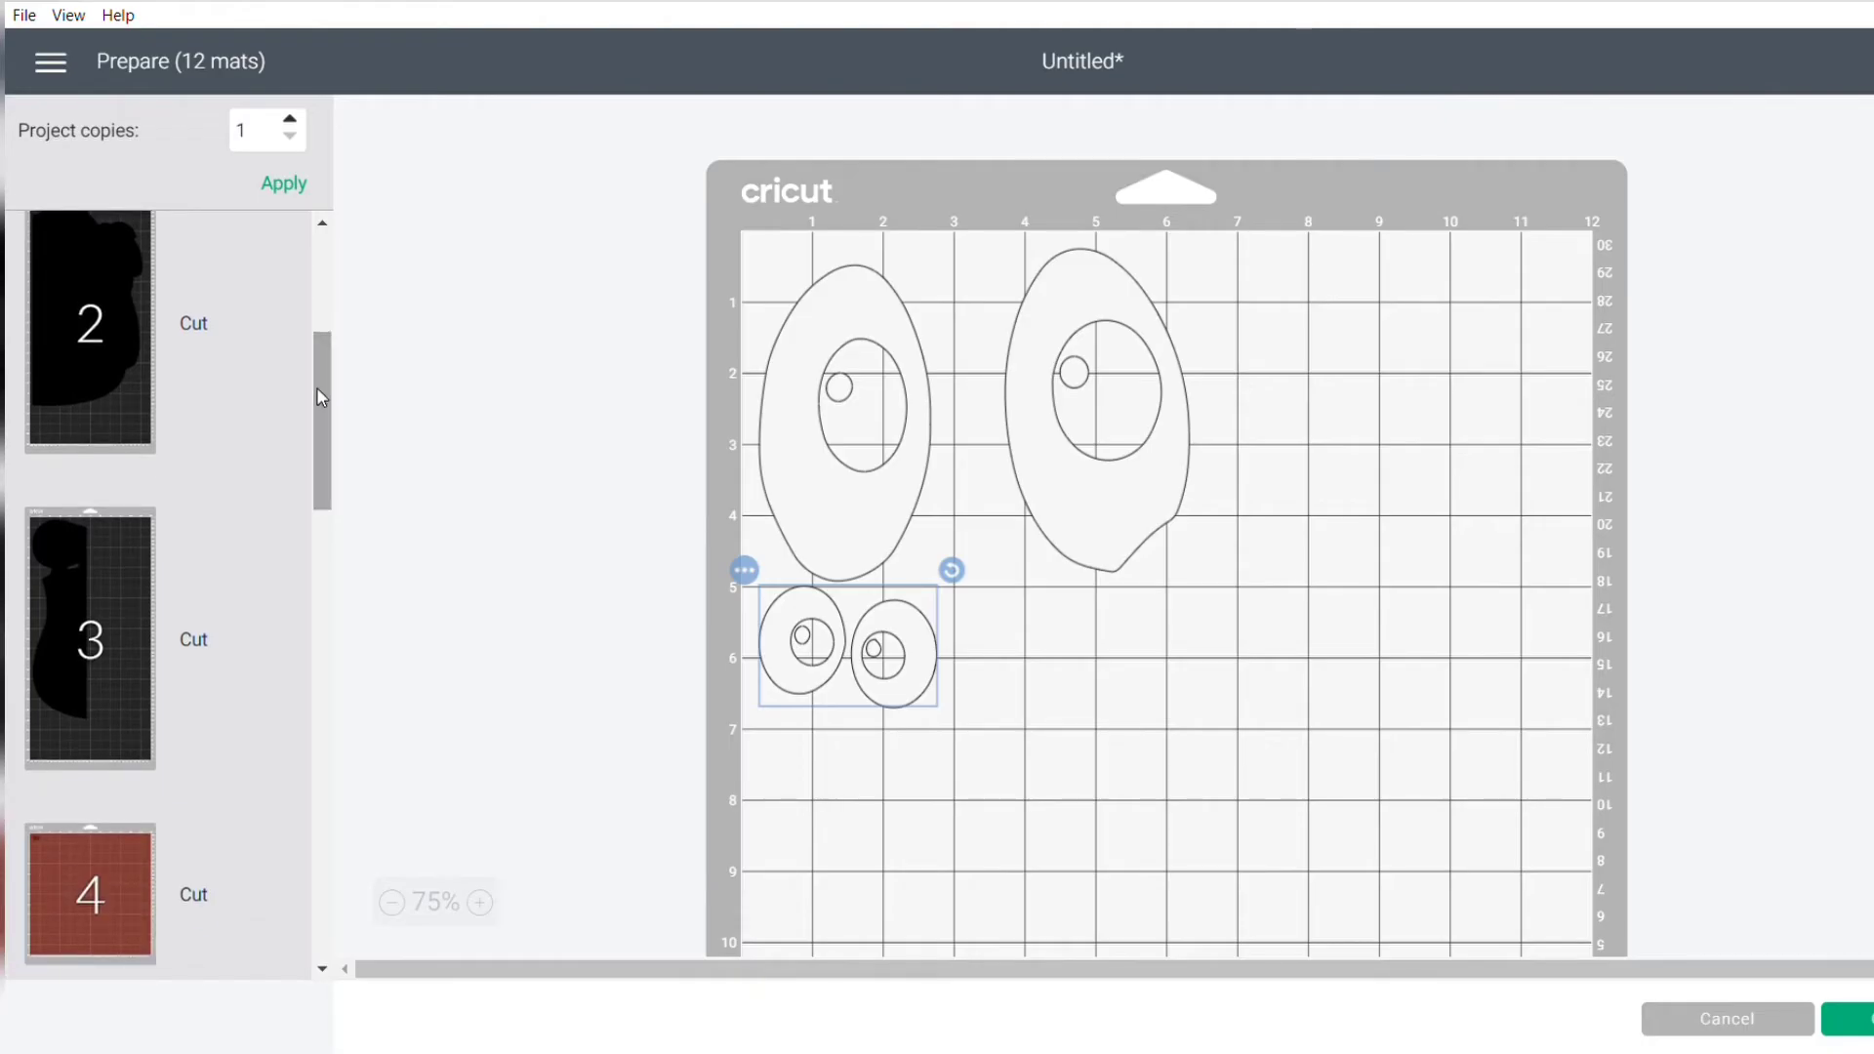
pyautogui.click(39, 308)
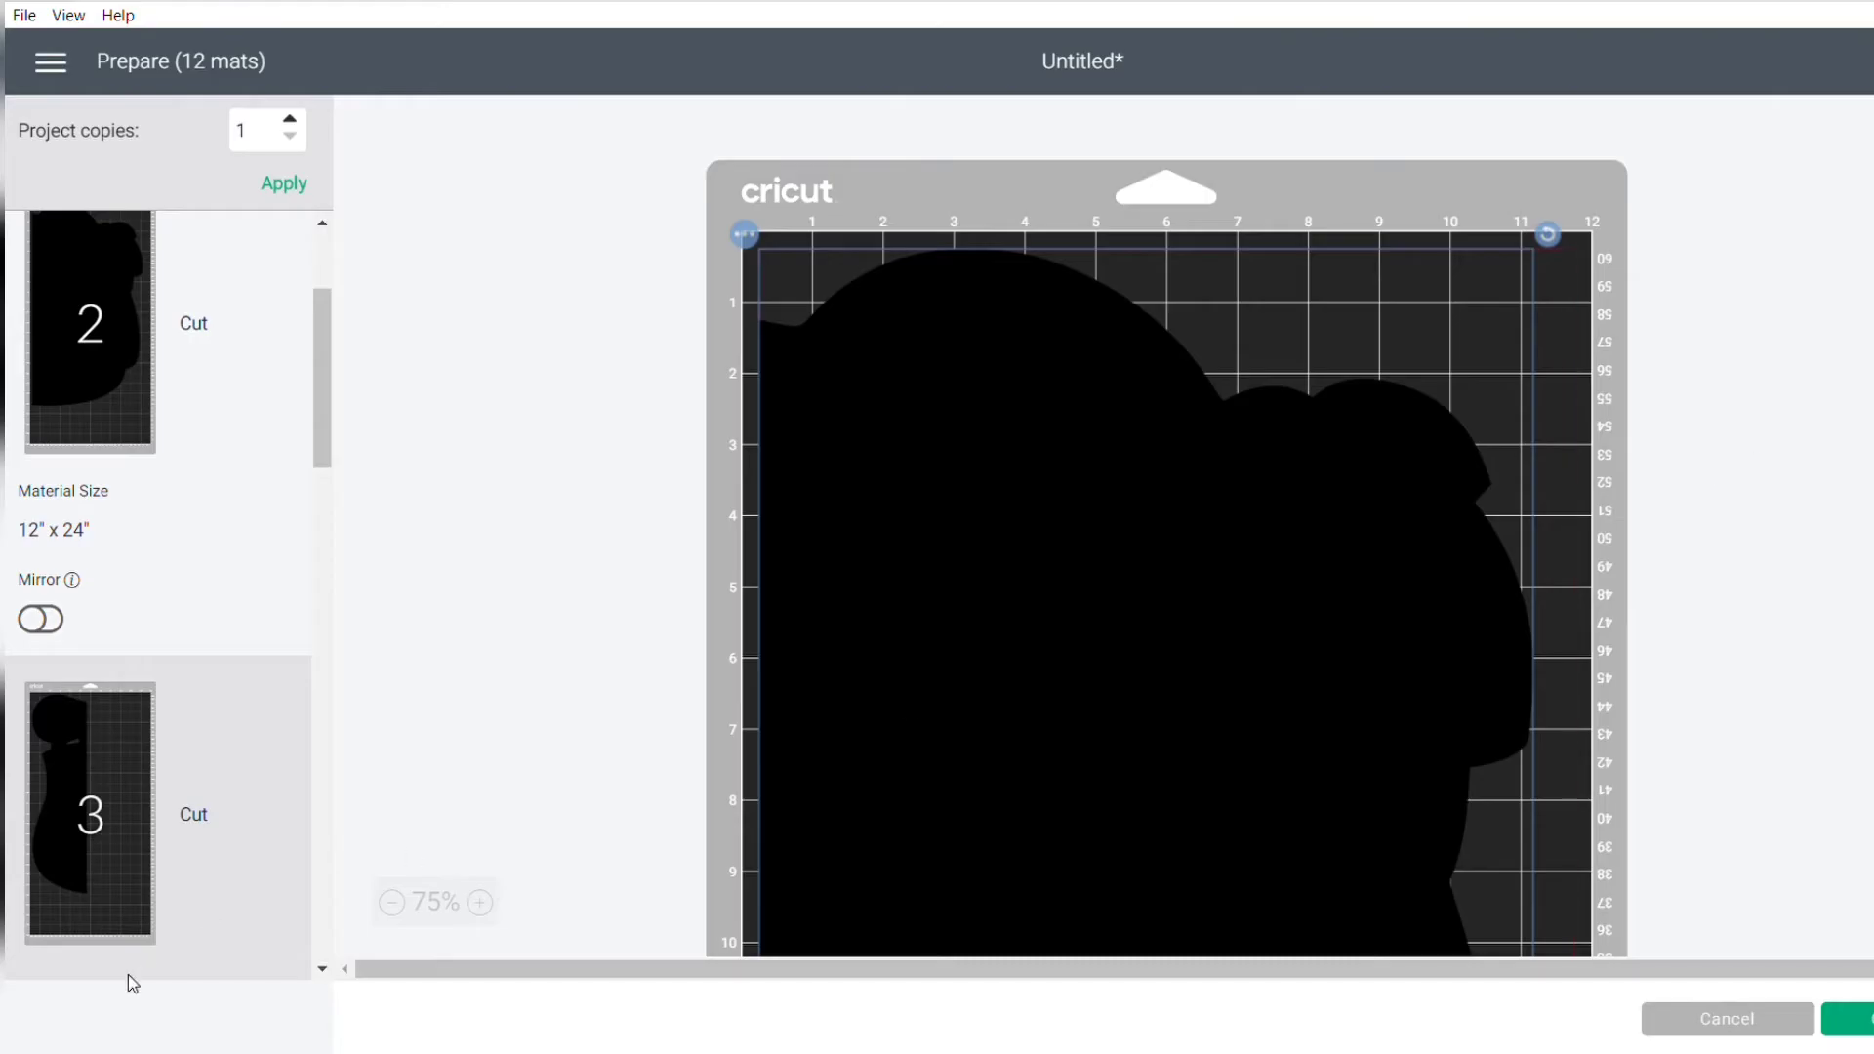
pyautogui.click(391, 903)
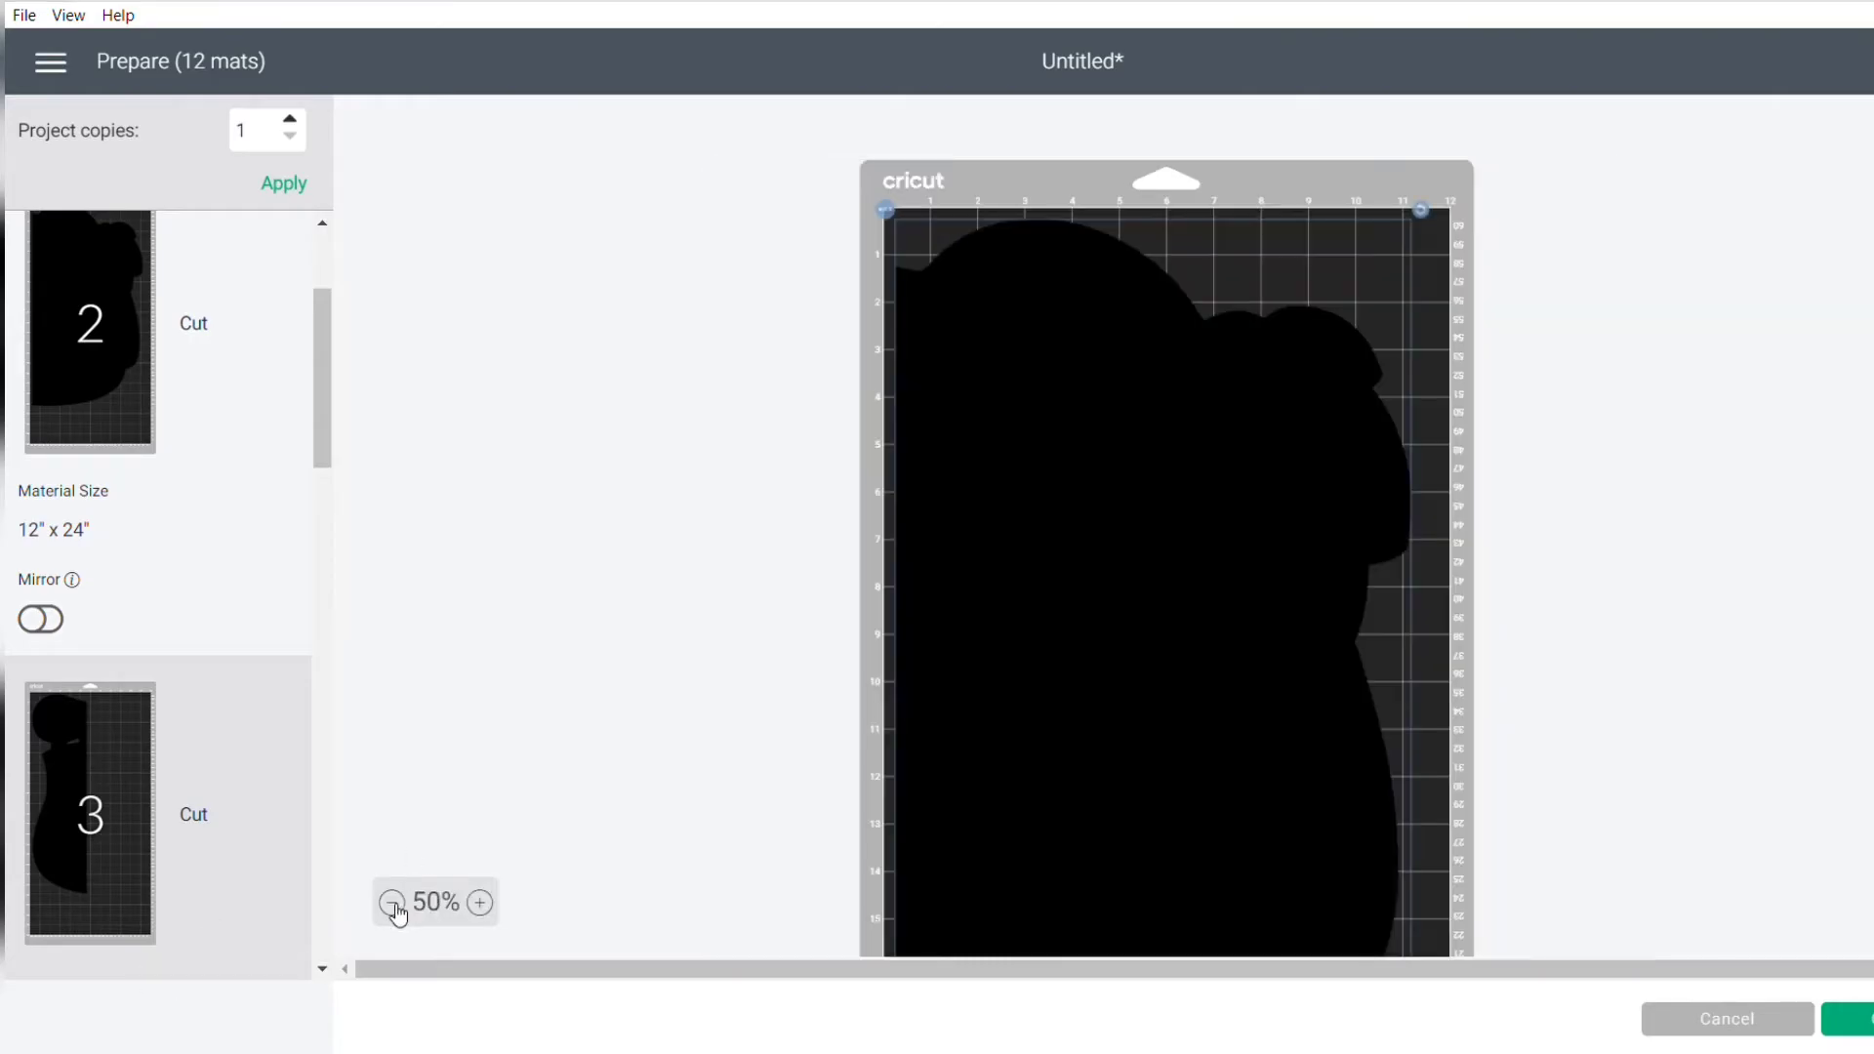
pyautogui.click(393, 904)
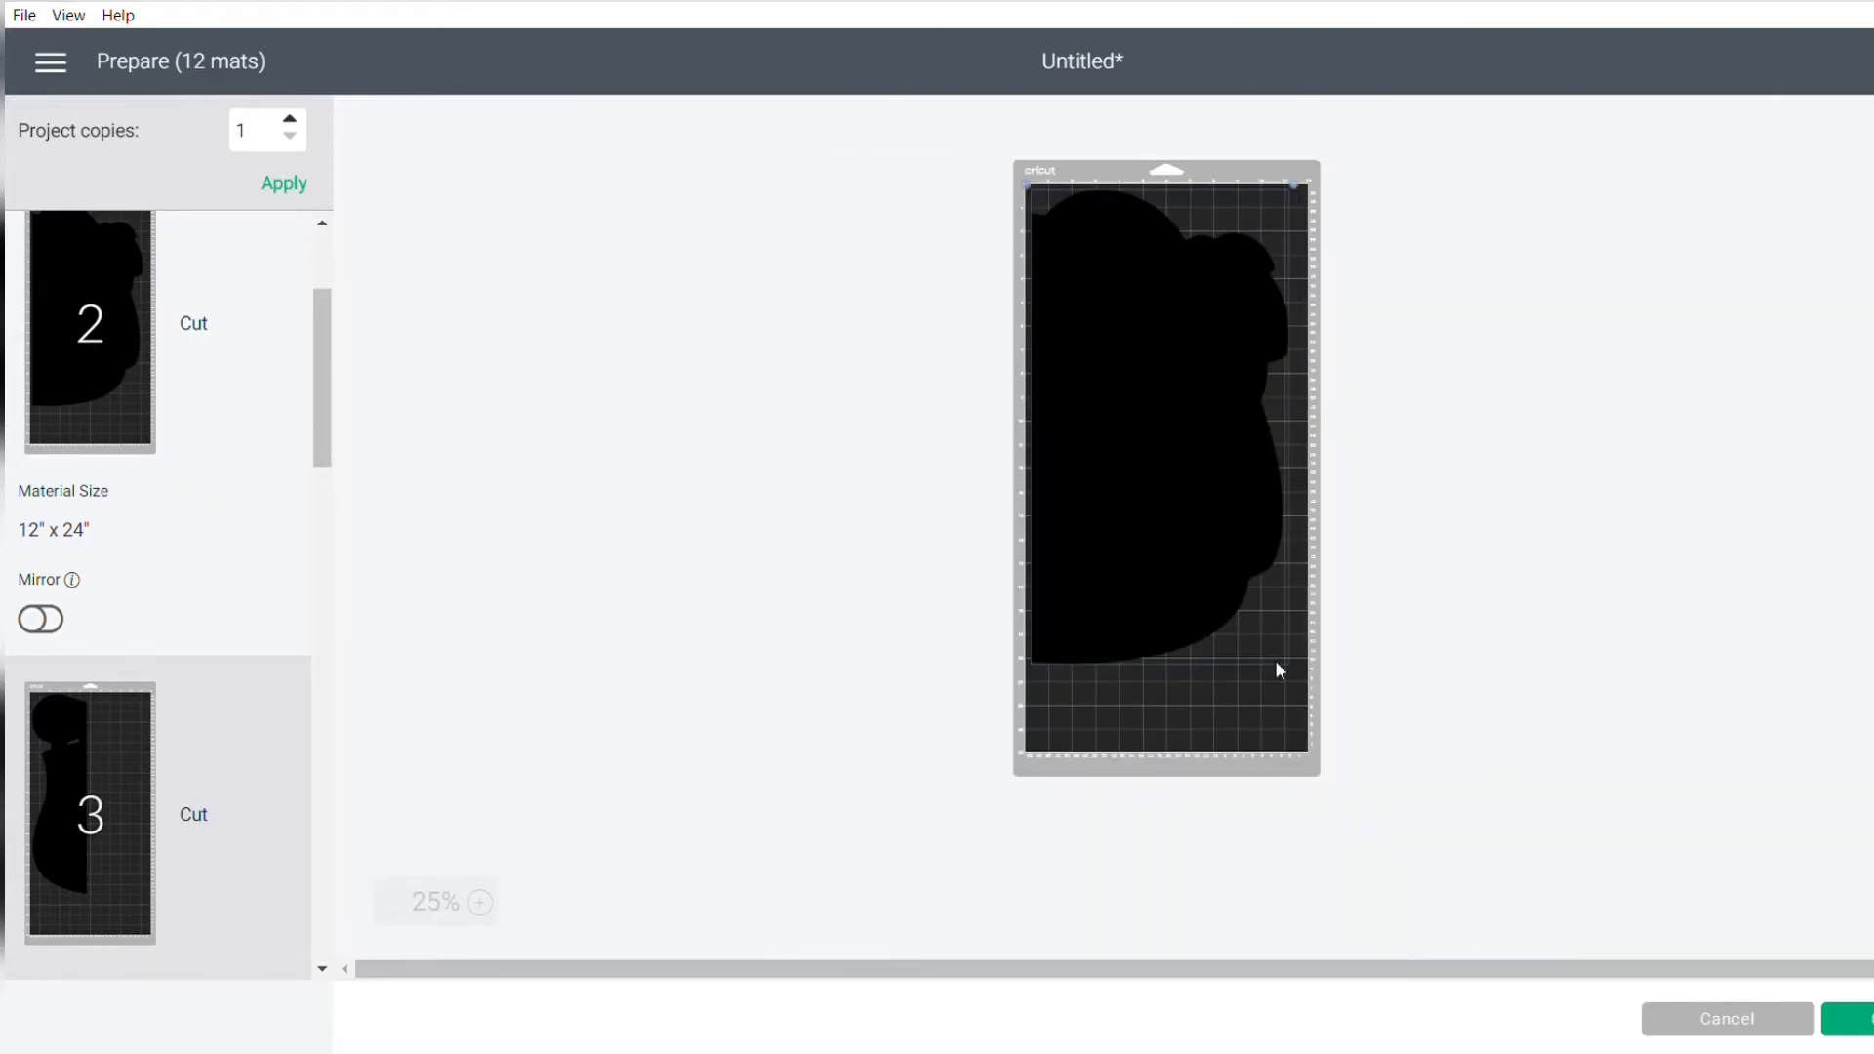
pyautogui.click(481, 902)
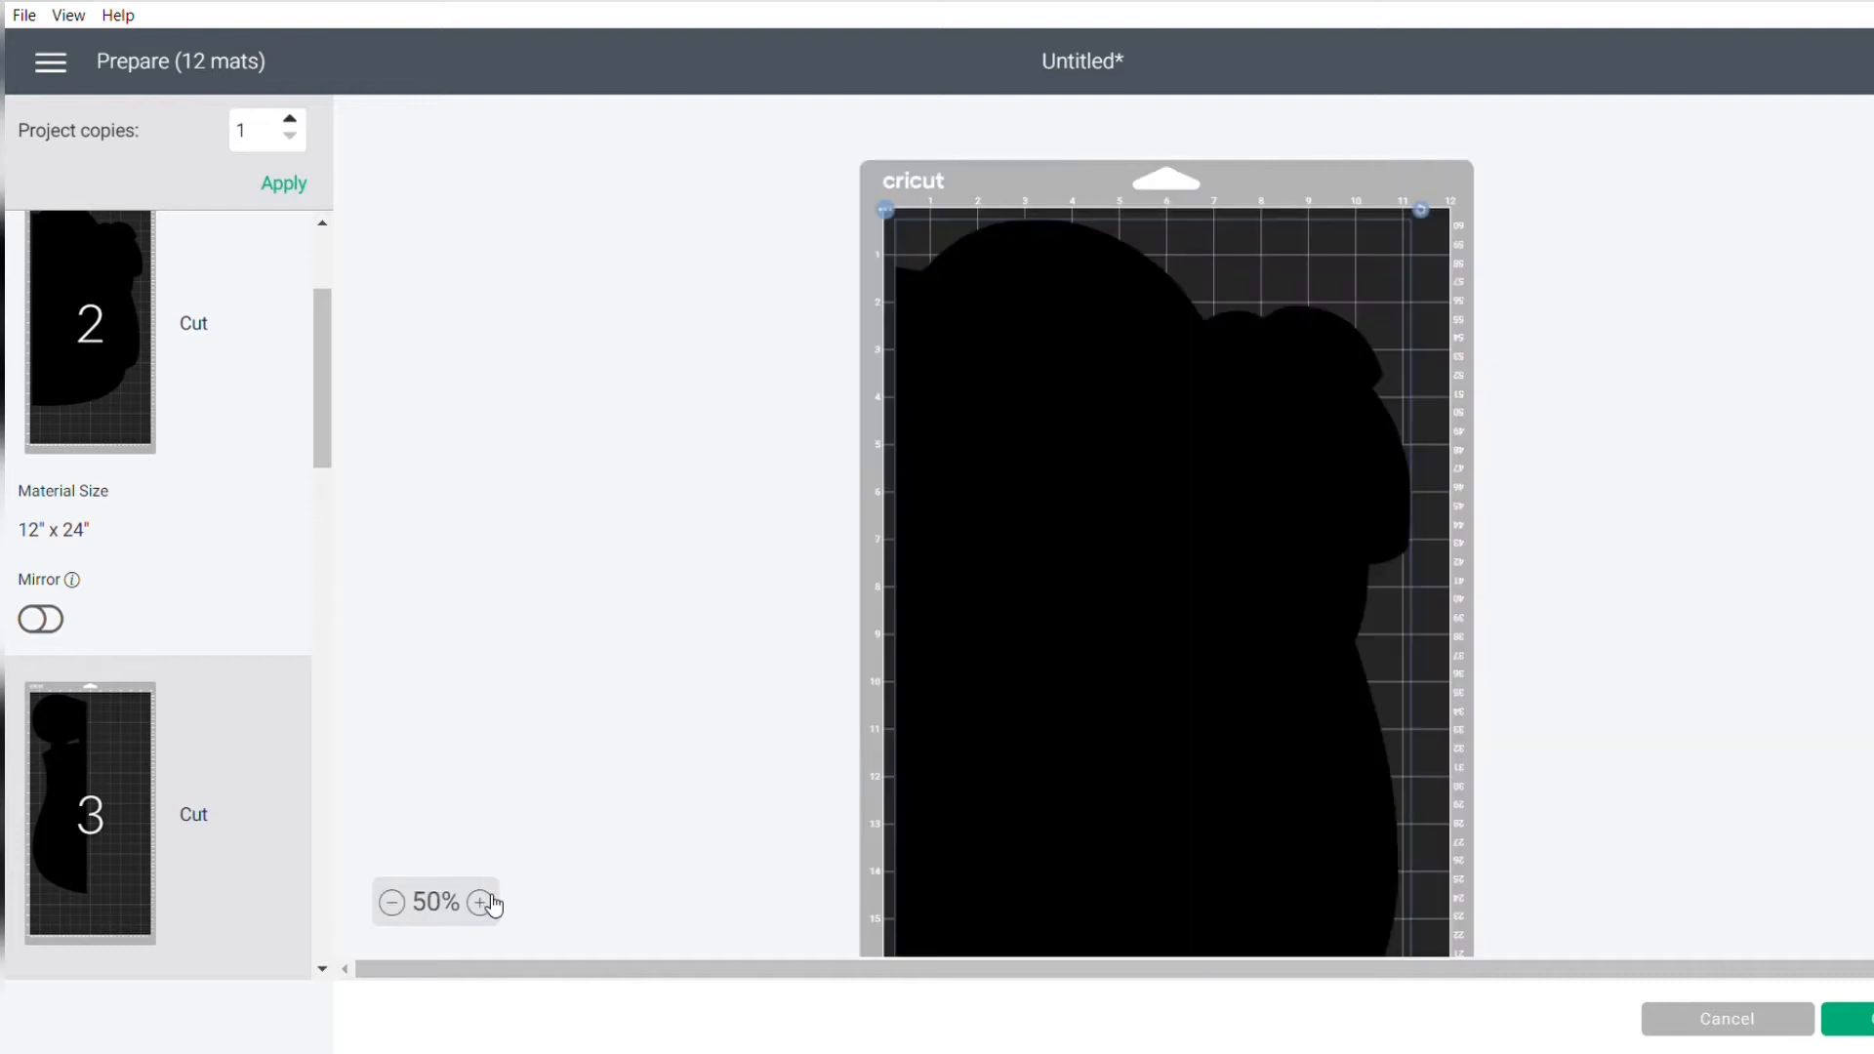
pyautogui.scroll(-2, 1166, 527)
pyautogui.scroll(2, 1166, 527)
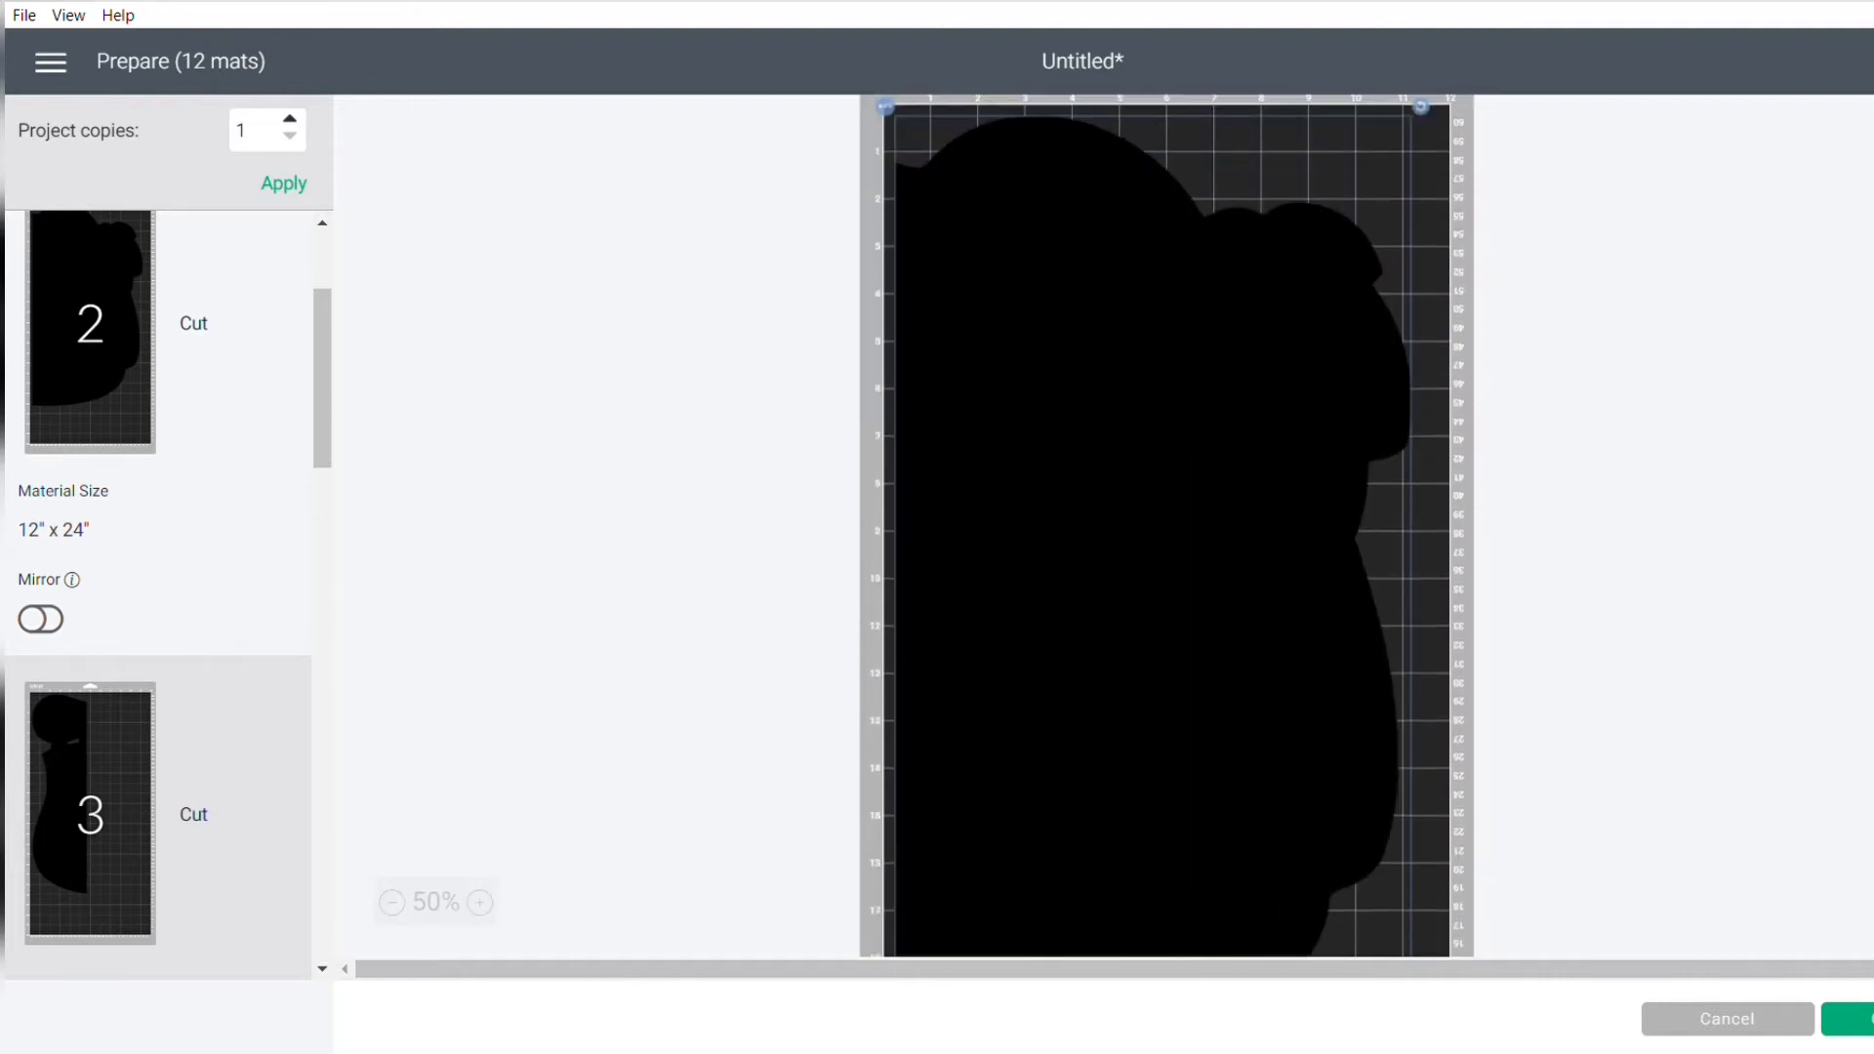
pyautogui.scroll(-1, 1166, 527)
pyautogui.scroll(1, 1167, 527)
pyautogui.scroll(-2, 1166, 527)
pyautogui.scroll(-4, 1198, 451)
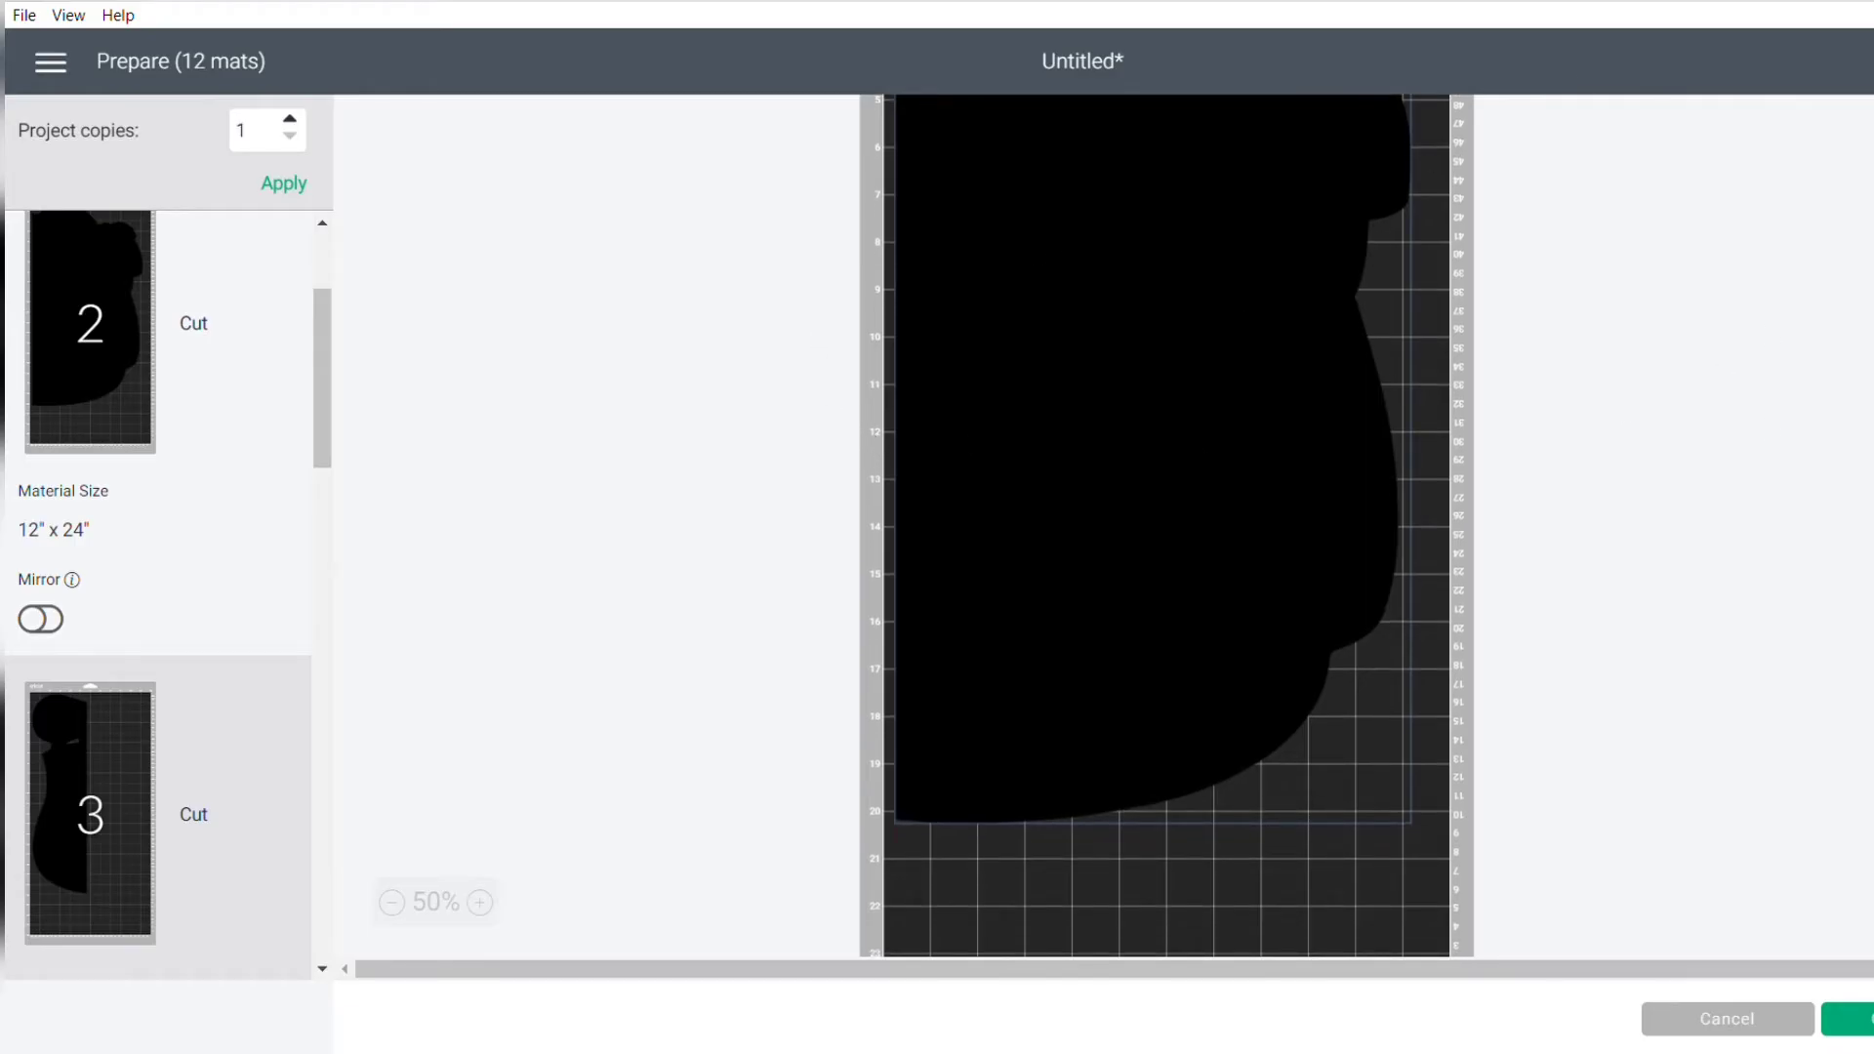
pyautogui.scroll(4, 1166, 527)
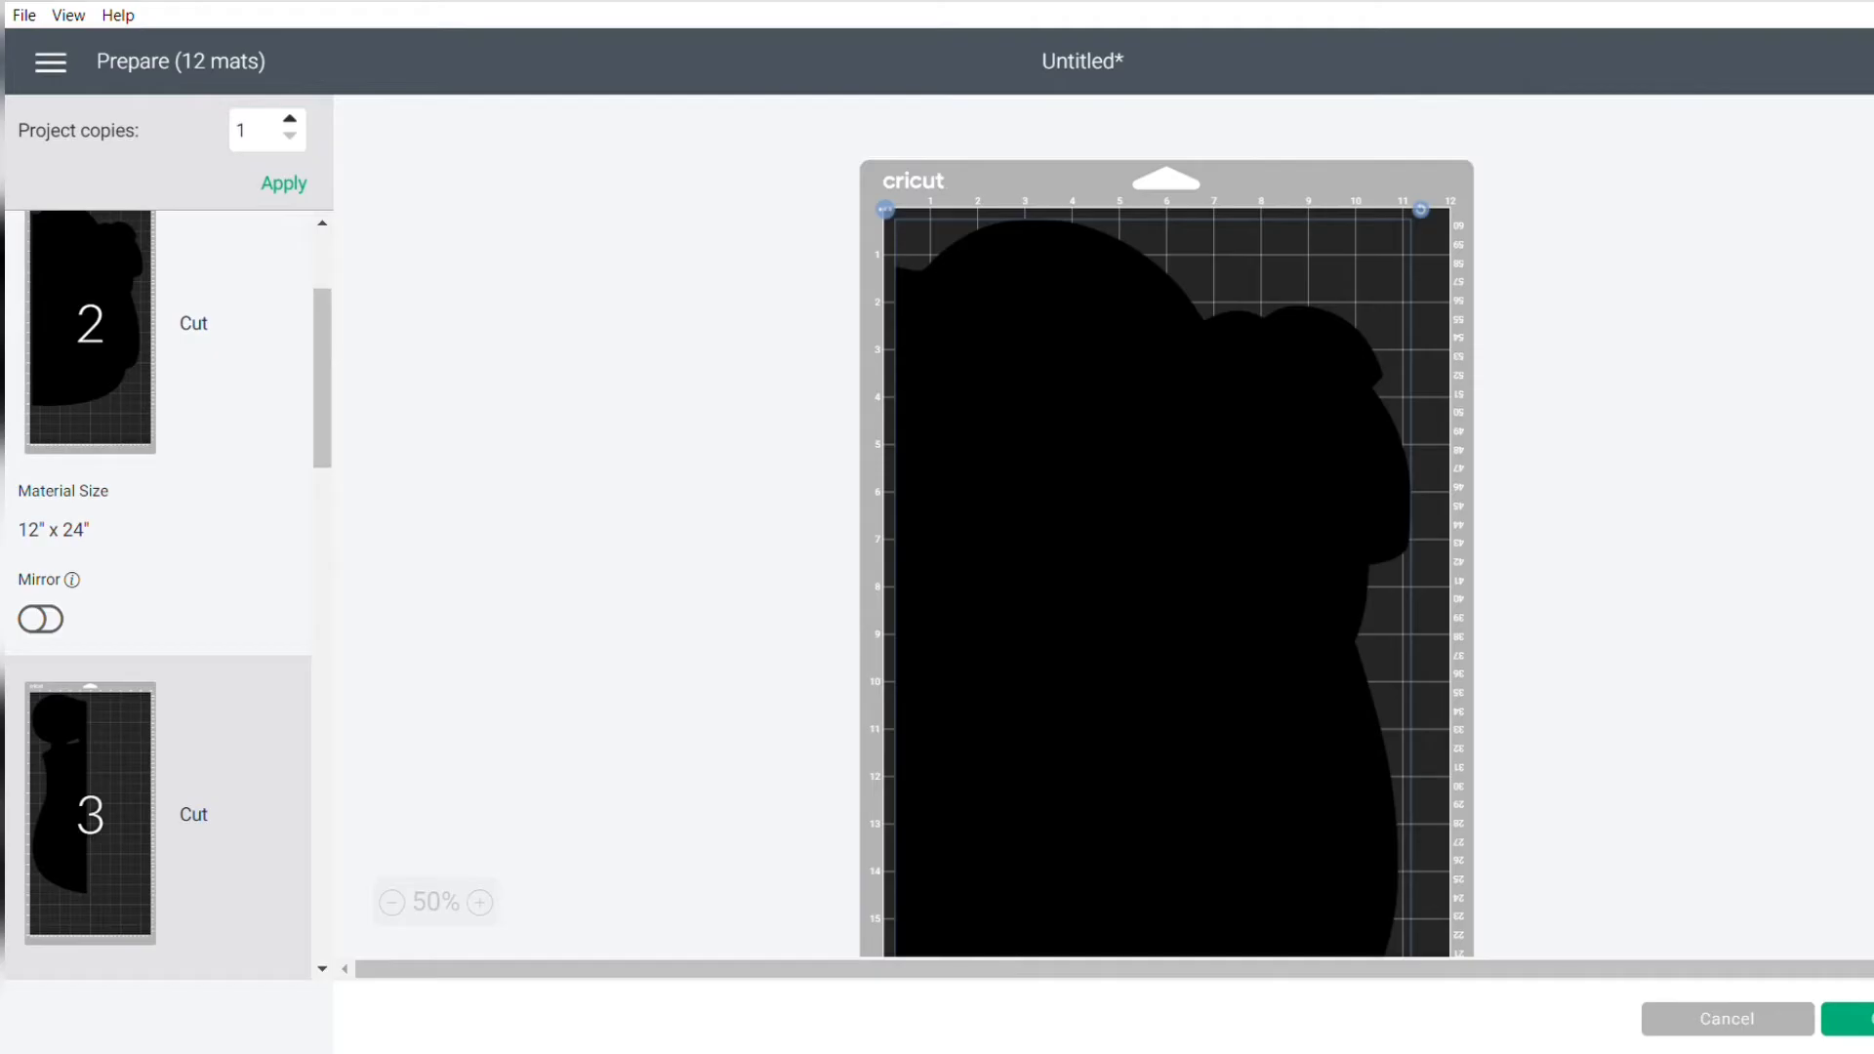
pyautogui.scroll(-4, 1166, 527)
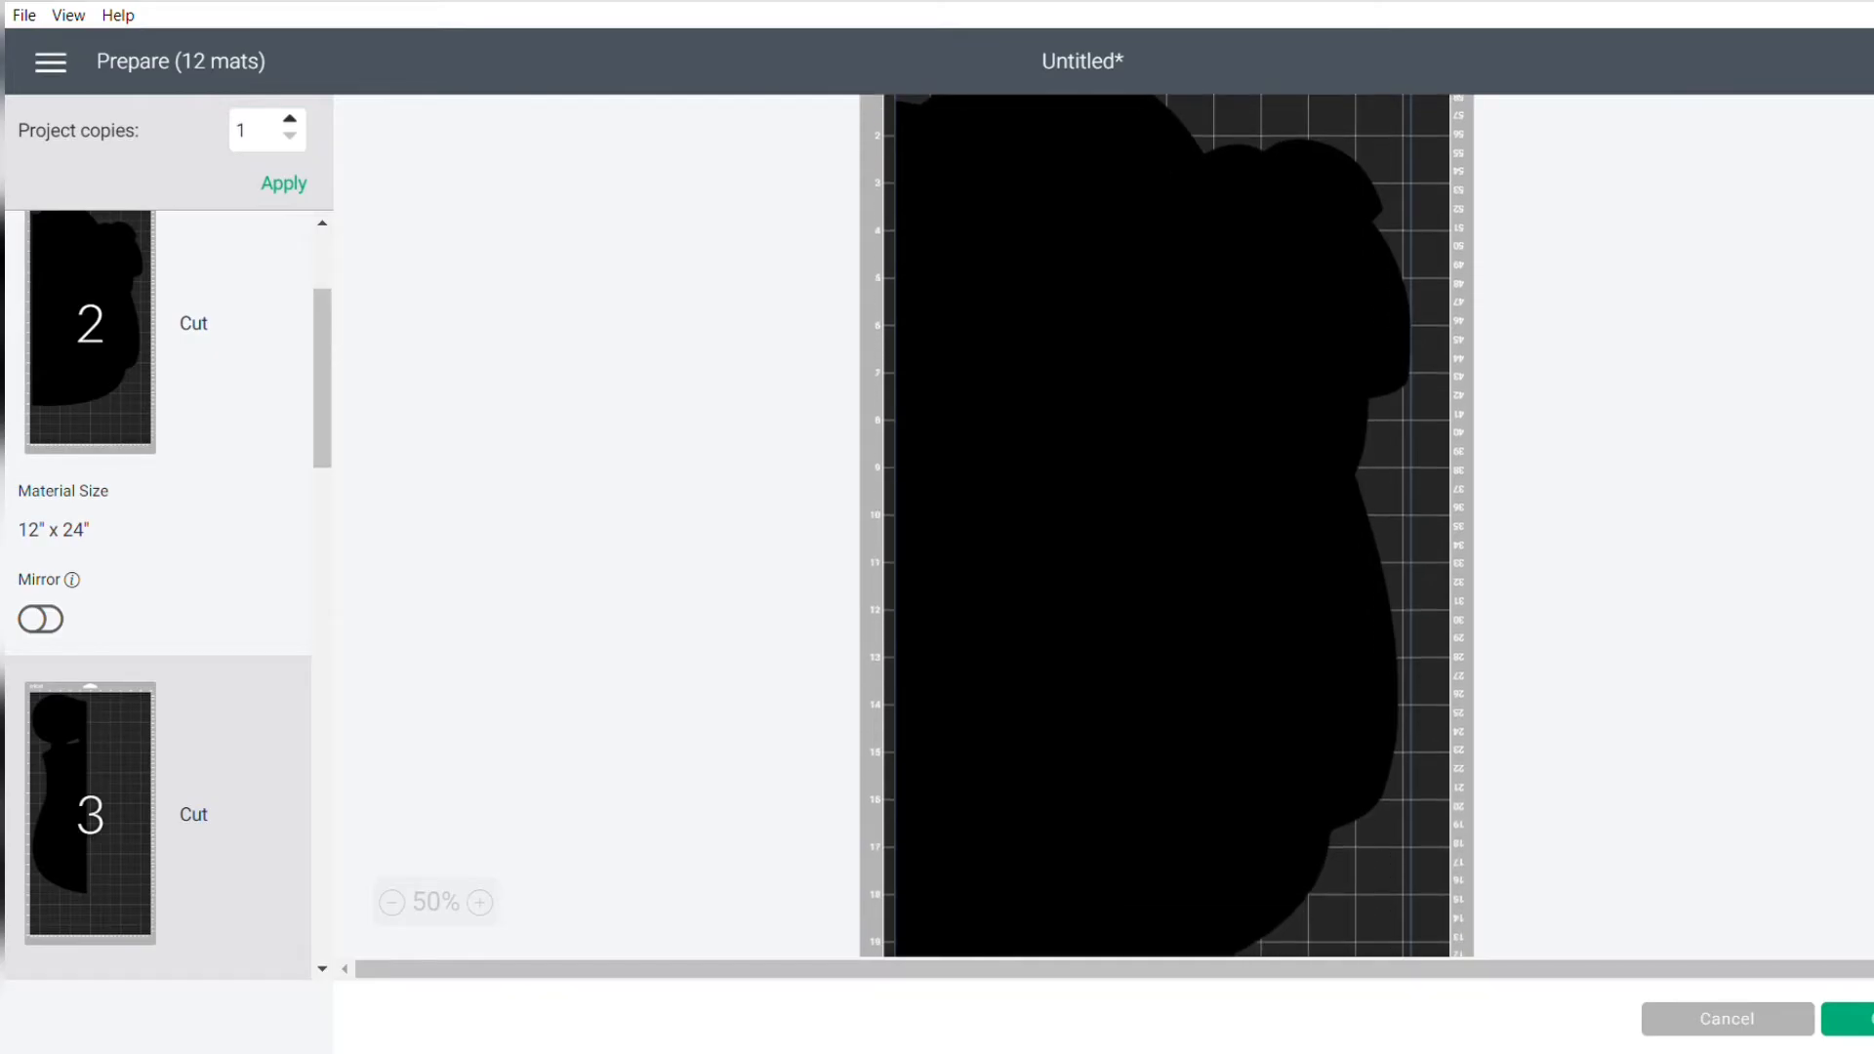
pyautogui.scroll(-4, 1545, 488)
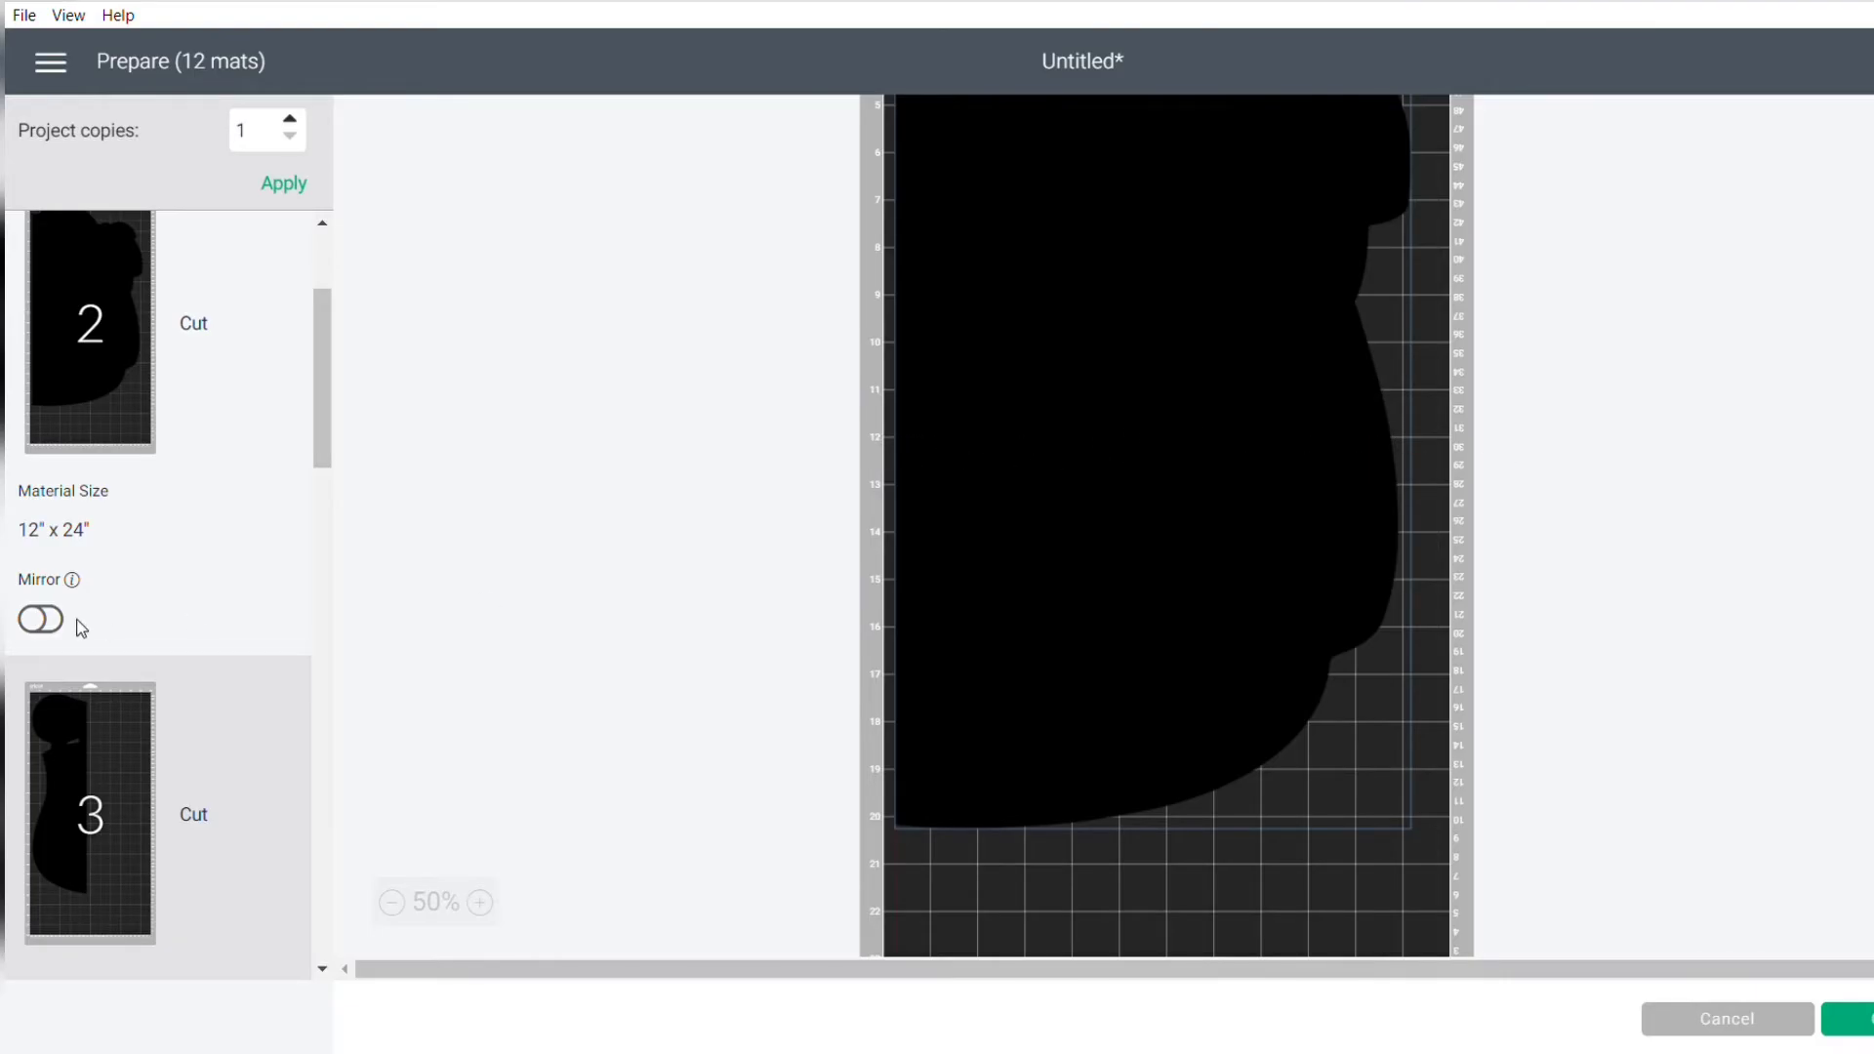
pyautogui.click(127, 857)
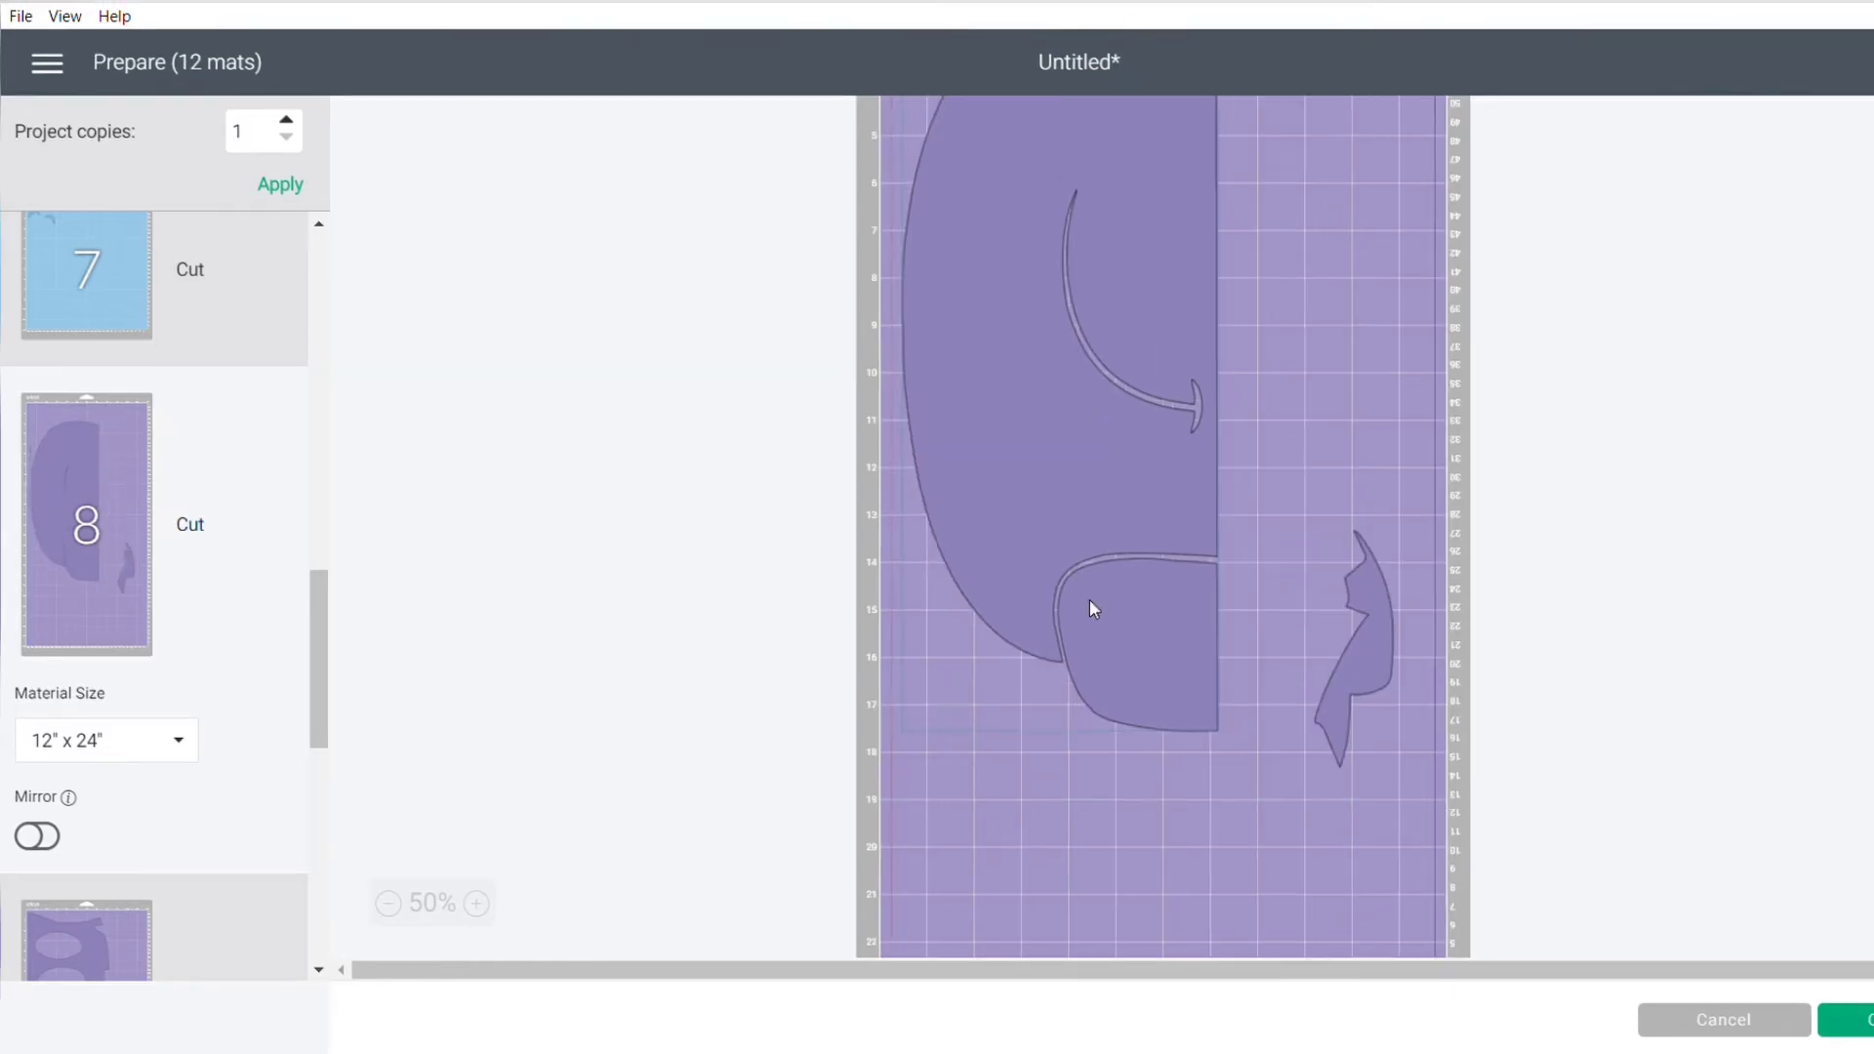
# Step: Move the small jagged purple piece on mat 8 into the empty upper corner above the large face piece
pyautogui.scroll(3, 1089, 600)
pyautogui.moveTo(1364, 903); pyautogui.dragTo(1086, 209)
pyautogui.scroll(-3, 782, 488)
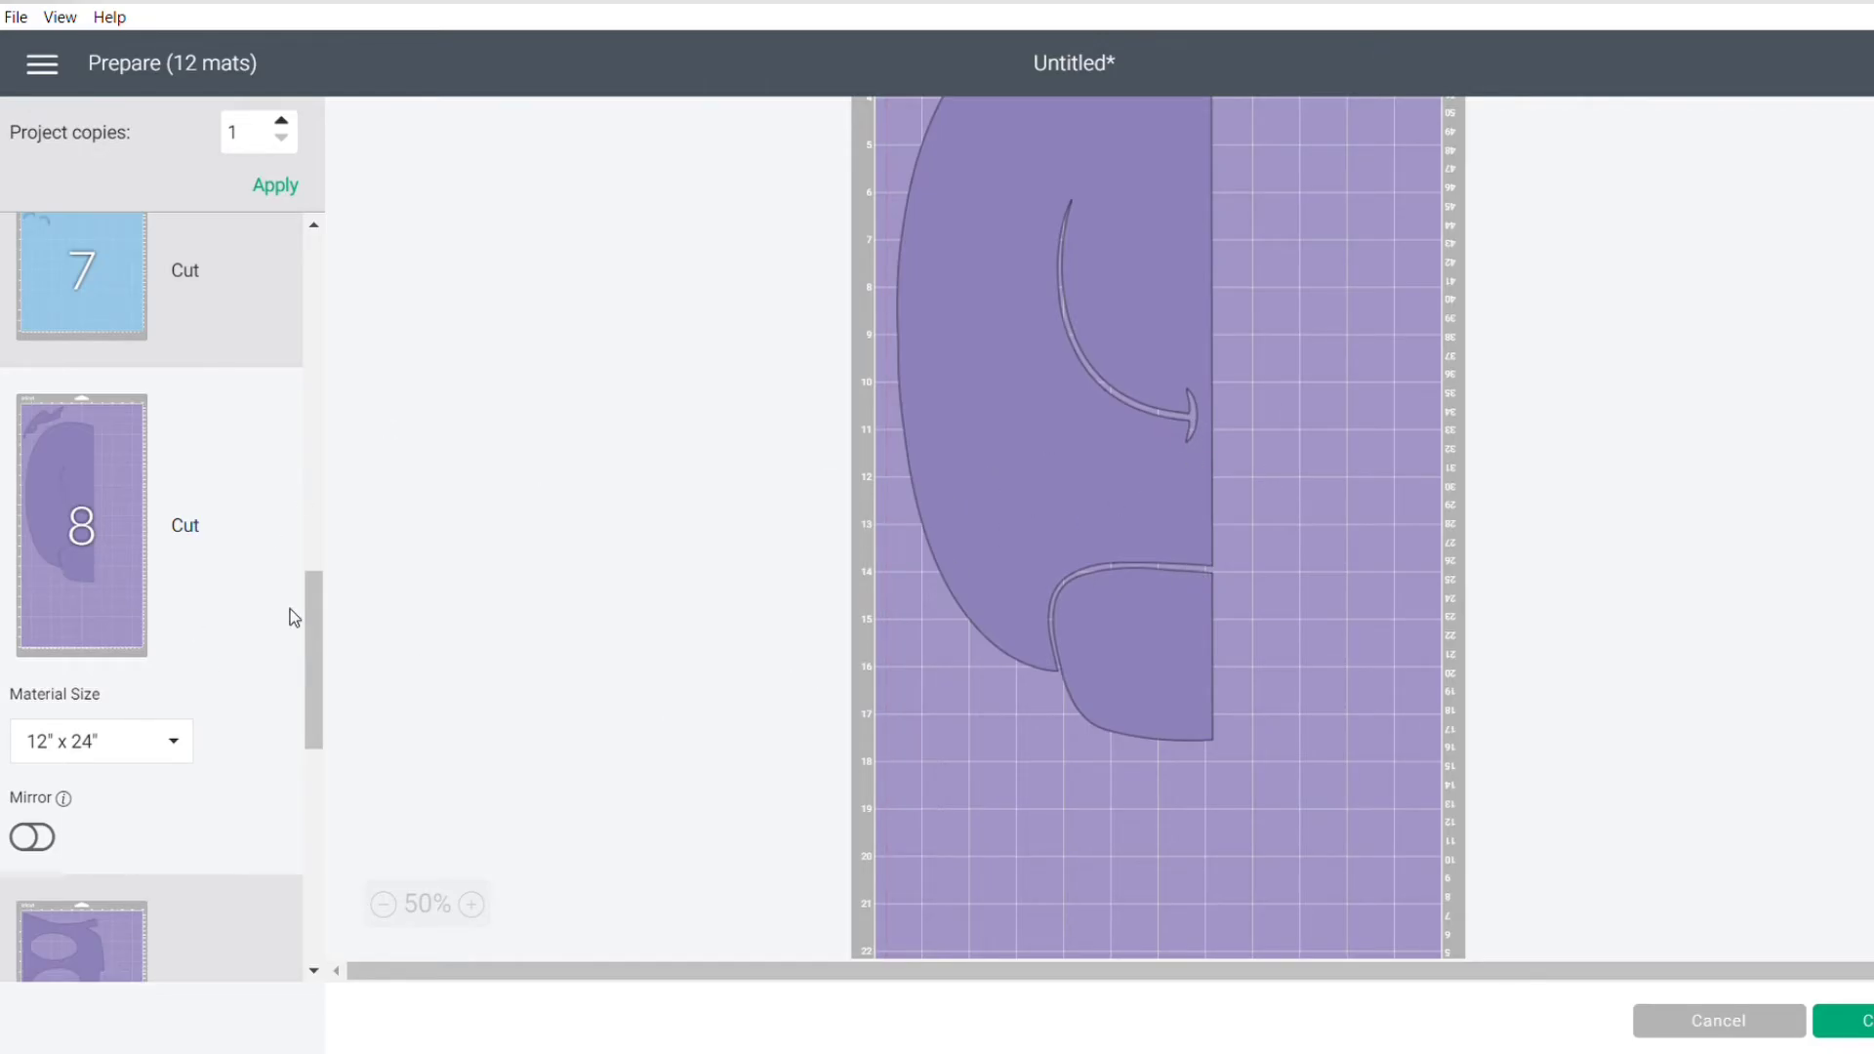
# Step: Move the curved purple piece from mat 10 to mat 9, in the free area beside and below the face pieces
pyautogui.moveTo(324, 618); pyautogui.dragTo(332, 728)
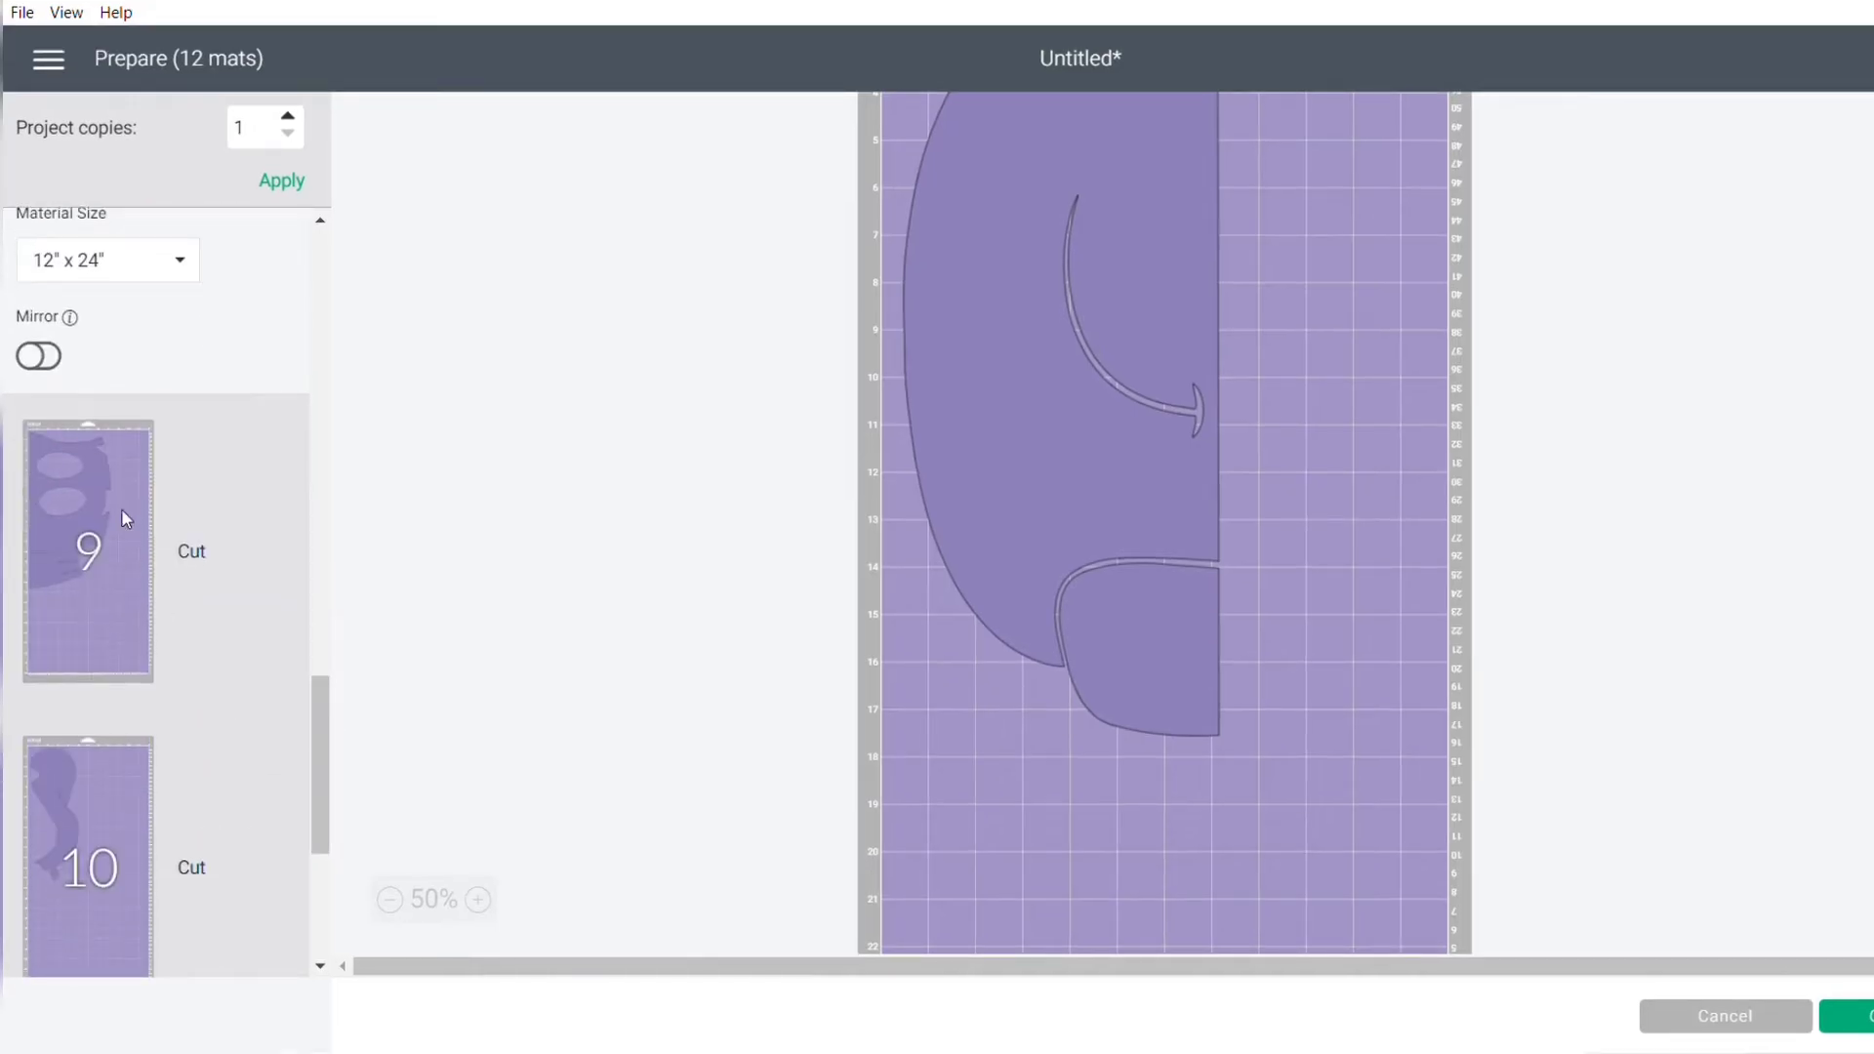
pyautogui.click(74, 471)
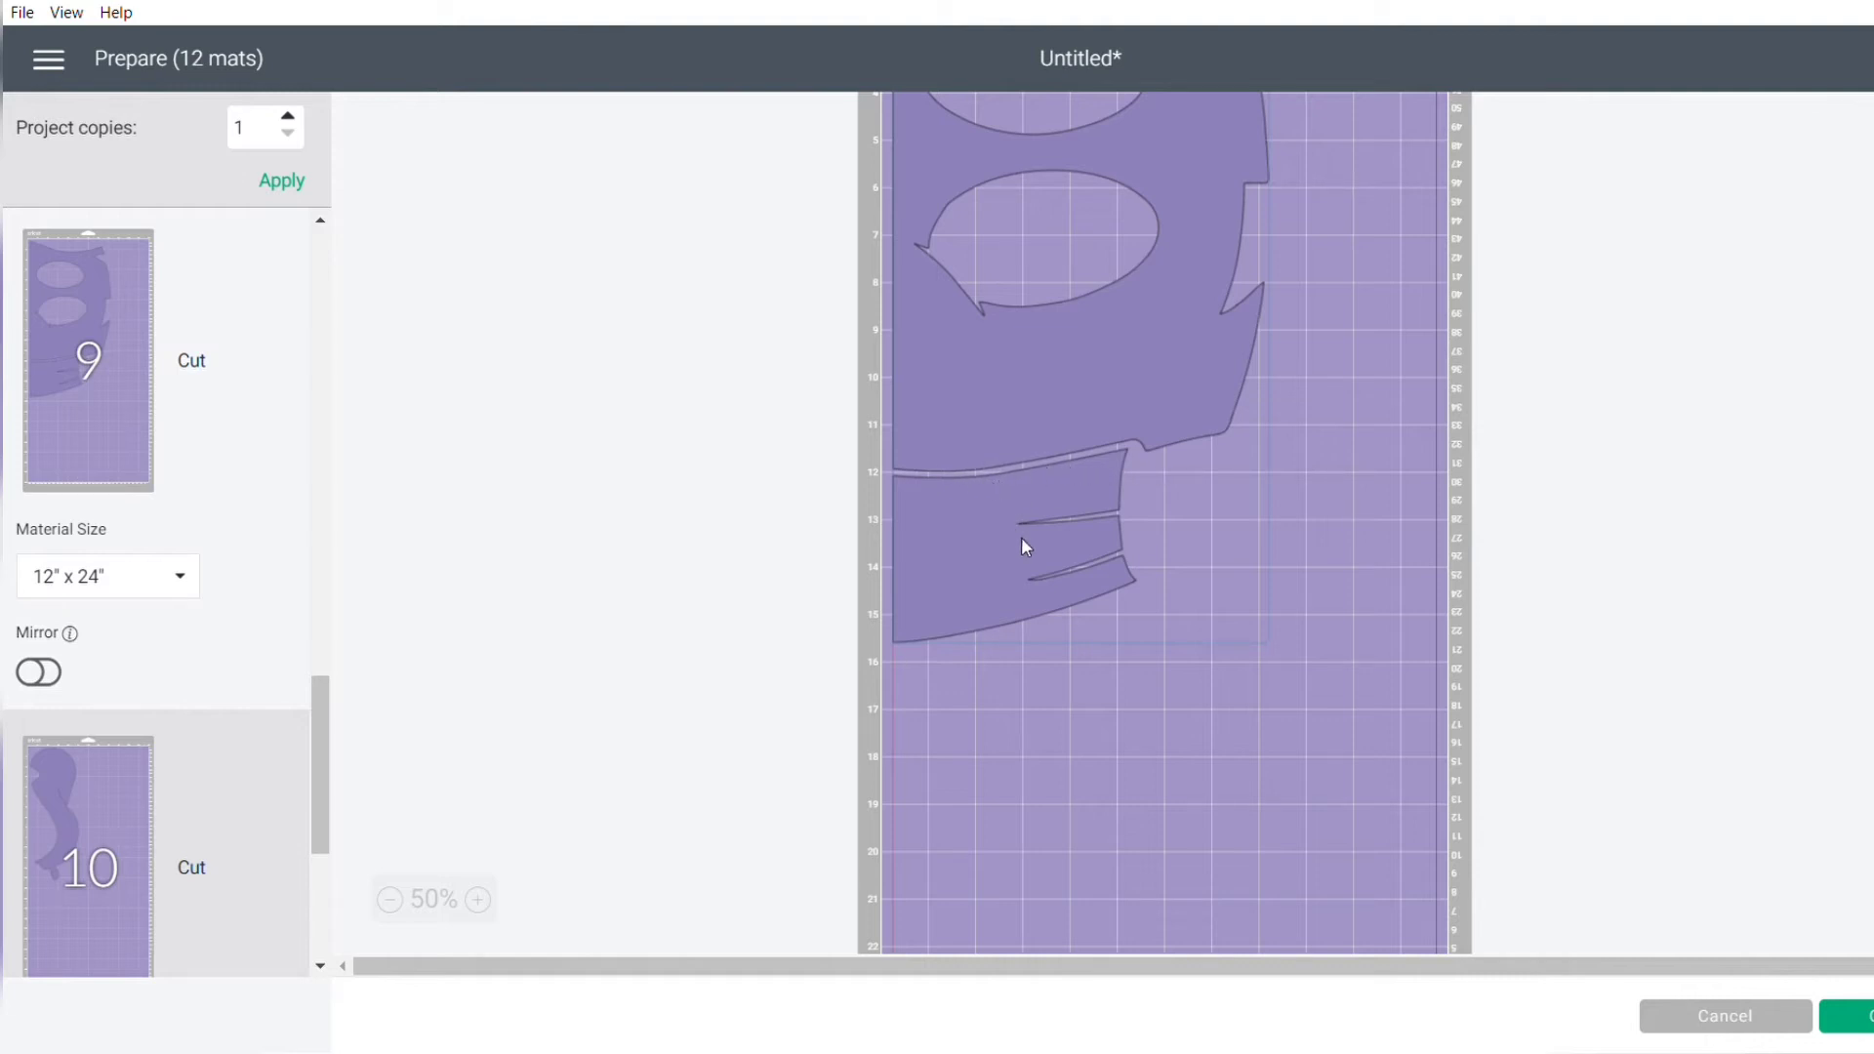
pyautogui.scroll(-2, 1237, 389)
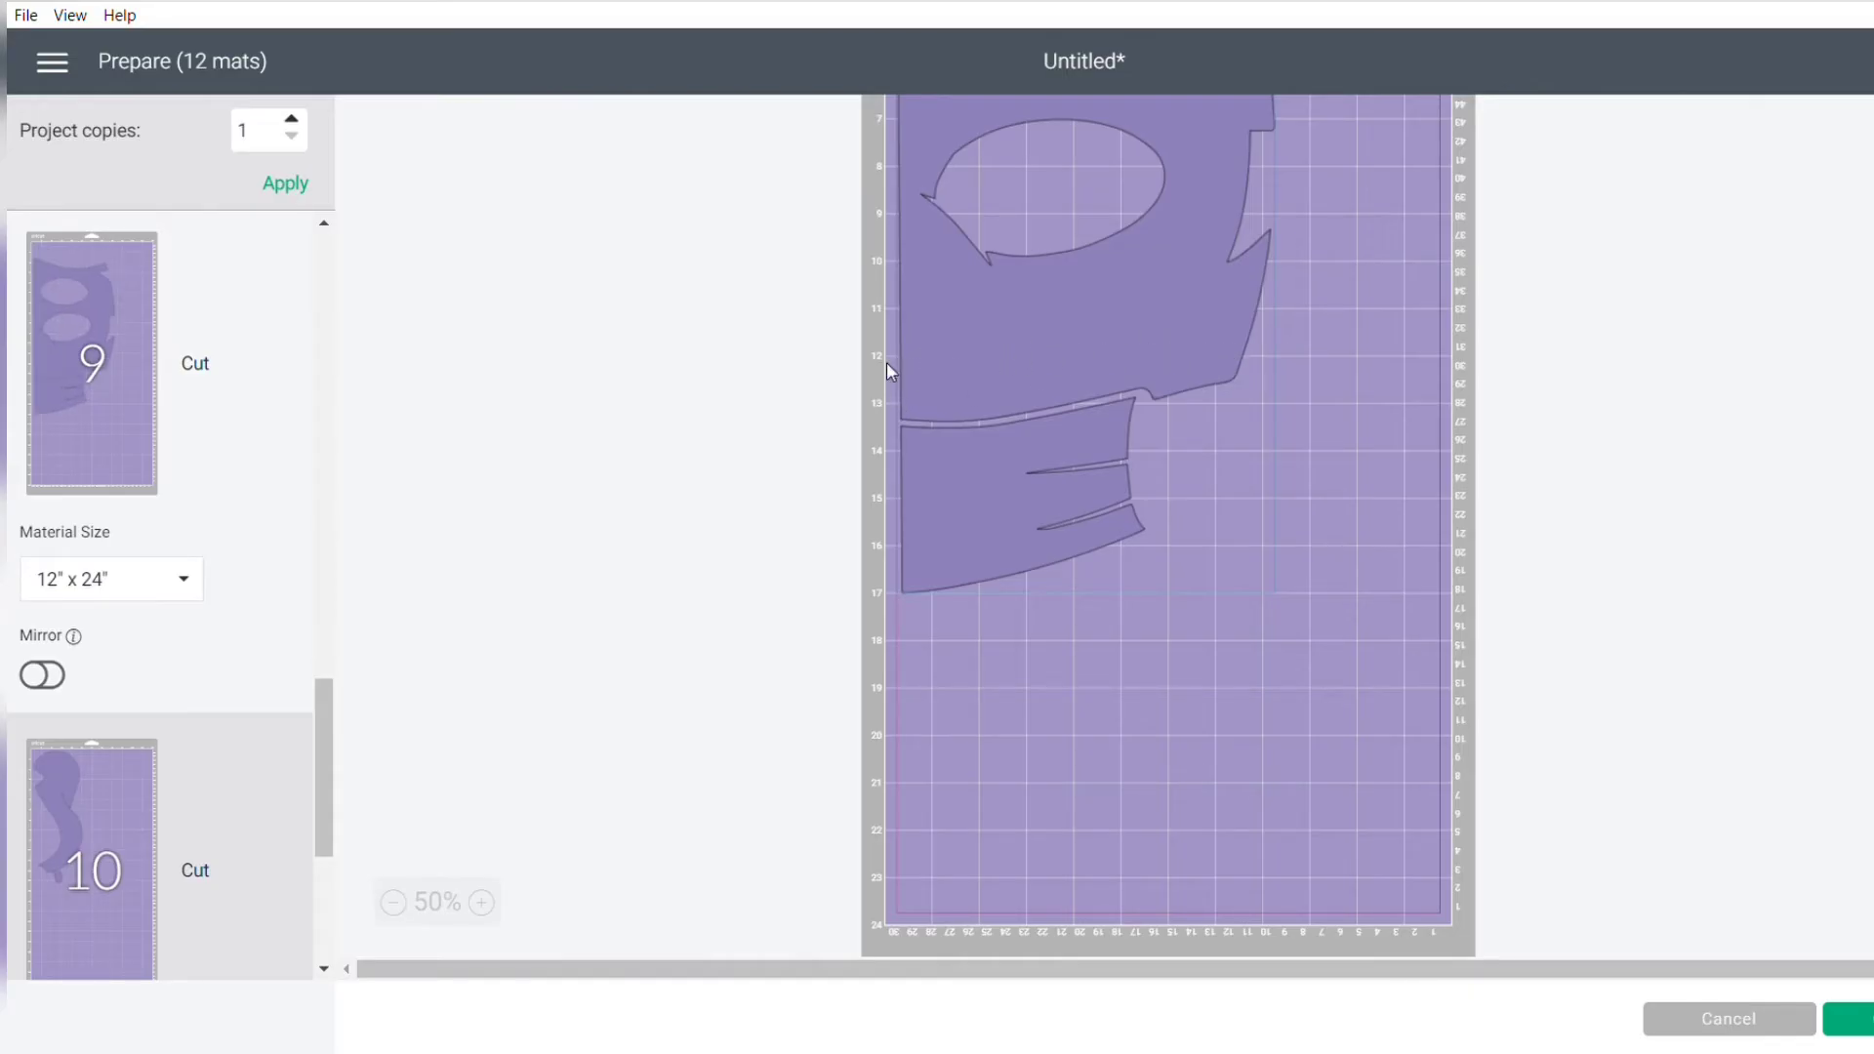
pyautogui.click(88, 849)
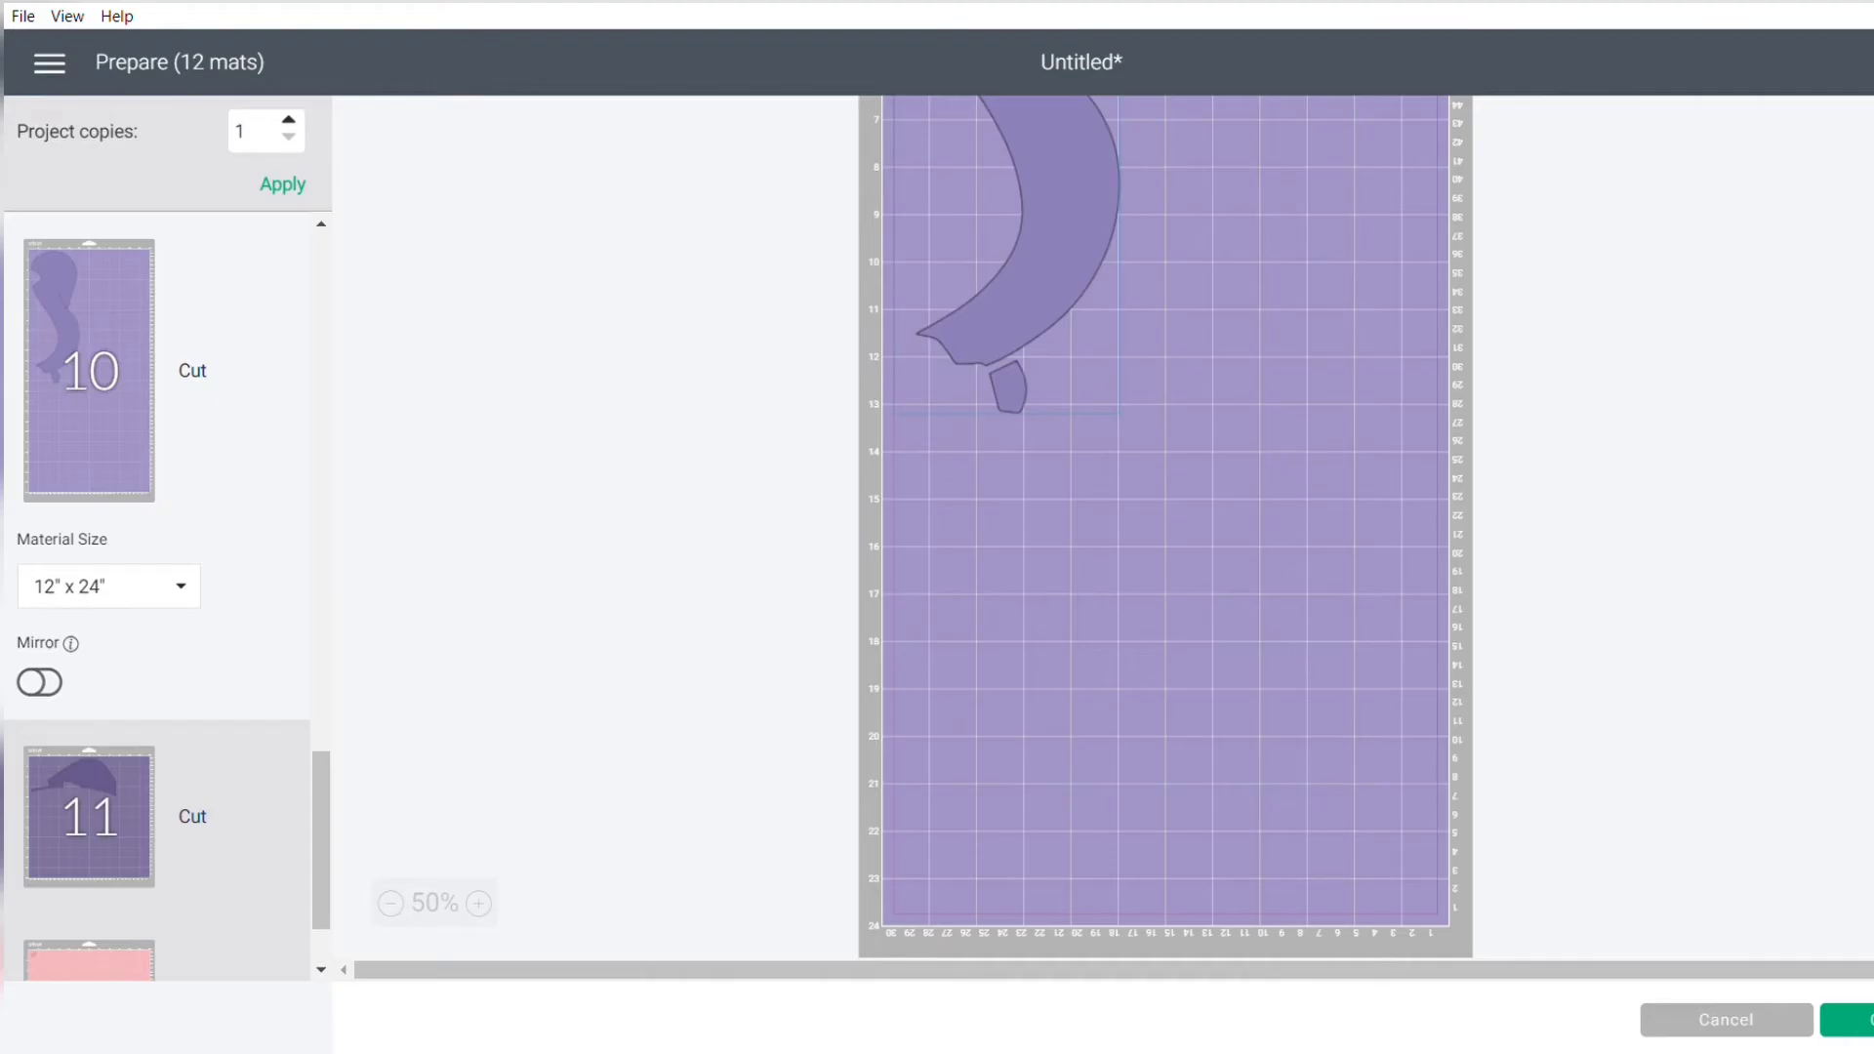
pyautogui.scroll(7, 1079, 262)
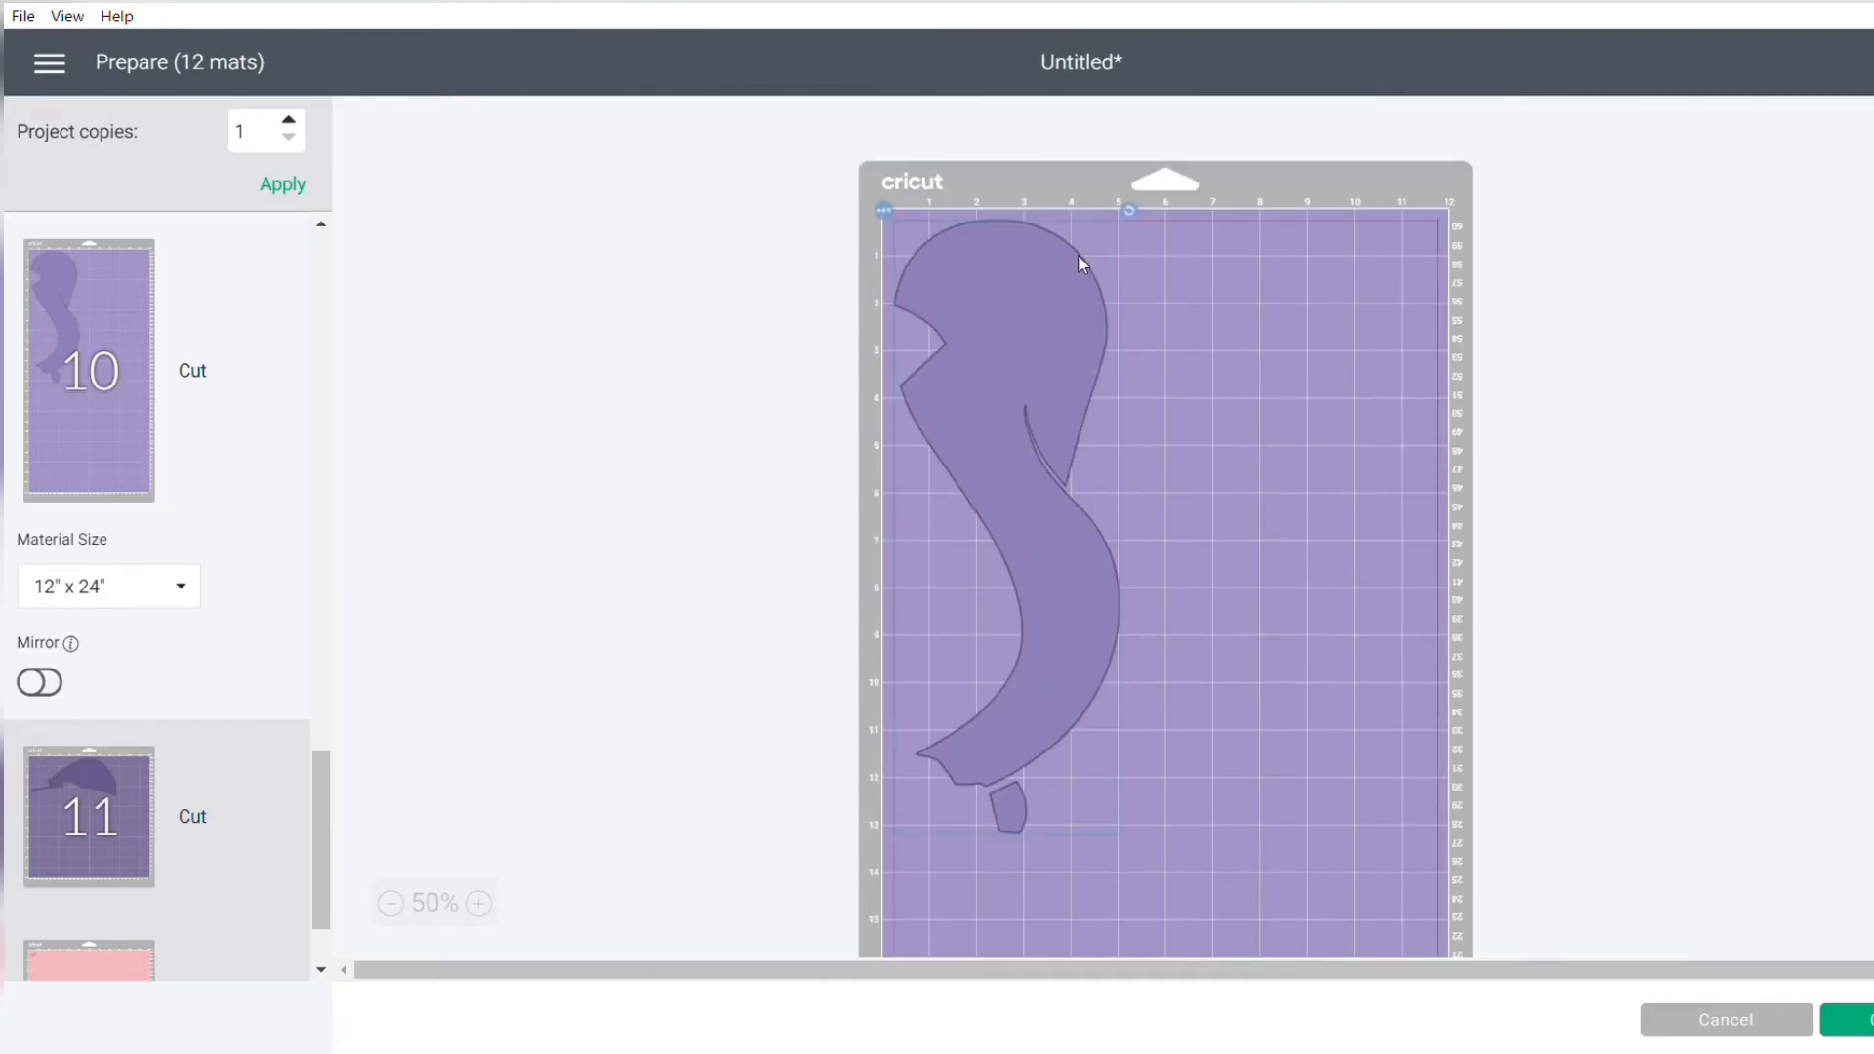
pyautogui.click(884, 210)
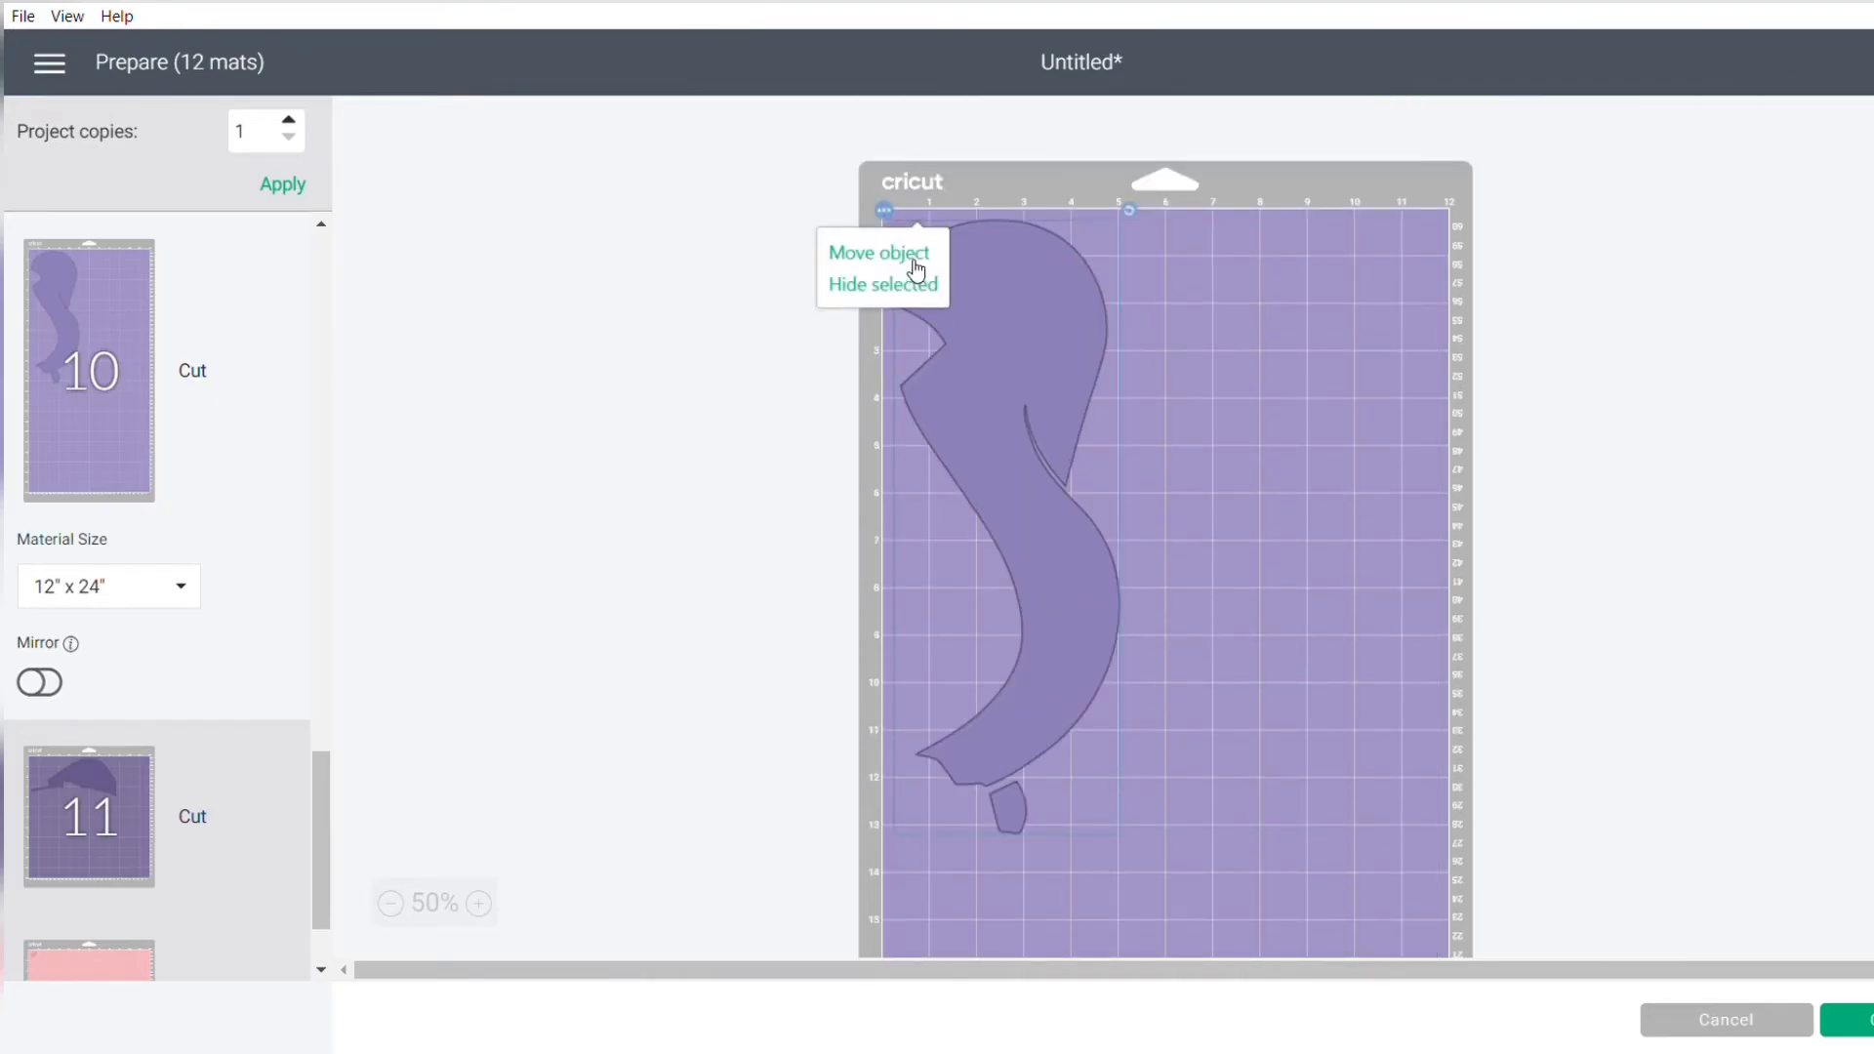
pyautogui.click(915, 264)
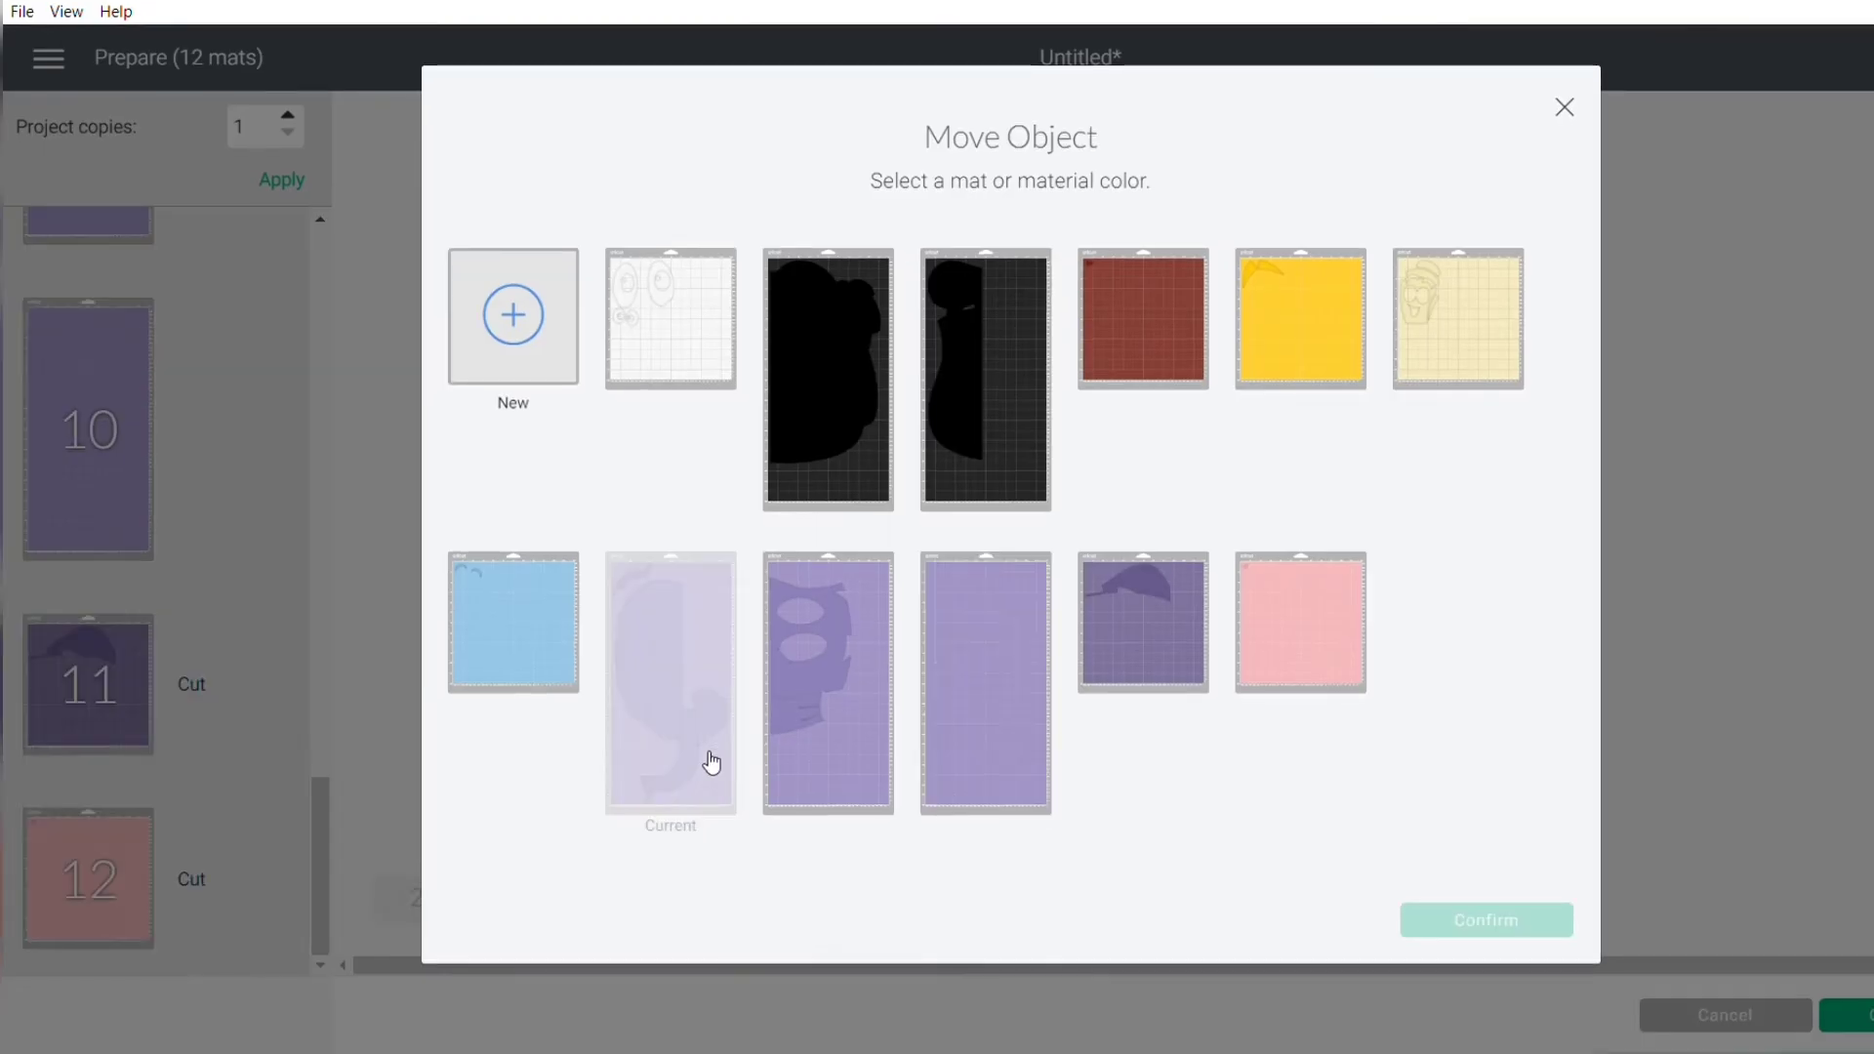
pyautogui.click(824, 718)
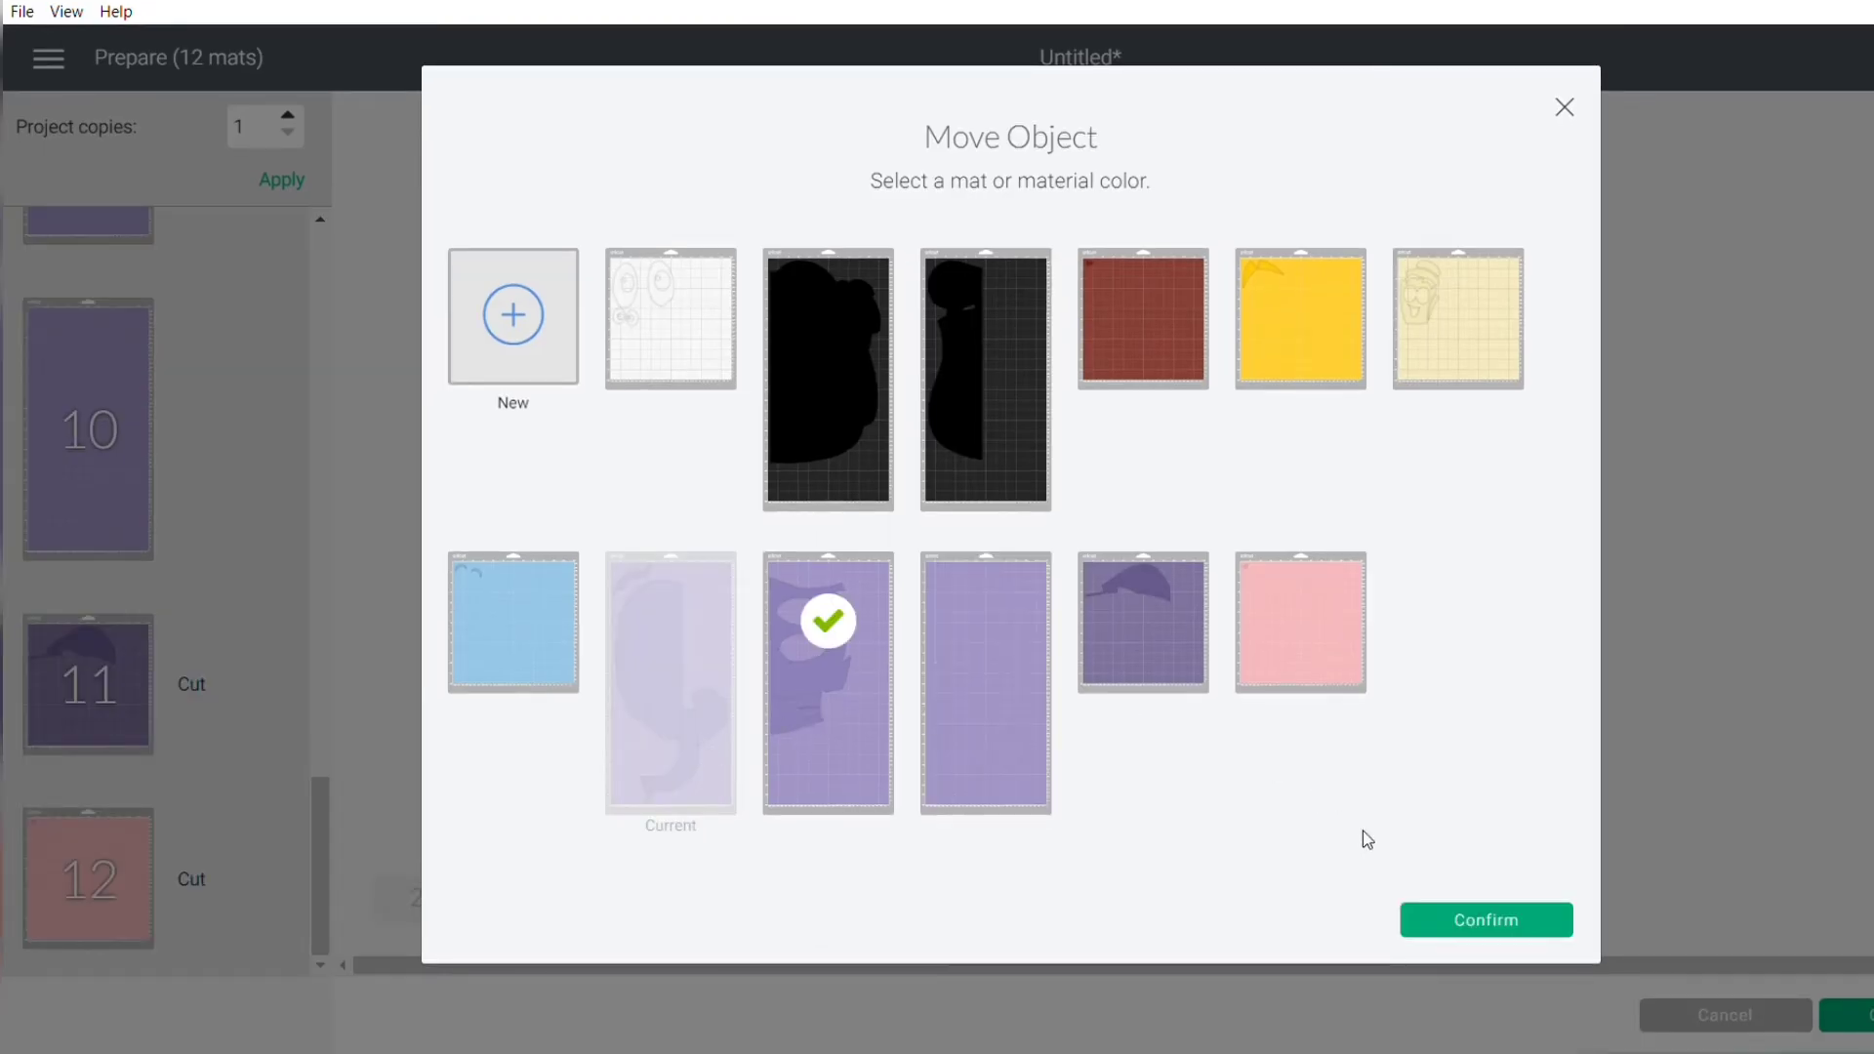
pyautogui.click(1515, 917)
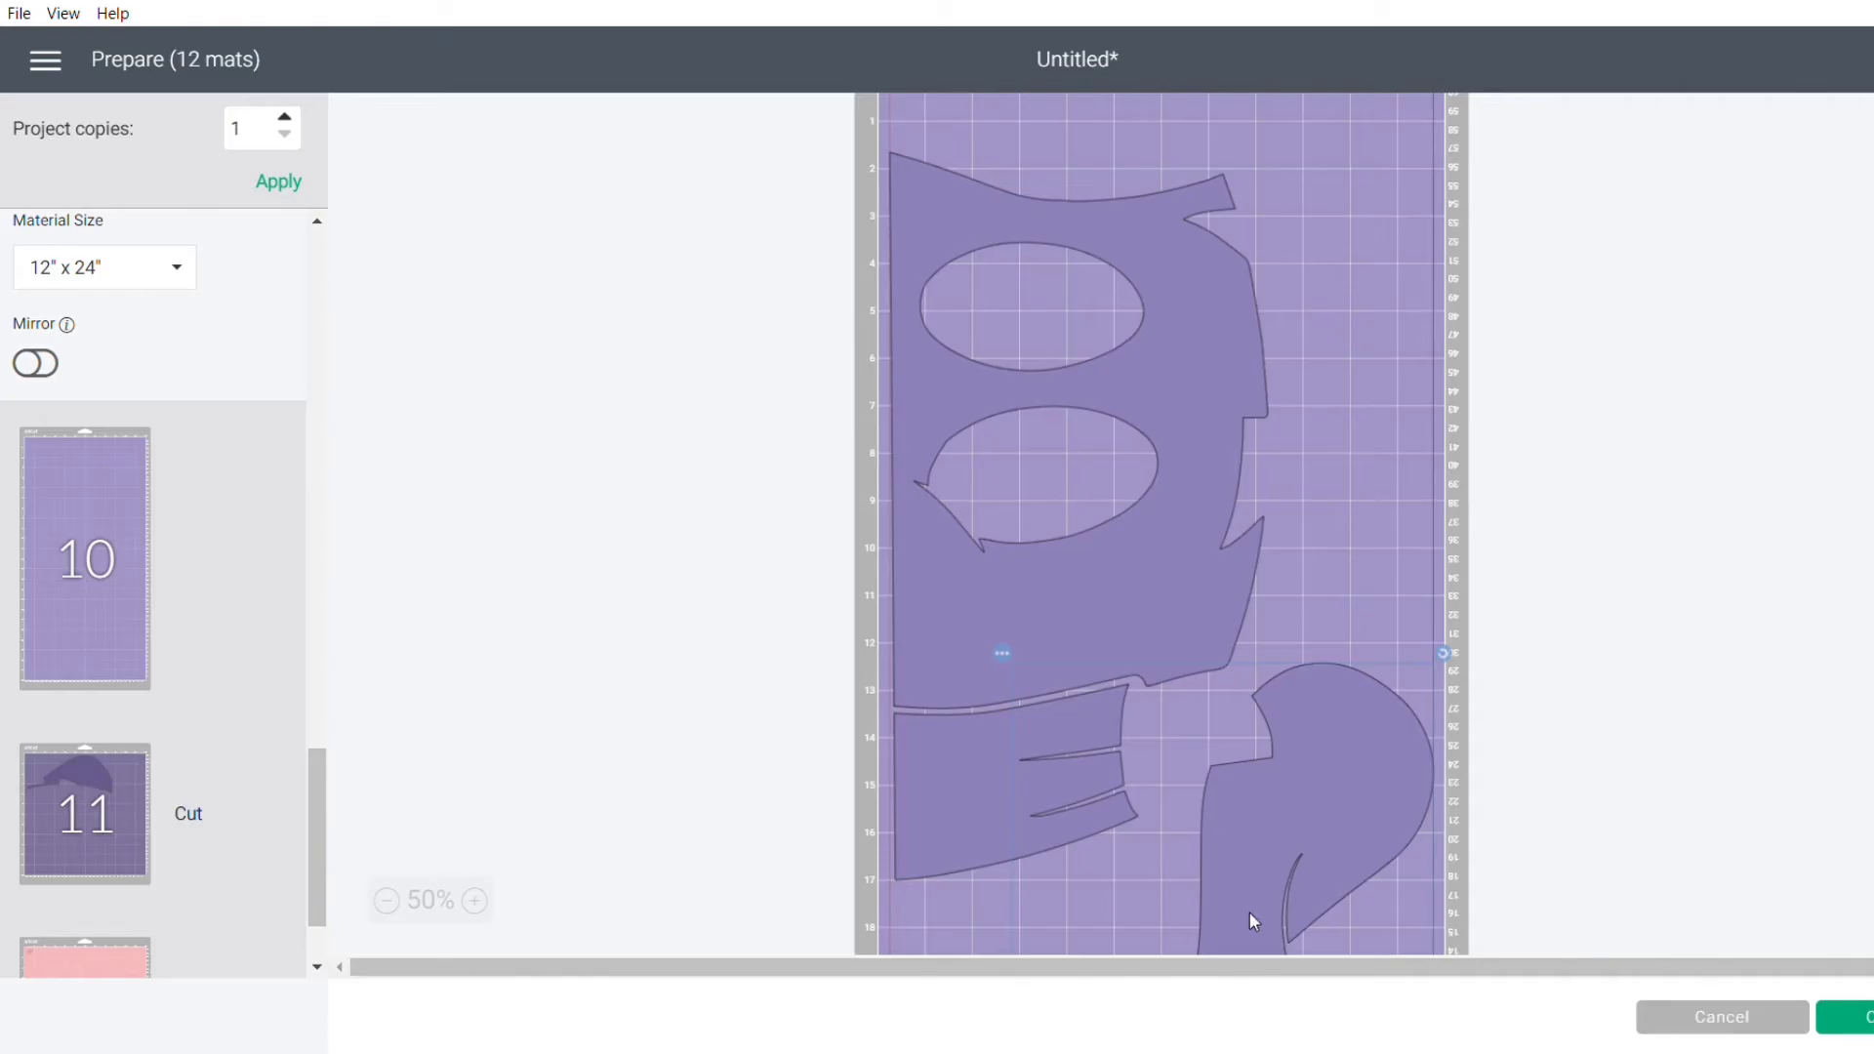
pyautogui.click(999, 668)
# Step: Move the dark purple piece from mat 11 to mat 8, rotate it, and place it in the free space beside the large piece
pyautogui.click(226, 730)
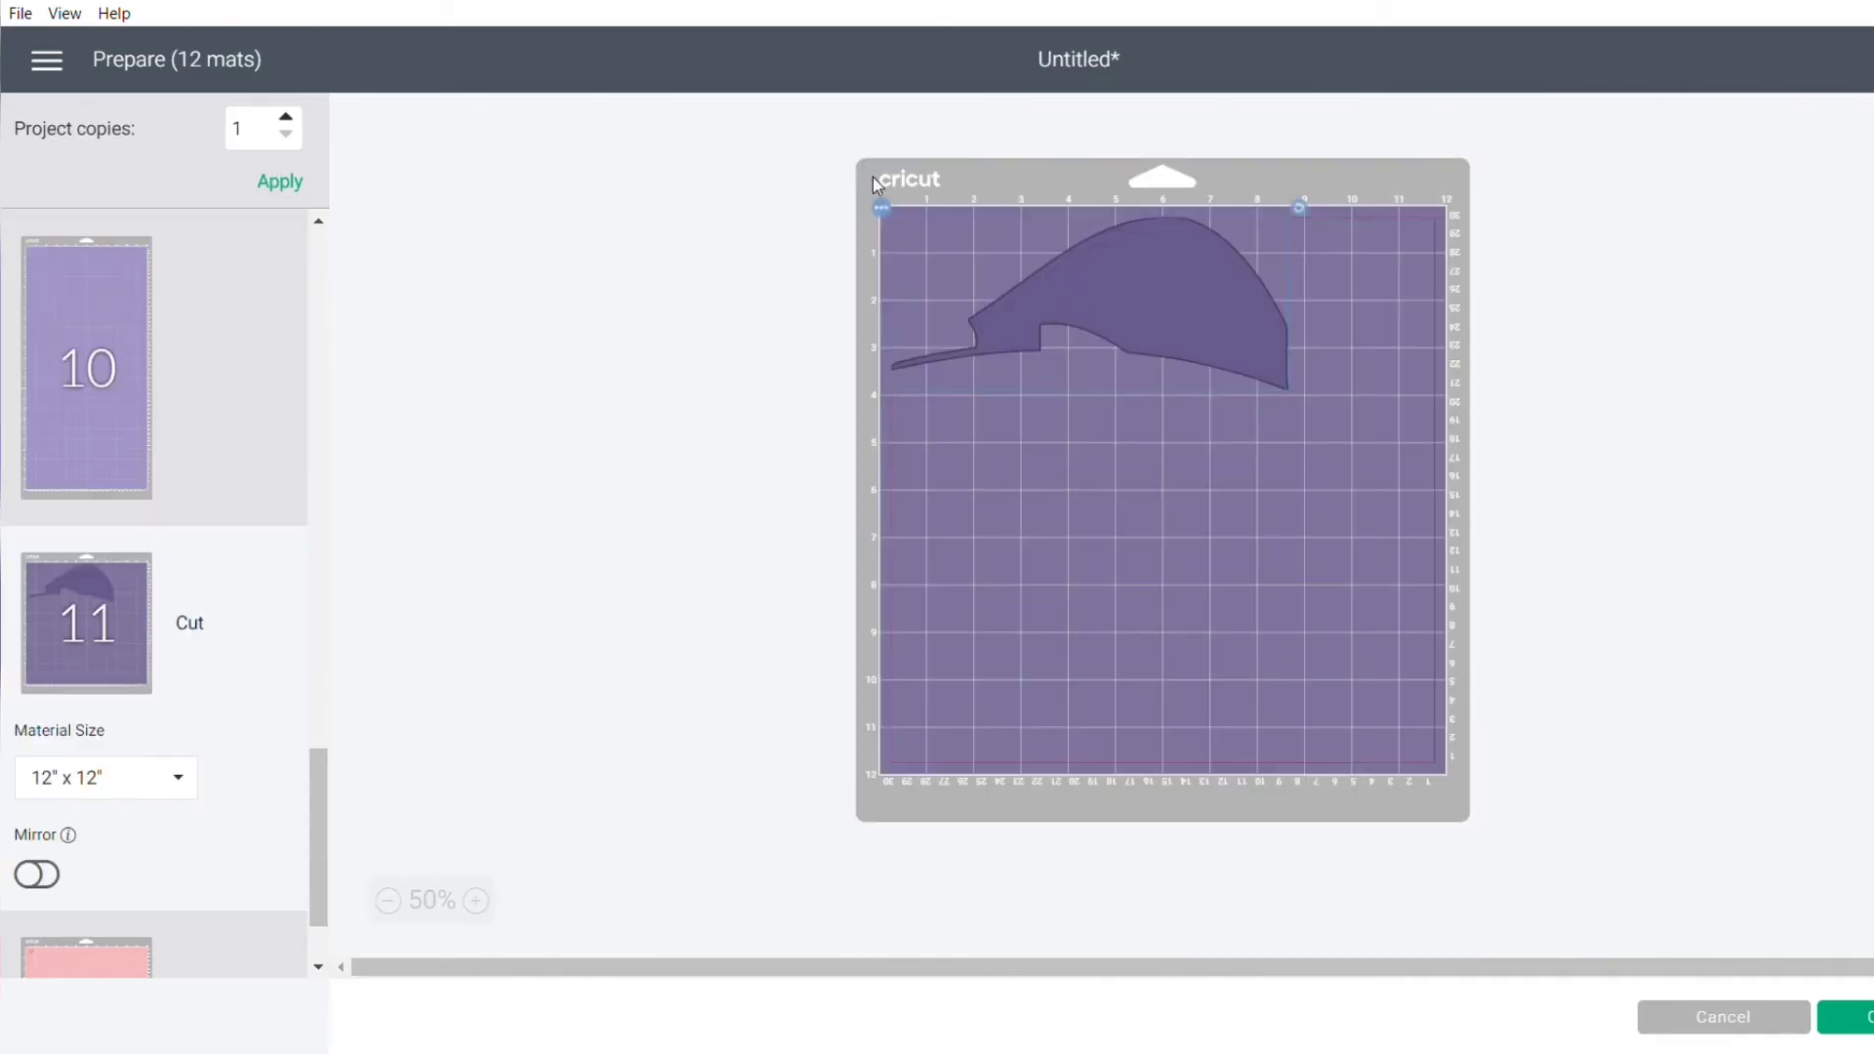
pyautogui.click(883, 209)
pyautogui.click(880, 247)
pyautogui.click(668, 621)
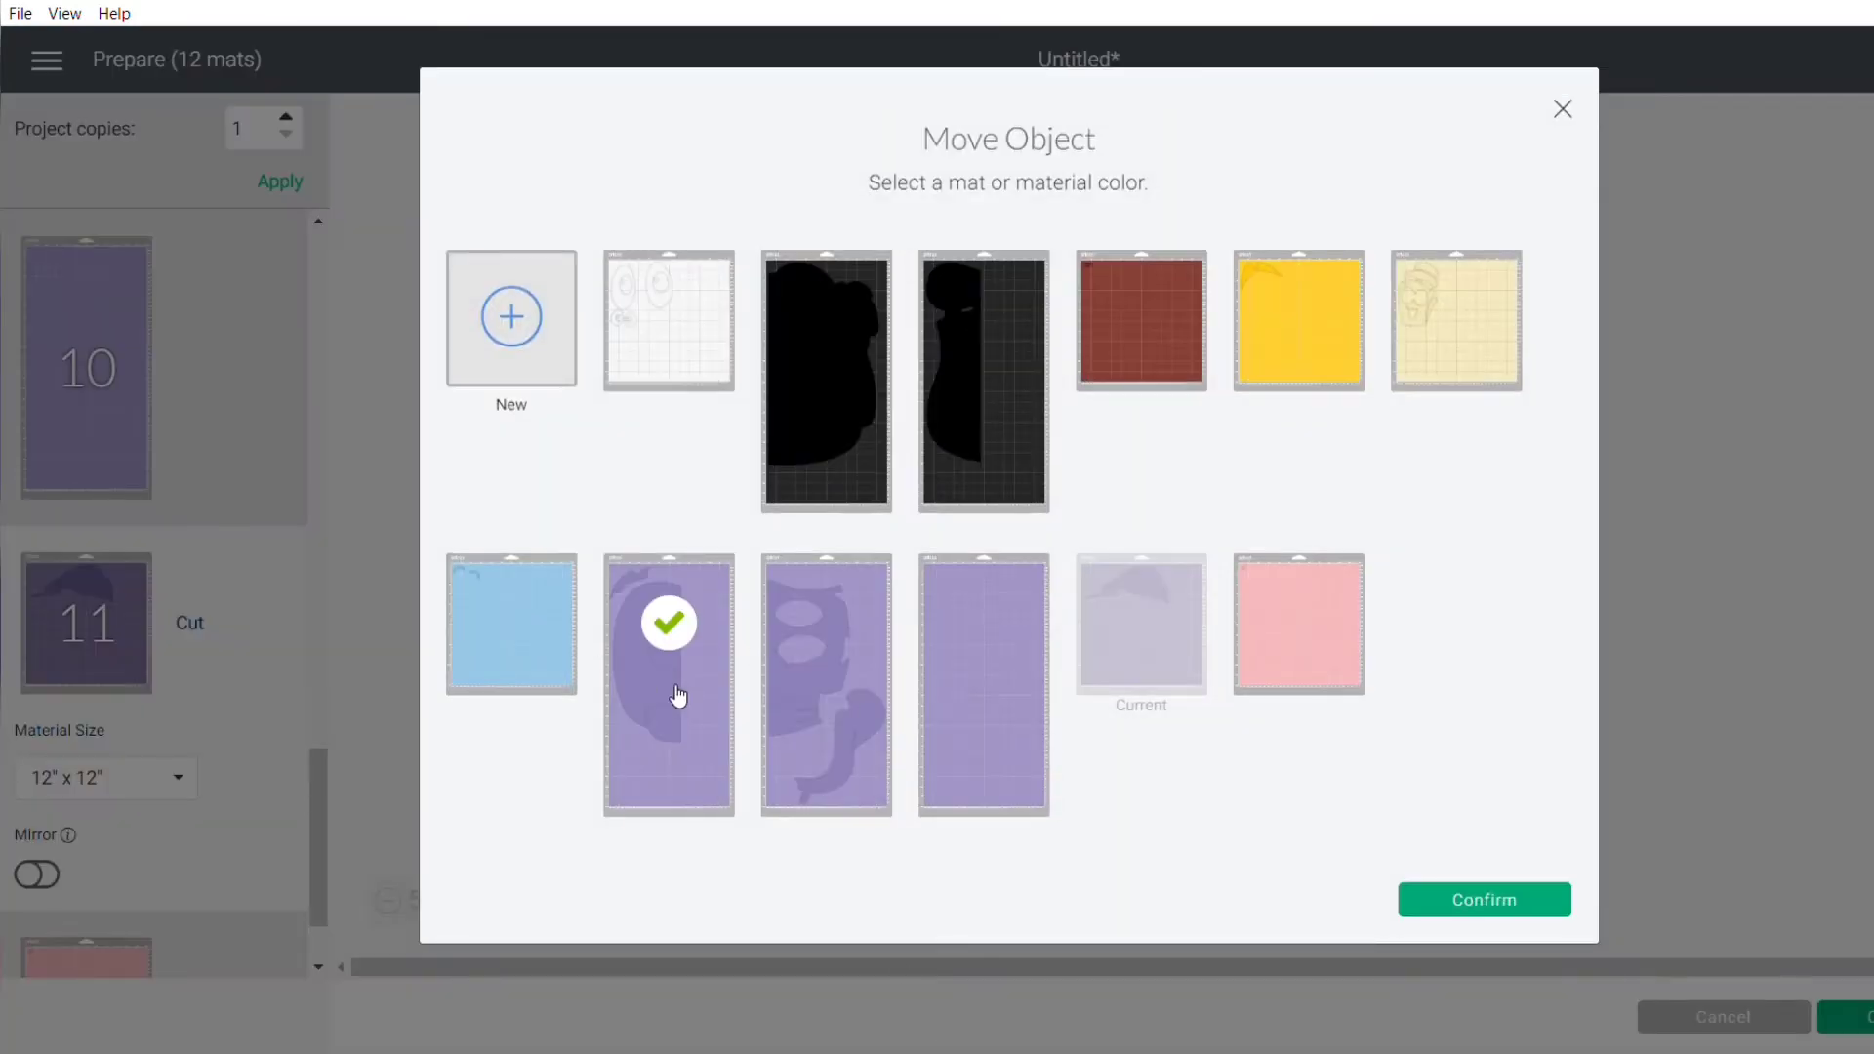
pyautogui.click(1521, 908)
pyautogui.moveTo(1178, 295); pyautogui.dragTo(1325, 330)
pyautogui.moveTo(1443, 243); pyautogui.dragTo(1138, 230)
pyautogui.moveTo(1256, 318); pyautogui.dragTo(1348, 354)
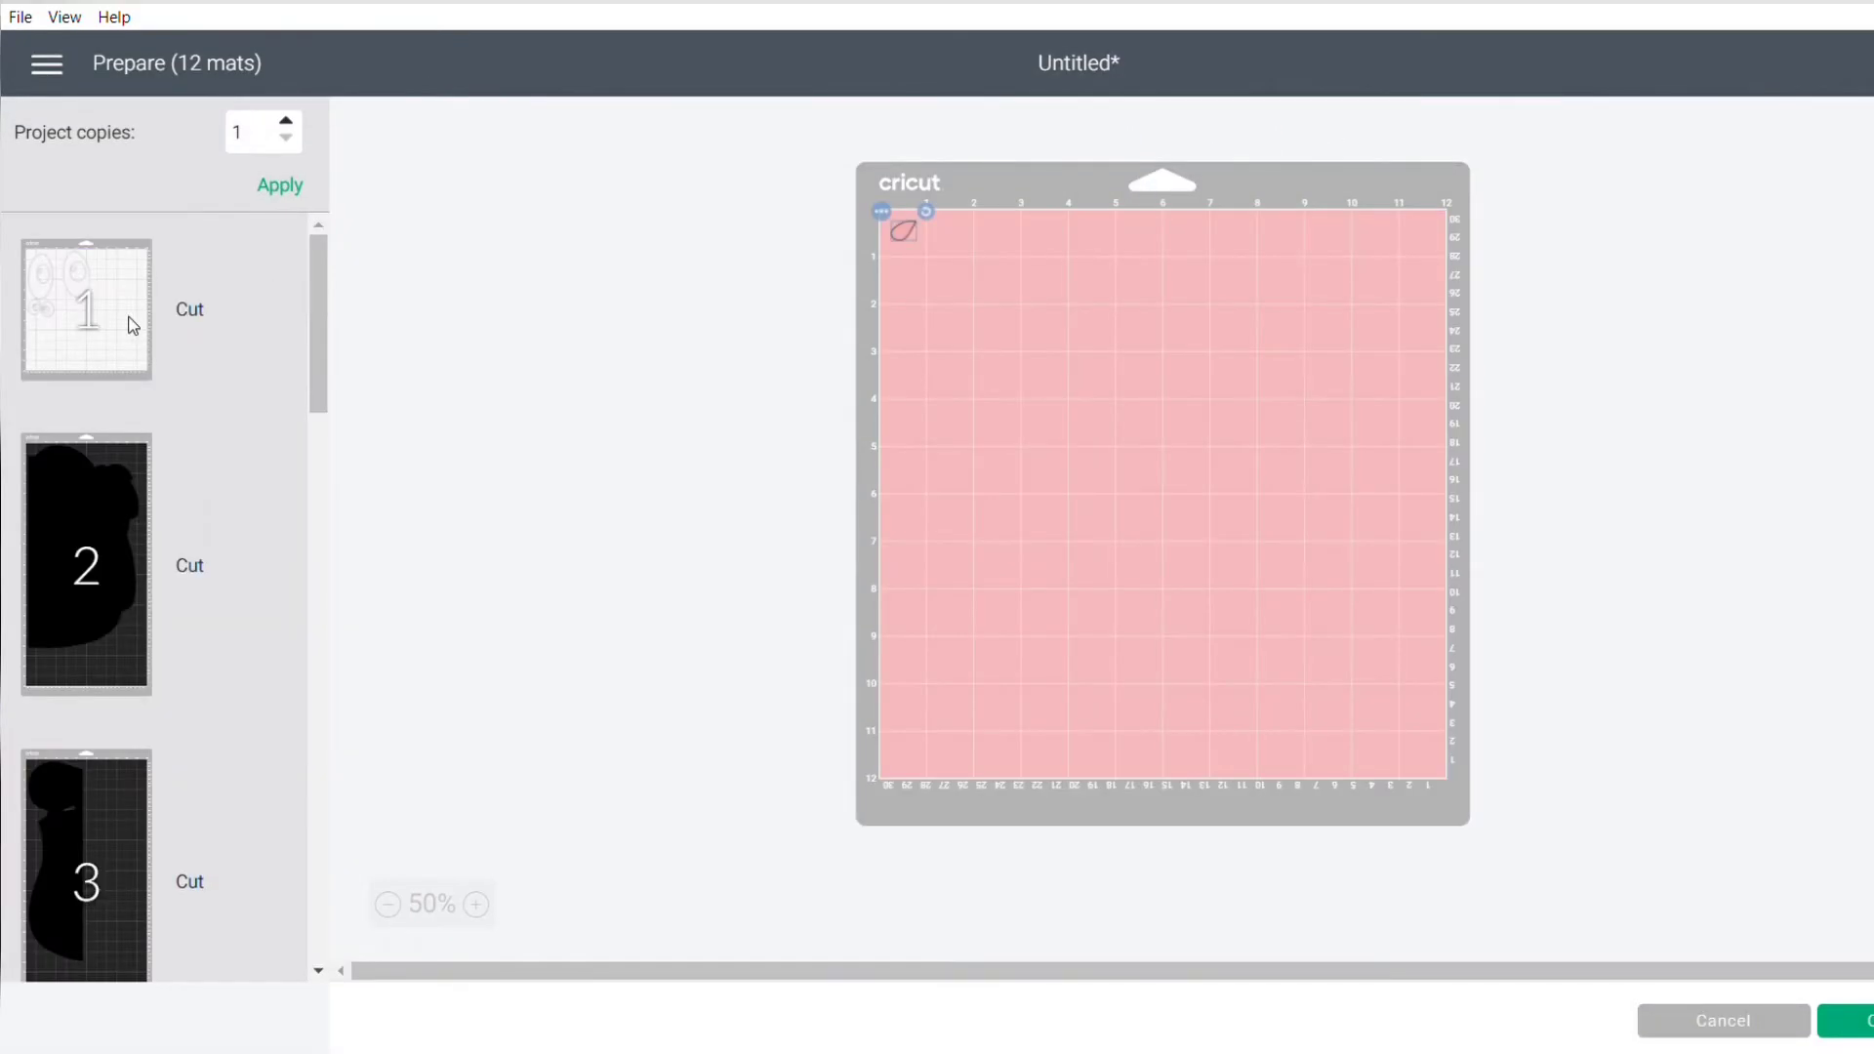
# Step: Bring mat 1 with the white eye pieces back into view
pyautogui.click(132, 325)
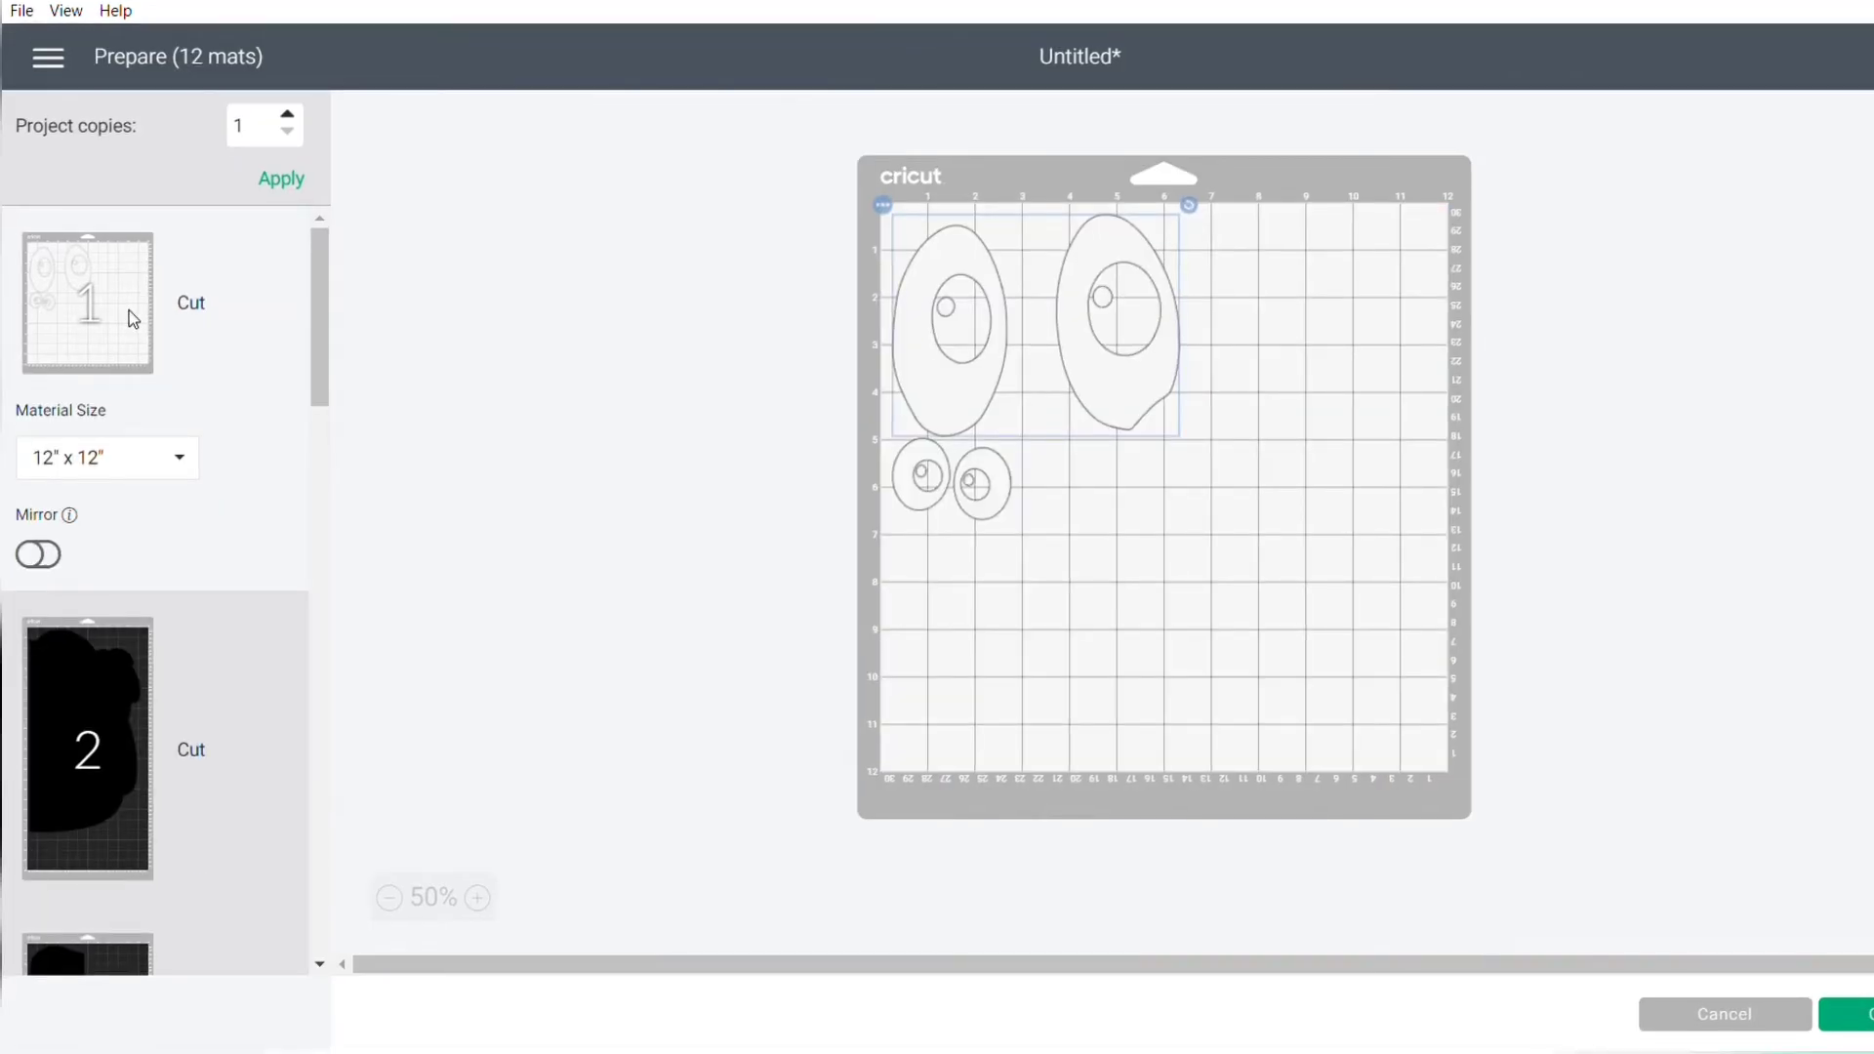